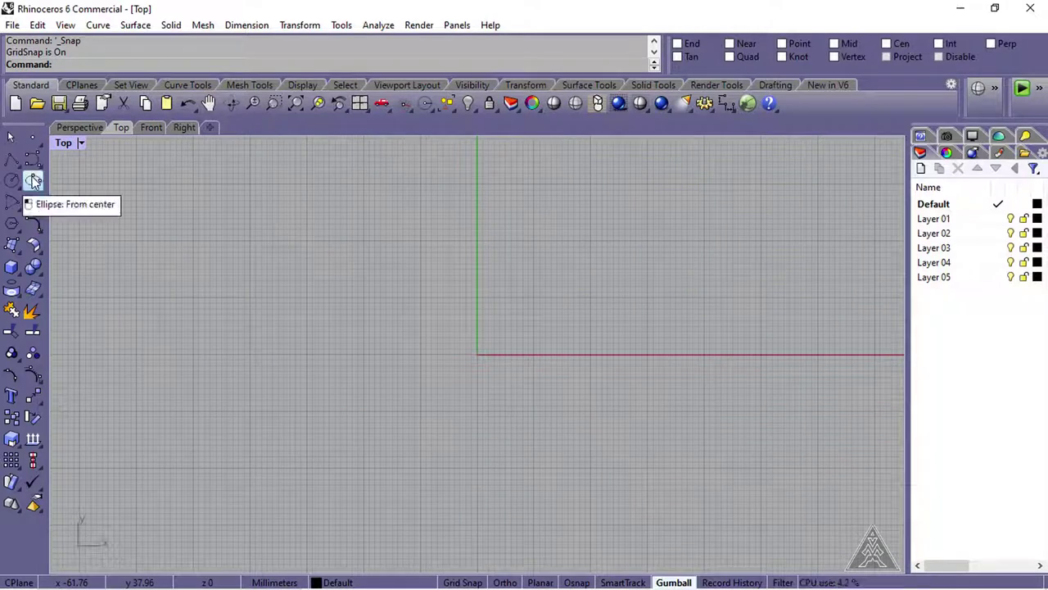
# - Draw an ellipse centred at the origin with a 40 mm horizontal half-axis and a 35 mm vertical half-axis
pyautogui.click(34, 180)
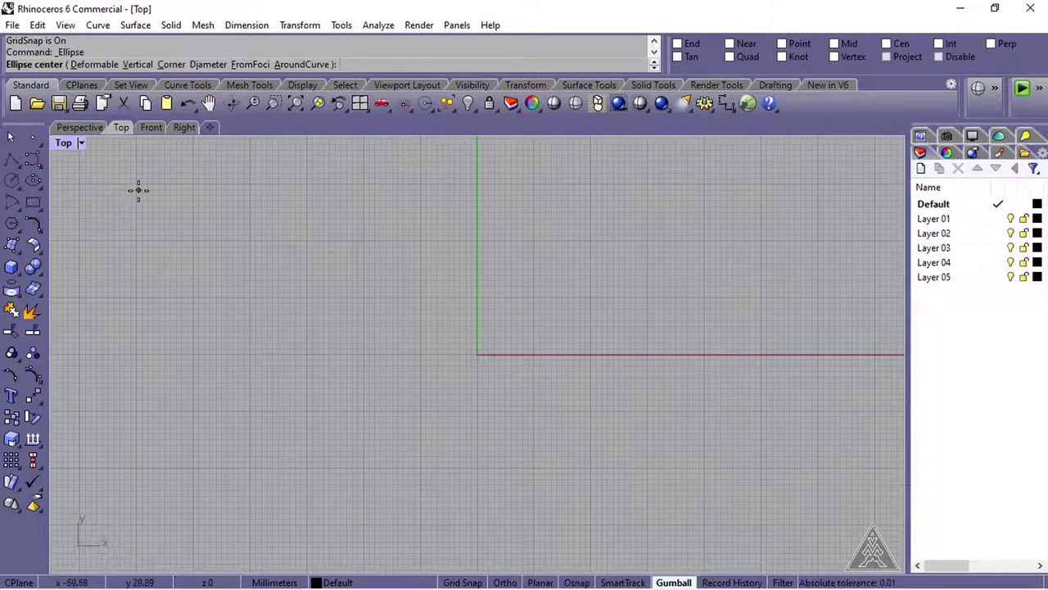
pyautogui.write('0')
pyautogui.press('Return')
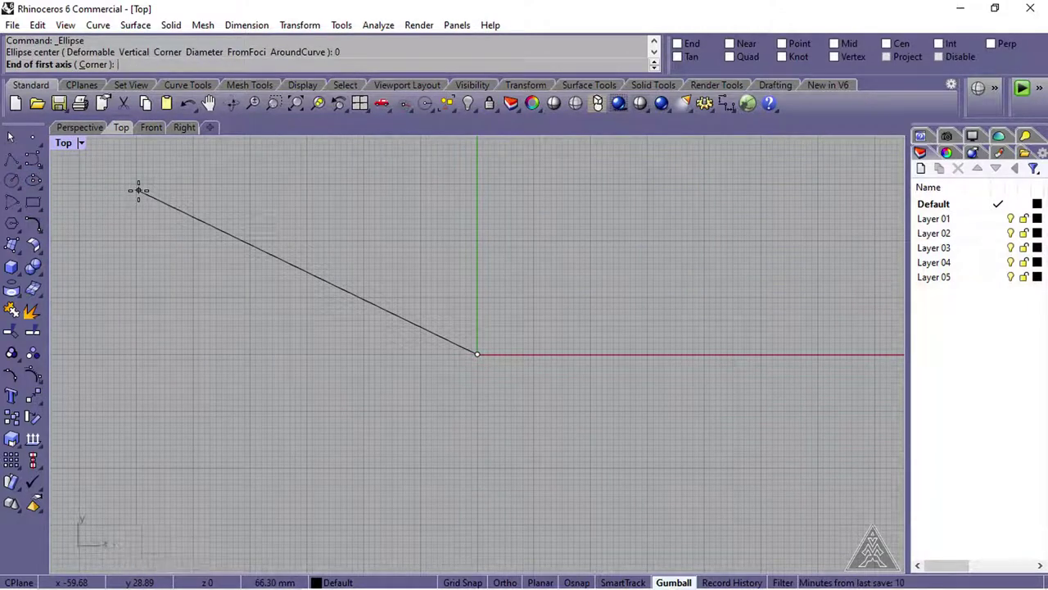
pyautogui.write('40')
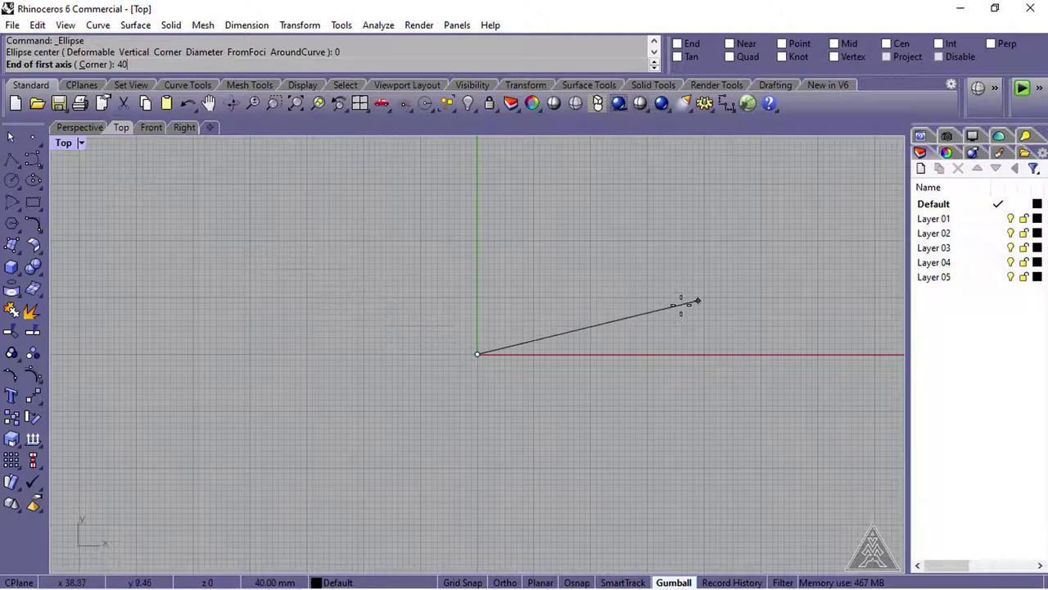
pyautogui.press('shift')
pyautogui.click(750, 344)
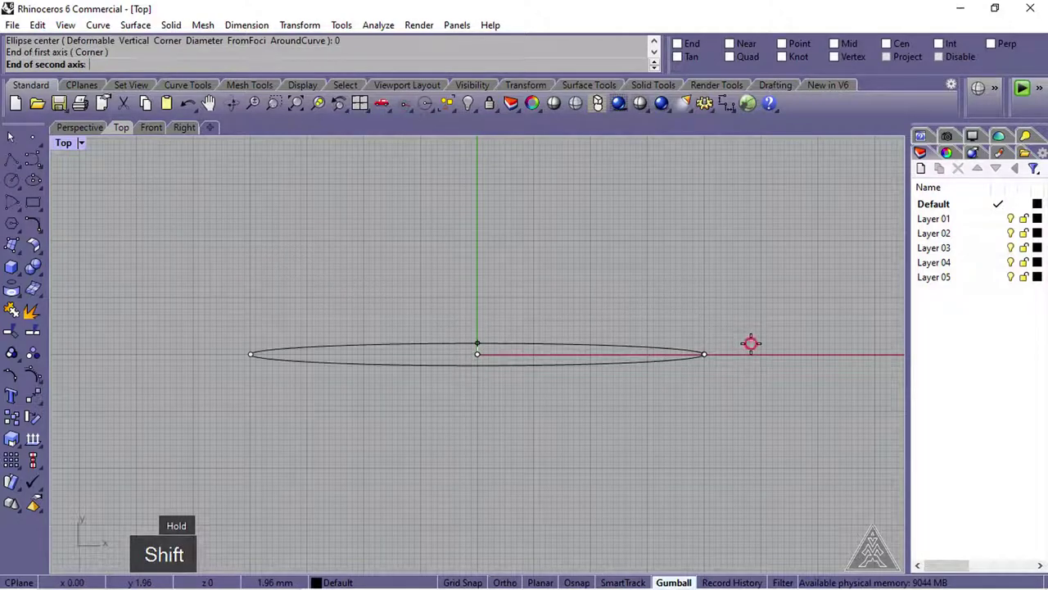
pyautogui.write('35')
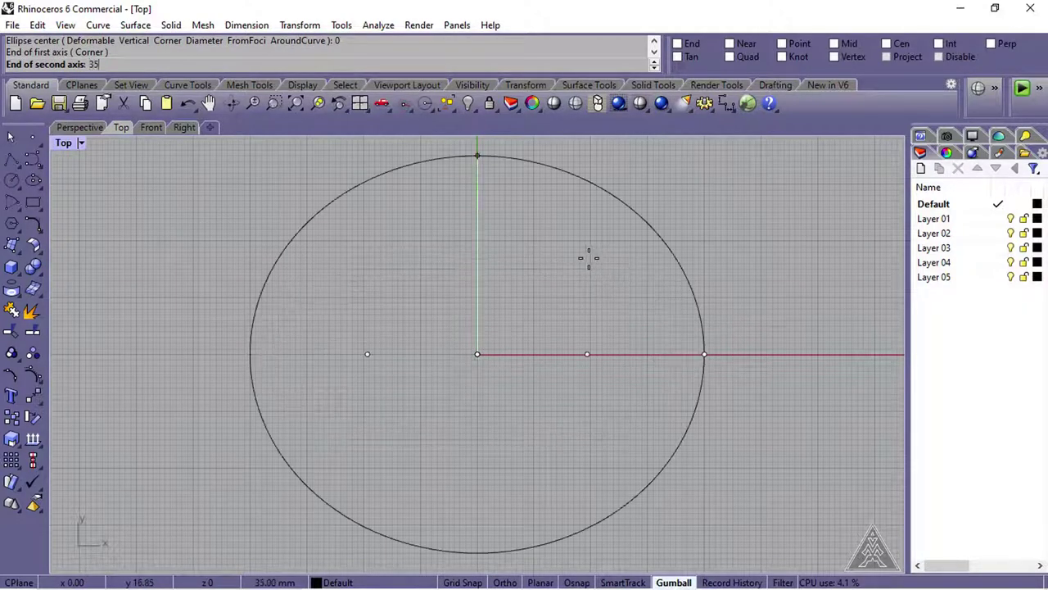
pyautogui.press('Return')
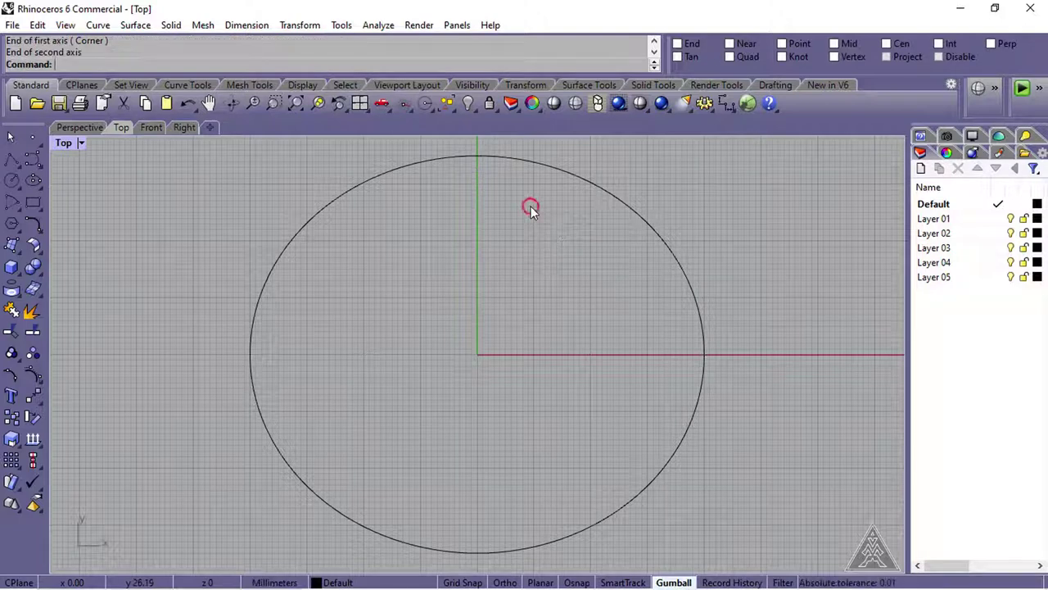
# - Make Layer 01 current and place point objects on the ellipse's left and right quadrants, using the Quad snap with Project enabled
pyautogui.click(997, 219)
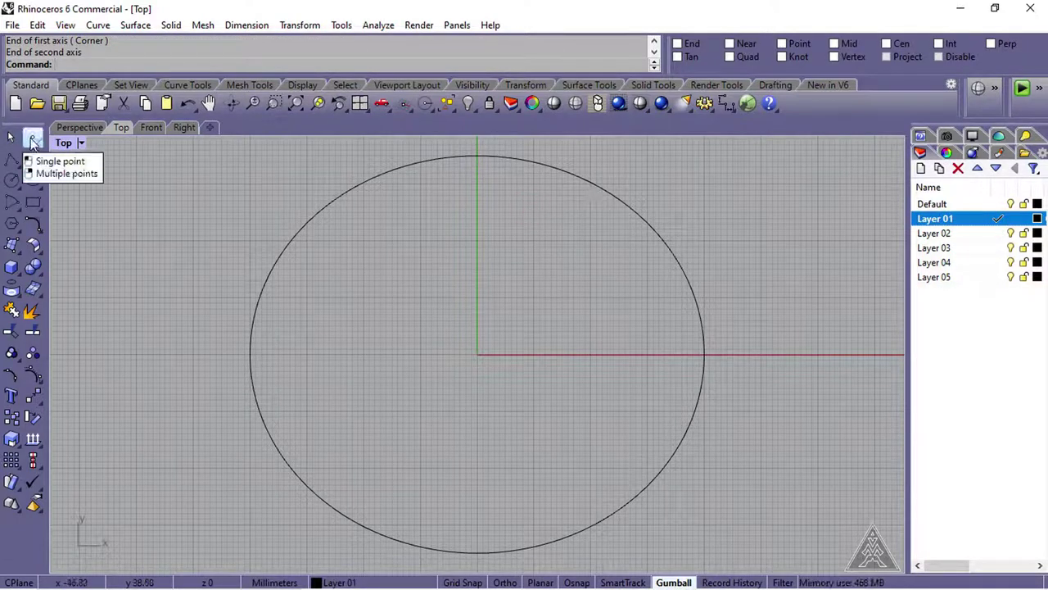
pyautogui.click(32, 138)
pyautogui.click(895, 57)
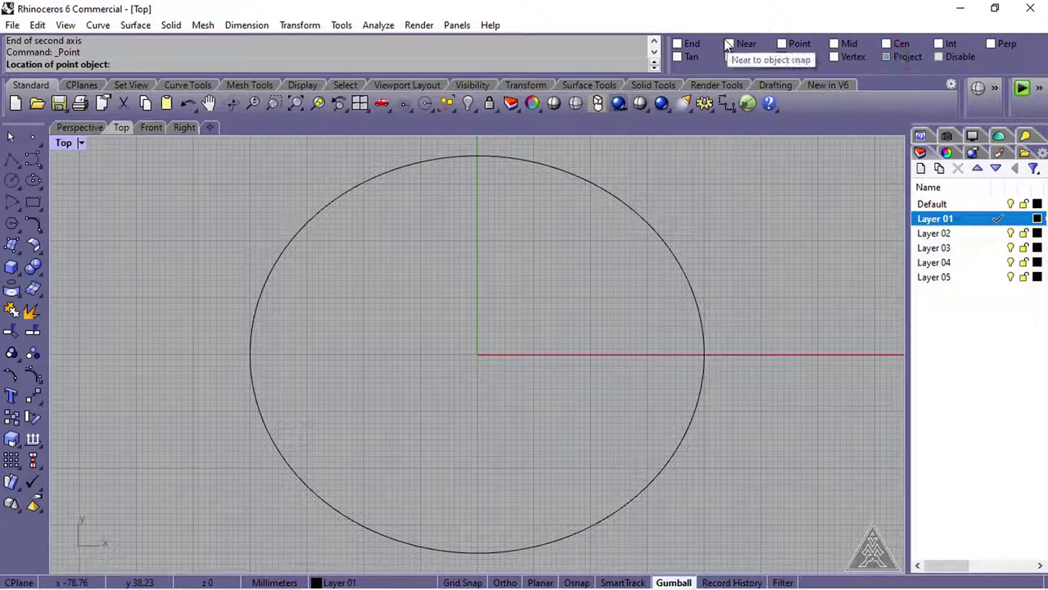
pyautogui.click(738, 58)
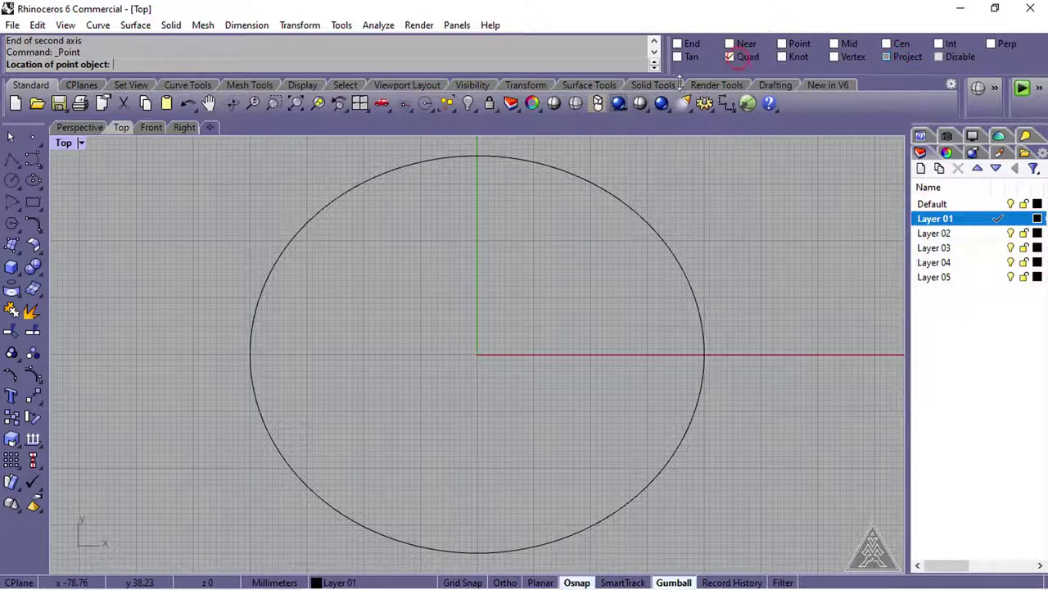
pyautogui.click(250, 354)
pyautogui.press('Return')
pyautogui.click(704, 354)
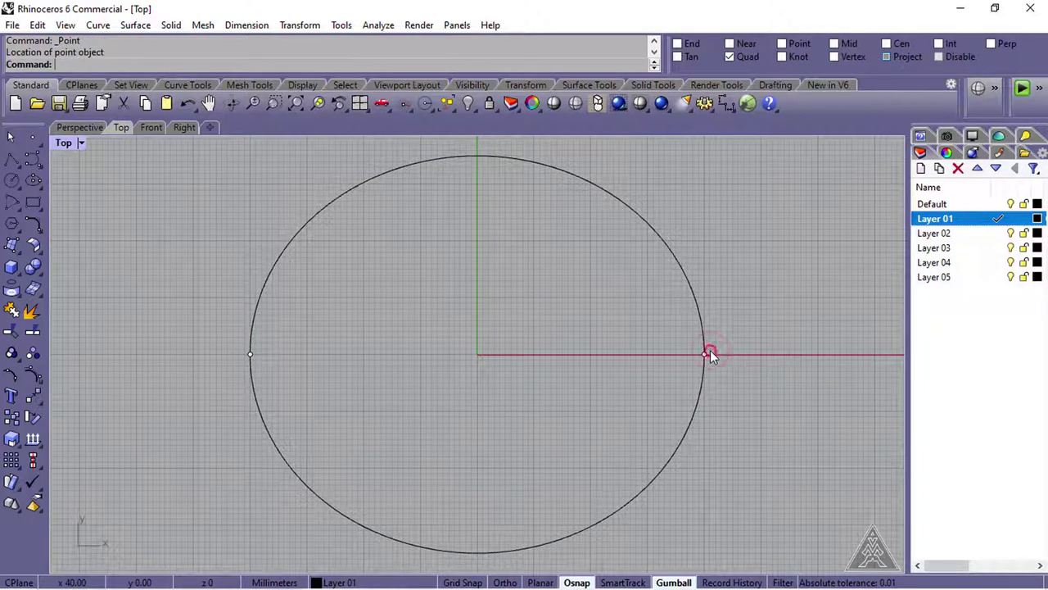
# - In the Front view, hide the Default layer and draw a 3 mm diameter circle centred on each of the two points
pyautogui.click(151, 127)
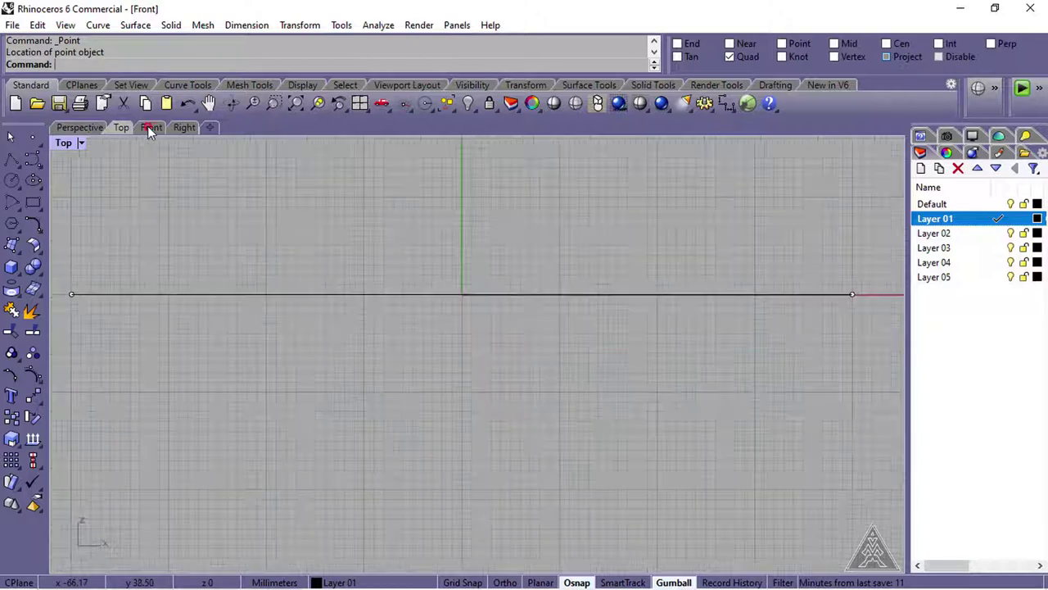
pyautogui.click(1012, 205)
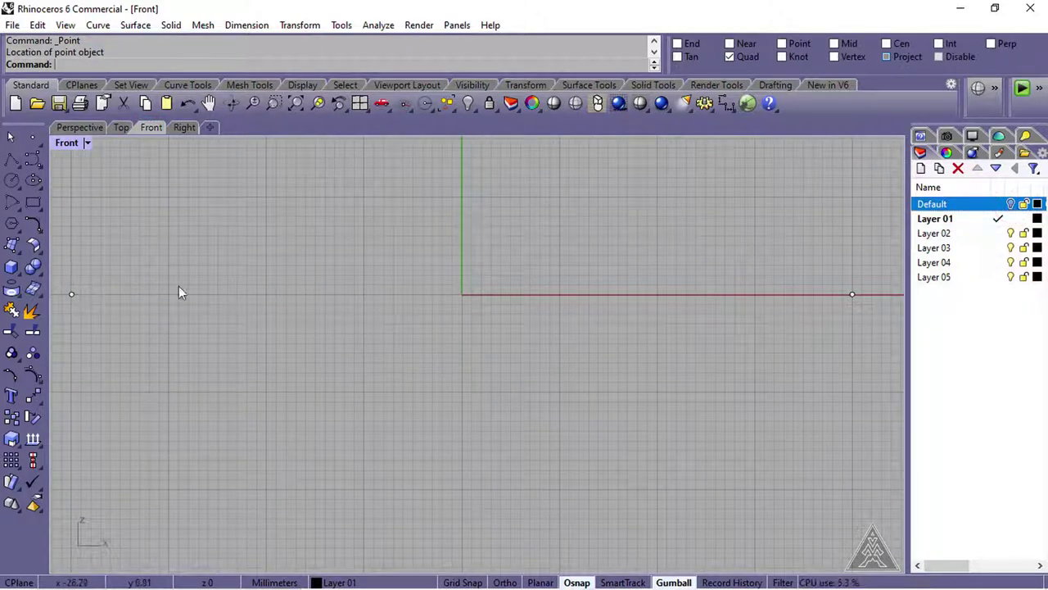
pyautogui.click(11, 181)
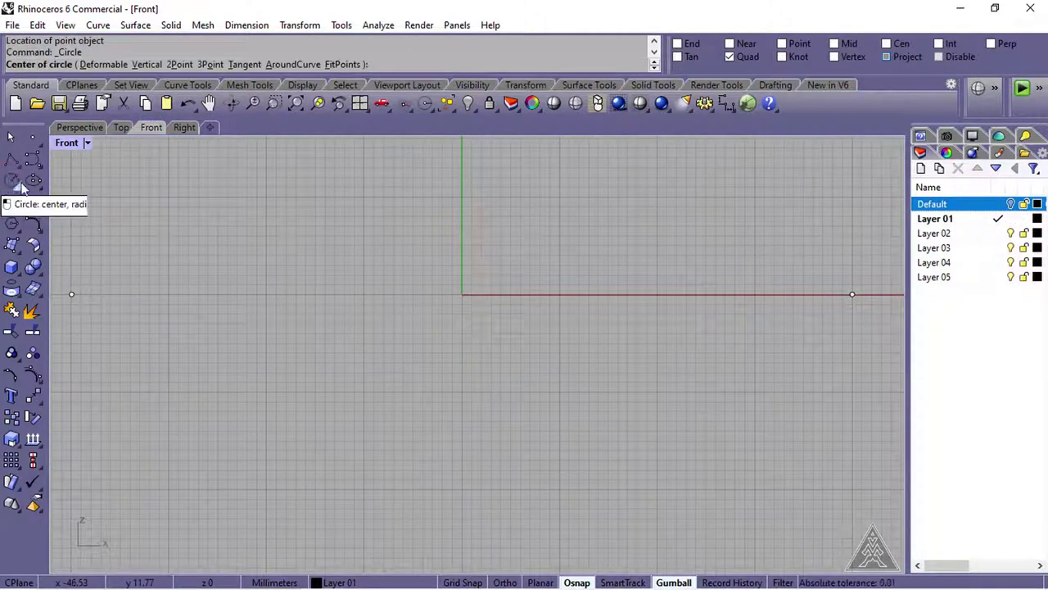
pyautogui.rightClick(785, 44)
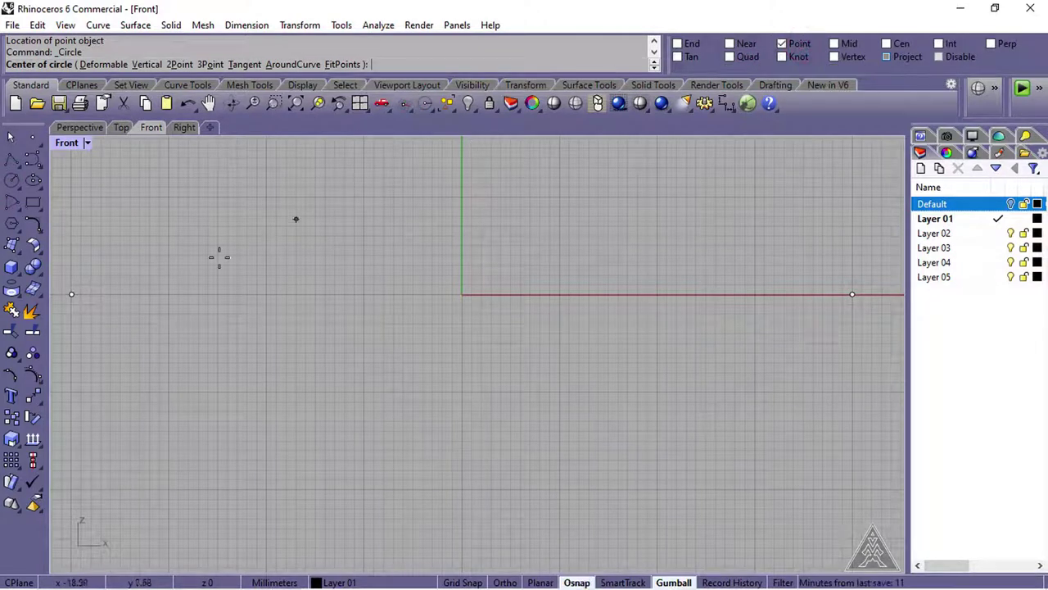
pyautogui.click(75, 293)
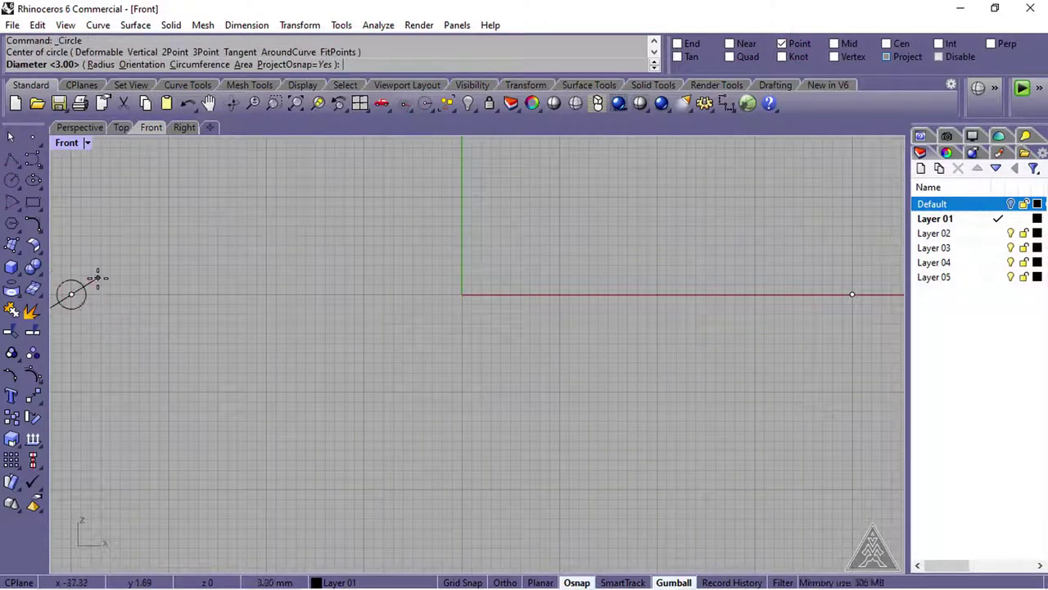
pyautogui.press('Return')
pyautogui.rightClick(749, 244)
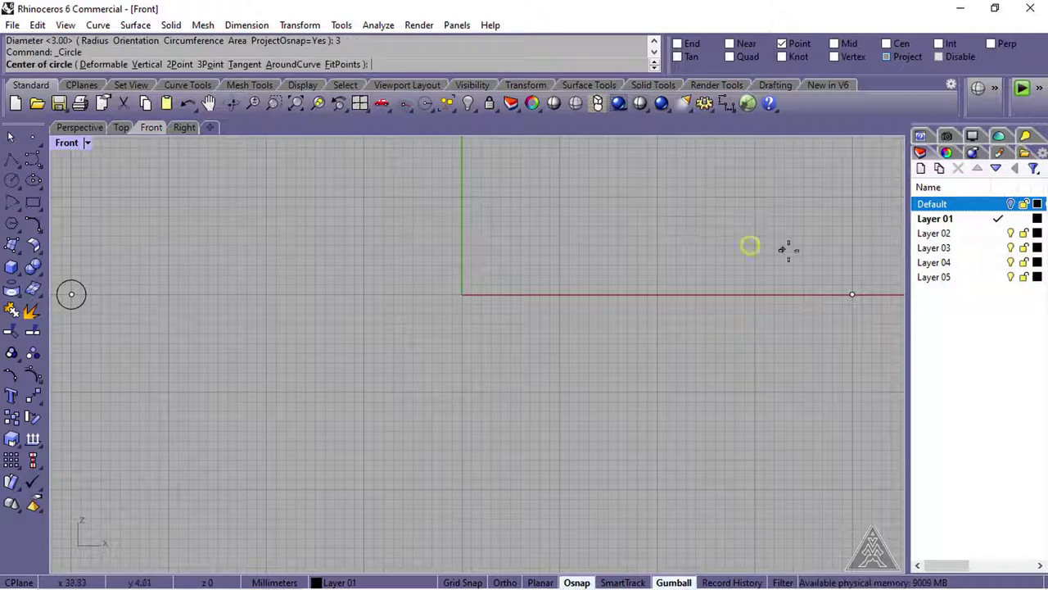
pyautogui.click(852, 293)
pyautogui.press('Return')
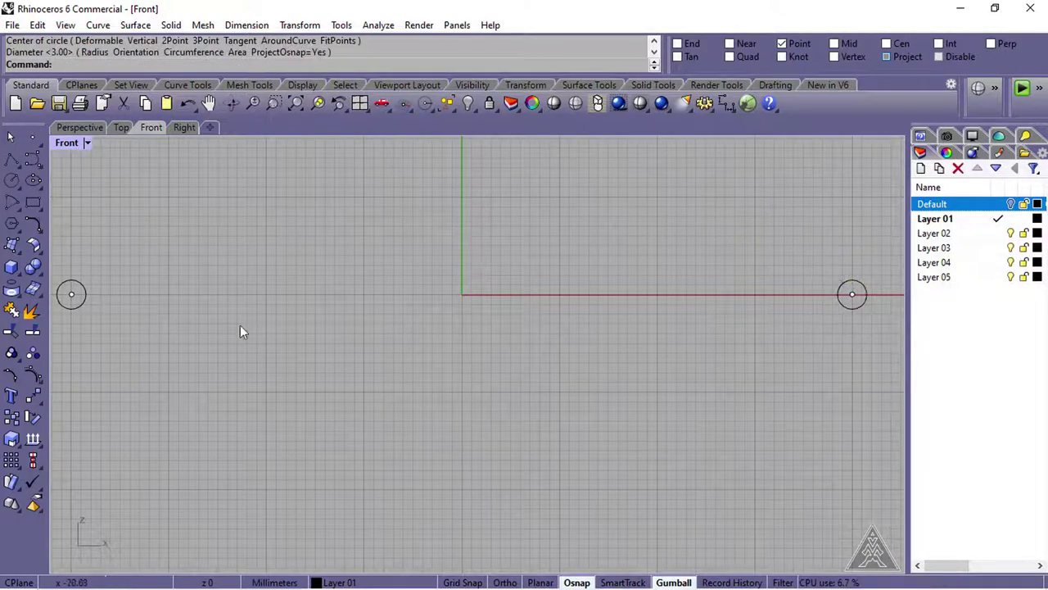
# - Draw an interpolated curve from the left circle's outer quadrant to the right circle's outer quadrant, snapping only to Quad
pyautogui.click(40, 167)
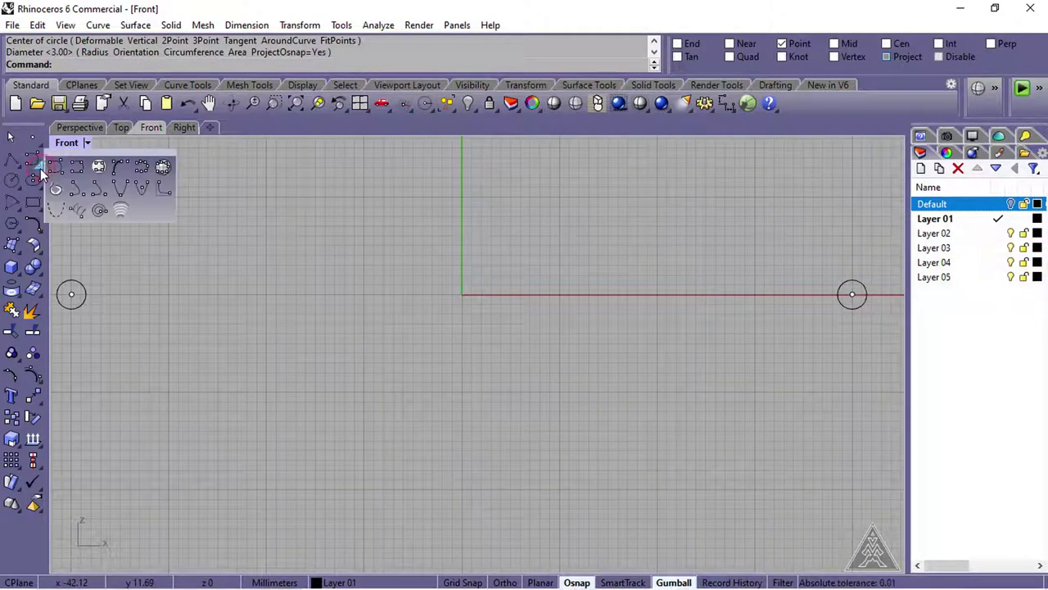
pyautogui.click(76, 167)
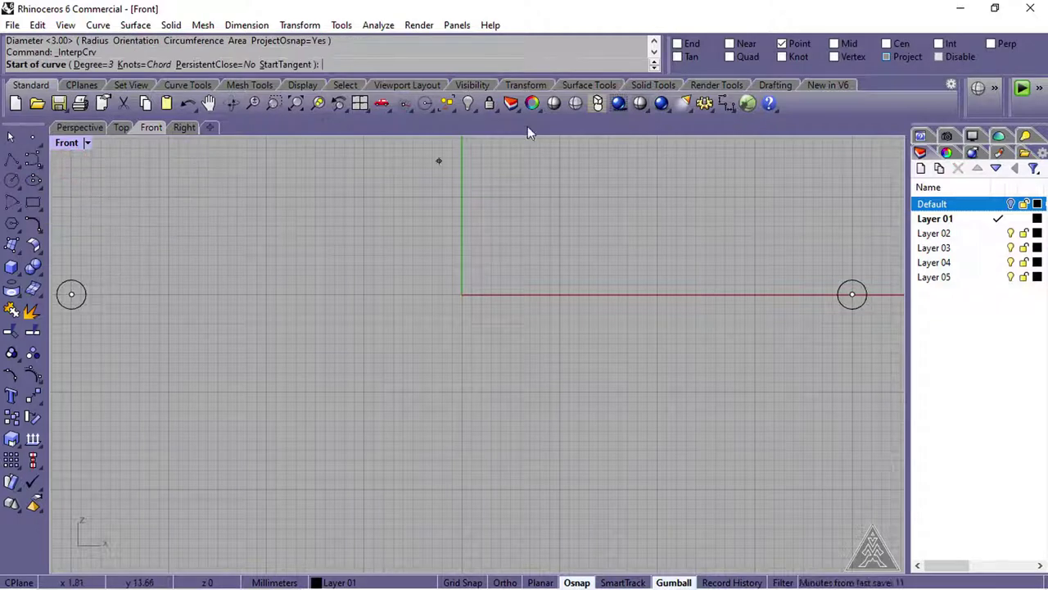
pyautogui.click(747, 57)
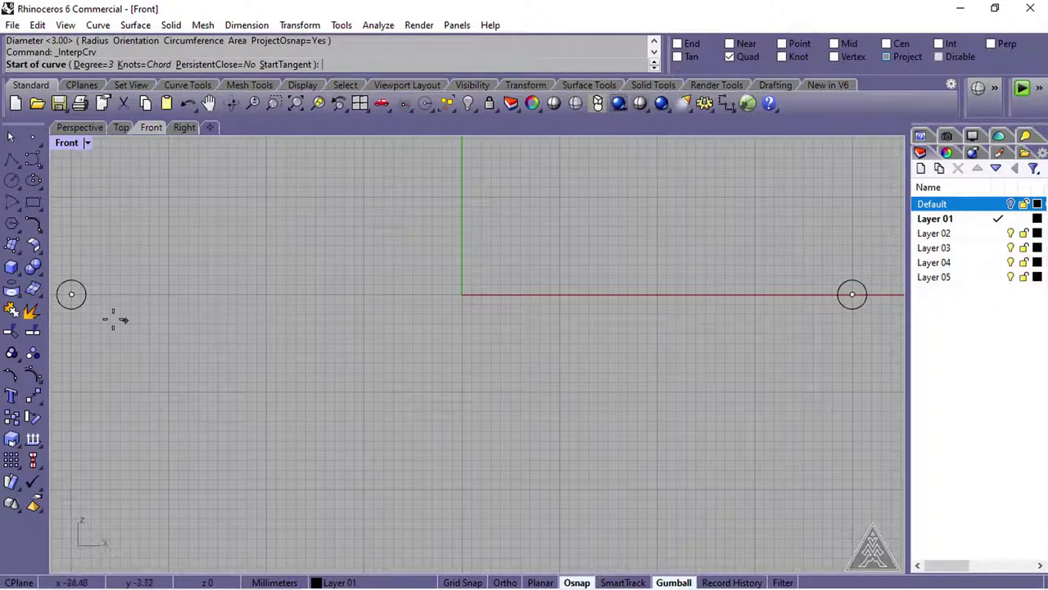
pyautogui.click(61, 294)
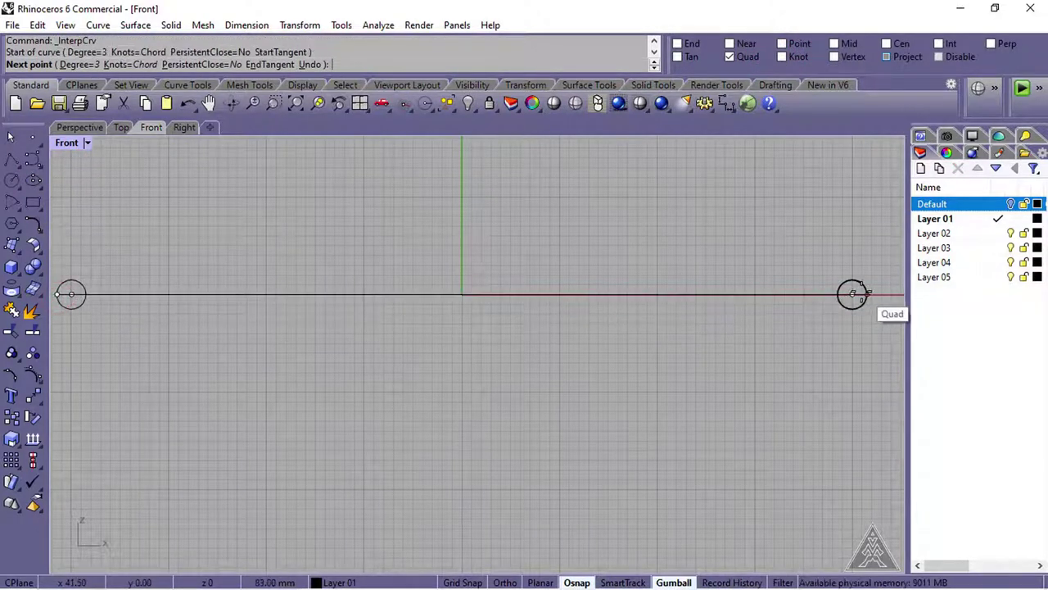
pyautogui.click(853, 294)
pyautogui.press('Return')
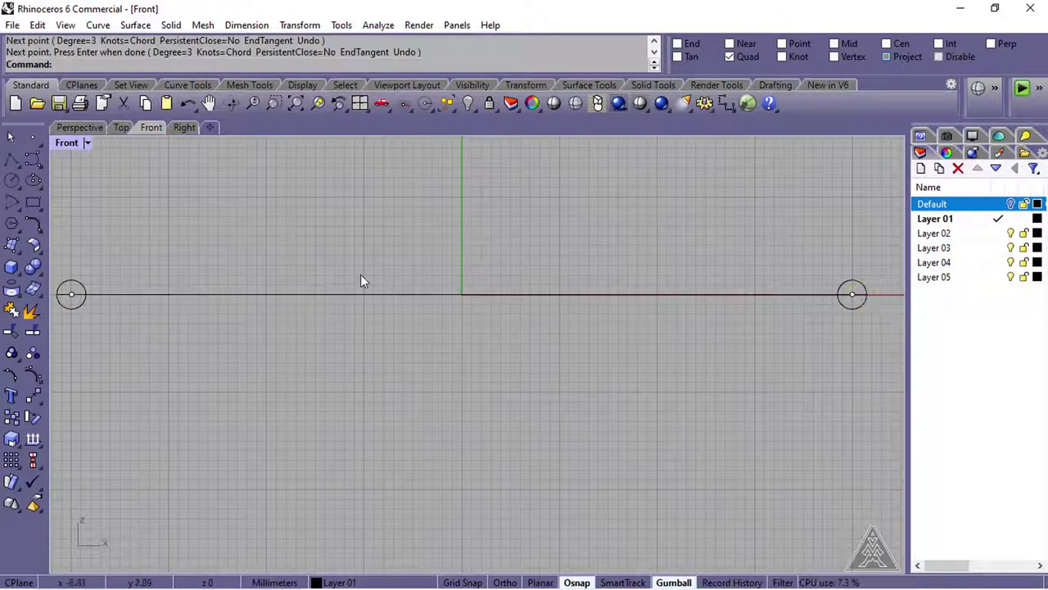
# - Draw a second interpolated curve connecting the inner quadrants of the two circles
pyautogui.rightClick(193, 267)
pyautogui.click(85, 293)
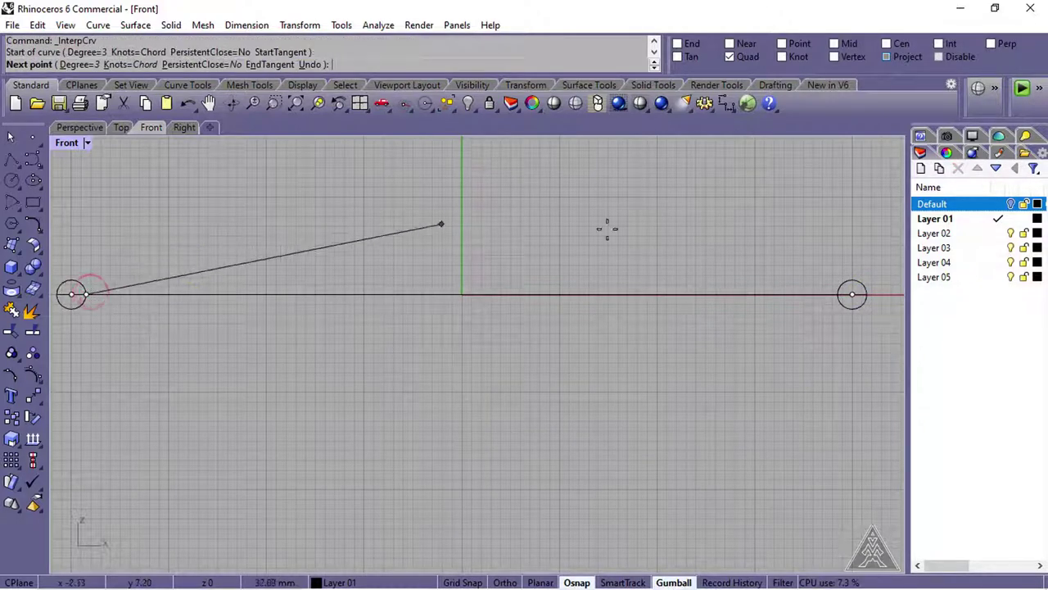
pyautogui.click(847, 293)
pyautogui.press('Return')
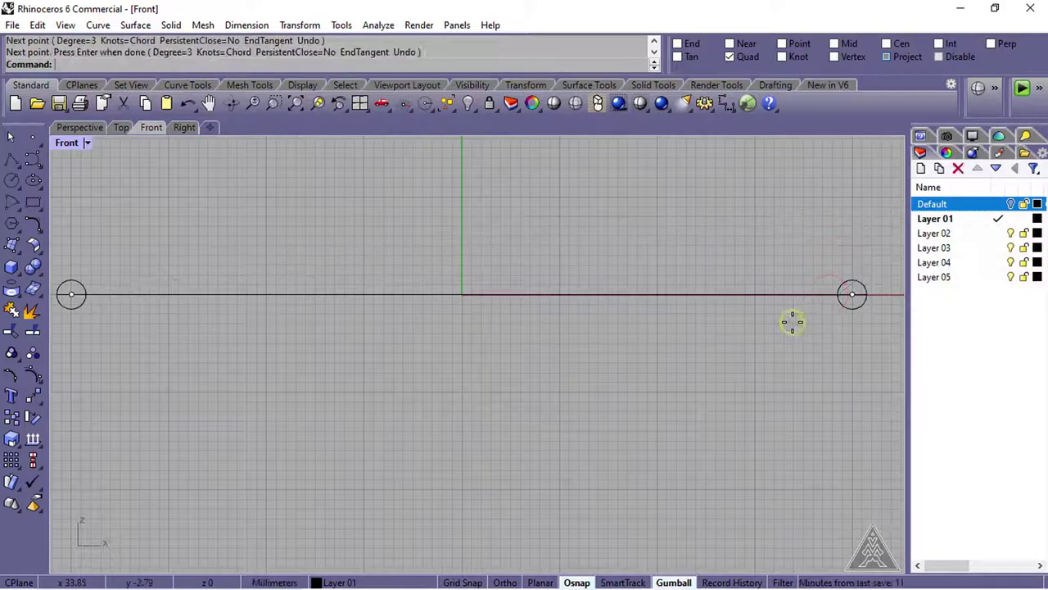
# - Turn on edit points for the outer curve and move its two middle edit points down by 30 mm
pyautogui.scroll(-2, 469, 247)
pyautogui.click(469, 246)
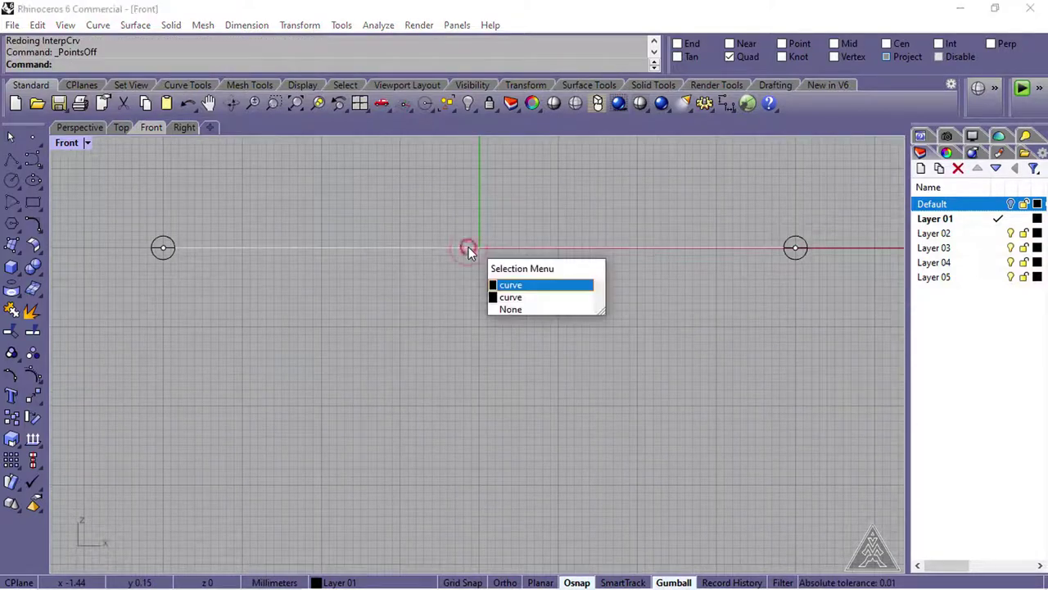
pyautogui.click(525, 300)
pyautogui.click(12, 375)
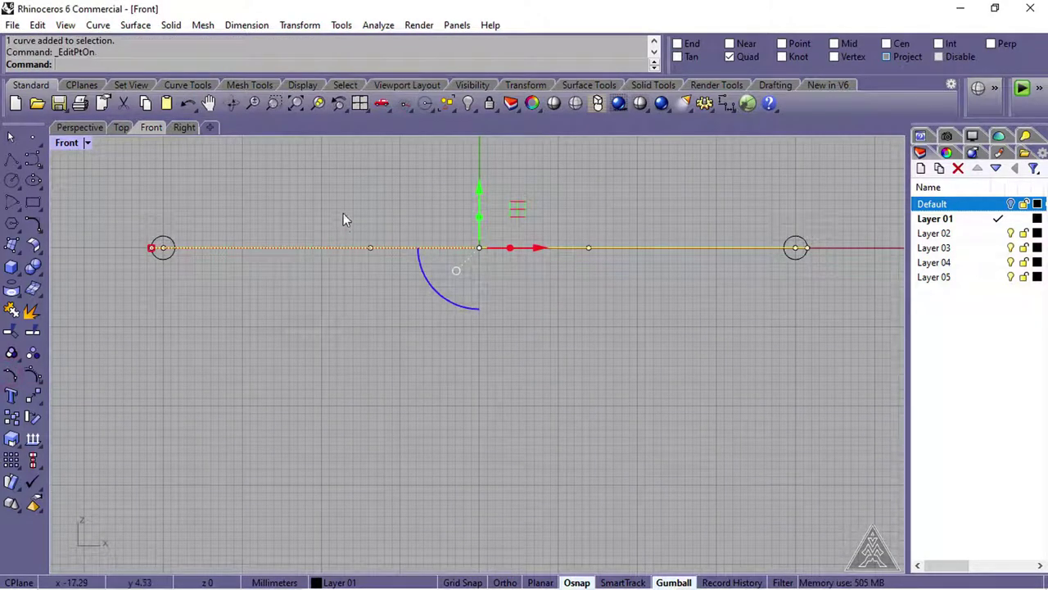
pyautogui.moveTo(344, 212); pyautogui.dragTo(650, 331)
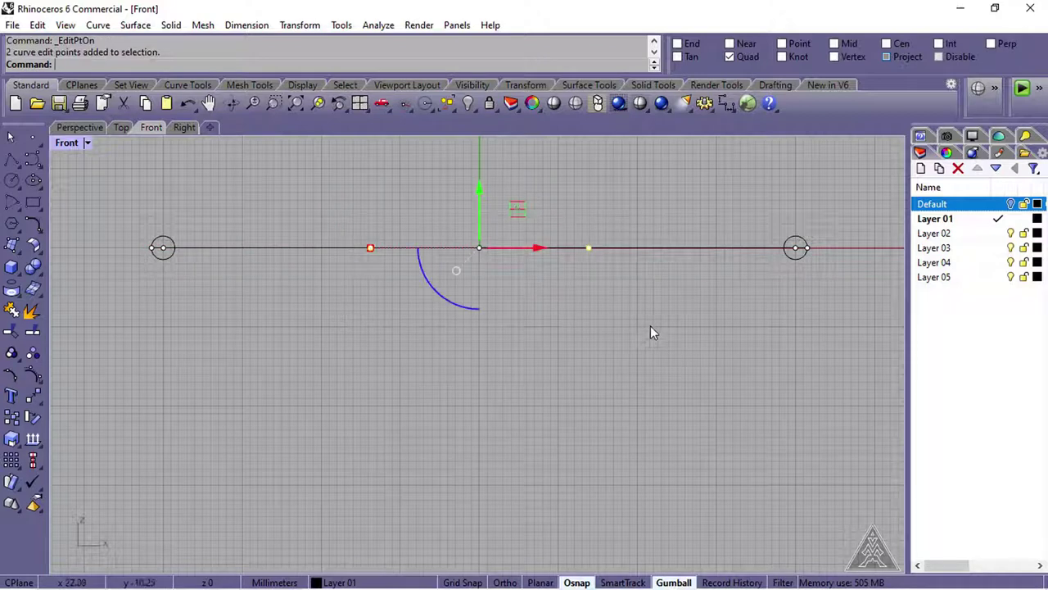
pyautogui.click(478, 187)
pyautogui.write('-30')
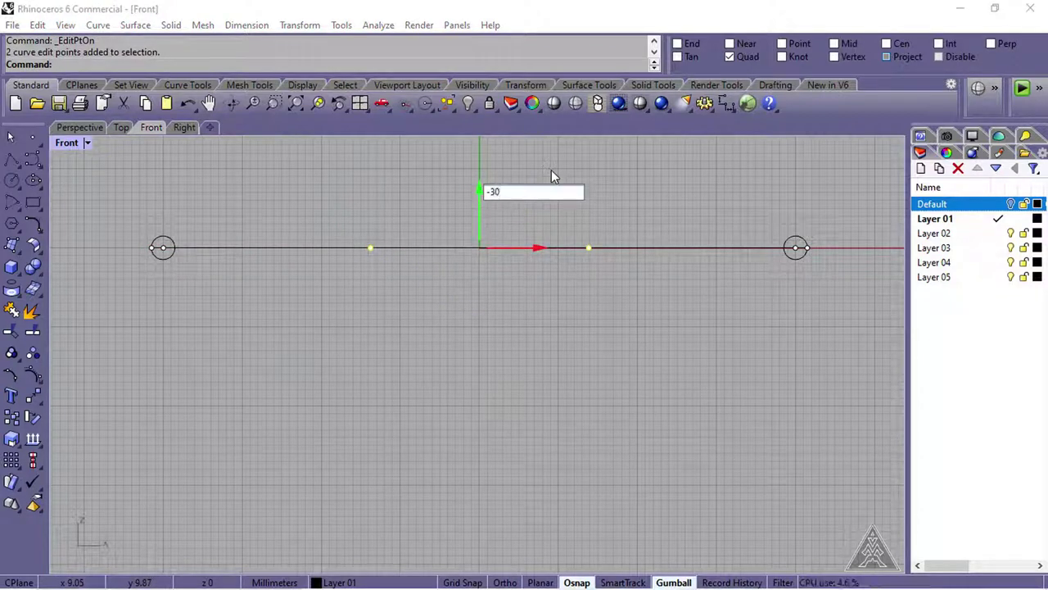
pyautogui.press('Return')
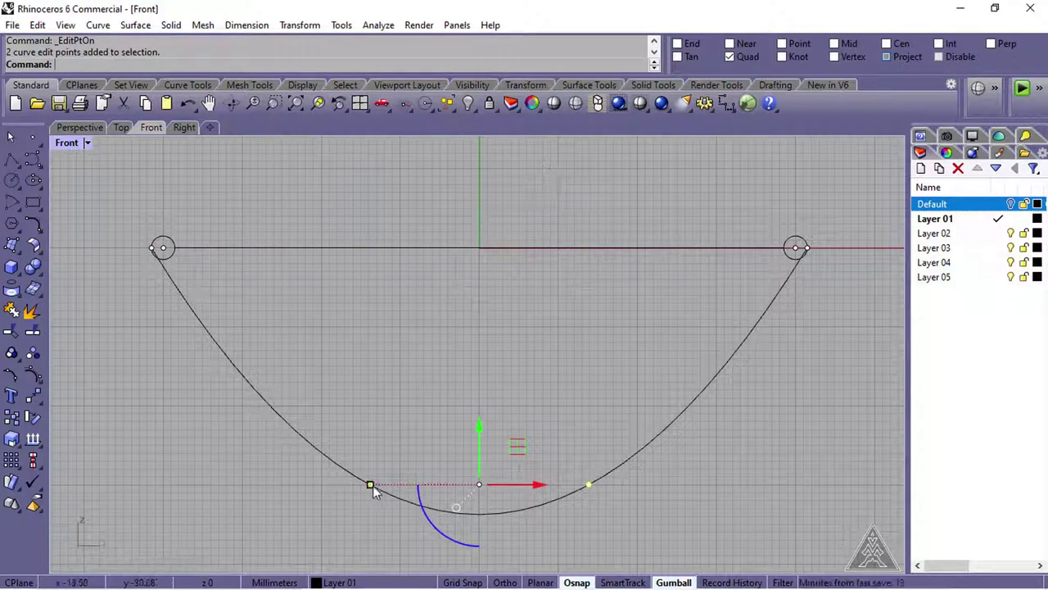
# - Scale the outer curve's two middle edit points horizontally apart and raise them slightly to round out the arc
pyautogui.moveTo(370, 484); pyautogui.dragTo(337, 484)
pyautogui.scroll(-1, 403, 392)
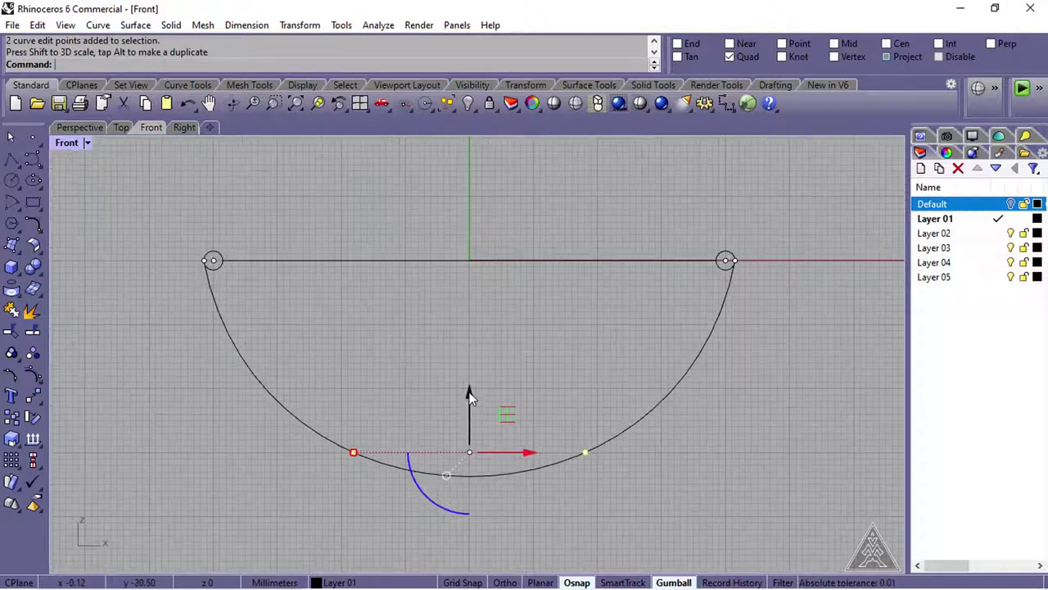
pyautogui.moveTo(470, 398); pyautogui.dragTo(470, 390)
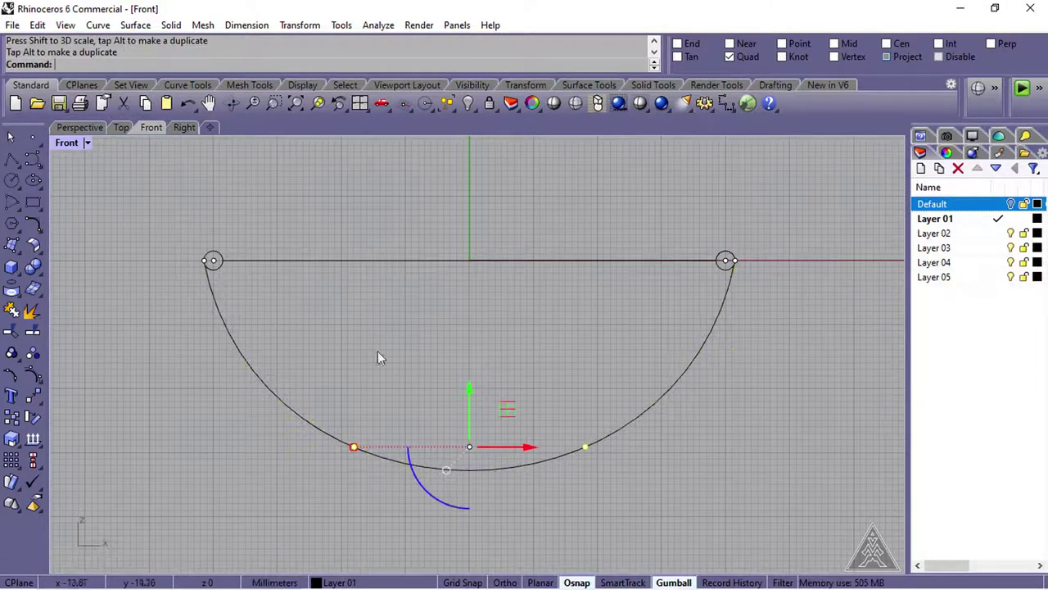
# - Turn on edit points for the inner curve and move its two middle edit points down about 20 mm
pyautogui.click(163, 379)
pyautogui.click(392, 269)
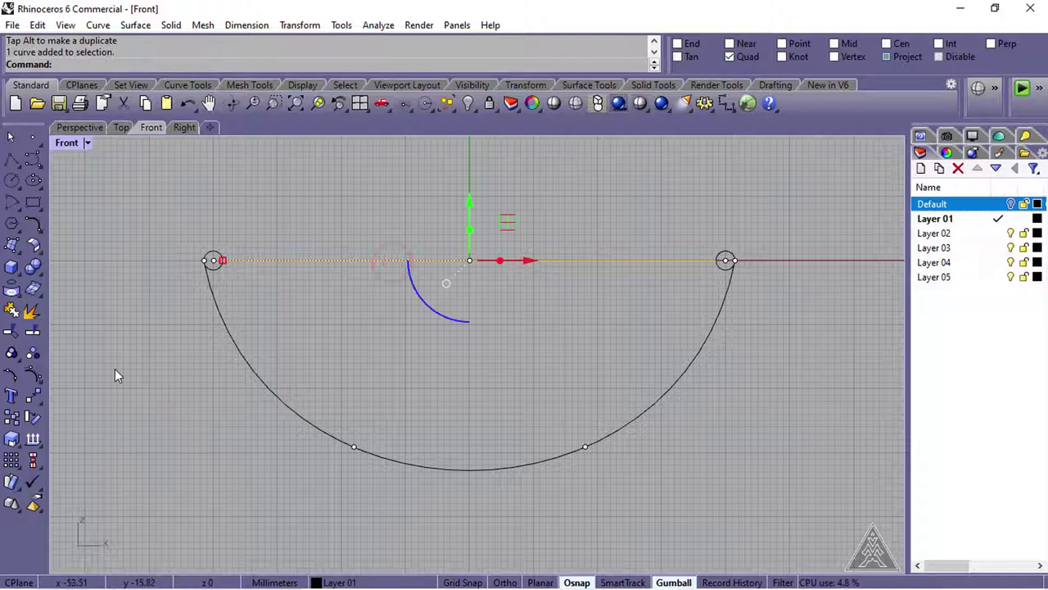
pyautogui.click(11, 375)
pyautogui.click(345, 217)
pyautogui.moveTo(419, 263); pyautogui.dragTo(582, 312)
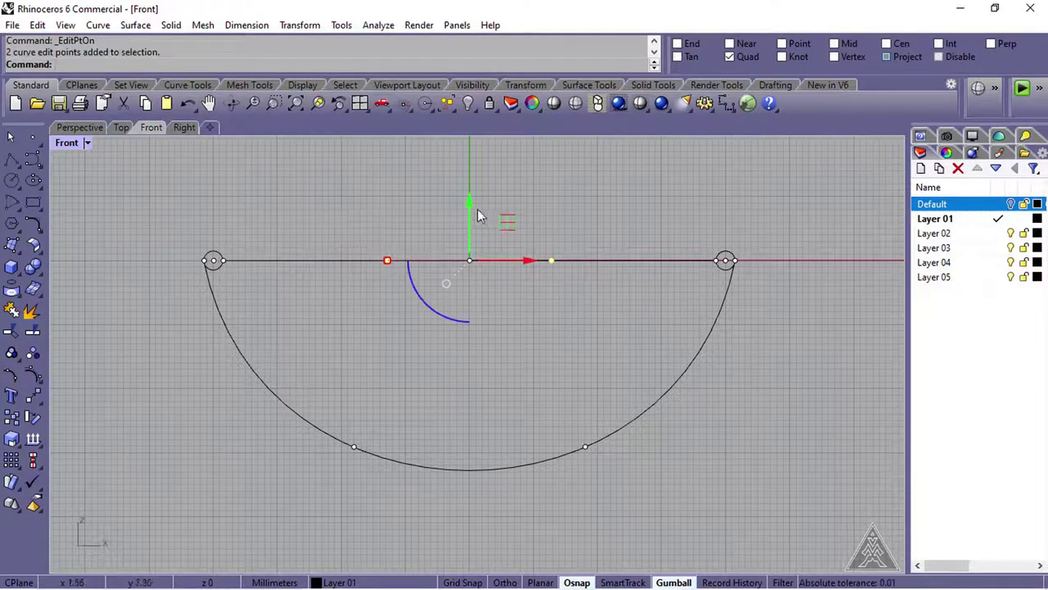
pyautogui.moveTo(470, 199); pyautogui.dragTo(463, 328)
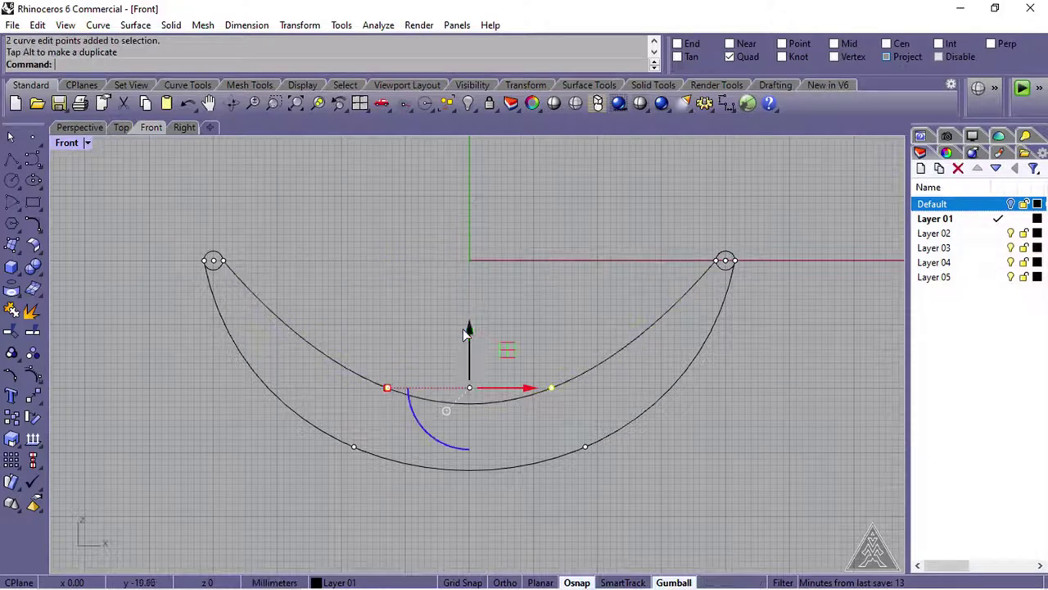
# - Nudge the inner curve's two middle edit points slightly upward to fine-tune the gap to the outer curve
pyautogui.click(276, 105)
pyautogui.moveTo(294, 276); pyautogui.dragTo(645, 512)
pyautogui.moveTo(483, 287)
pyautogui.mouseDown()
pyautogui.moveTo(476, 267)
pyautogui.moveTo(475, 280)
pyautogui.mouseUp()
pyautogui.scroll(-2, 471, 361)
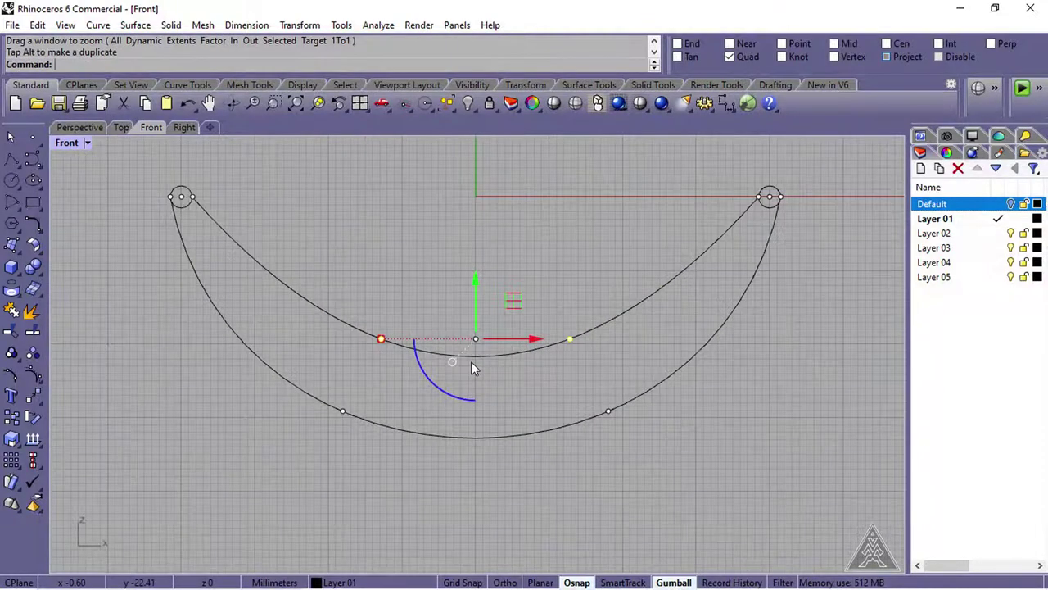
# - Scale the inner curve's two middle edit points horizontally apart and lower them slightly to round out the arc
pyautogui.moveTo(379, 340); pyautogui.dragTo(354, 338)
pyautogui.moveTo(476, 279); pyautogui.dragTo(475, 288)
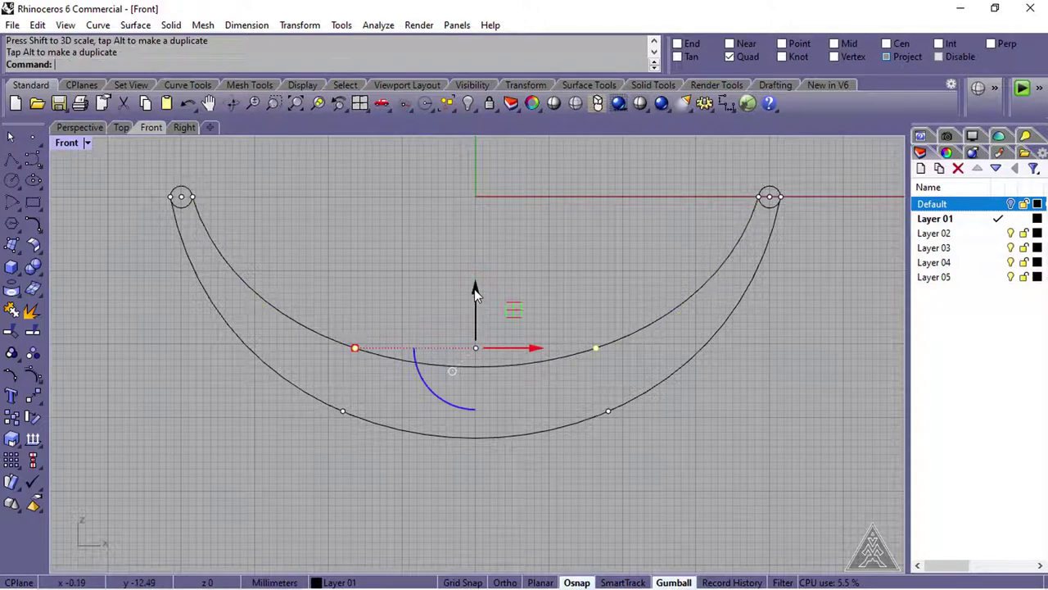
# - Hide the edit points and delete the circles and point objects at both ends of the profile curves
pyautogui.rightClick(36, 377)
pyautogui.moveTo(136, 155)
pyautogui.mouseDown()
pyautogui.moveTo(734, 241)
pyautogui.moveTo(815, 242)
pyautogui.mouseUp()
pyautogui.press('Delete')
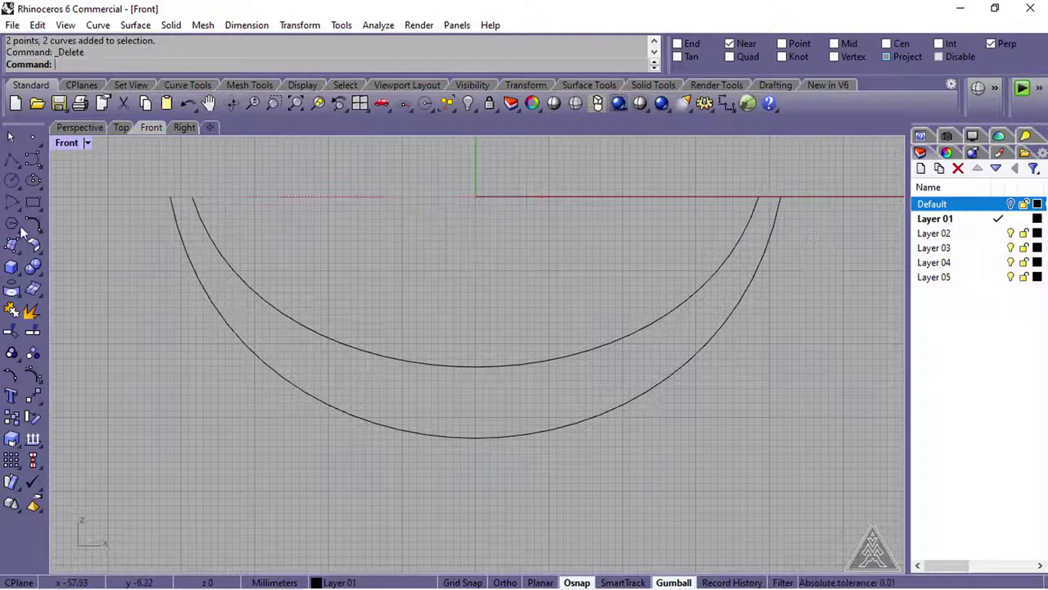
# - Draw an interpolated curve joining the right-hand ends of the inner and outer curves, using End snap instead of Near
pyautogui.click(41, 168)
pyautogui.click(75, 165)
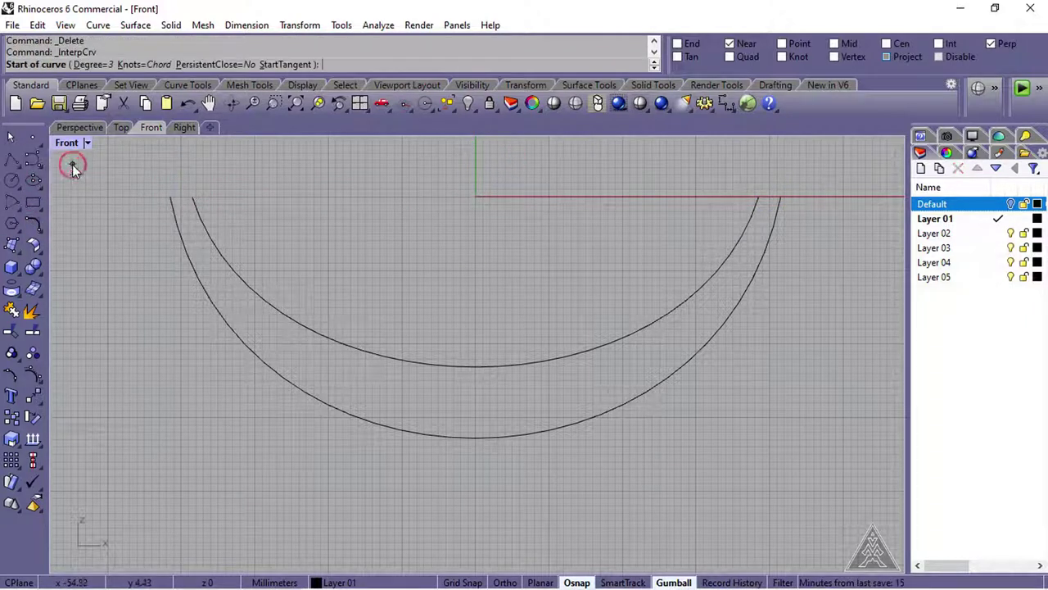
pyautogui.click(274, 103)
pyautogui.moveTo(797, 227); pyautogui.dragTo(799, 230)
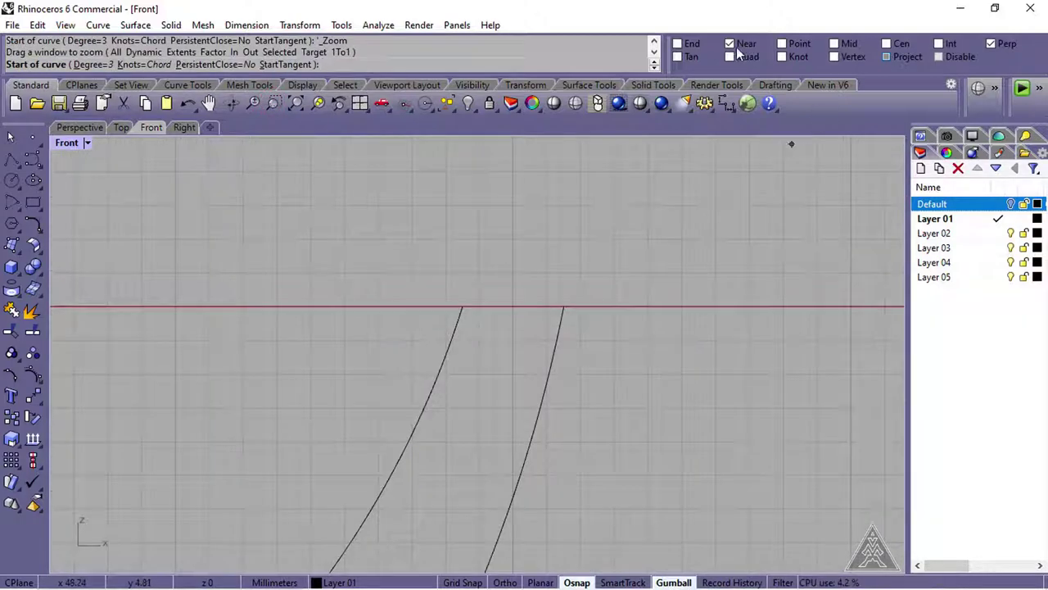
pyautogui.click(730, 44)
pyautogui.click(678, 43)
pyautogui.click(464, 303)
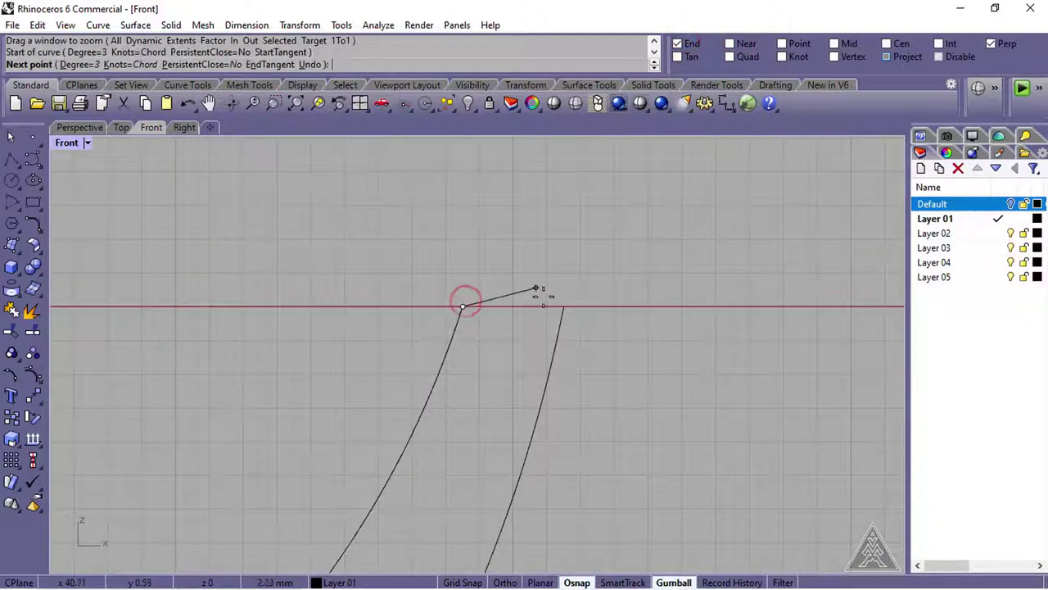
pyautogui.click(557, 301)
pyautogui.press('Return')
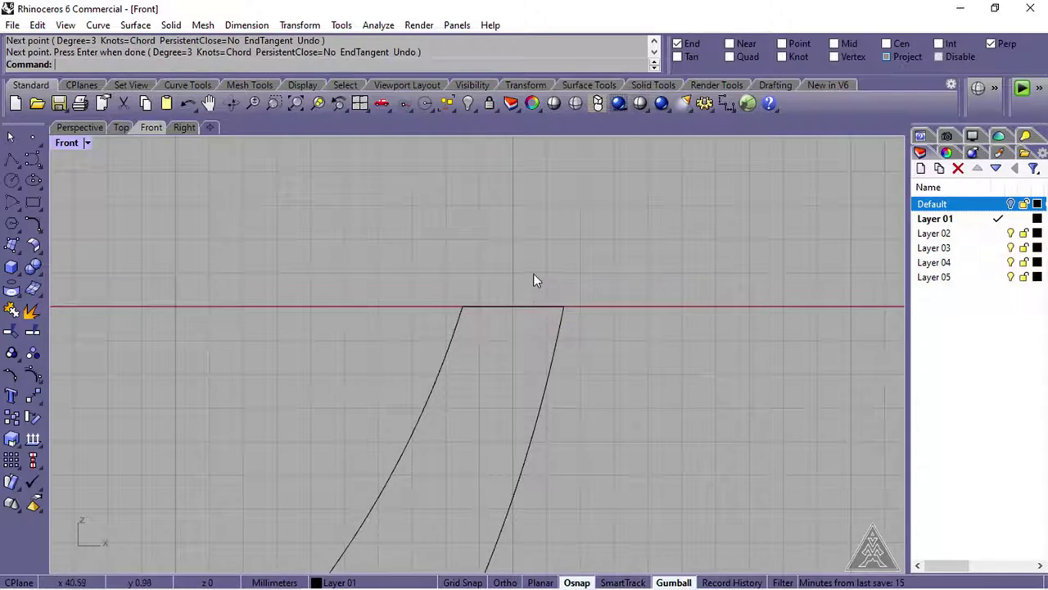
# - Show the control points of the short connecting curve and raise its two middle points to form a rounded cap
pyautogui.click(524, 306)
pyautogui.click(32, 371)
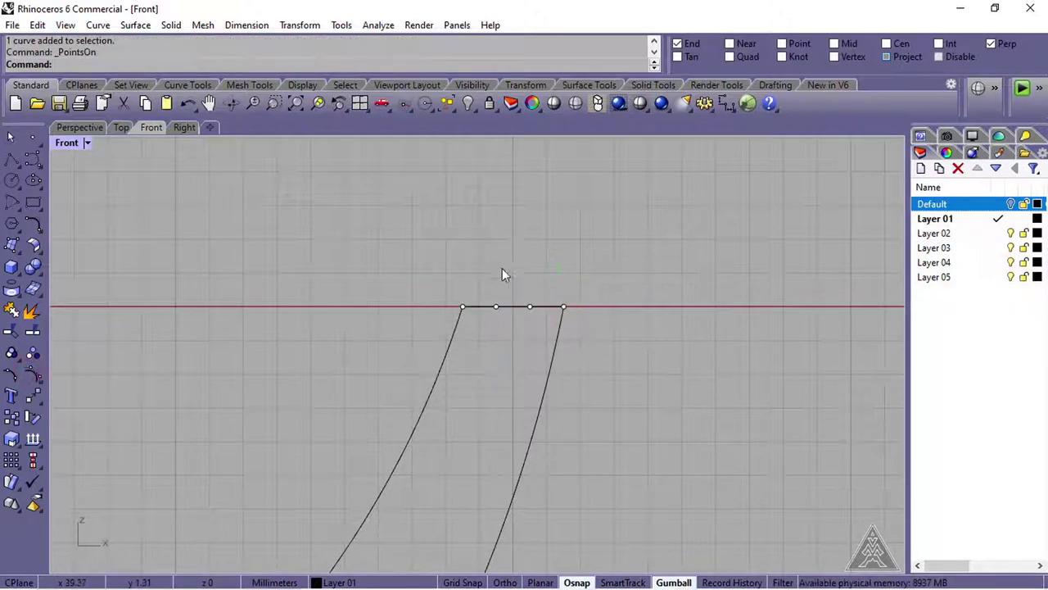
pyautogui.moveTo(537, 328); pyautogui.dragTo(537, 328)
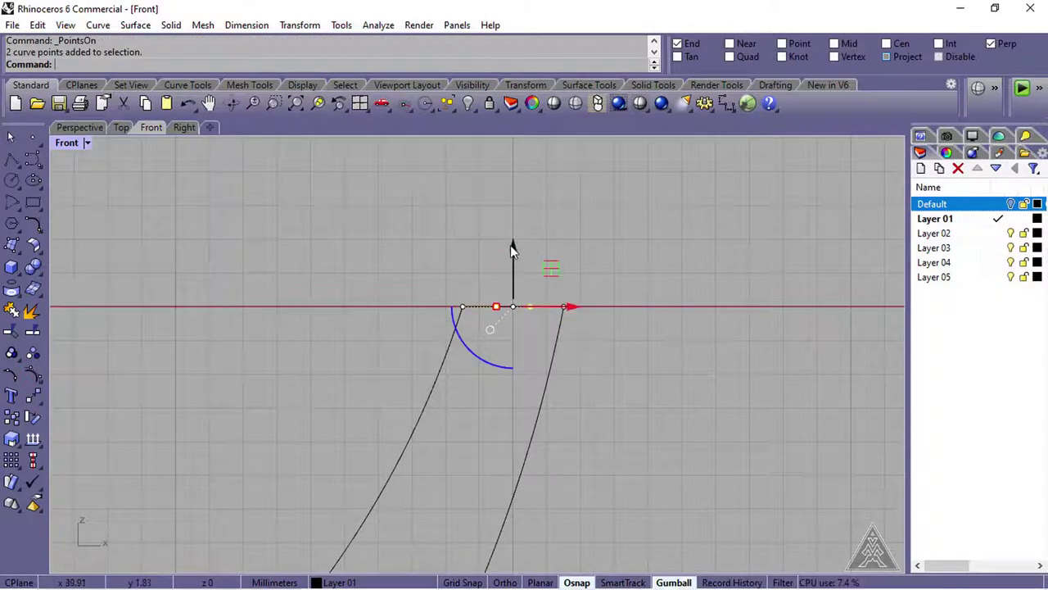
pyautogui.moveTo(512, 245); pyautogui.dragTo(534, 185)
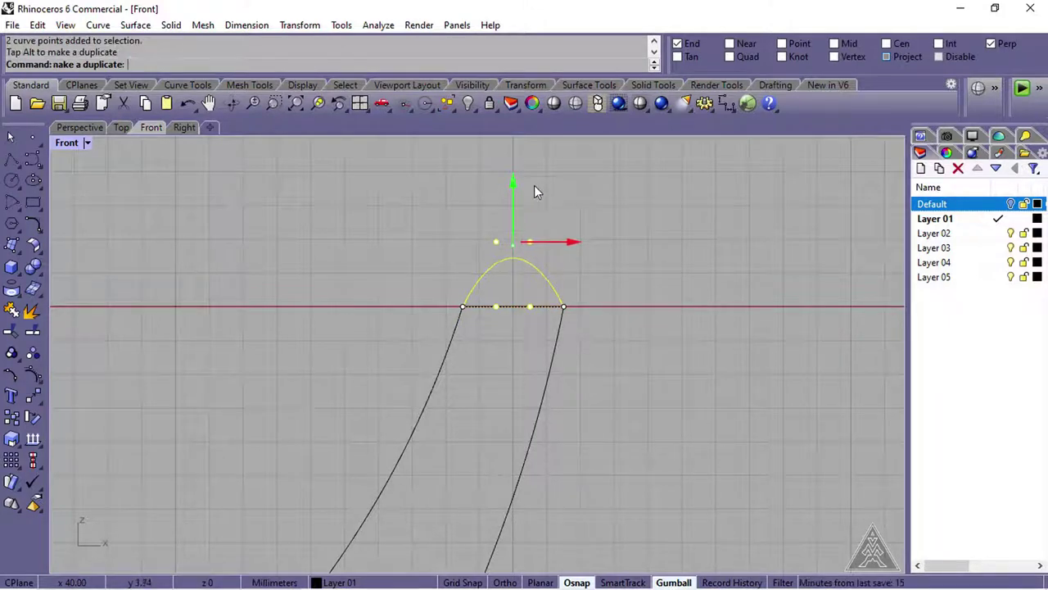
# - Scale the cap curve's two middle control points horizontally apart and shift them slightly outward toward the outer curve
pyautogui.click(498, 242)
pyautogui.moveTo(498, 242); pyautogui.dragTo(469, 242)
pyautogui.moveTo(579, 242); pyautogui.dragTo(596, 253)
pyautogui.click(661, 247)
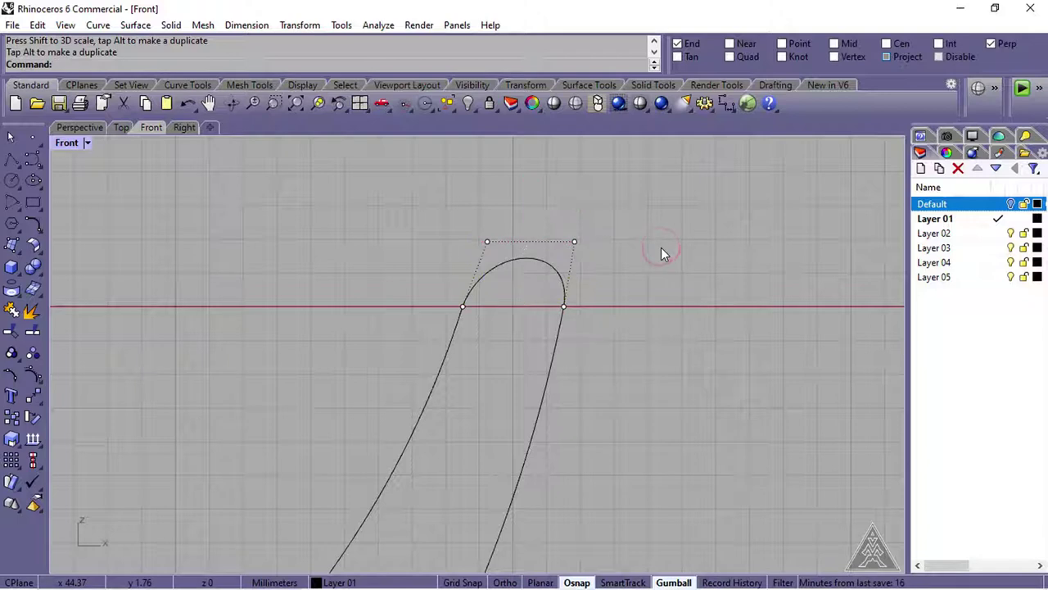
# - Match the cap curve's outer end to the outer curve with Tangency continuity, preserving tangency at the other end
pyautogui.click(38, 233)
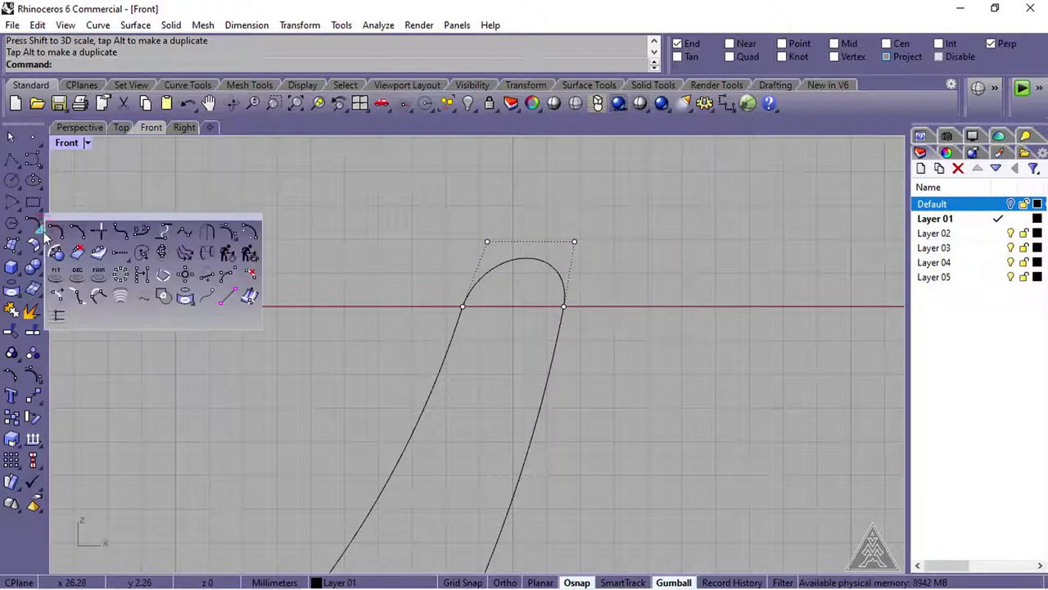
pyautogui.click(185, 235)
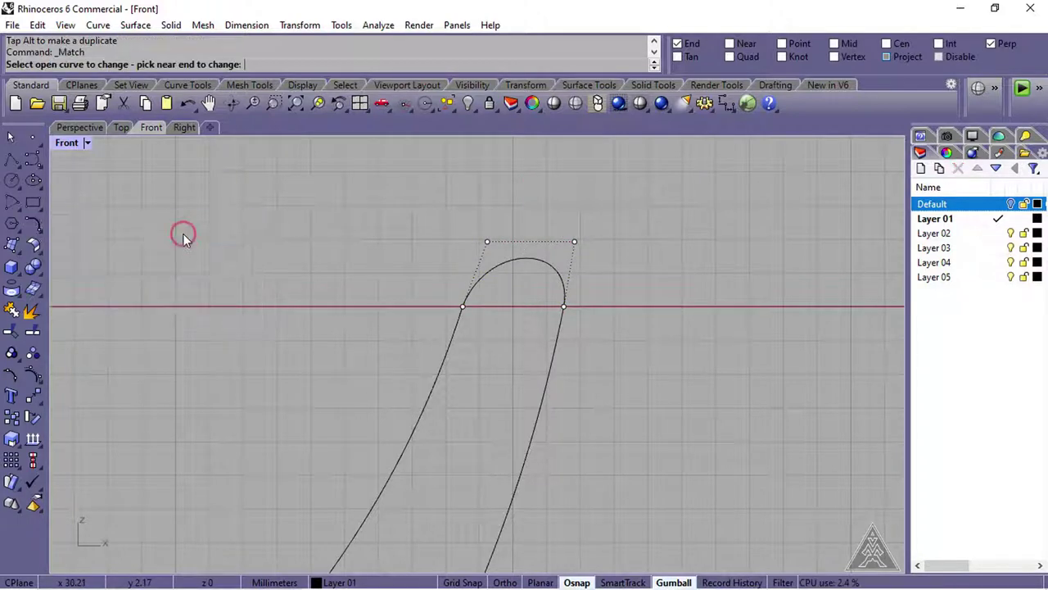
pyautogui.click(565, 287)
pyautogui.click(562, 328)
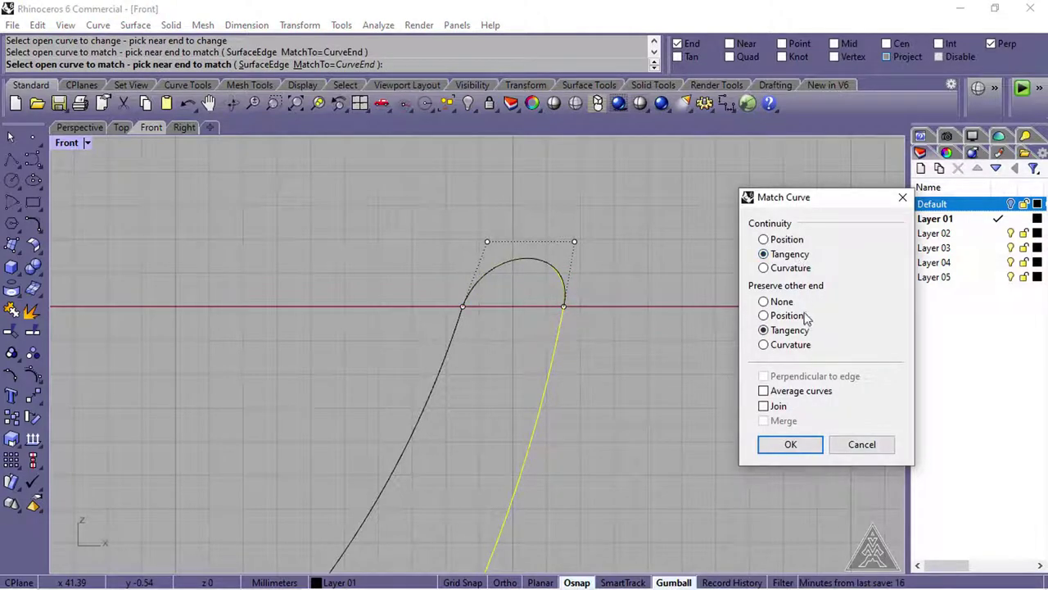
pyautogui.click(791, 445)
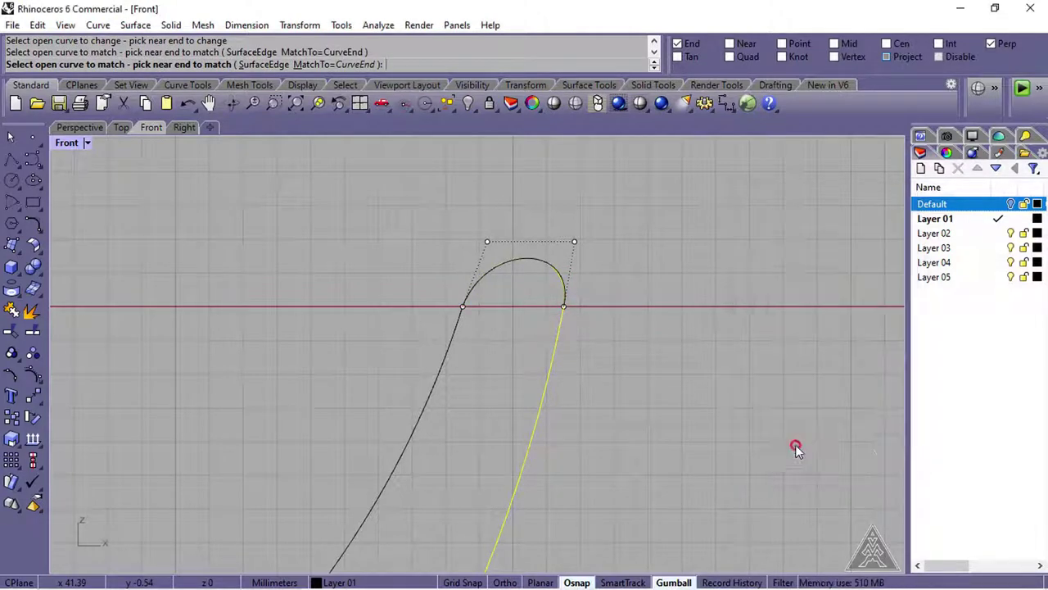
# - Match the cap curve's inner end to the inner curve with Tangency continuity and Join enabled
pyautogui.rightClick(500, 332)
pyautogui.click(481, 286)
pyautogui.click(460, 329)
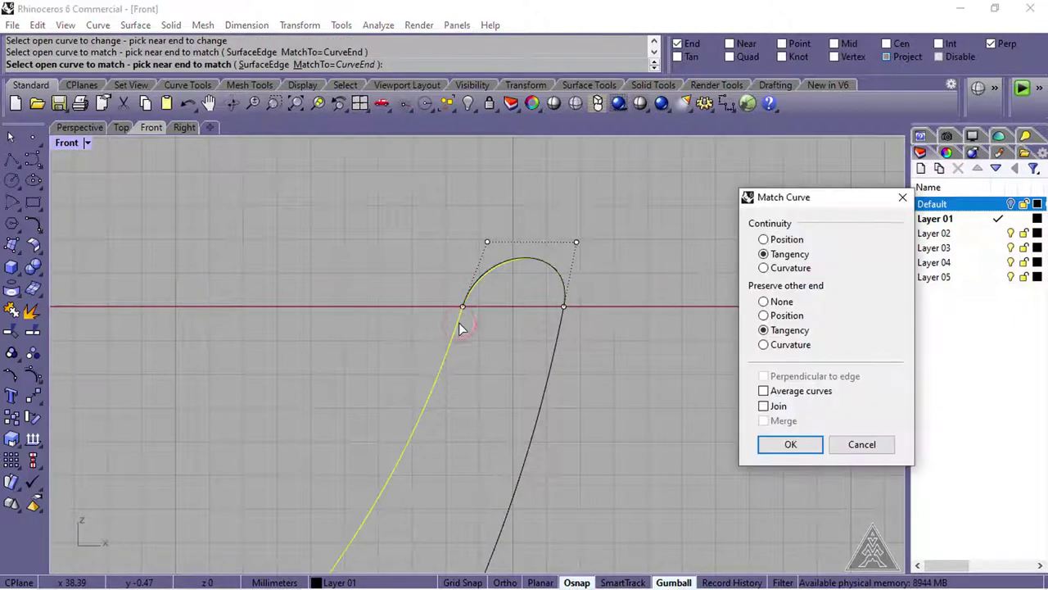
pyautogui.click(763, 405)
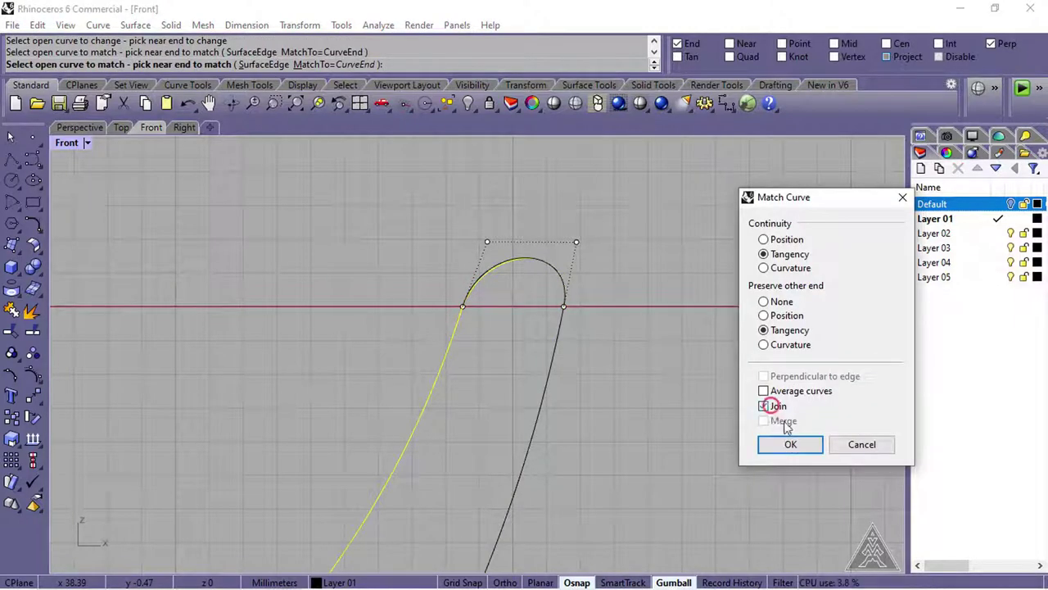
pyautogui.click(798, 449)
# - Match the cap's outer end to the outer curve again with Tangency and Join, and turn off the control points
pyautogui.rightClick(632, 349)
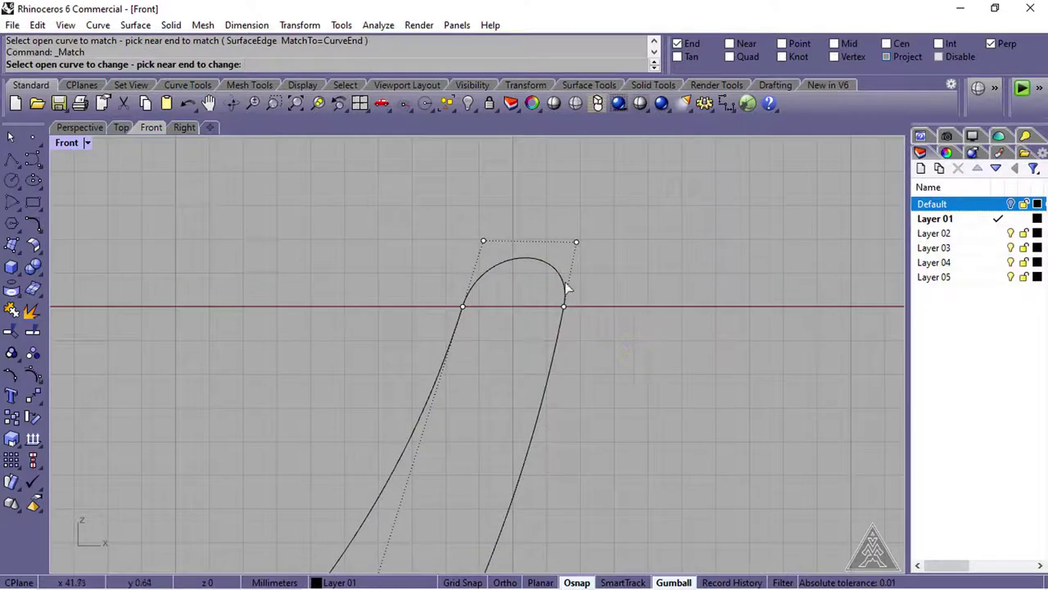
pyautogui.click(564, 285)
pyautogui.click(560, 321)
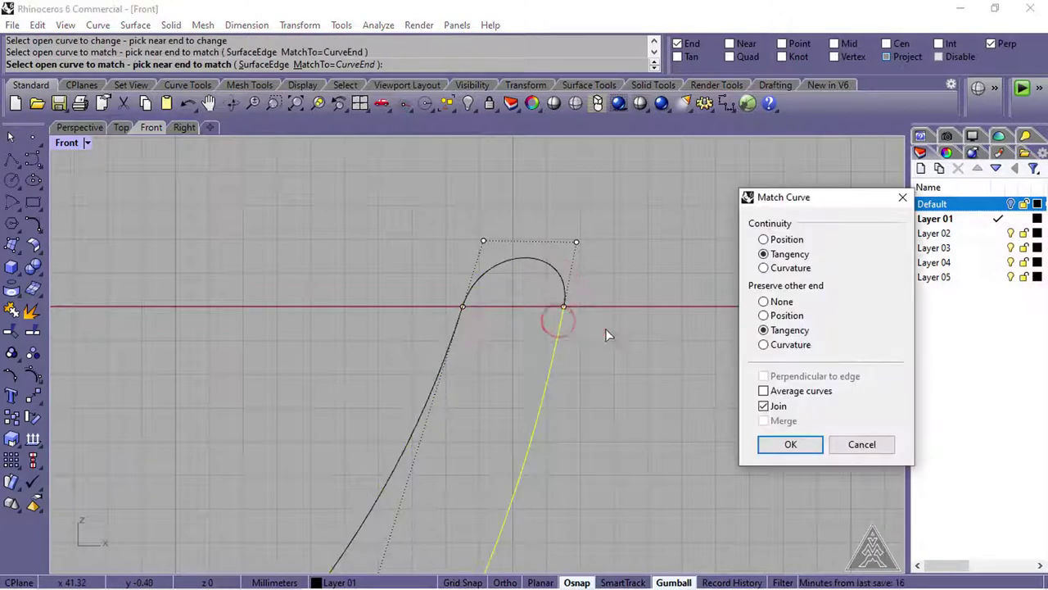
pyautogui.click(792, 444)
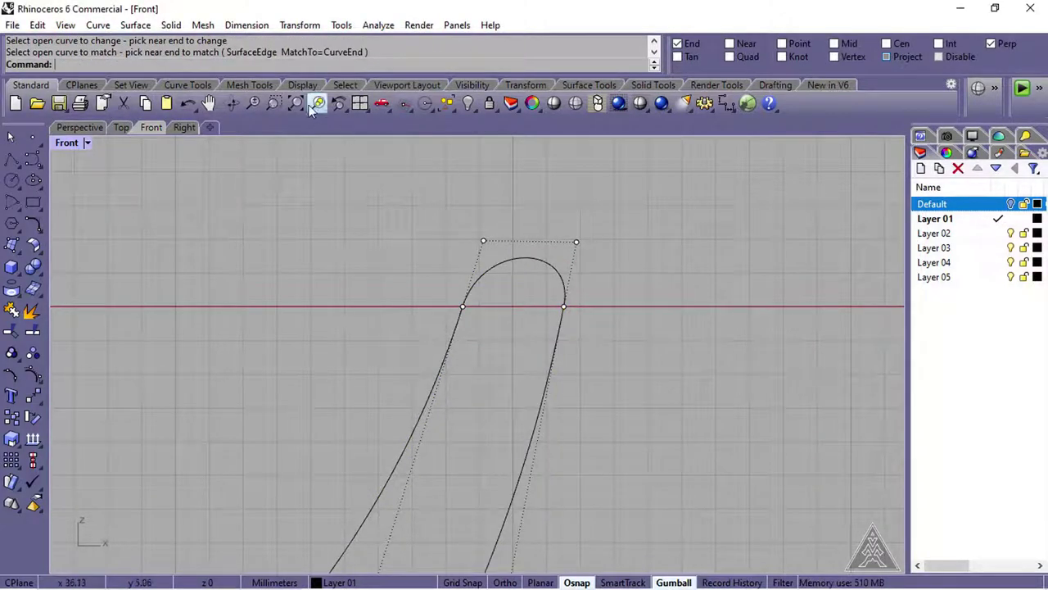
pyautogui.click(317, 104)
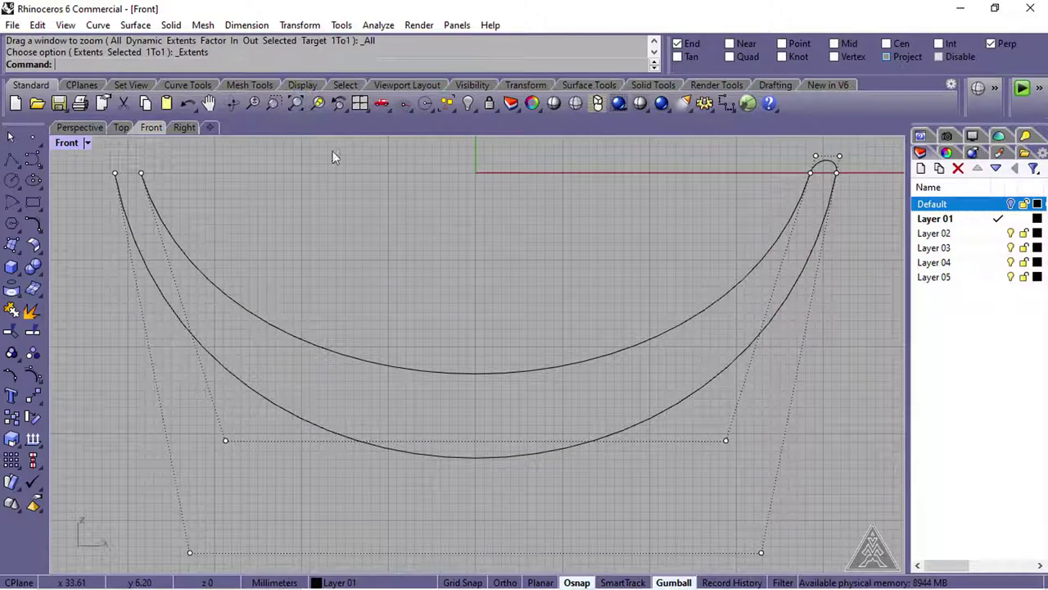
pyautogui.rightClick(34, 375)
# - Draw a vertical both-sides line centred on the origin (0) and reaching down to the outer curve's lowest point
pyautogui.click(18, 164)
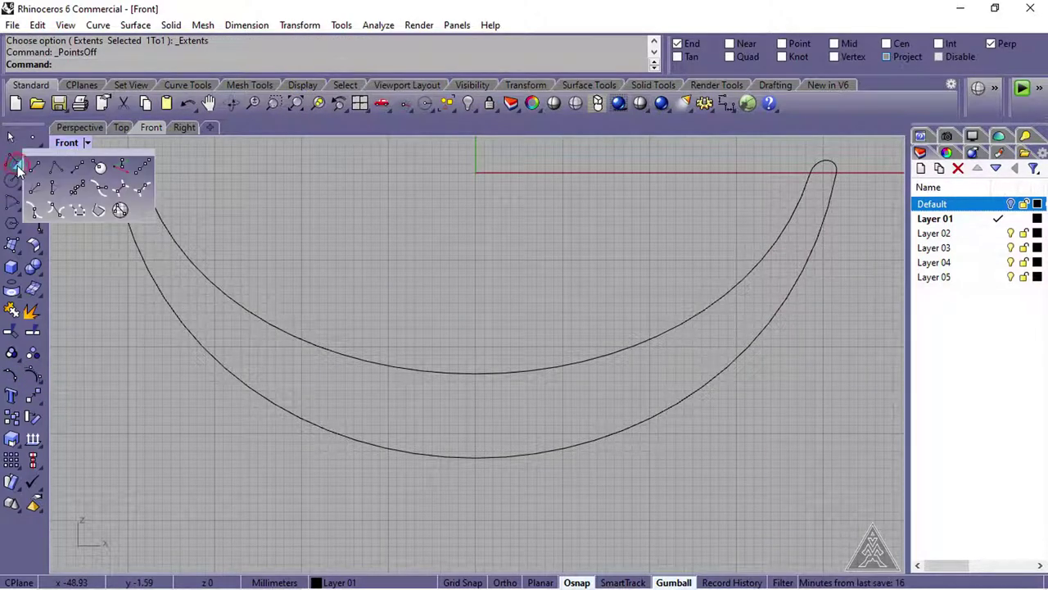
pyautogui.click(82, 167)
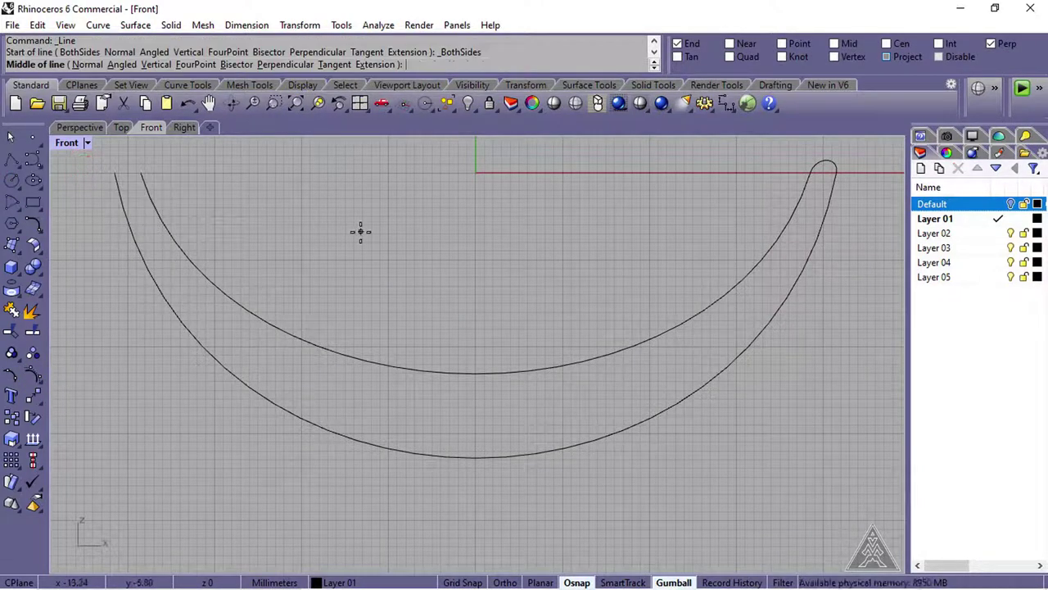
pyautogui.write('0')
pyautogui.press('Return')
pyautogui.scroll(-3, 398, 296)
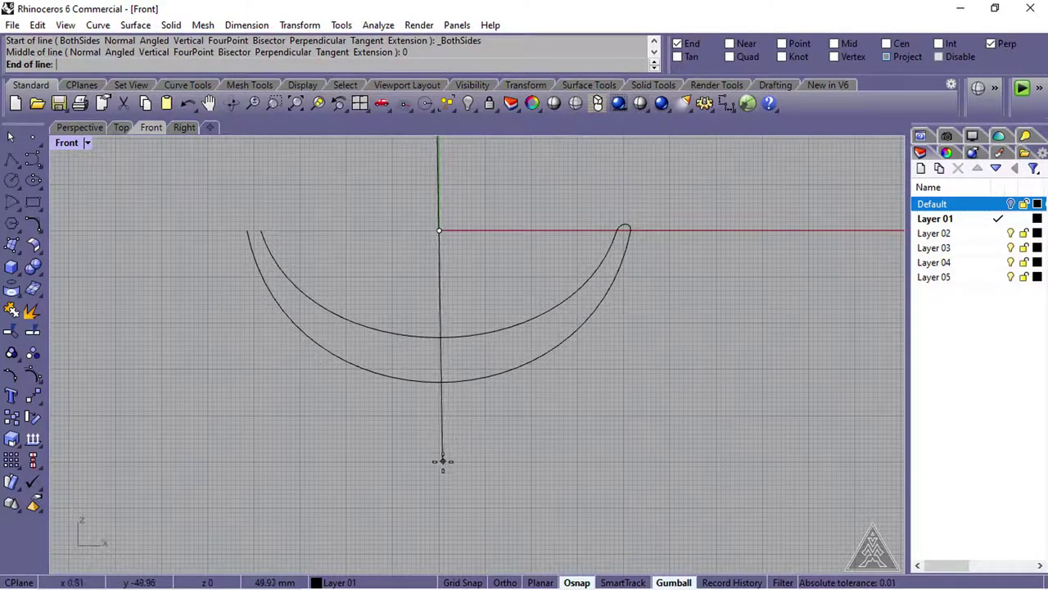
pyautogui.press('shift')
pyautogui.click(447, 389)
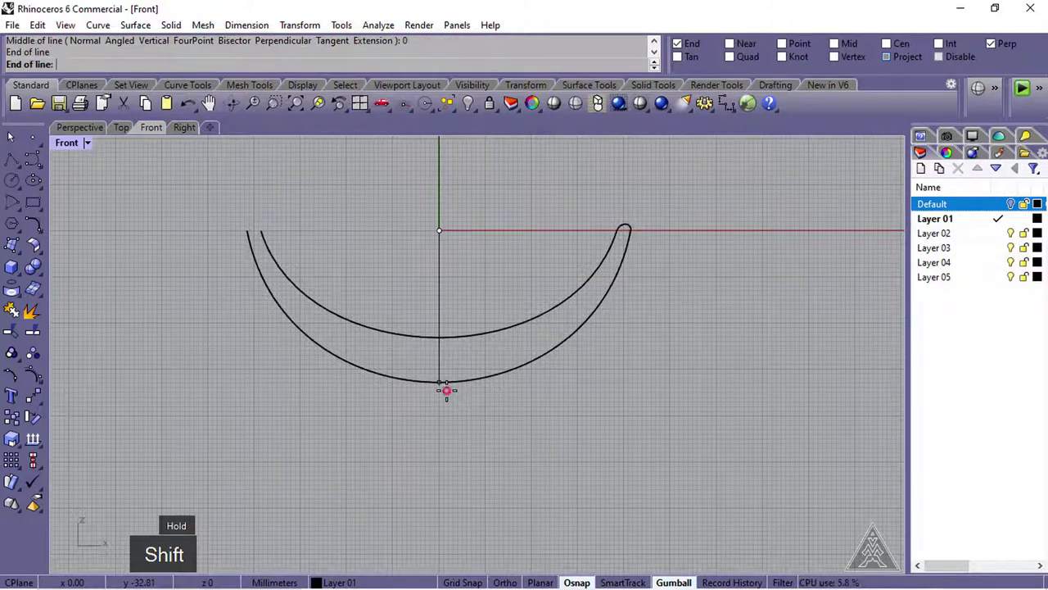
# - Trim away the left half of the inner and outer curves using the vertical centre line as the cutting object
pyautogui.click(440, 181)
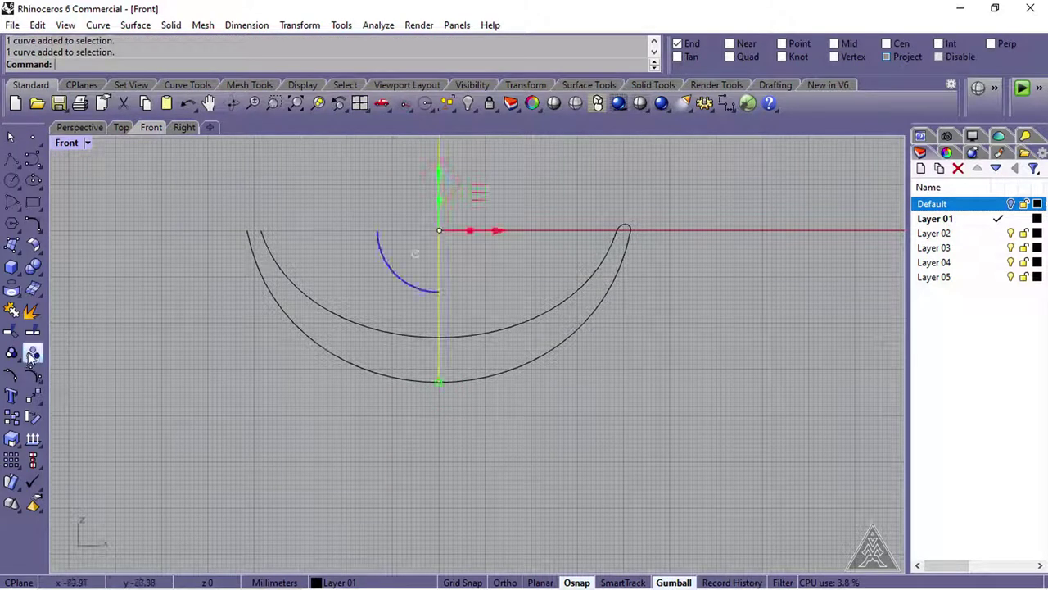
pyautogui.click(10, 331)
pyautogui.moveTo(333, 244); pyautogui.dragTo(271, 376)
pyautogui.press('Return')
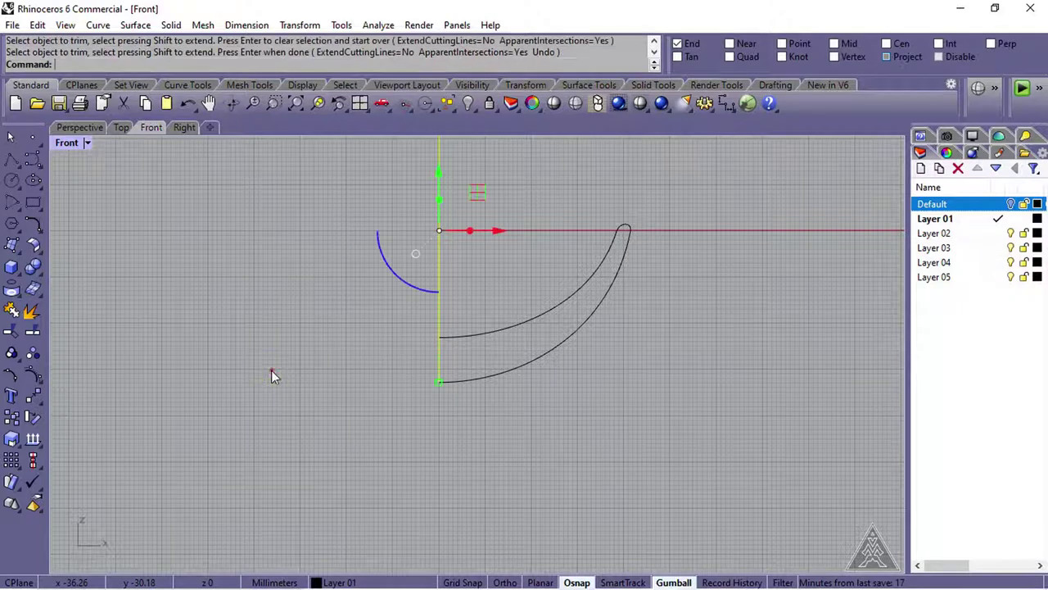
pyautogui.press('Escape')
# - Mirror the capped right half of the crescent across the vertical axis through the origin (0), keeping the original
pyautogui.click(40, 401)
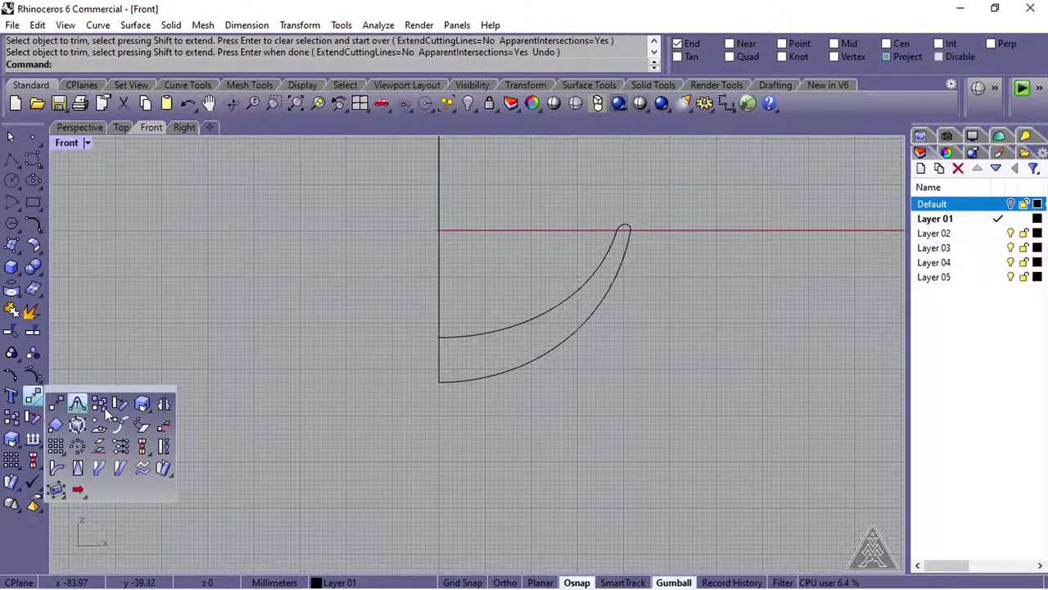
pyautogui.click(164, 403)
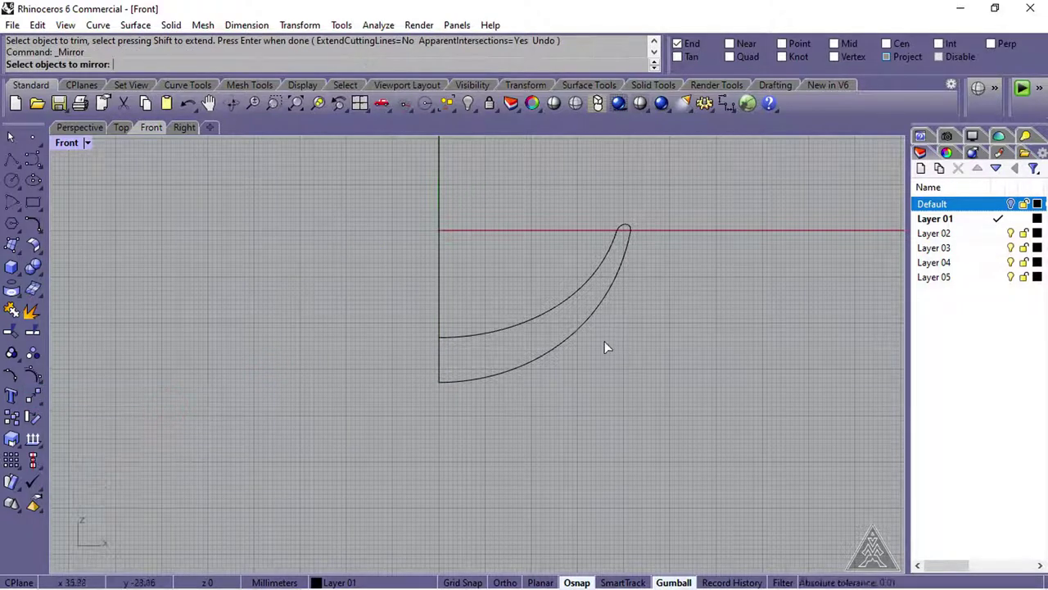
pyautogui.click(583, 324)
pyautogui.press('Return')
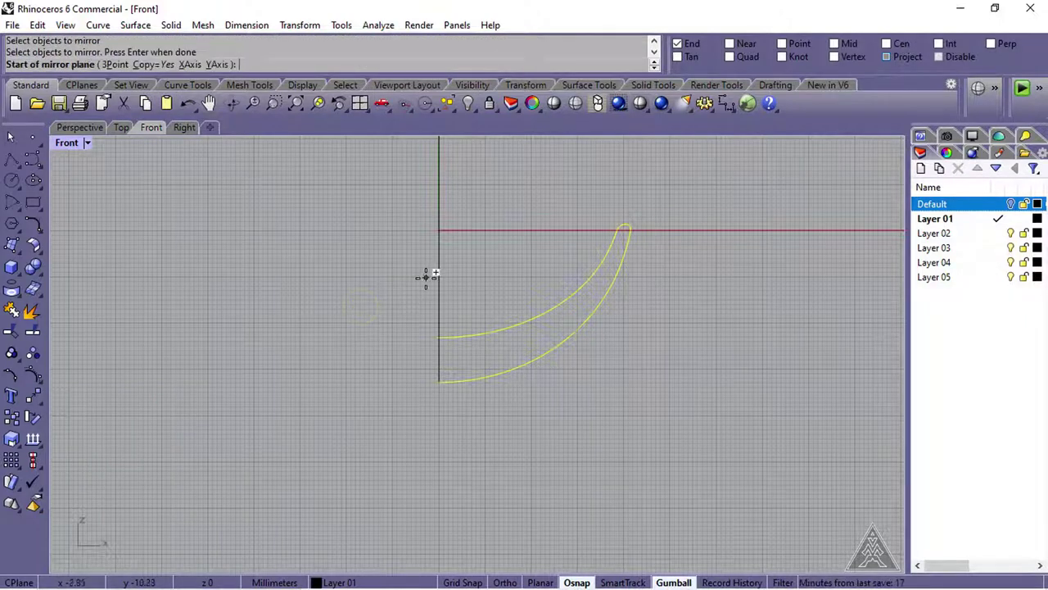
pyautogui.write('0')
pyautogui.press('Return')
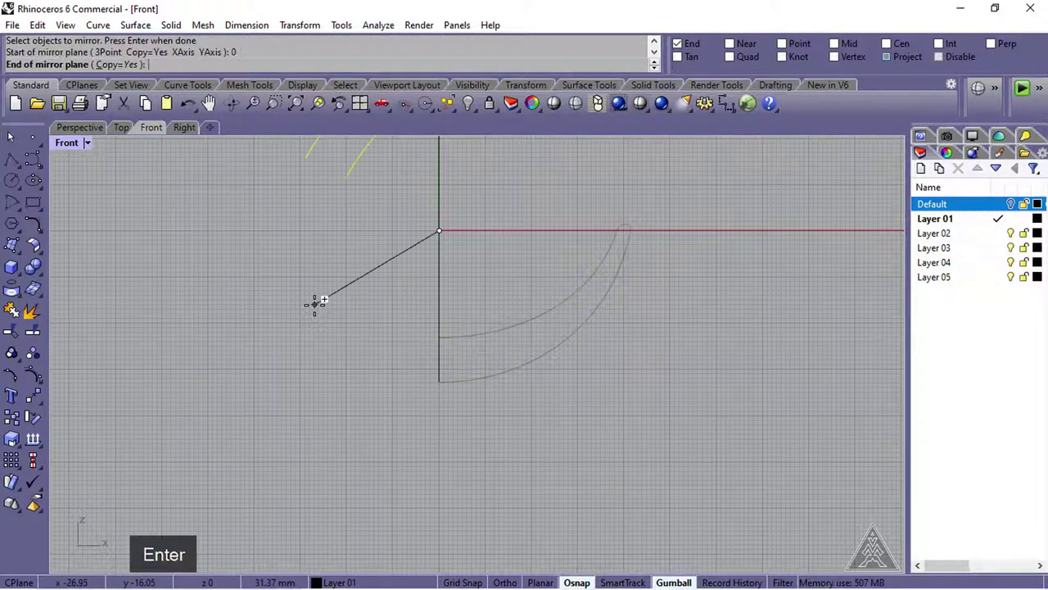
pyautogui.press('shift')
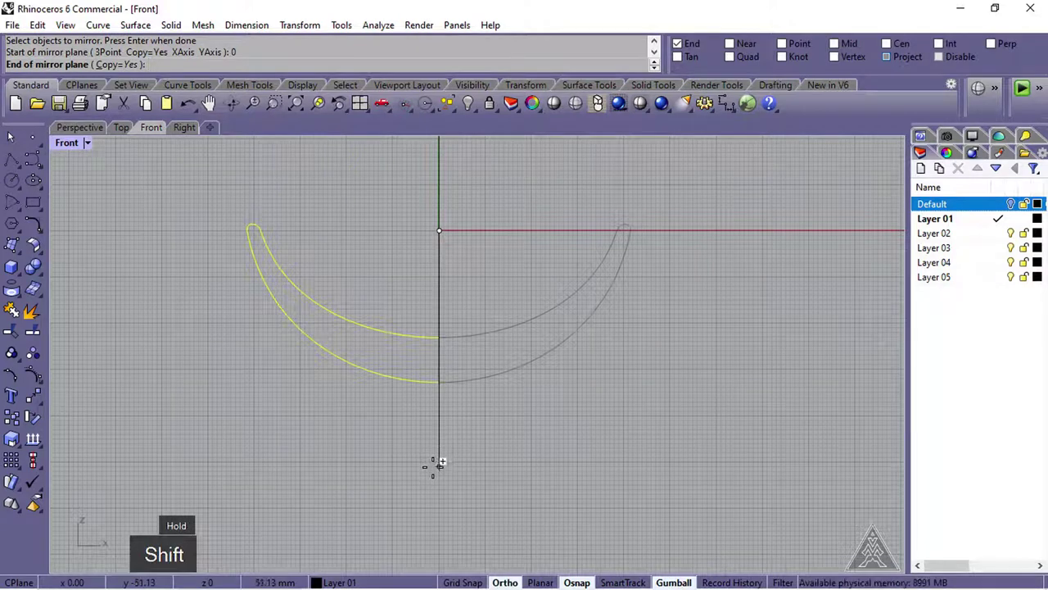
pyautogui.click(433, 466)
# - Copy the vertical centre line by -180 mm along the X axis and deselect it
pyautogui.scroll(-3, 510, 439)
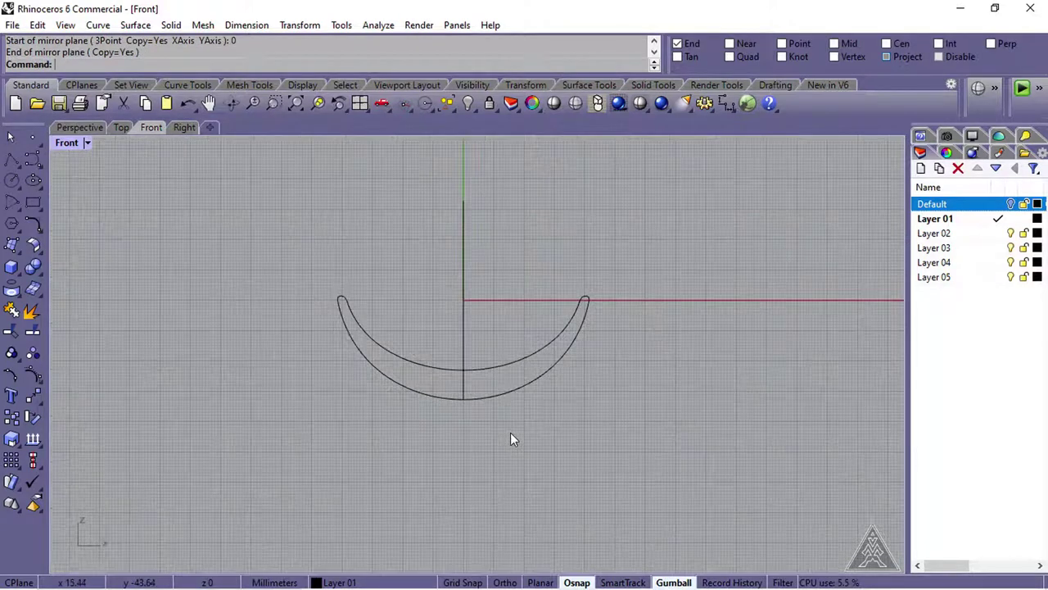
pyautogui.moveTo(510, 438); pyautogui.dragTo(604, 461, button='right')
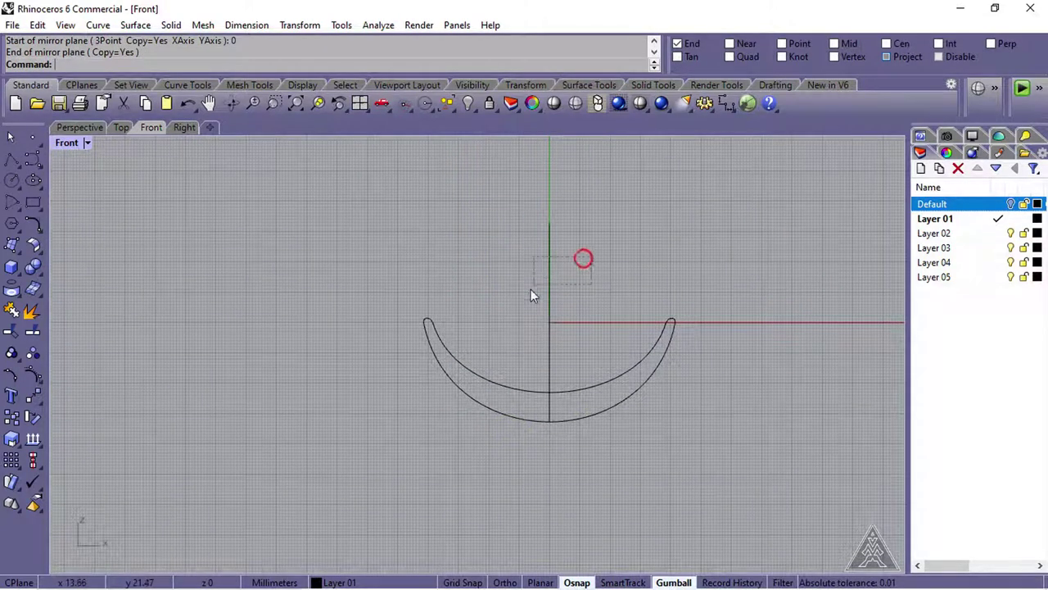
pyautogui.moveTo(531, 295); pyautogui.dragTo(526, 298)
pyautogui.press('alt')
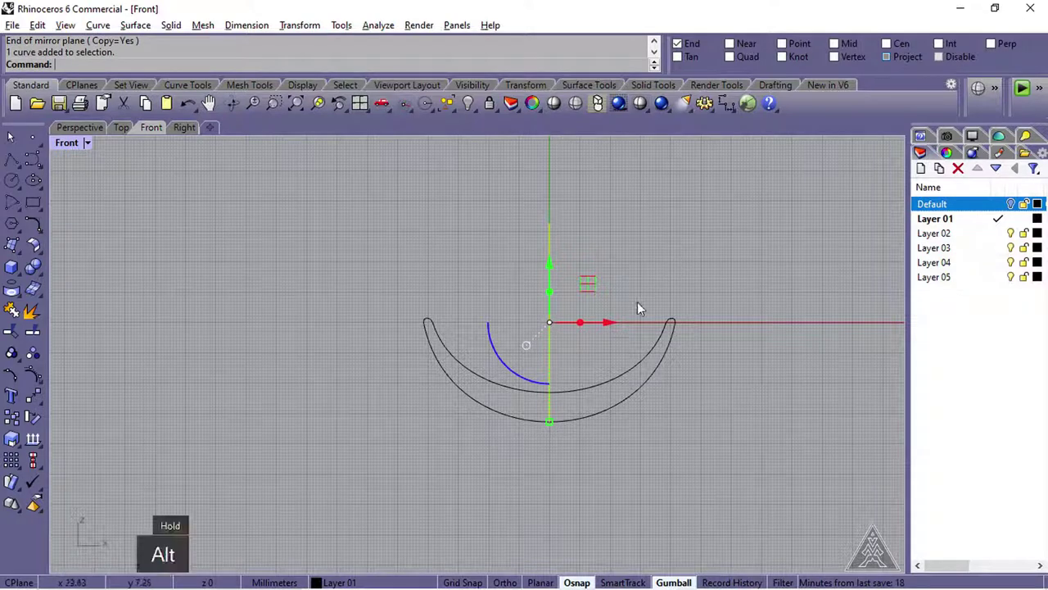
pyautogui.keyDown('alt'); pyautogui.click(609, 322); pyautogui.keyUp('alt')
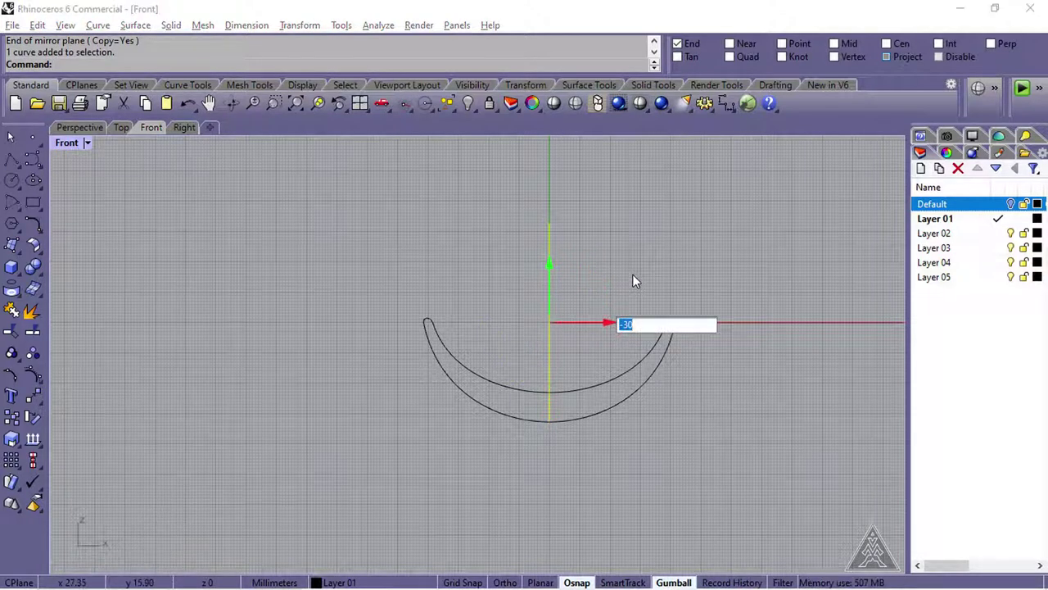
pyautogui.write('-180')
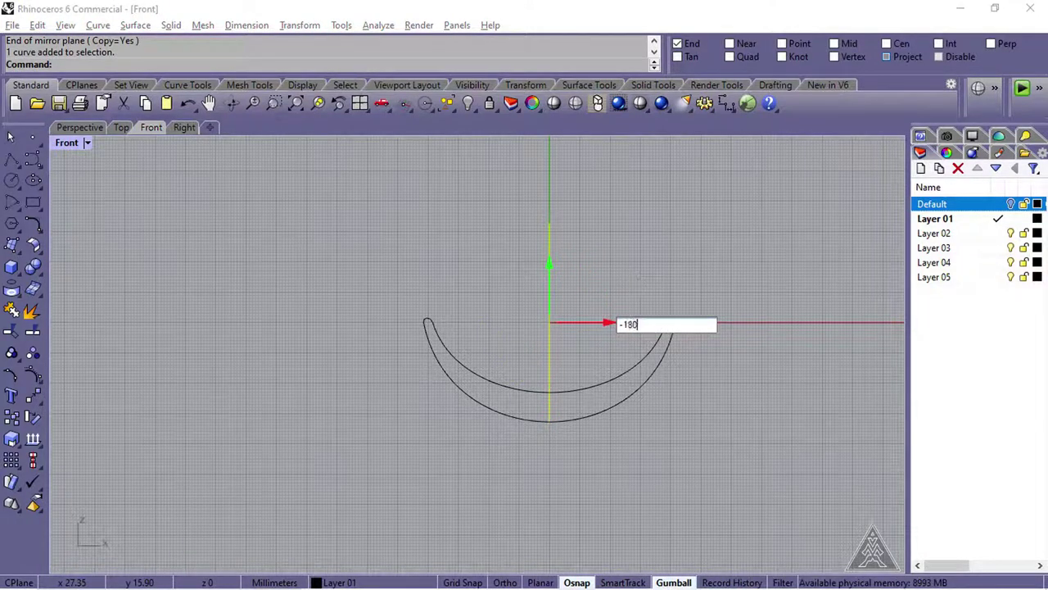
pyautogui.press('Return')
pyautogui.scroll(-2, 633, 281)
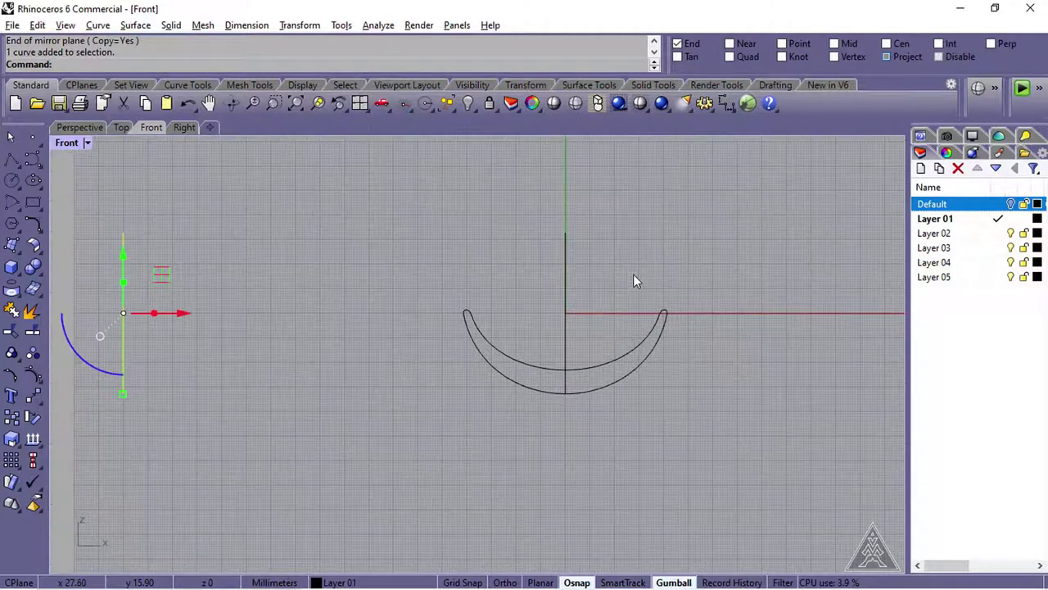
pyautogui.moveTo(434, 264); pyautogui.dragTo(494, 280, button='right')
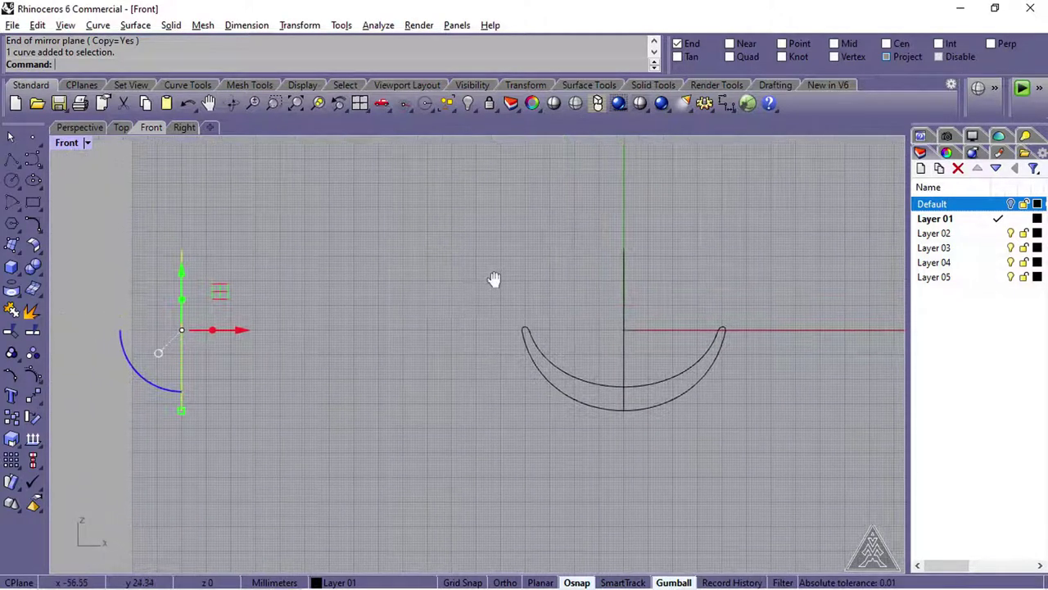
pyautogui.press('Delete')
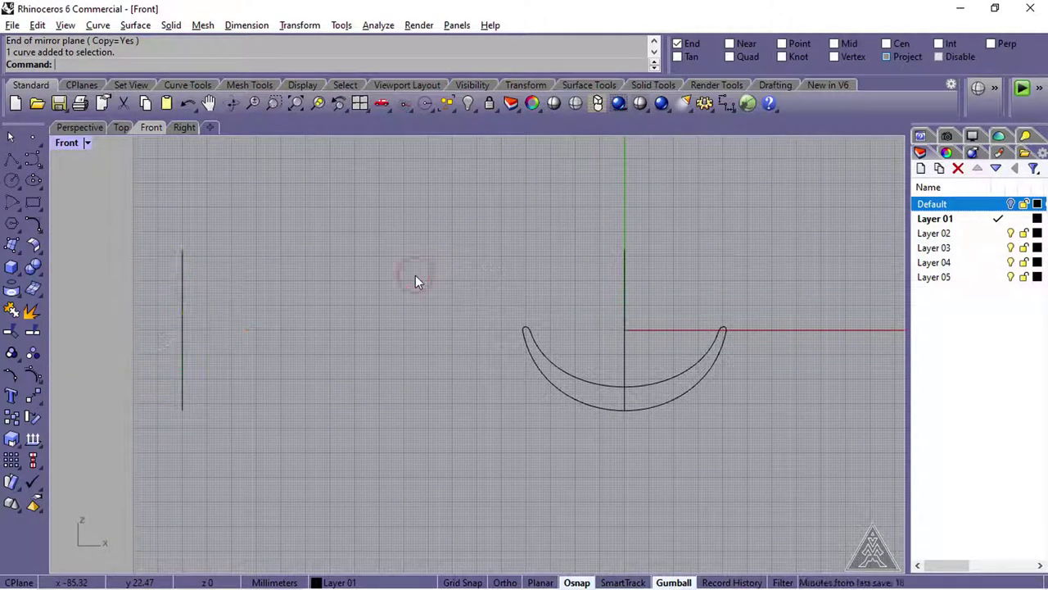
# - Place a point at the copied line's upper end and copy that point vertically by -8 mm
pyautogui.click(31, 137)
pyautogui.click(184, 232)
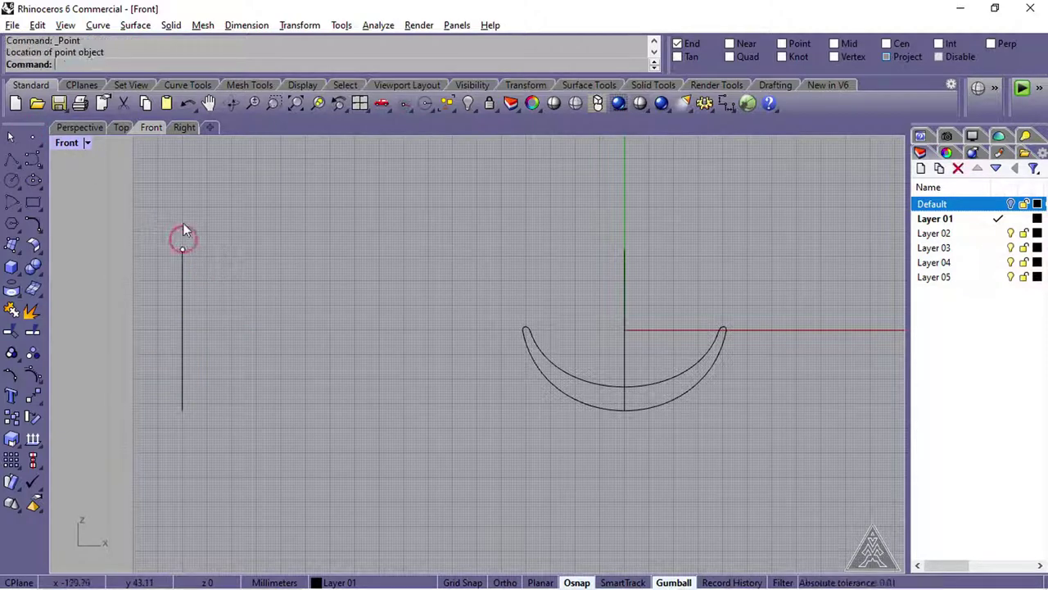
pyautogui.click(178, 238)
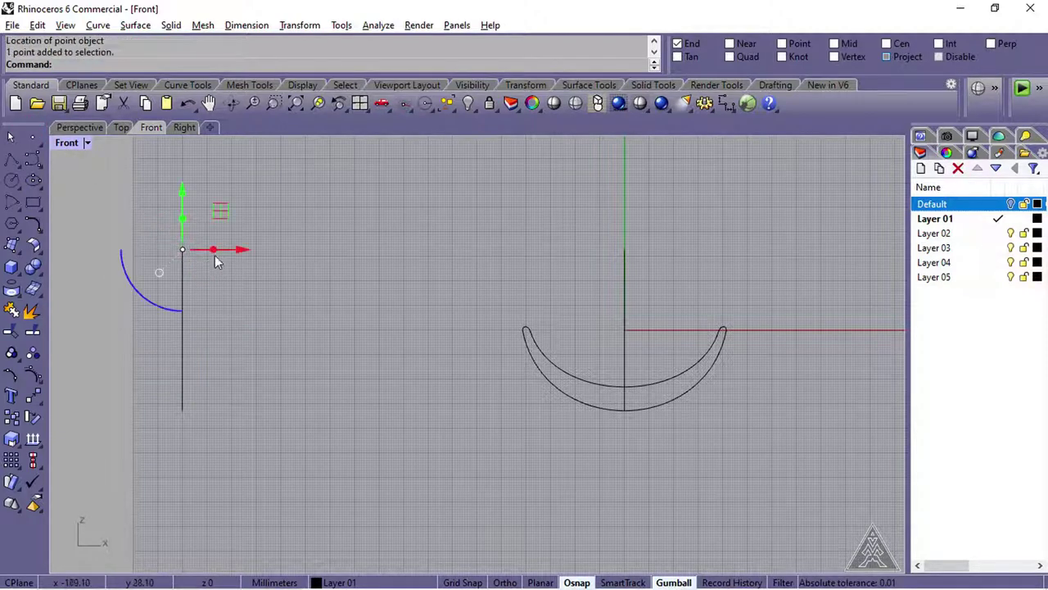
pyautogui.keyDown('alt'); pyautogui.click(184, 192); pyautogui.keyUp('alt')
pyautogui.write('-8')
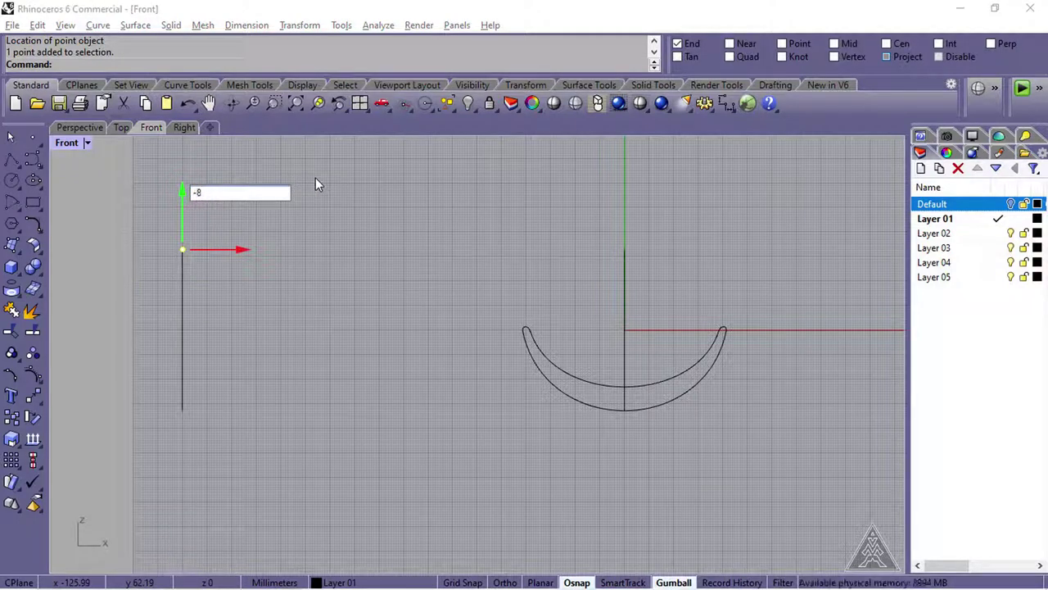
pyautogui.press('Return')
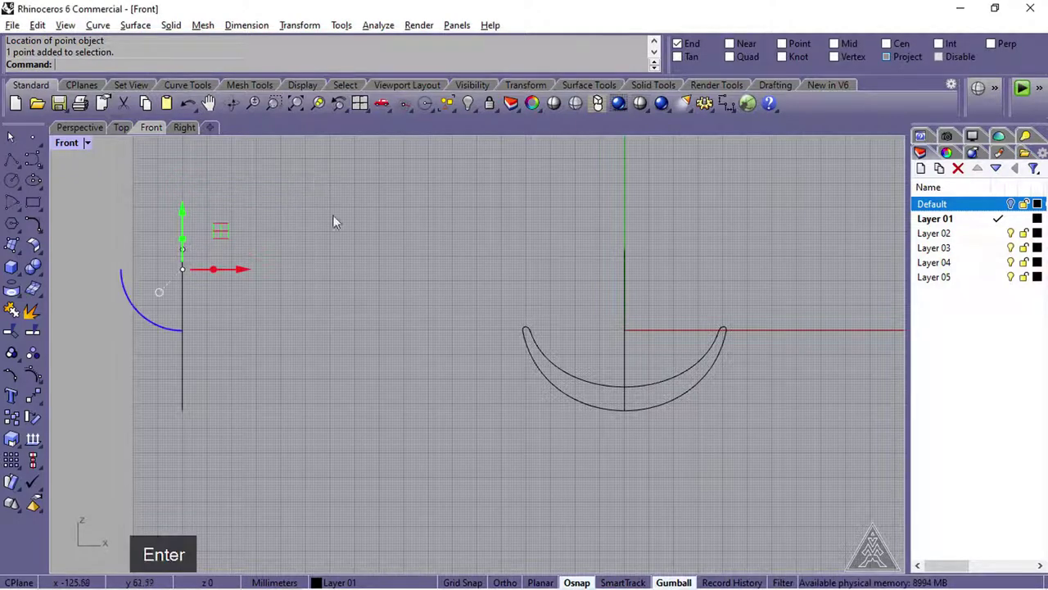
# - Make Layer 02 current and move the two points on the copied line to it
pyautogui.click(935, 234)
pyautogui.moveTo(152, 235); pyautogui.dragTo(202, 281)
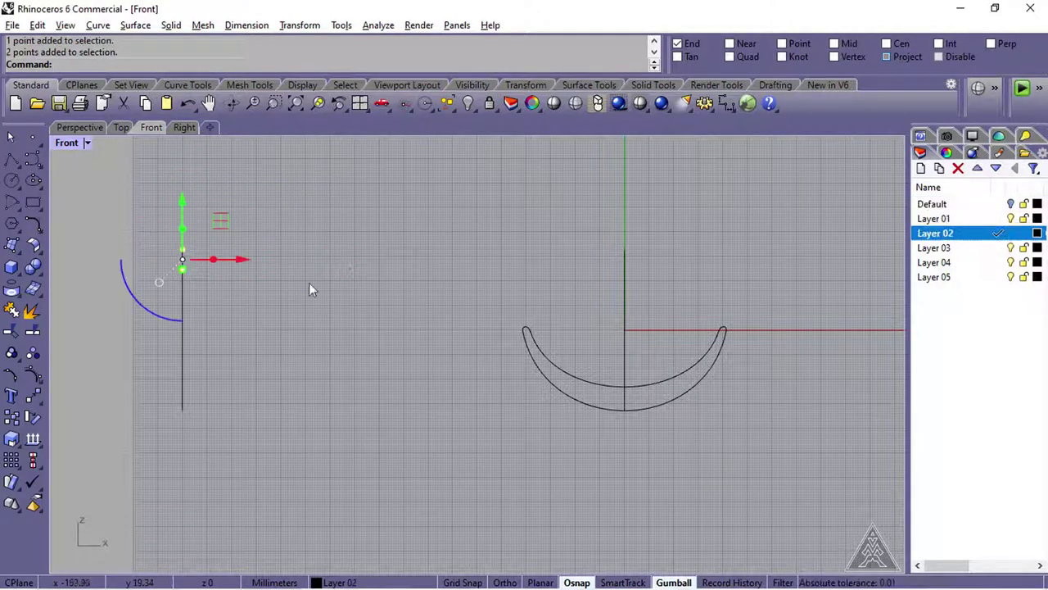
pyautogui.rightClick(958, 236)
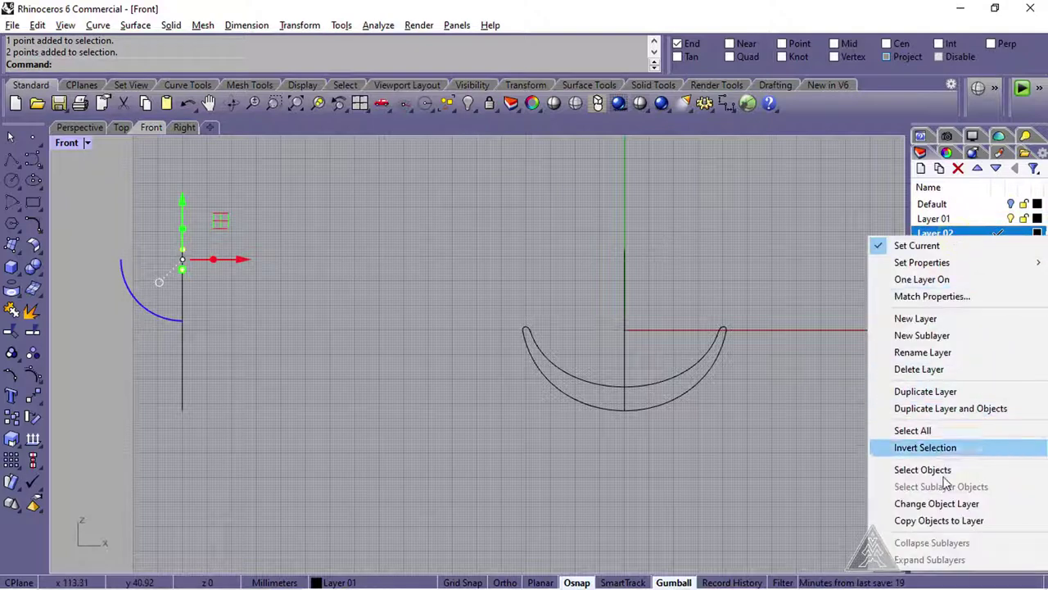
pyautogui.click(941, 502)
pyautogui.press('Escape')
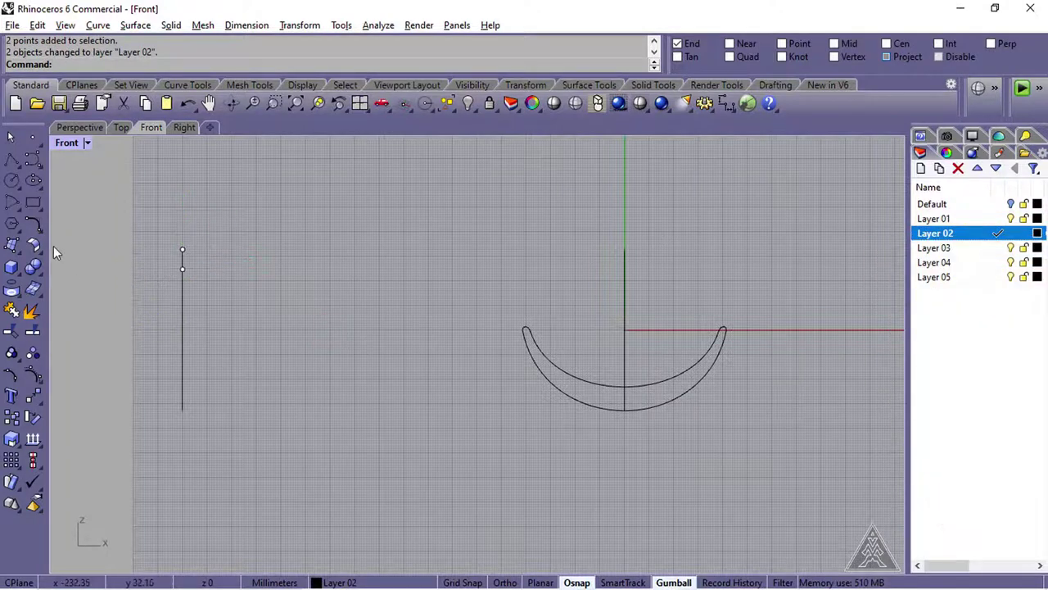
# - Draw an interpolated curve from the upper point through two intermediate points to the top of the crescent's left tip, enabling Point and Quad snaps
pyautogui.click(40, 172)
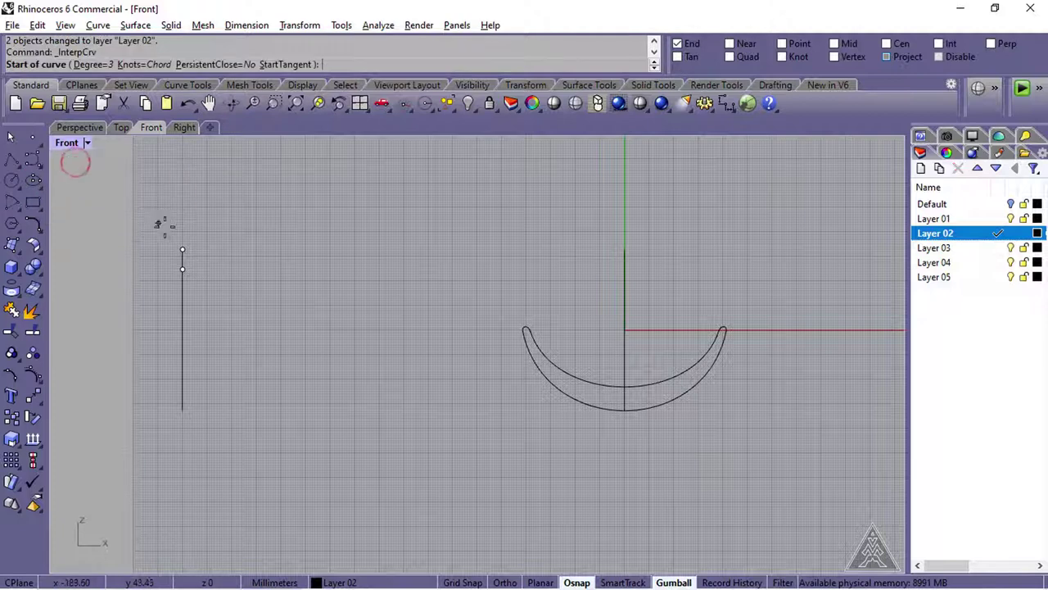
pyautogui.click(76, 167)
pyautogui.click(786, 44)
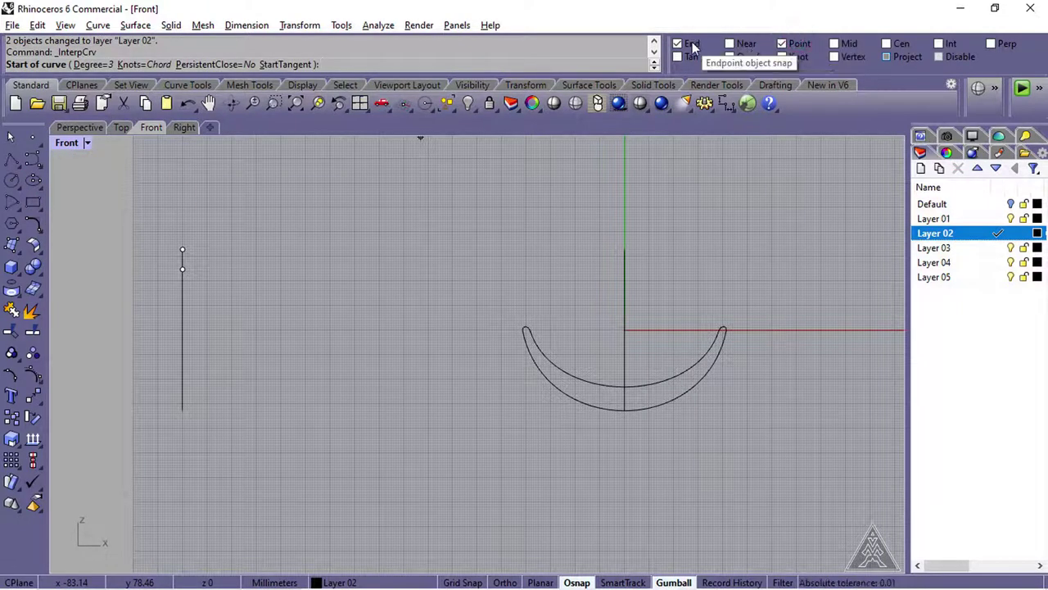
pyautogui.click(692, 45)
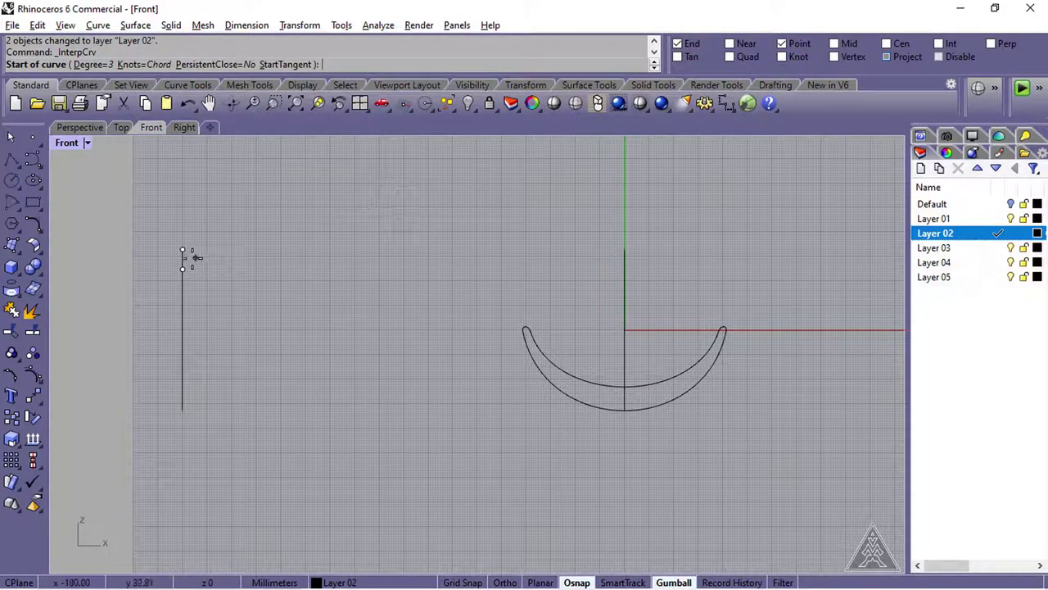
pyautogui.click(186, 247)
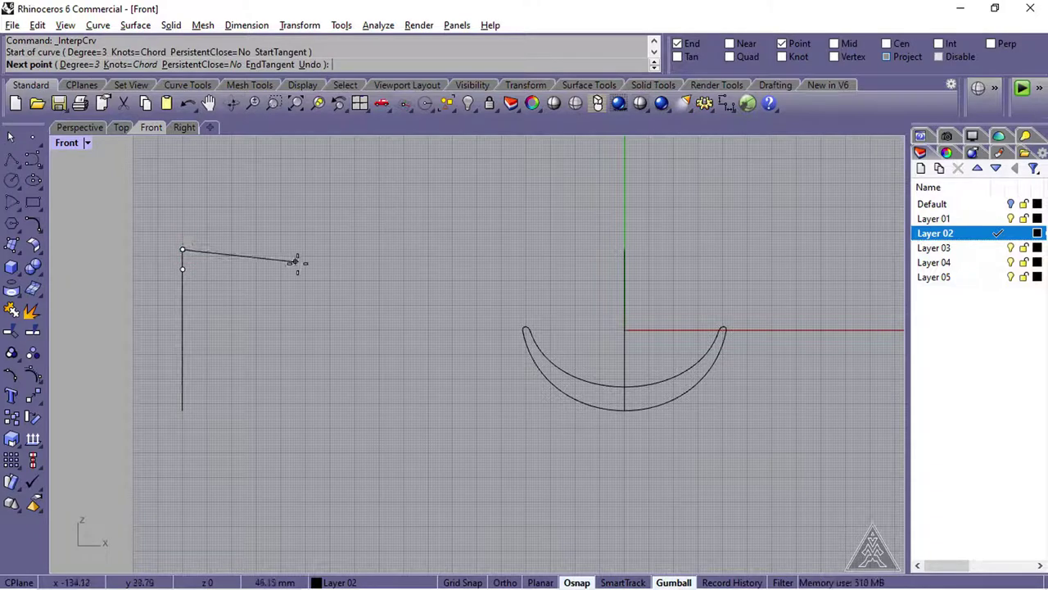
pyautogui.click(367, 286)
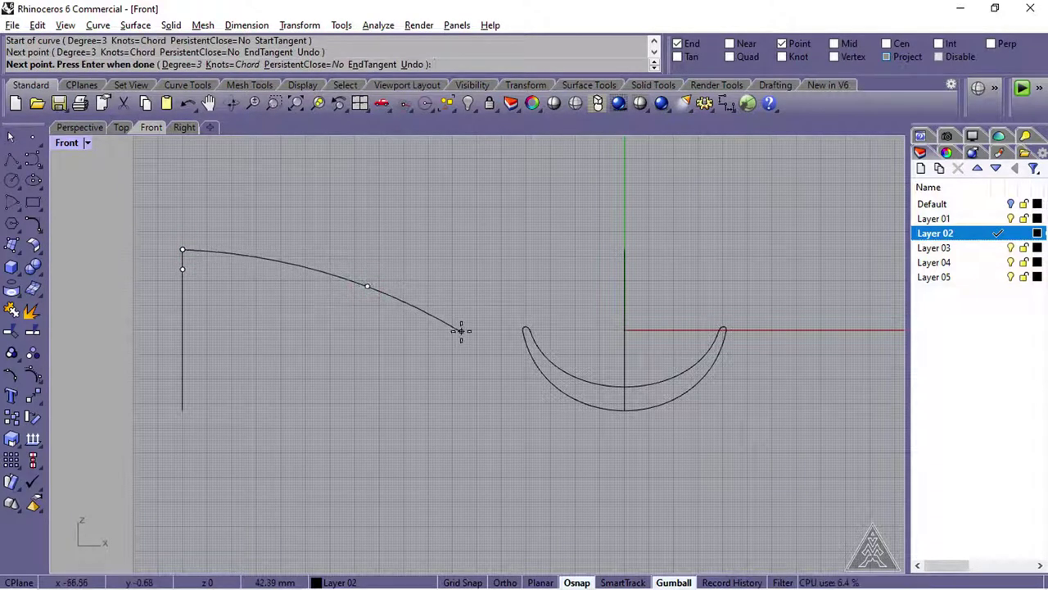
pyautogui.click(461, 330)
pyautogui.click(746, 56)
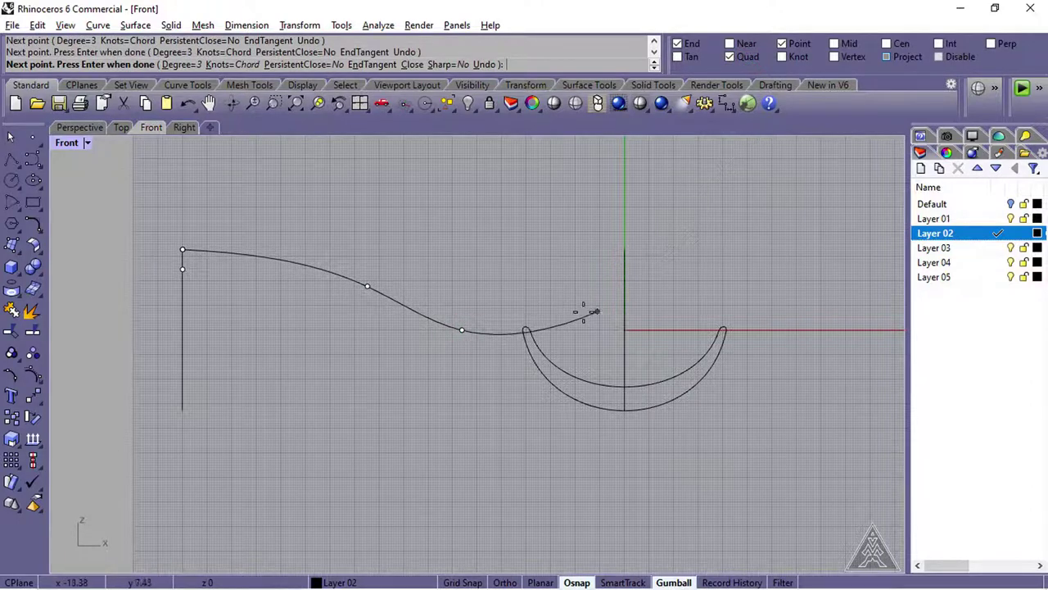
pyautogui.scroll(5, 592, 312)
pyautogui.click(418, 347)
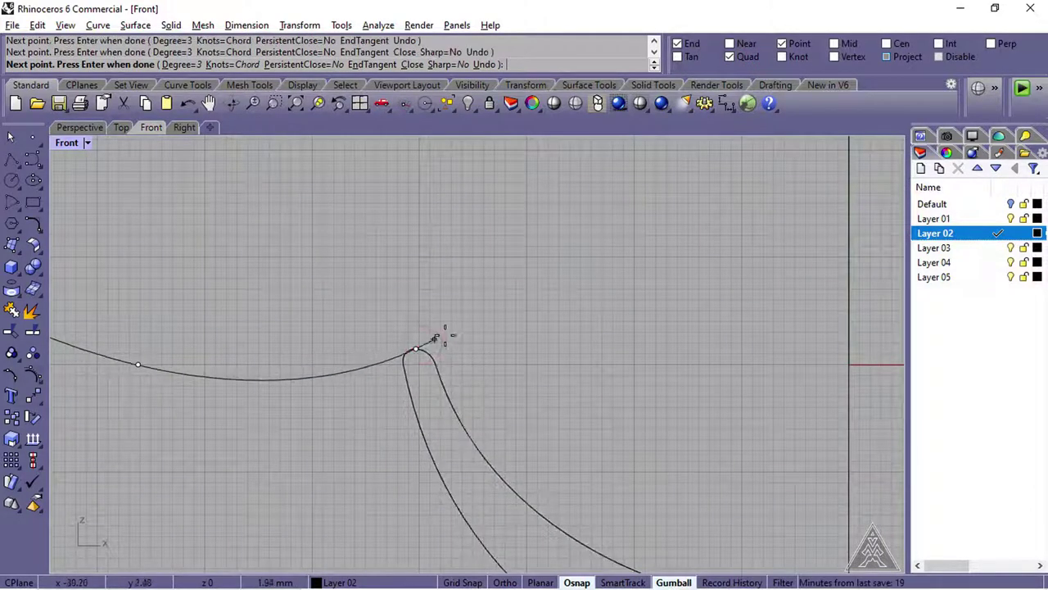
pyautogui.press('Return')
# - Draw a second interpolated curve from the lower point through three intermediate points to the lowest point of the crescent's outer curve
pyautogui.click(295, 102)
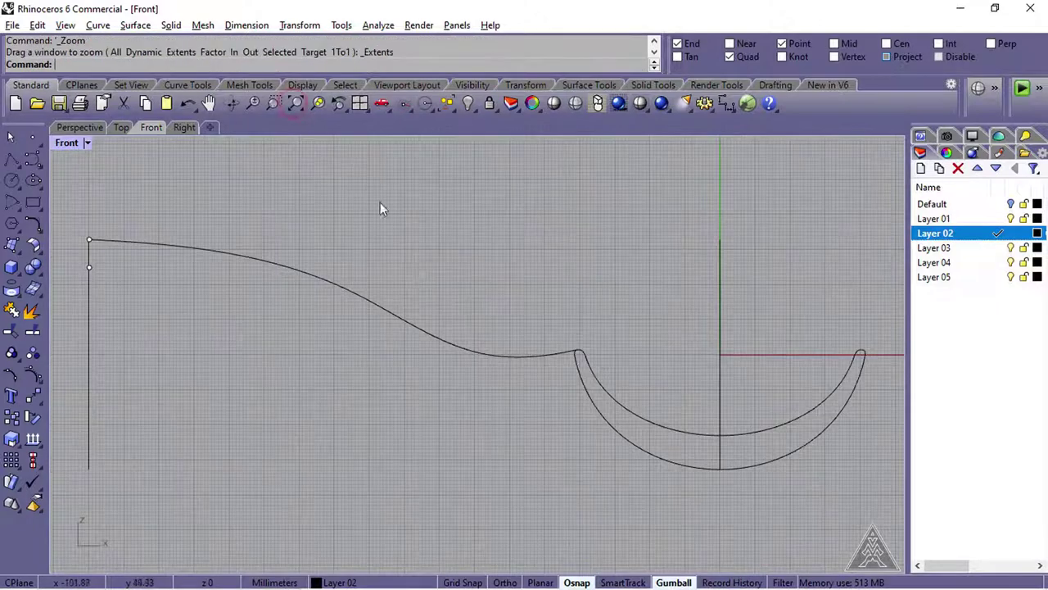
pyautogui.click(41, 168)
pyautogui.click(74, 164)
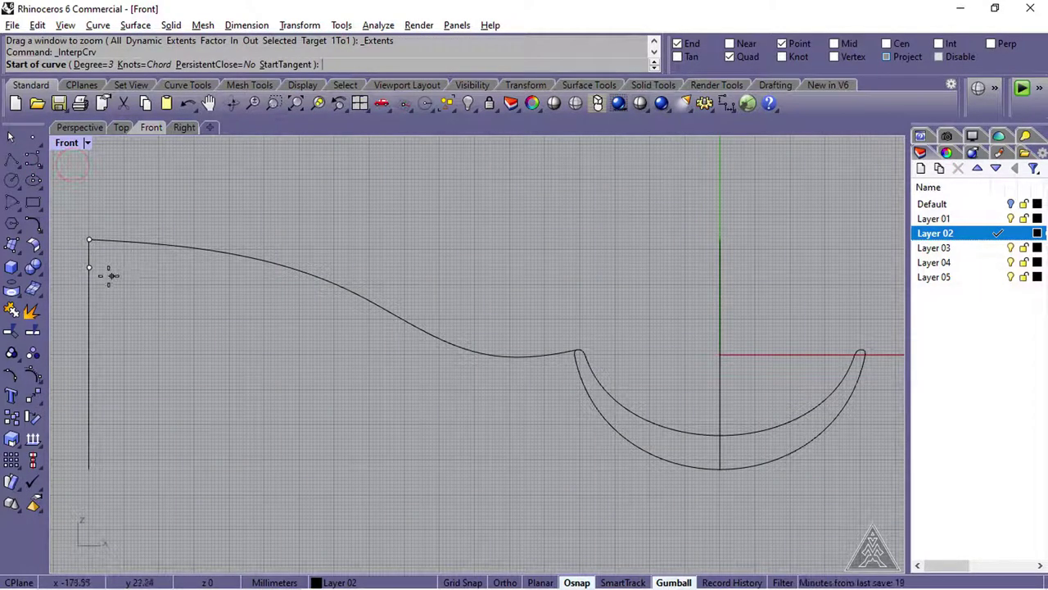
pyautogui.click(91, 266)
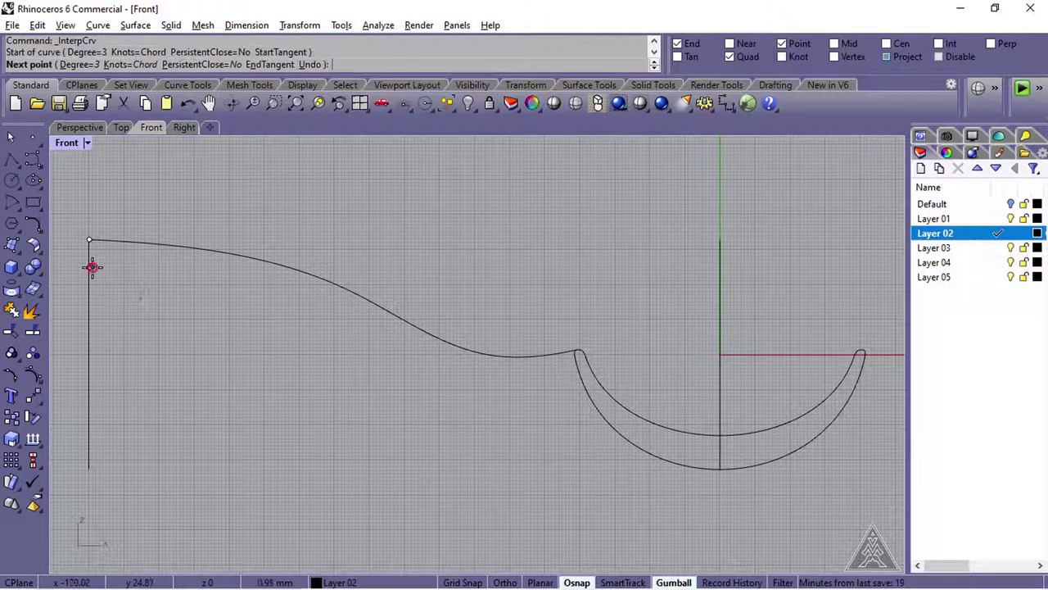
pyautogui.click(249, 294)
pyautogui.click(413, 388)
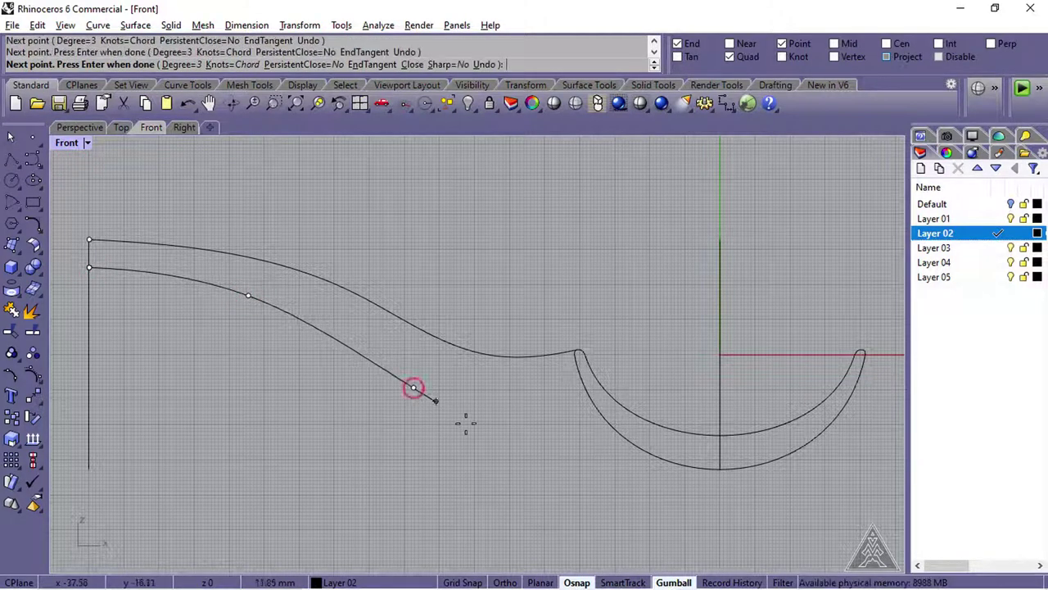
pyautogui.click(541, 466)
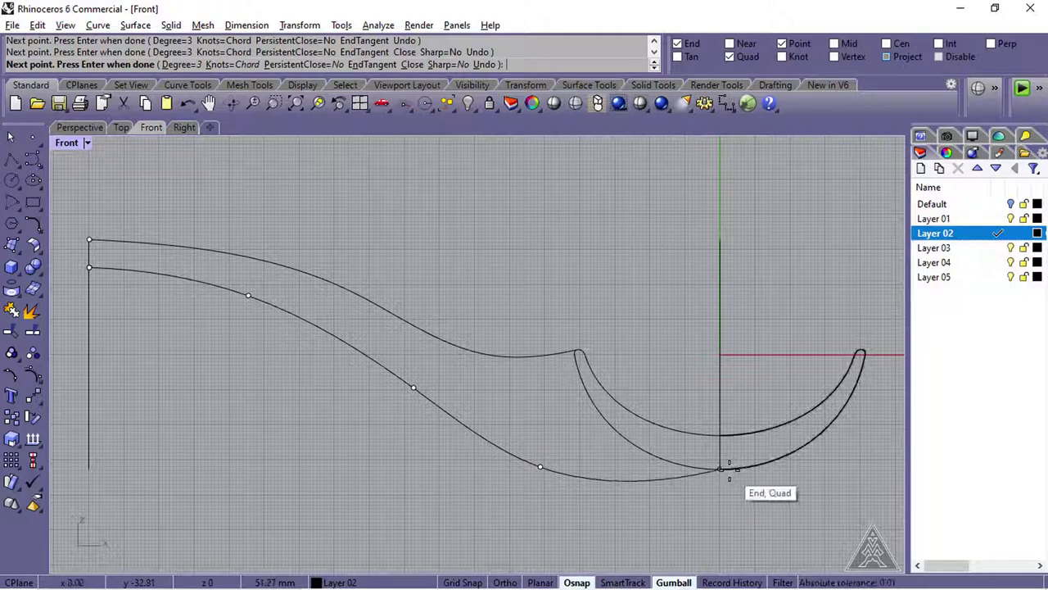
pyautogui.click(719, 468)
pyautogui.press('Return')
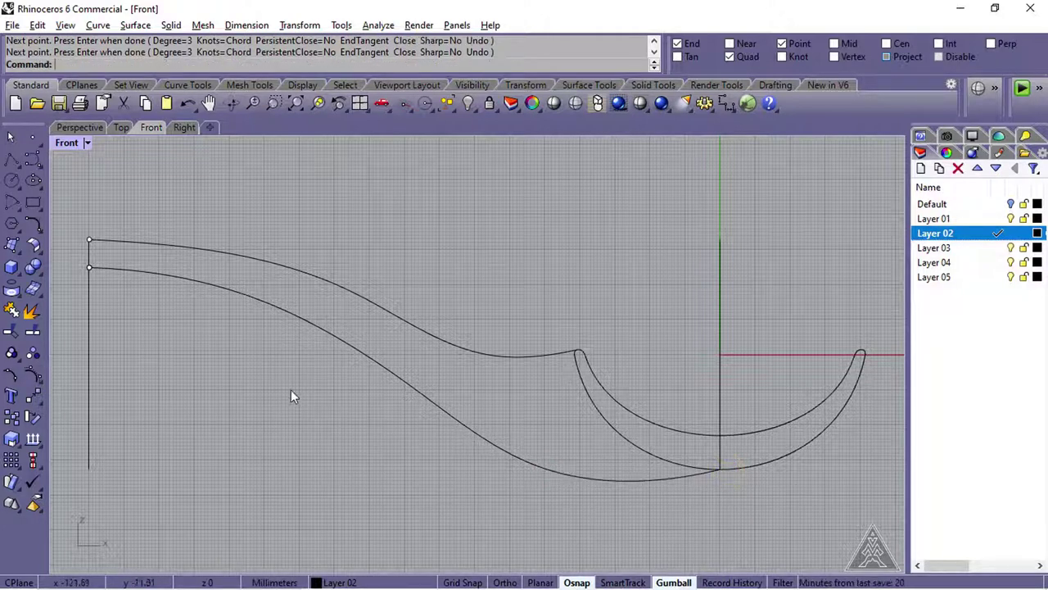
# - Smooth the upper curve by deleting its control point next to the crescent's tip, and turn off the control points
pyautogui.scroll(-2, 274, 360)
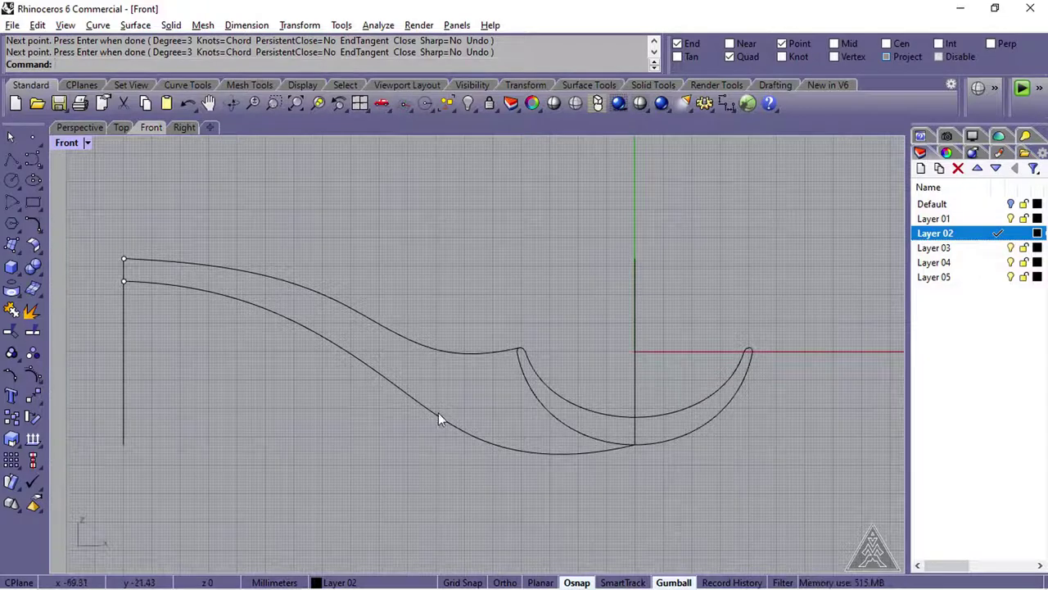
pyautogui.click(443, 354)
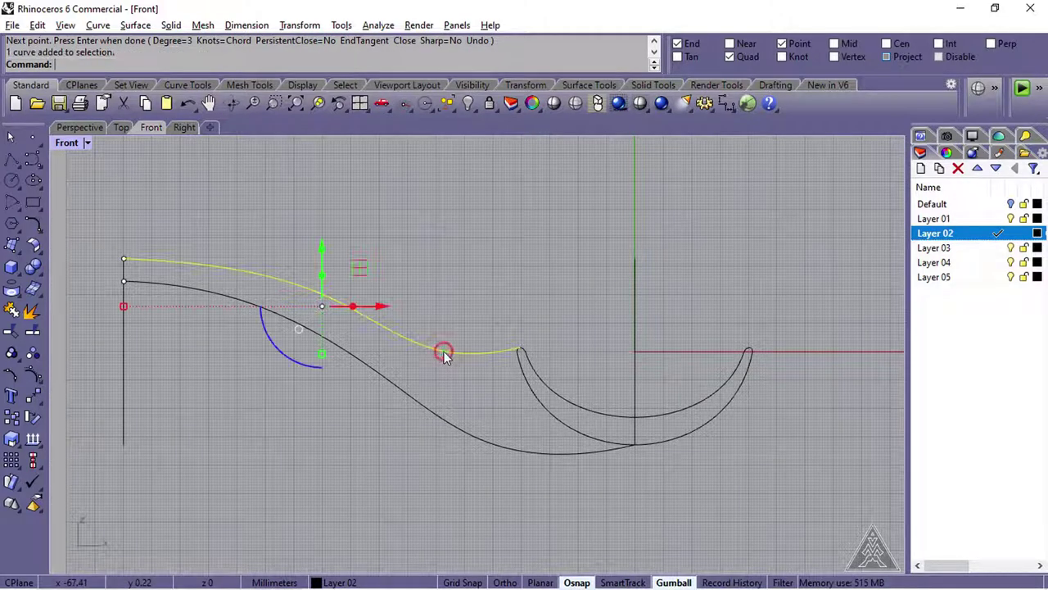
pyautogui.click(33, 370)
pyautogui.moveTo(481, 342); pyautogui.dragTo(504, 389)
pyautogui.press('Delete')
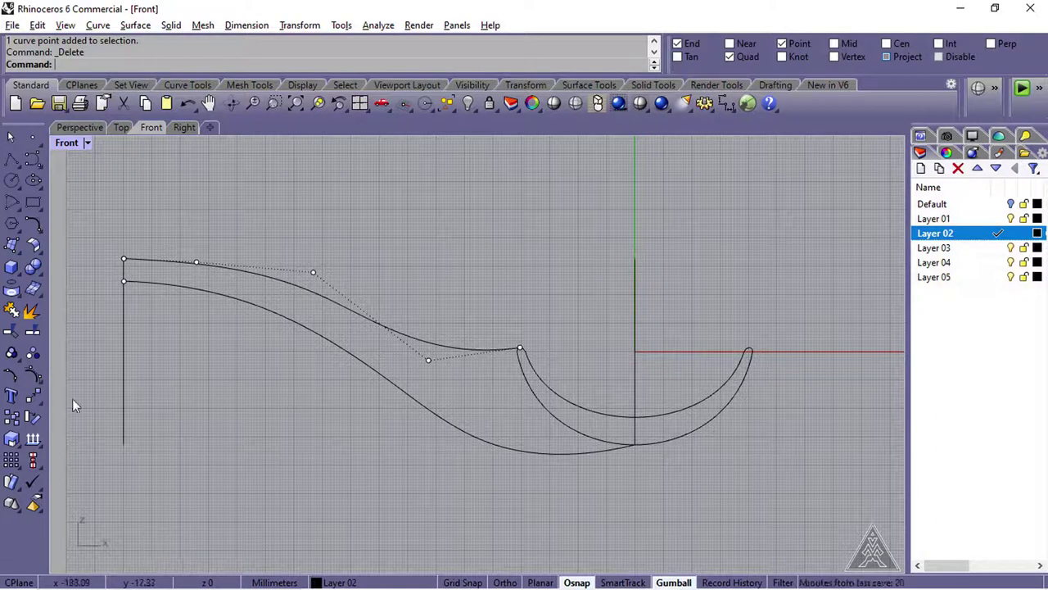
pyautogui.rightClick(33, 374)
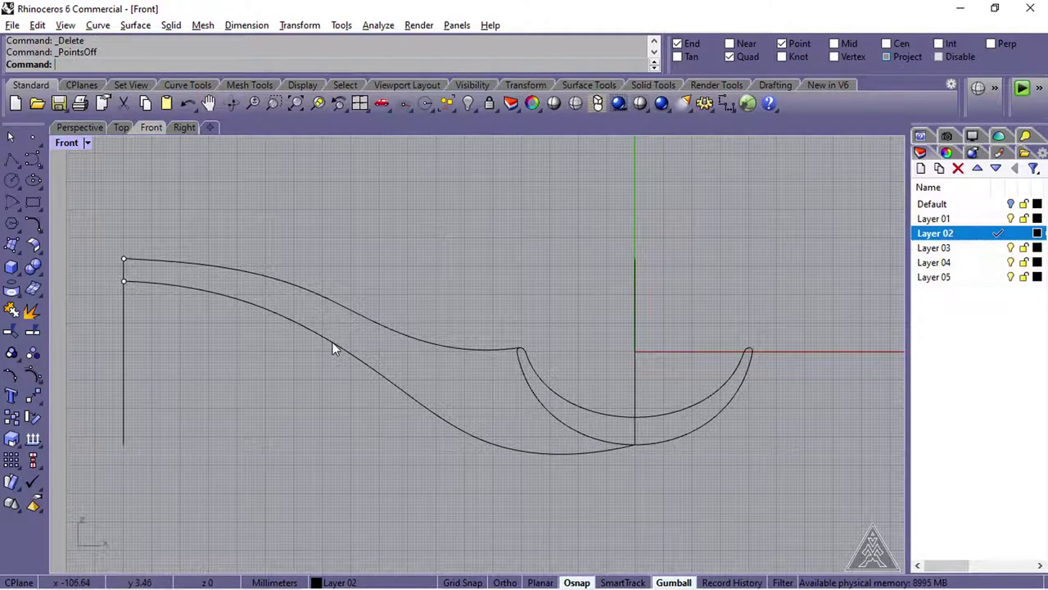
# - Show the lower curve's control points and delete the ones next to each of its two ends
pyautogui.click(338, 336)
pyautogui.click(33, 374)
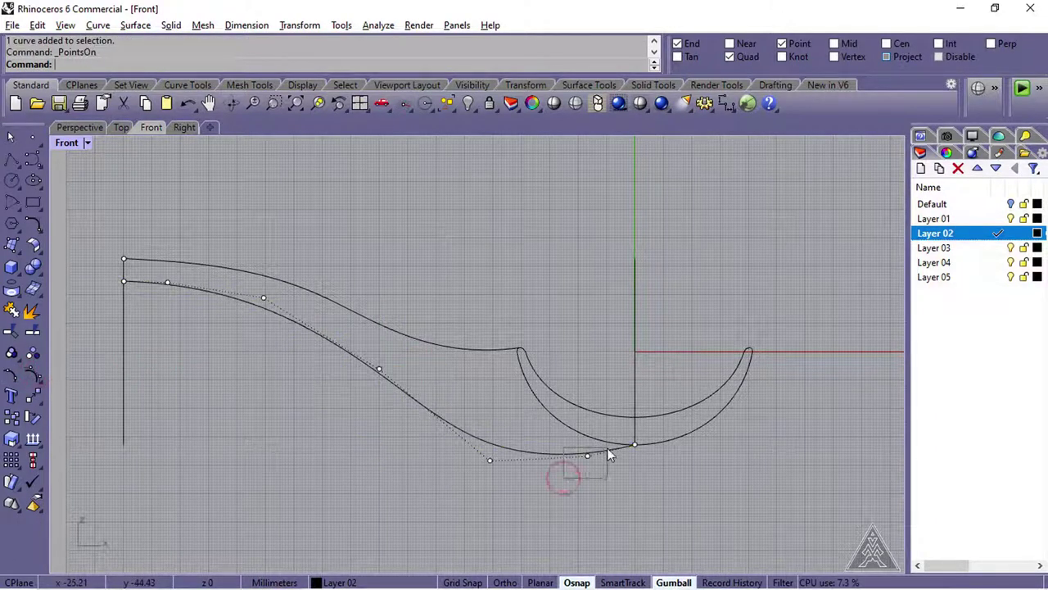
pyautogui.moveTo(563, 479); pyautogui.dragTo(608, 455)
pyautogui.press('Delete')
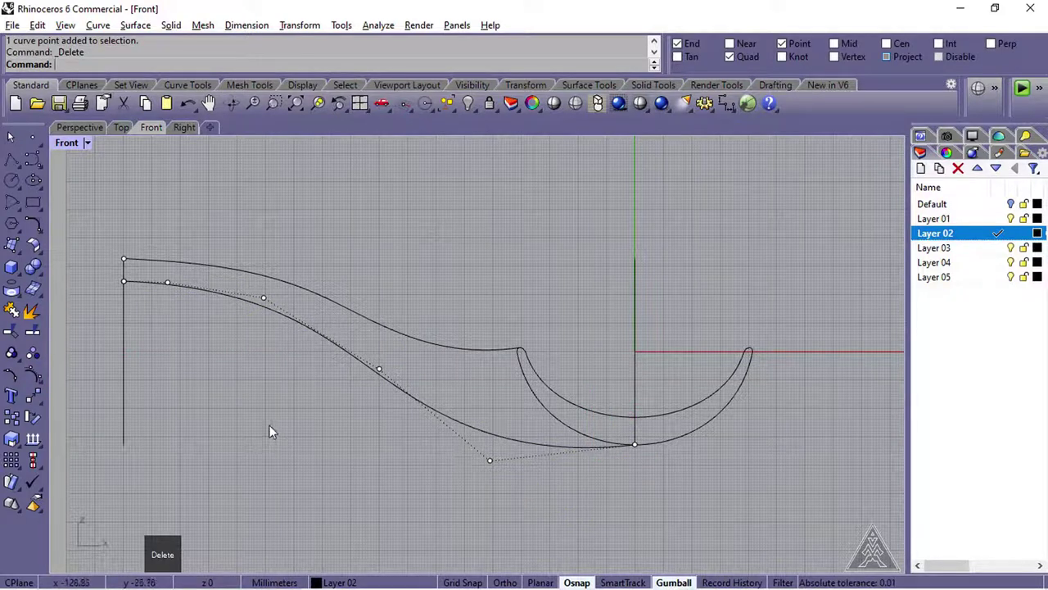
pyautogui.moveTo(150, 313); pyautogui.dragTo(182, 282)
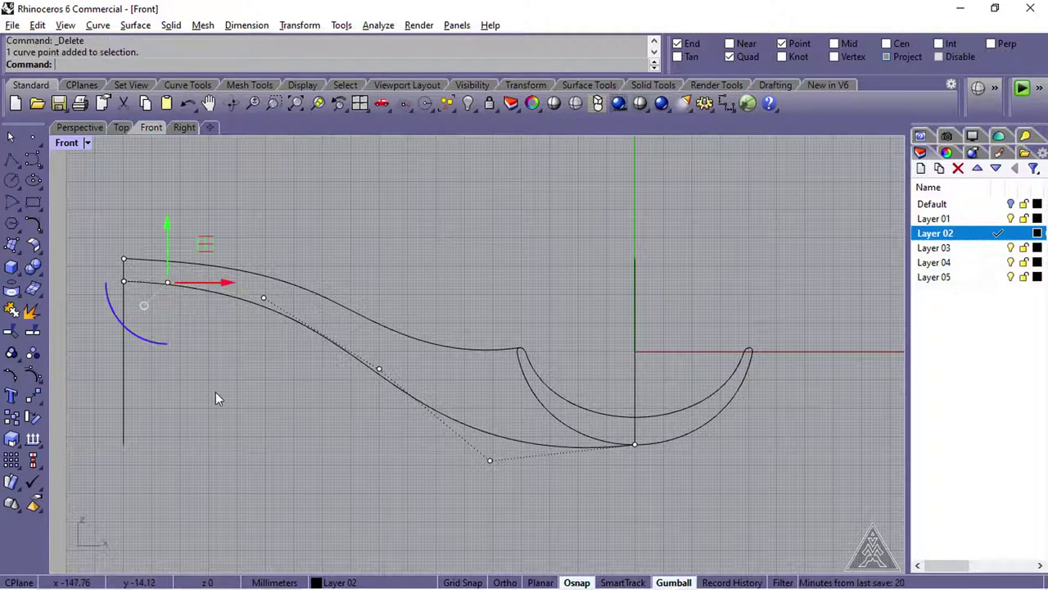
pyautogui.press('Delete')
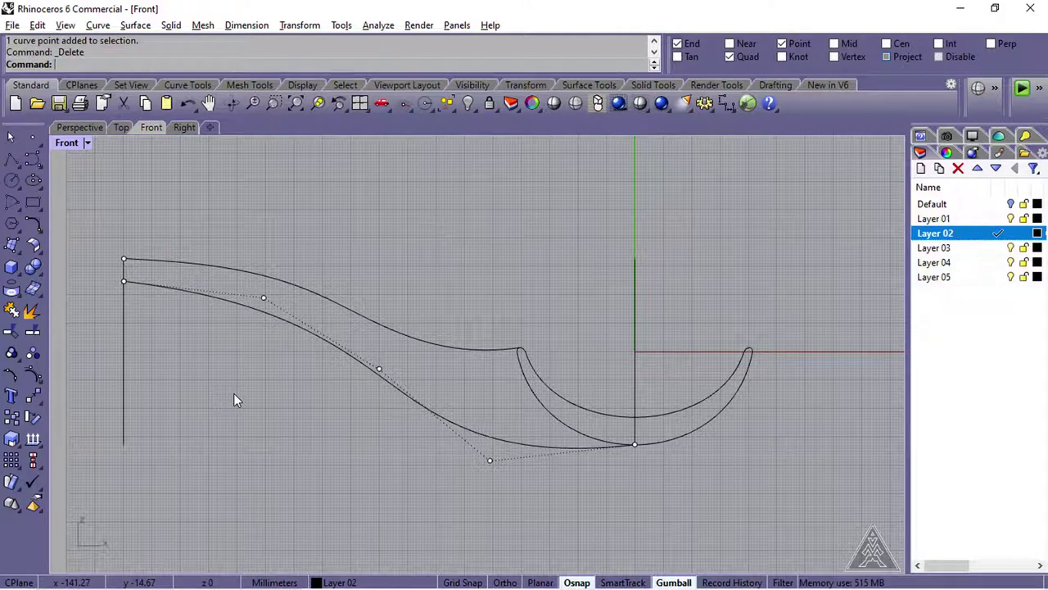
# - Raise the lower curve's two control points between its upper end and middle slightly to refine the curve's flow
pyautogui.moveTo(222, 247); pyautogui.dragTo(294, 362)
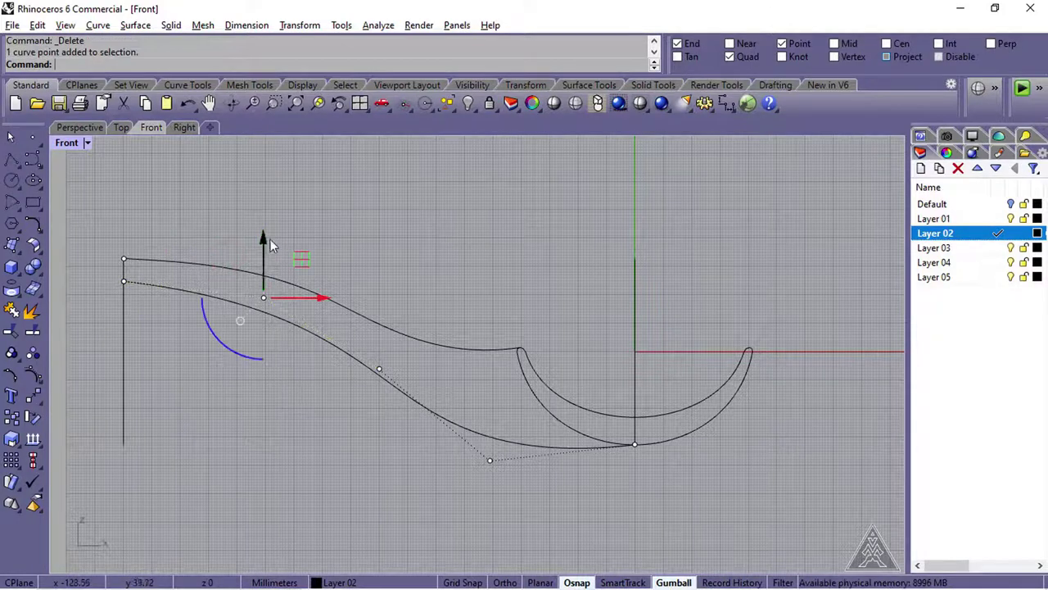
pyautogui.moveTo(263, 238); pyautogui.dragTo(267, 226)
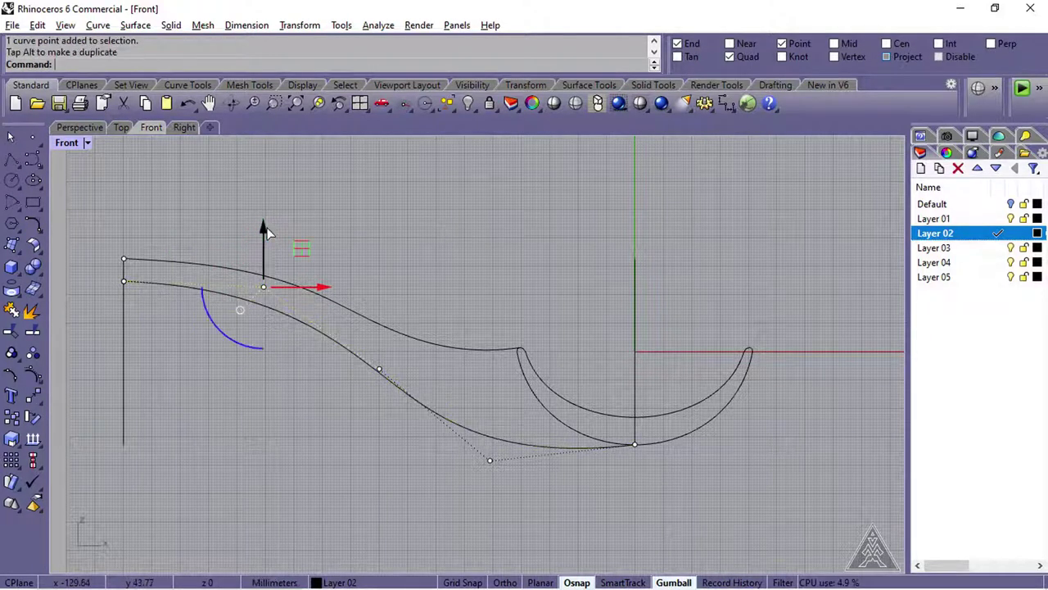
pyautogui.click(444, 236)
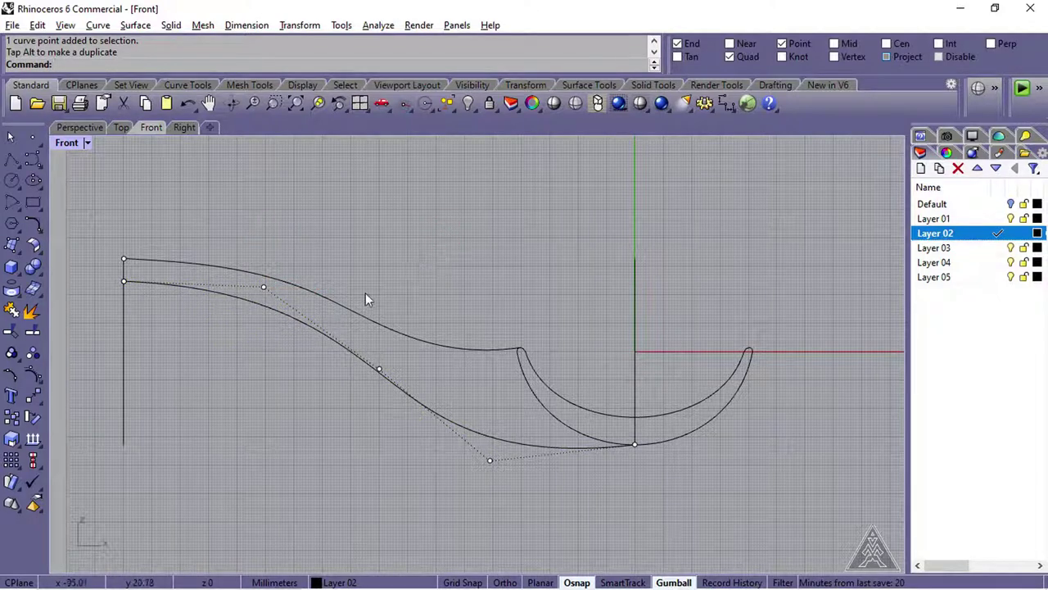
pyautogui.moveTo(410, 407); pyautogui.dragTo(409, 408)
pyautogui.moveTo(380, 306); pyautogui.dragTo(385, 307)
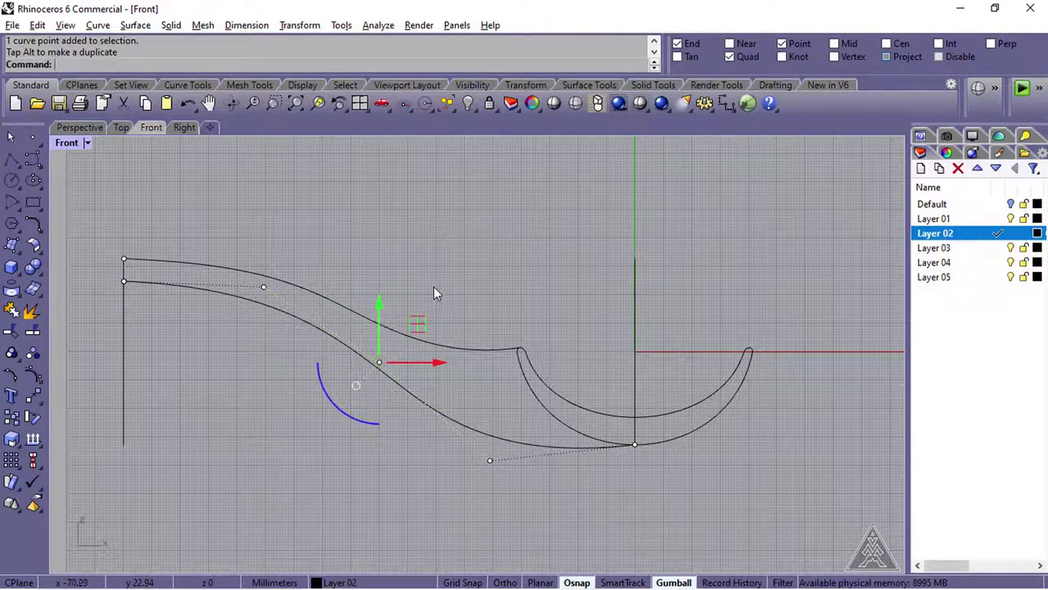
pyautogui.click(439, 259)
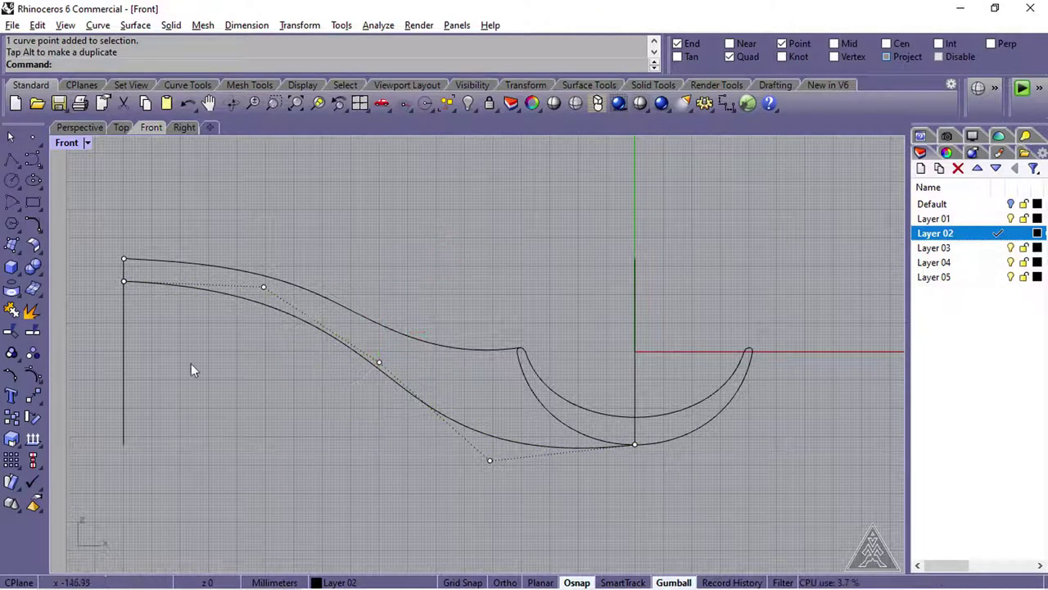
# - Match the lower curve's end to the crescent's outer curve with Tangency continuity and Join disabled, and turn off the control points
pyautogui.click(34, 227)
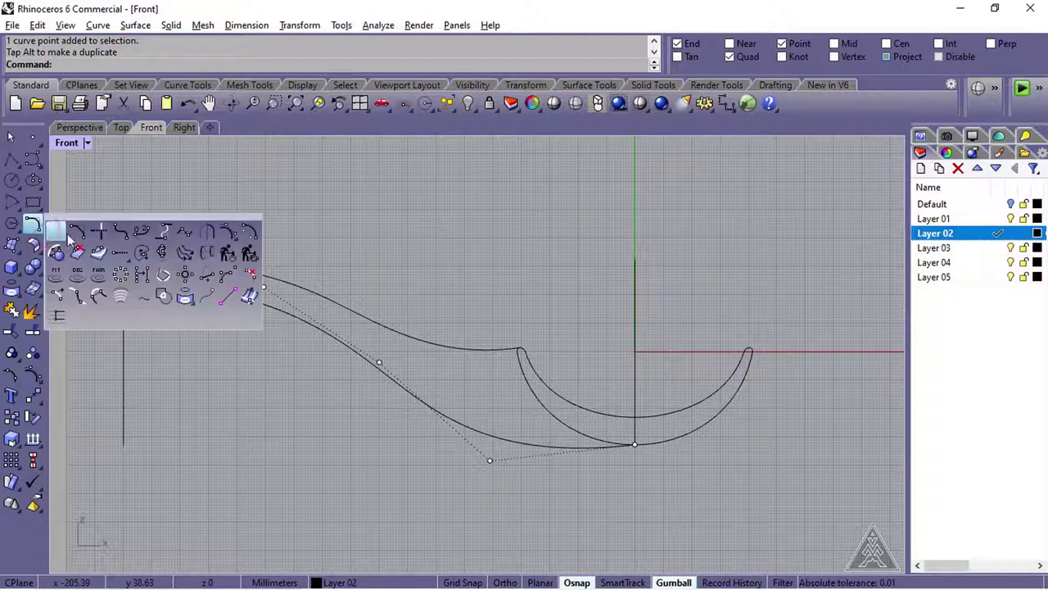
pyautogui.click(185, 236)
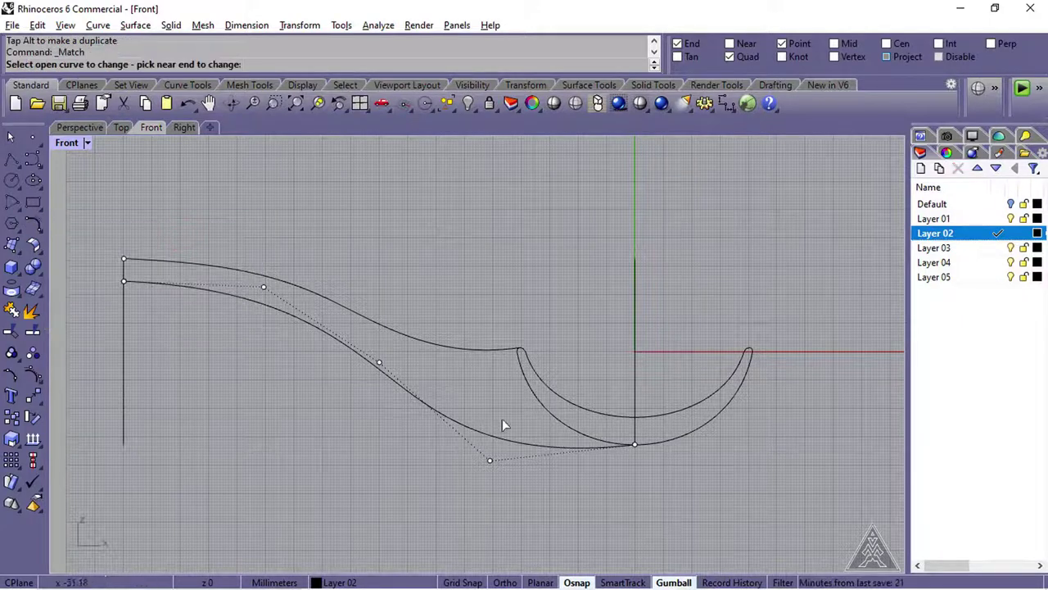
pyautogui.click(538, 446)
pyautogui.click(680, 438)
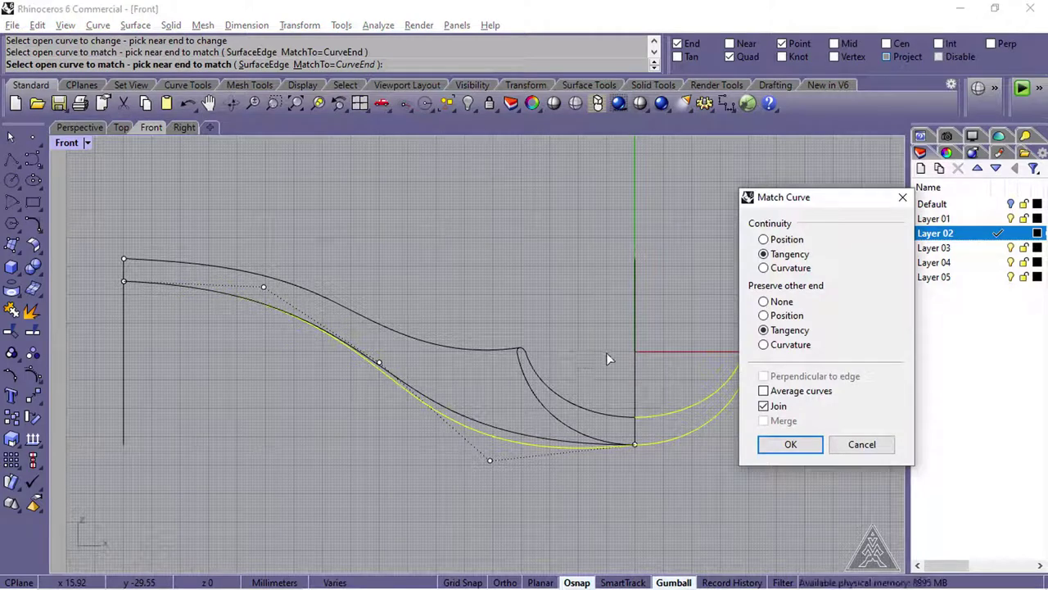
pyautogui.moveTo(606, 352); pyautogui.dragTo(485, 321, button='right')
pyautogui.moveTo(493, 466); pyautogui.dragTo(570, 470, button='right')
pyautogui.click(763, 406)
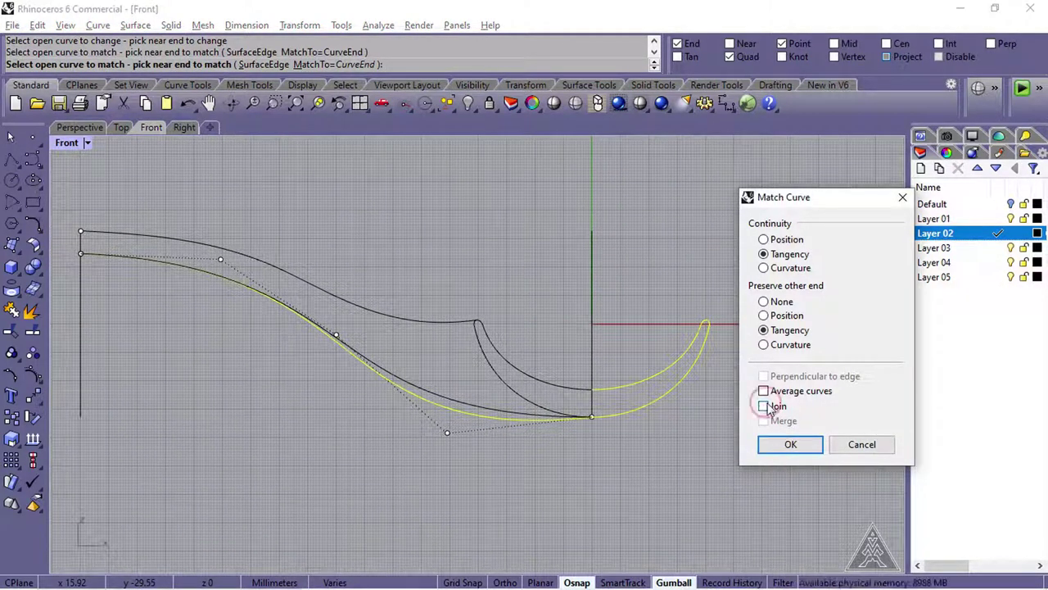
pyautogui.click(798, 446)
pyautogui.hotkey('ctrl', 'z')
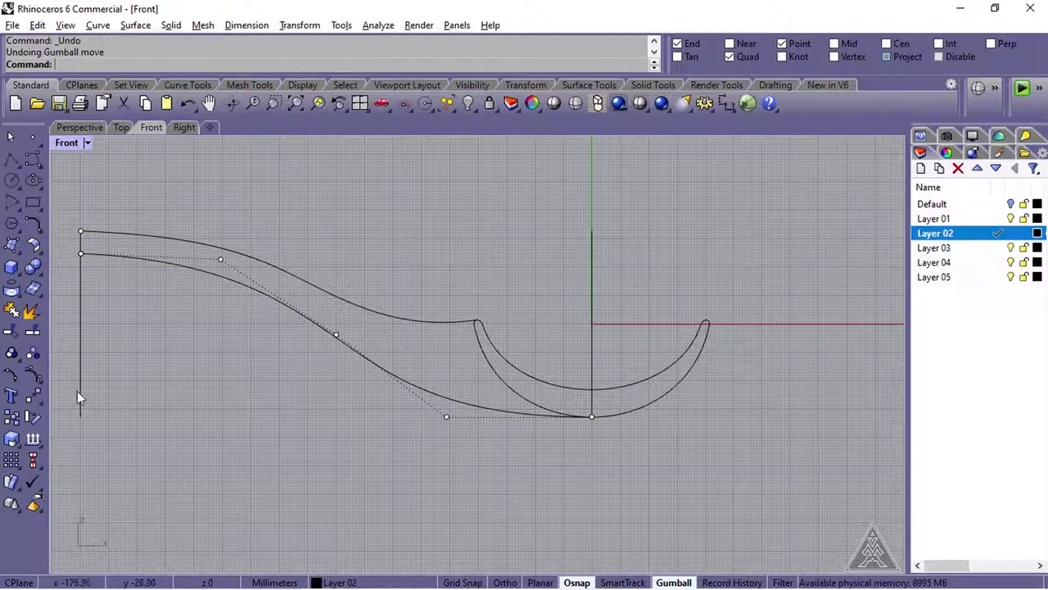
pyautogui.rightClick(33, 373)
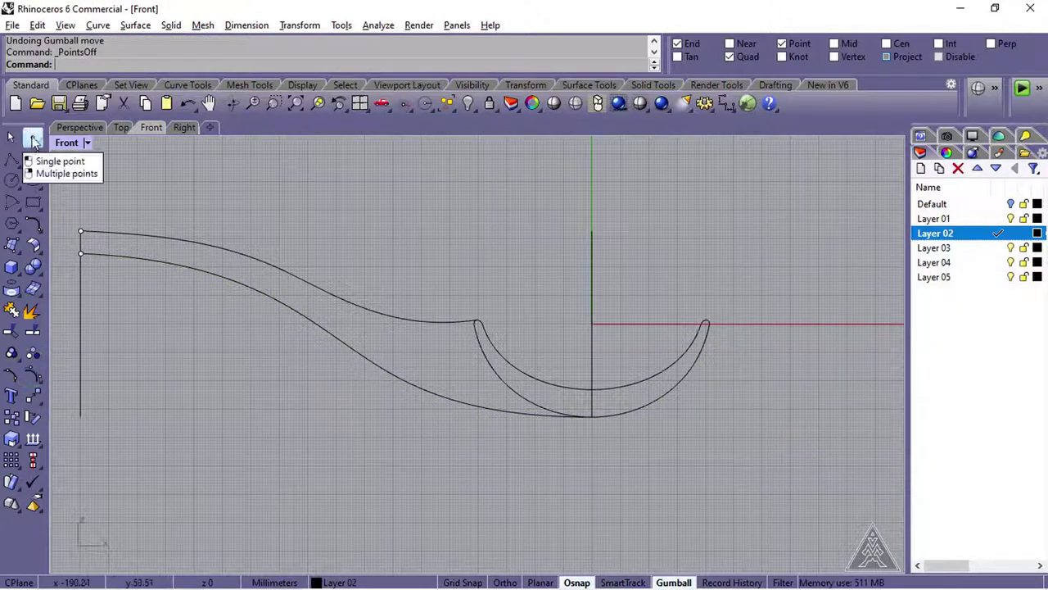
# - Place single points where the two side curves meet the crescent's left tip and its lowest point, with the Quad snap disabled
pyautogui.click(33, 138)
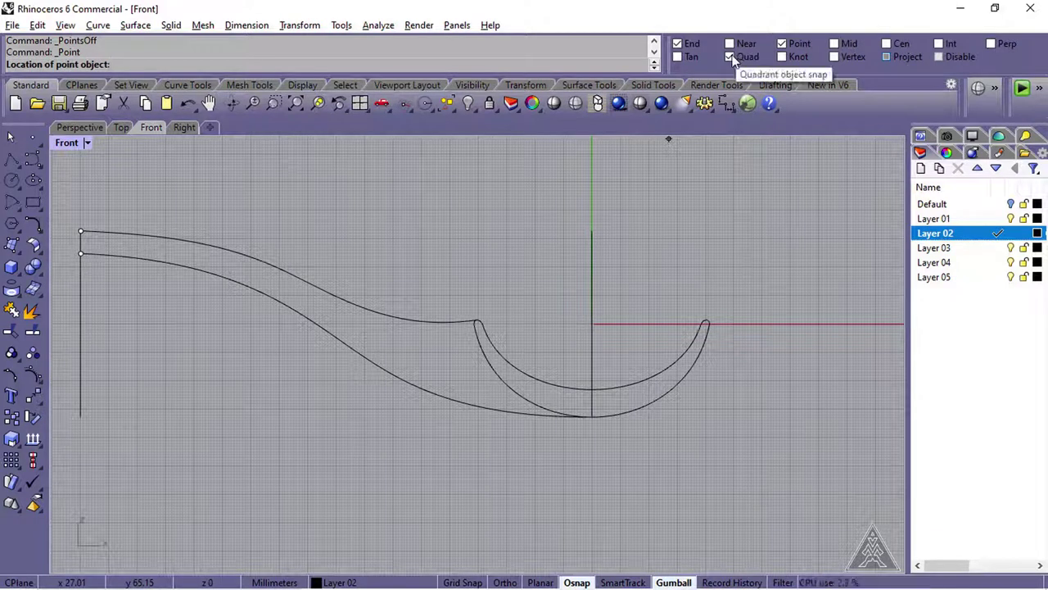
pyautogui.click(732, 54)
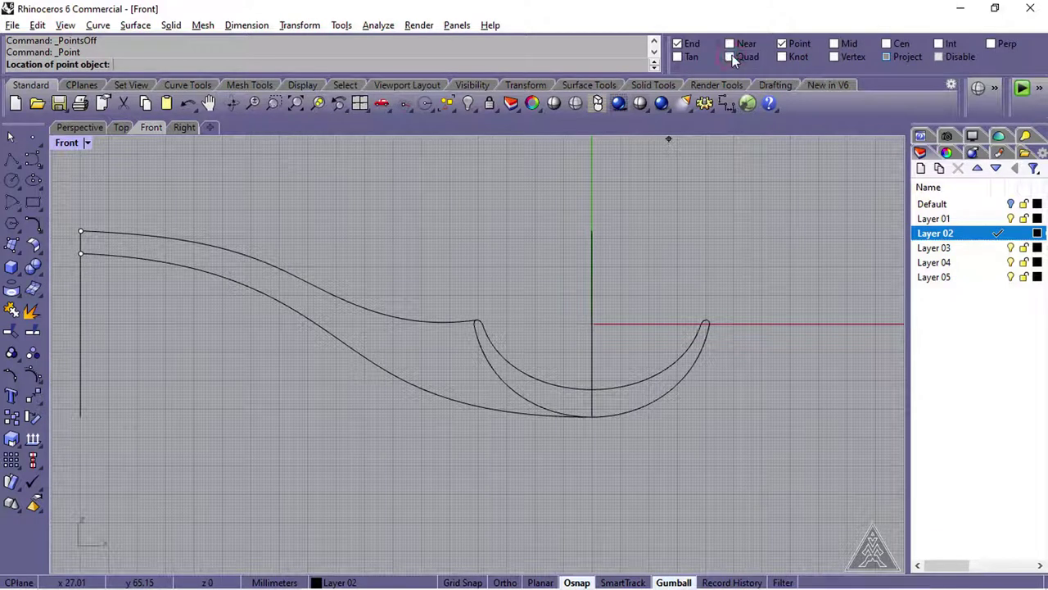
pyautogui.click(480, 309)
pyautogui.rightClick(571, 314)
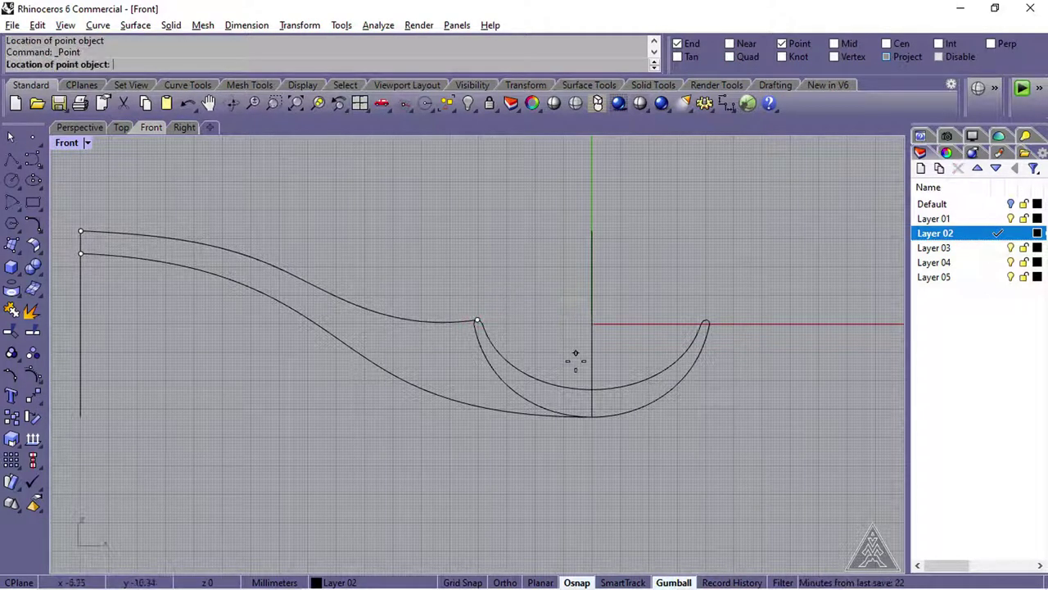
pyautogui.click(588, 417)
pyautogui.hotkey('ctrl', 'alt', 'e')
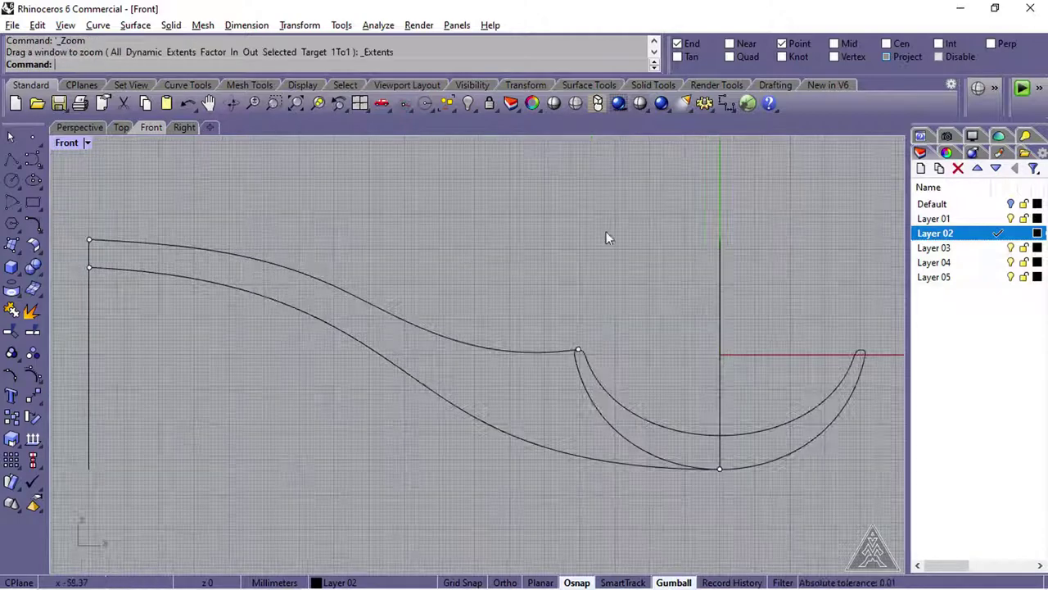
# - Make Layer 03 current and hide Layer 01, keeping Layer 02 visible
pyautogui.hotkey('ctrl', 'z')
pyautogui.click(999, 247)
pyautogui.click(1011, 234)
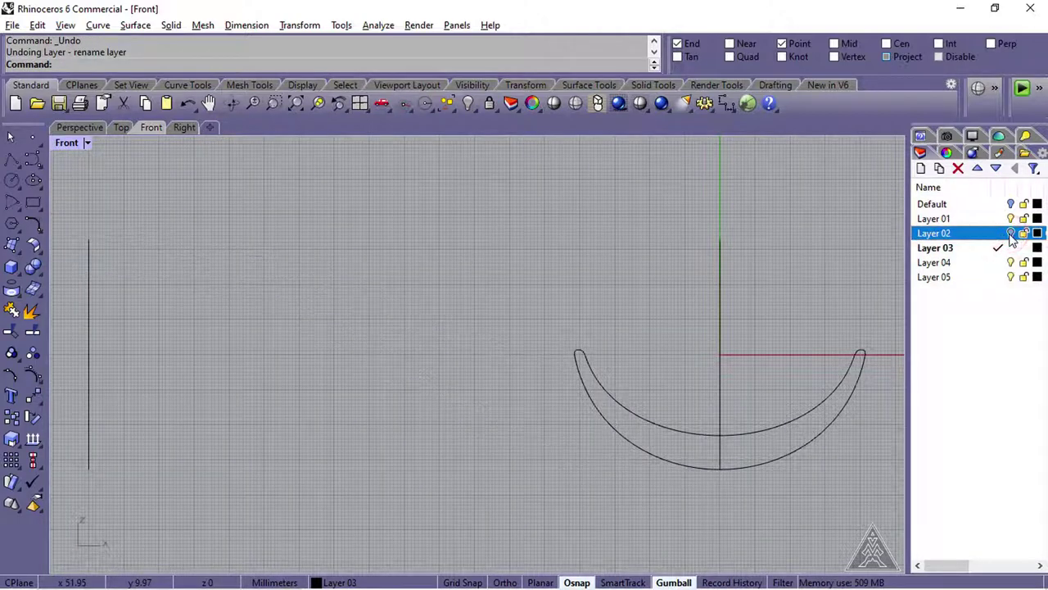
pyautogui.click(1011, 234)
pyautogui.click(1011, 218)
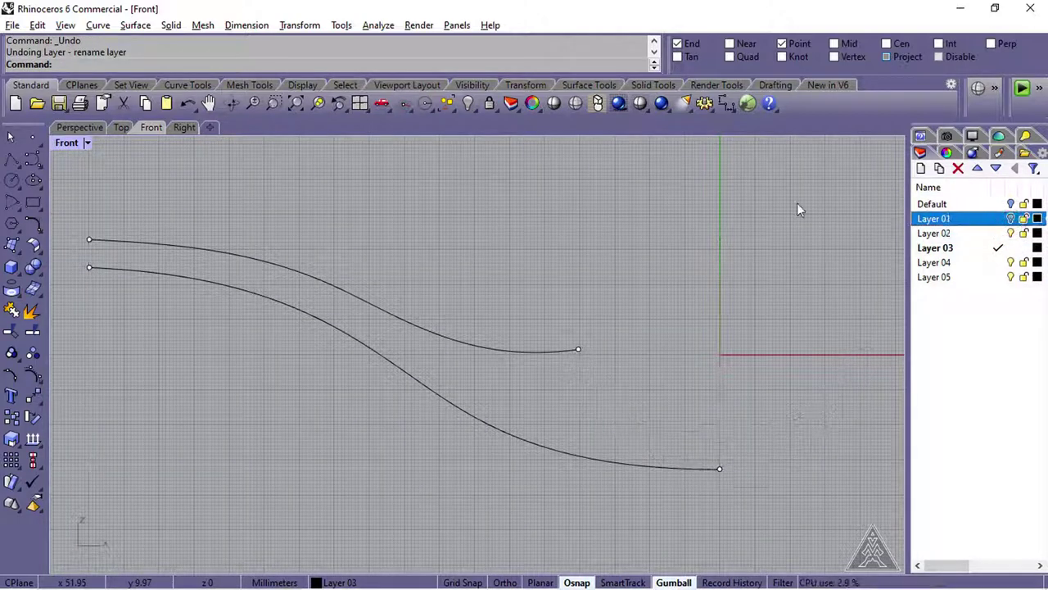
# - In the Right view, draw a 3-point rectangle from the lowest point to the crescent-tip point with a width of 15 mm, End snap disabled
pyautogui.click(185, 129)
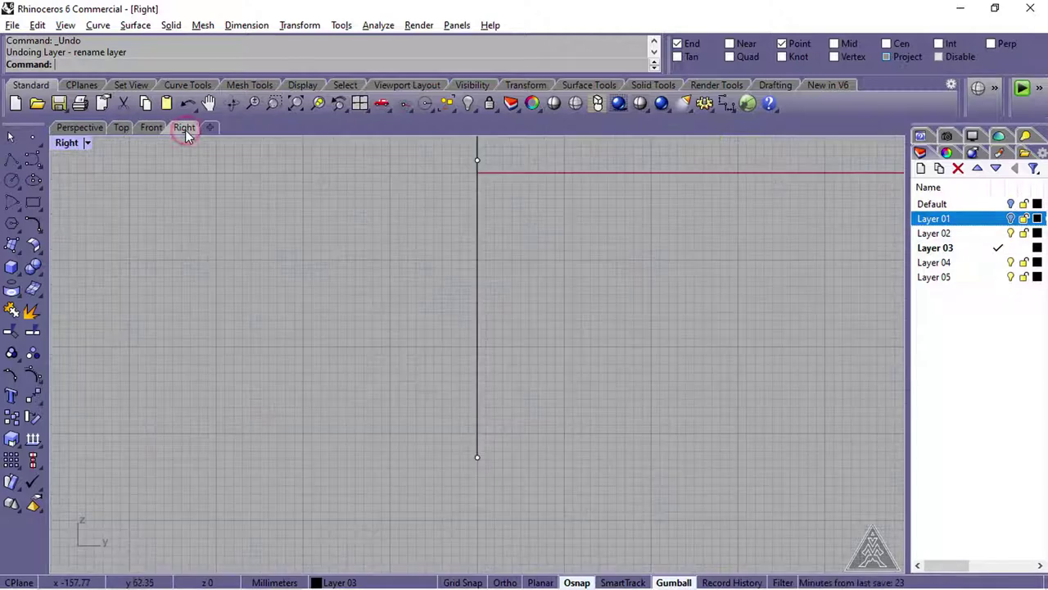
pyautogui.click(293, 105)
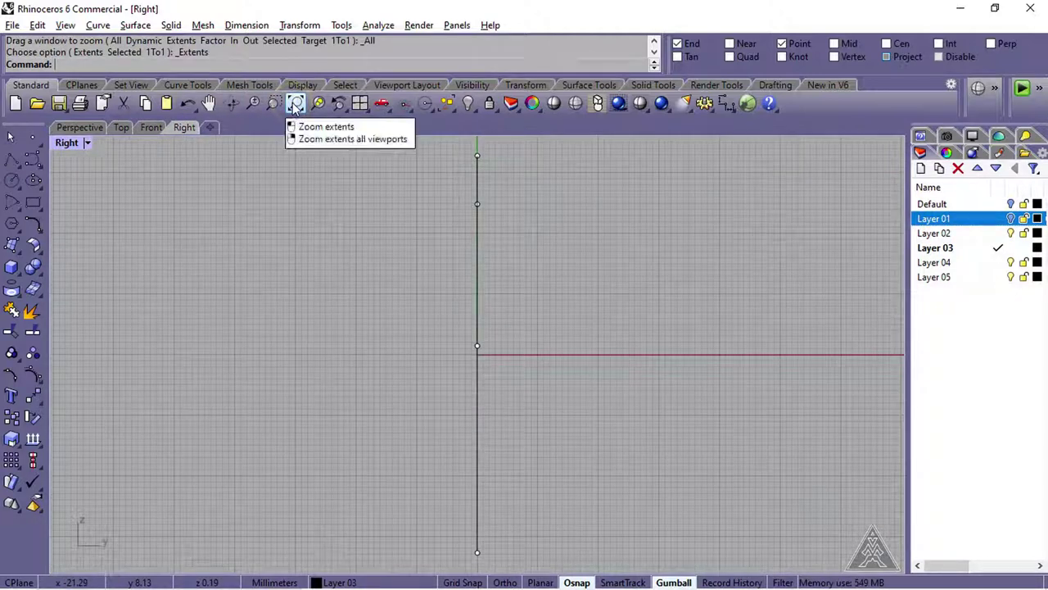
pyautogui.click(34, 203)
pyautogui.click(96, 206)
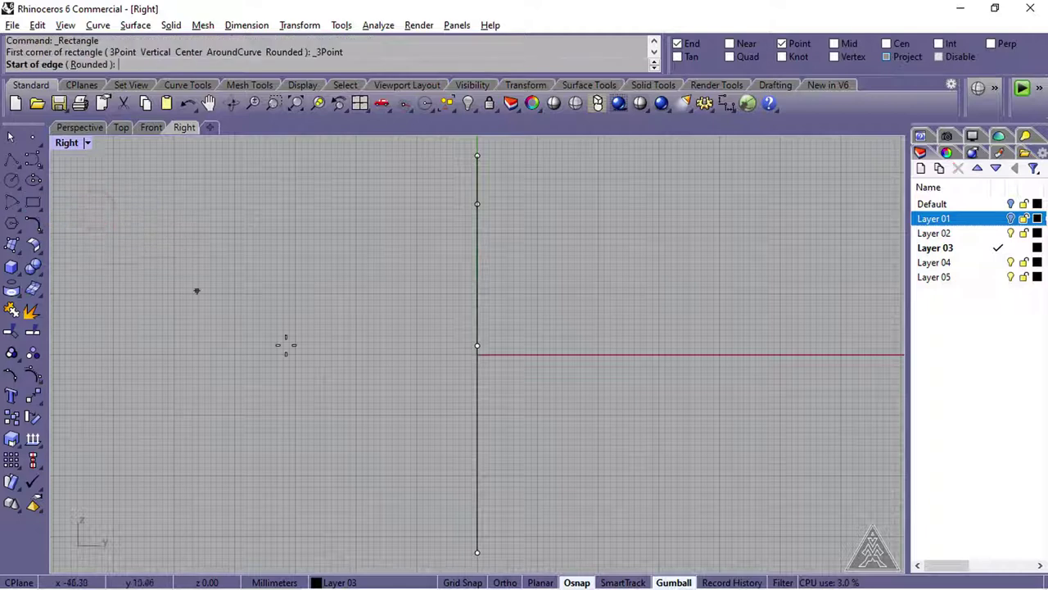
pyautogui.click(685, 44)
pyautogui.click(476, 552)
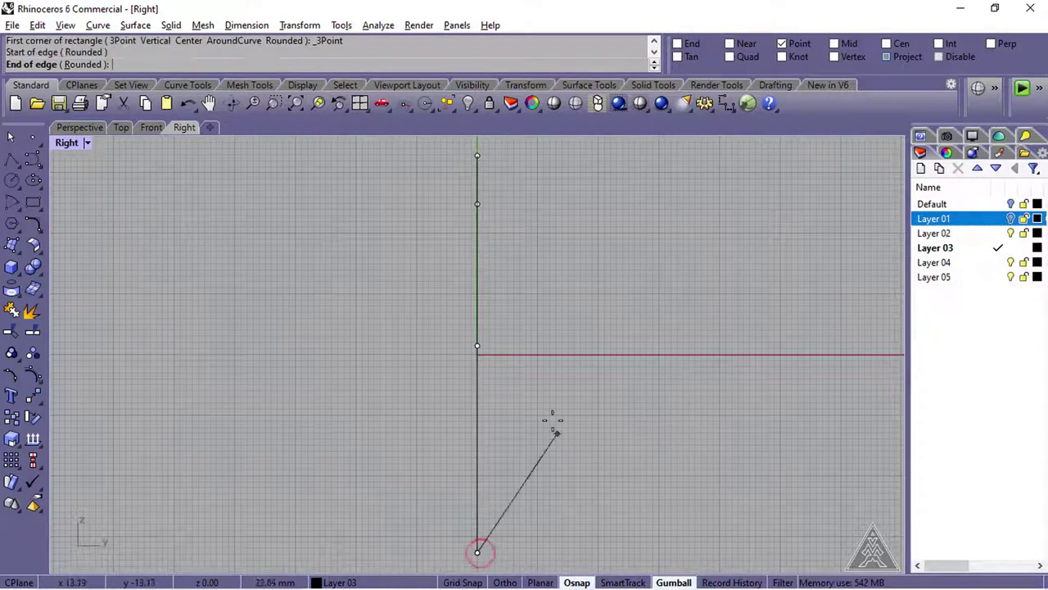
pyautogui.click(476, 345)
pyautogui.write('15')
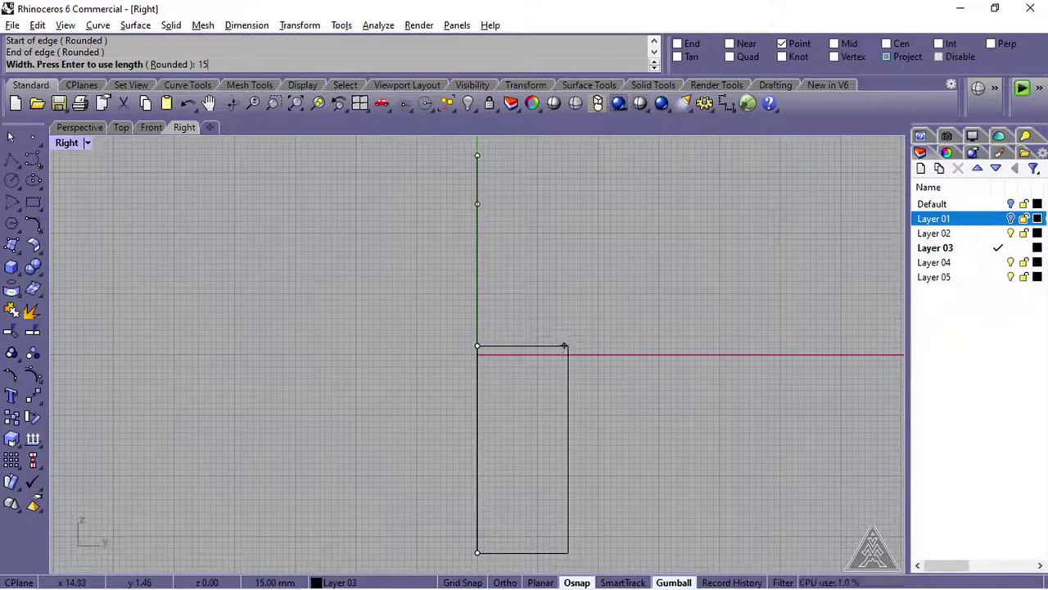
pyautogui.keyDown('shift'); pyautogui.click(620, 344); pyautogui.keyUp('shift')
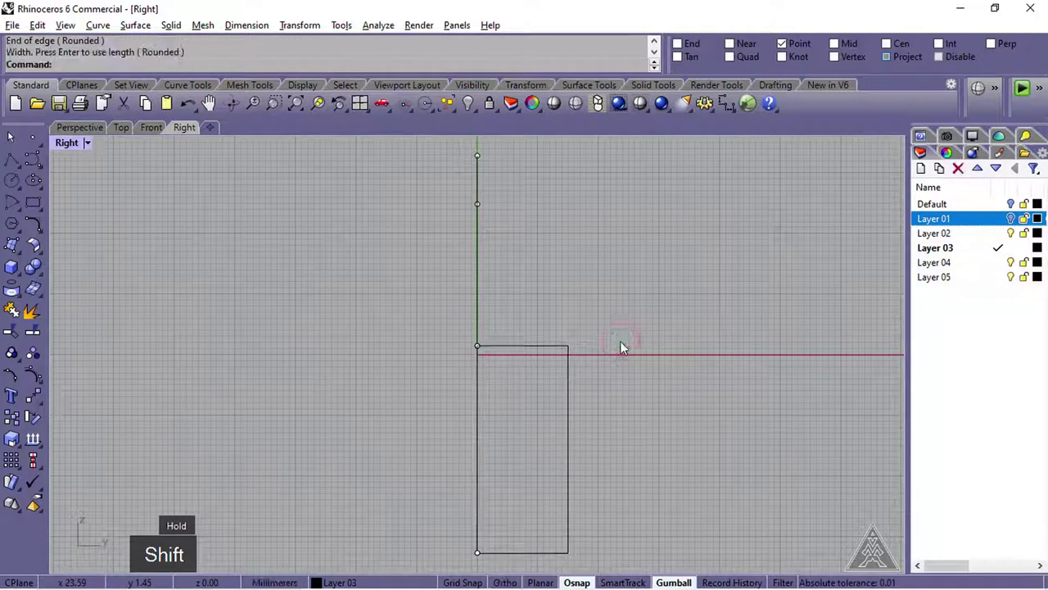
# - Draw a second 3-point rectangle between the two uppermost points with a width of 10 mm
pyautogui.rightClick(557, 252)
pyautogui.click(477, 155)
pyautogui.click(476, 156)
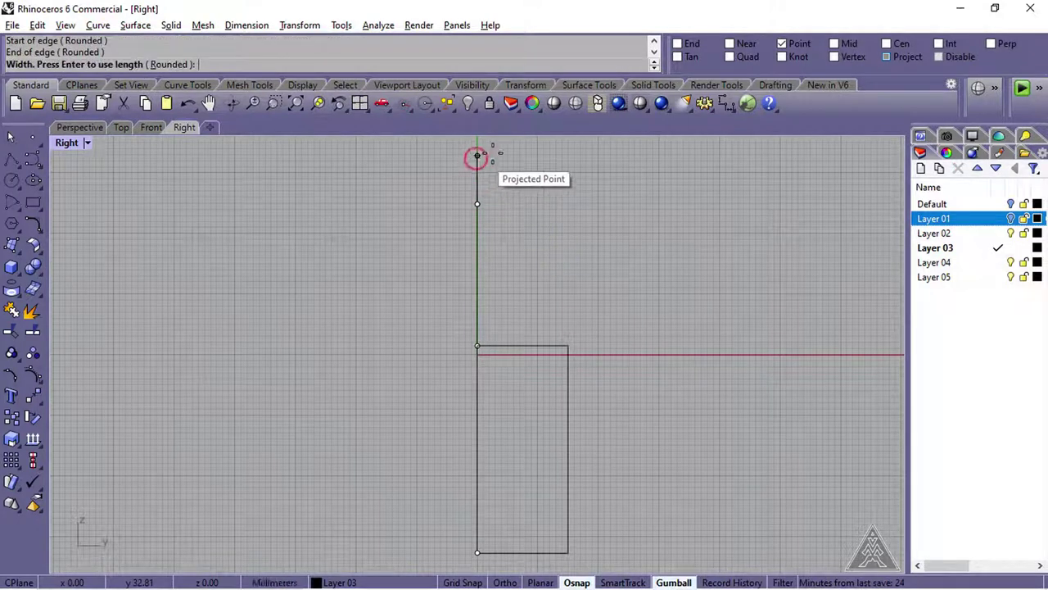
pyautogui.write('10')
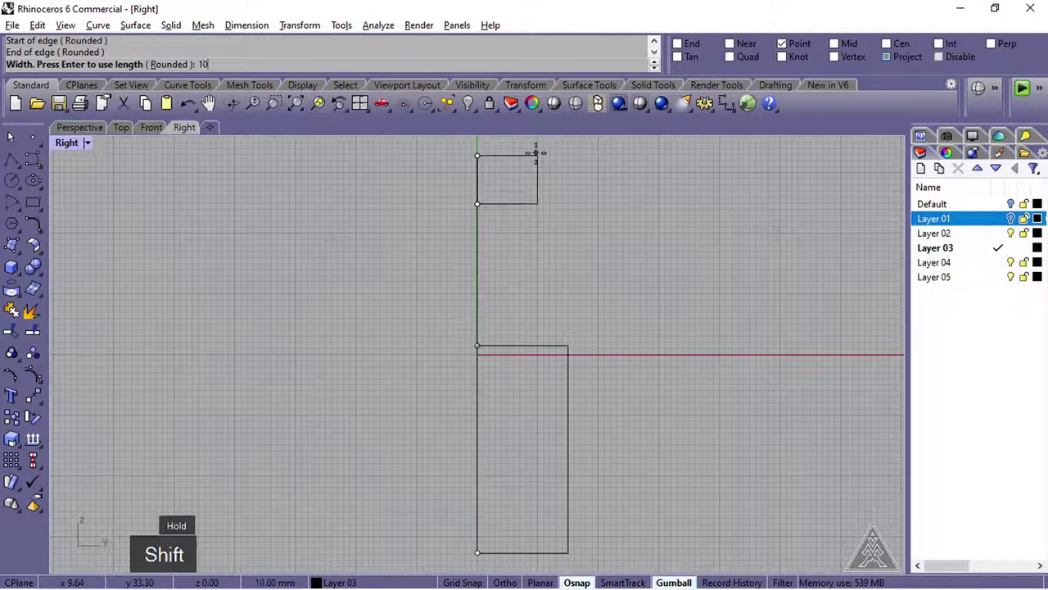
pyautogui.keyDown('shift'); pyautogui.click(548, 151); pyautogui.keyUp('shift')
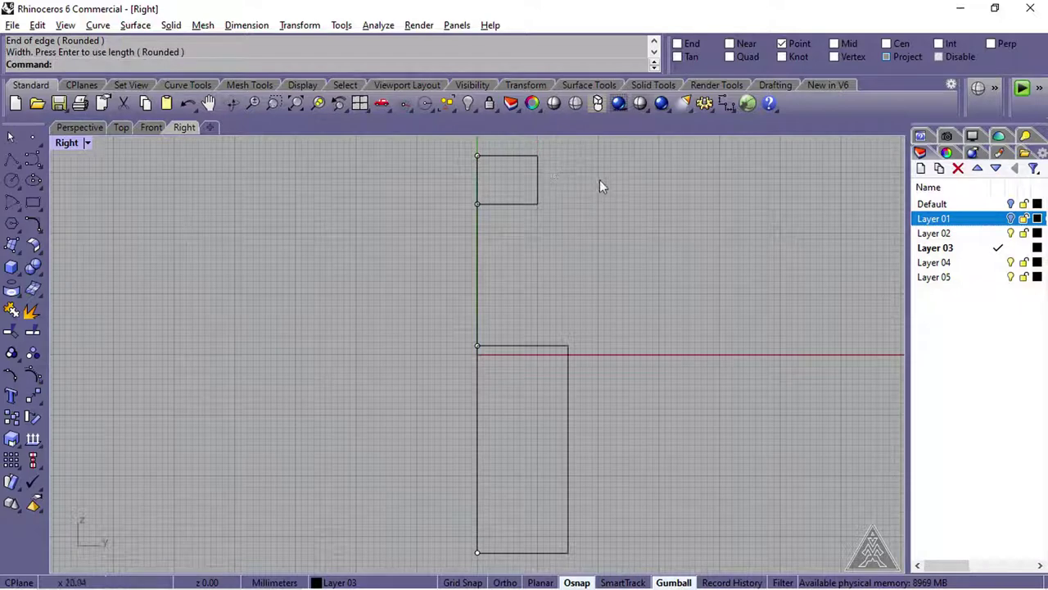
# - Move both rectangles well clear of the vertical axis along the positive horizontal direction and slightly down
pyautogui.moveTo(599, 178); pyautogui.dragTo(512, 358)
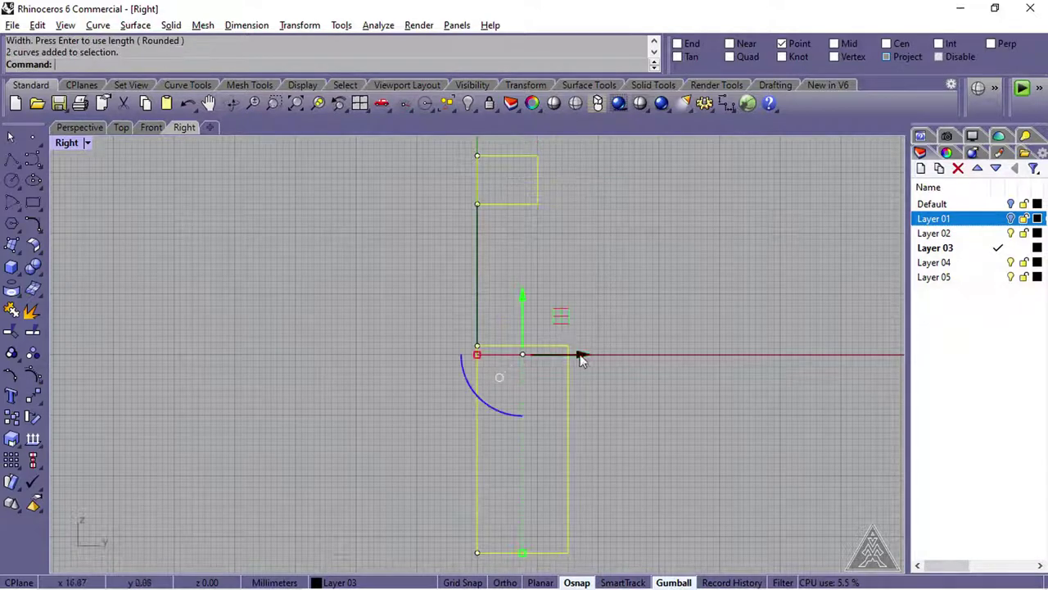
pyautogui.moveTo(580, 358); pyautogui.dragTo(827, 358)
pyautogui.moveTo(386, 316); pyautogui.dragTo(229, 316, button='right')
pyautogui.scroll(-2, 229, 316)
pyautogui.moveTo(545, 342); pyautogui.dragTo(655, 342)
pyautogui.moveTo(587, 284); pyautogui.dragTo(592, 302)
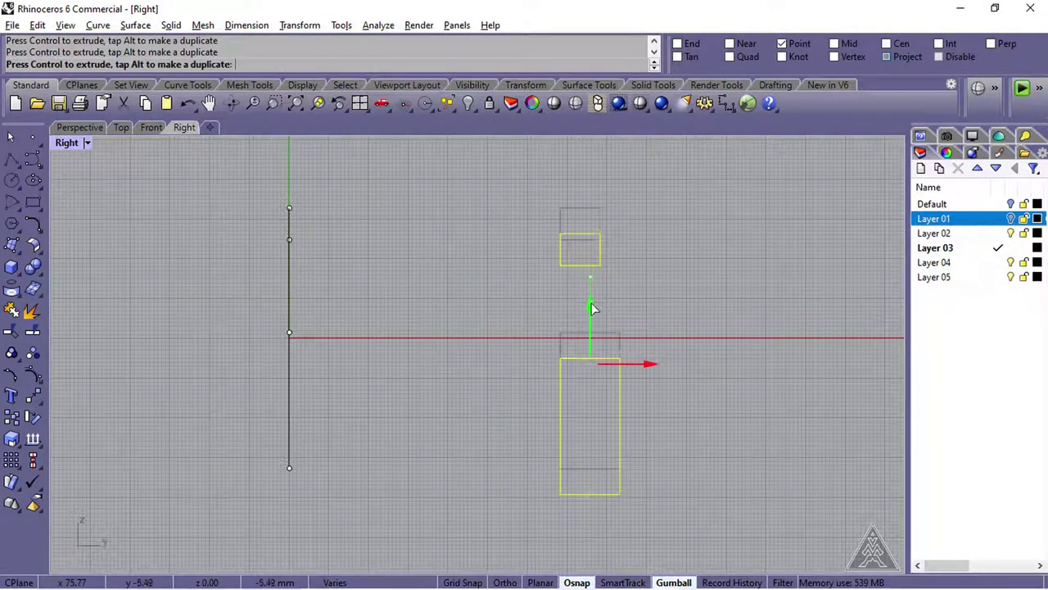
pyautogui.click(670, 280)
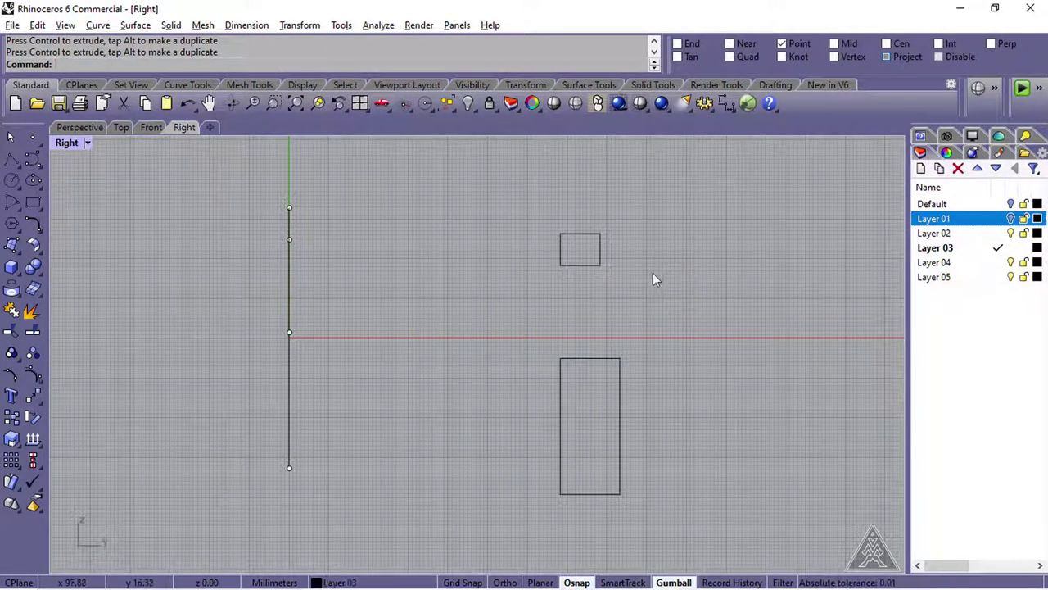
# - Draw a both-sides vertical line through the center of the small upper rectangle, using only the Cen snap and extending it past both edges
pyautogui.click(20, 170)
pyautogui.click(75, 171)
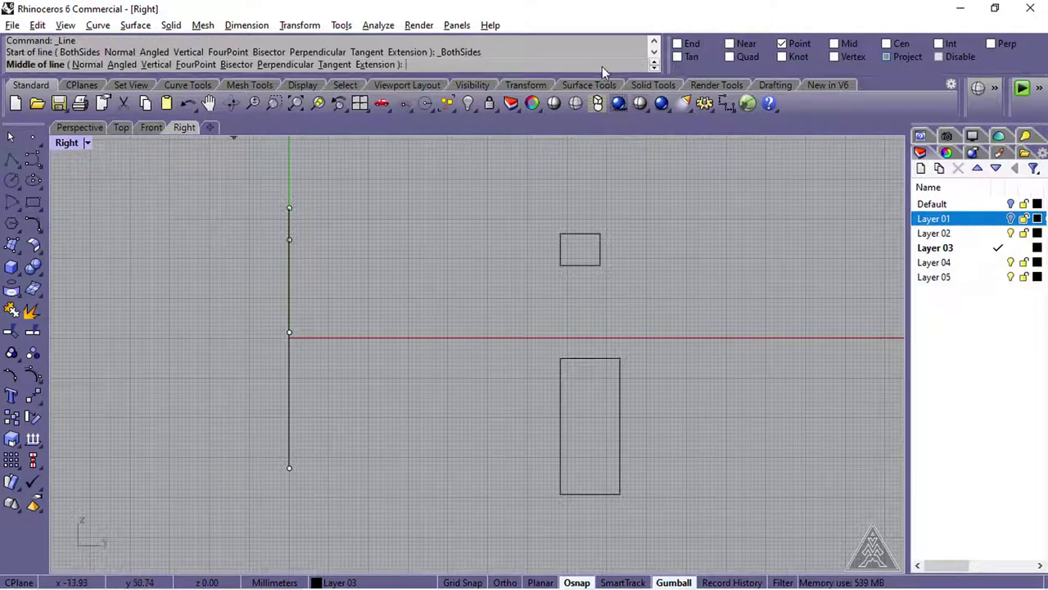
pyautogui.click(799, 44)
pyautogui.click(906, 45)
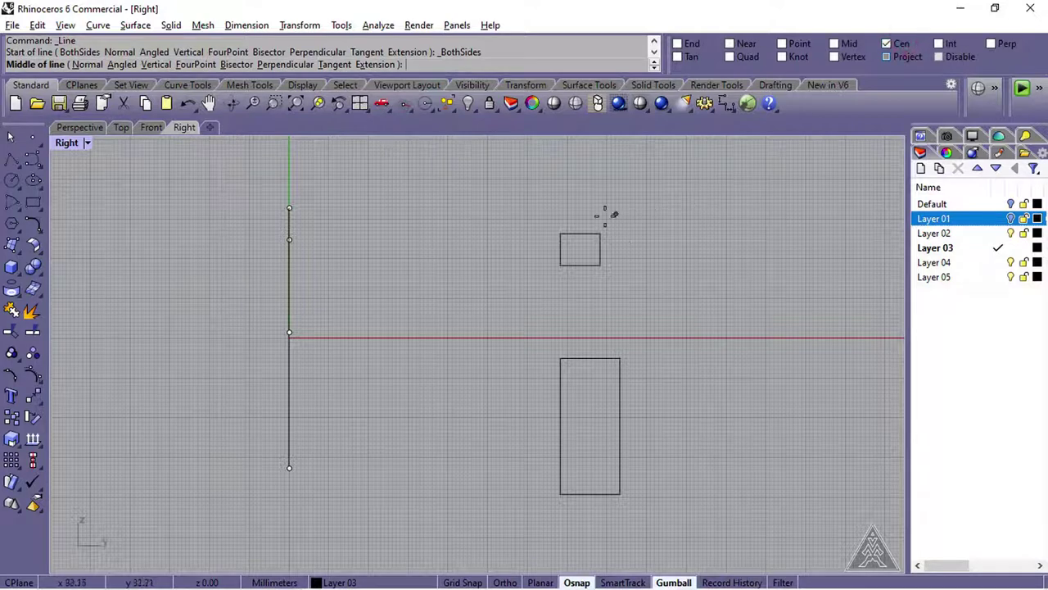
pyautogui.click(580, 249)
pyautogui.press('shift')
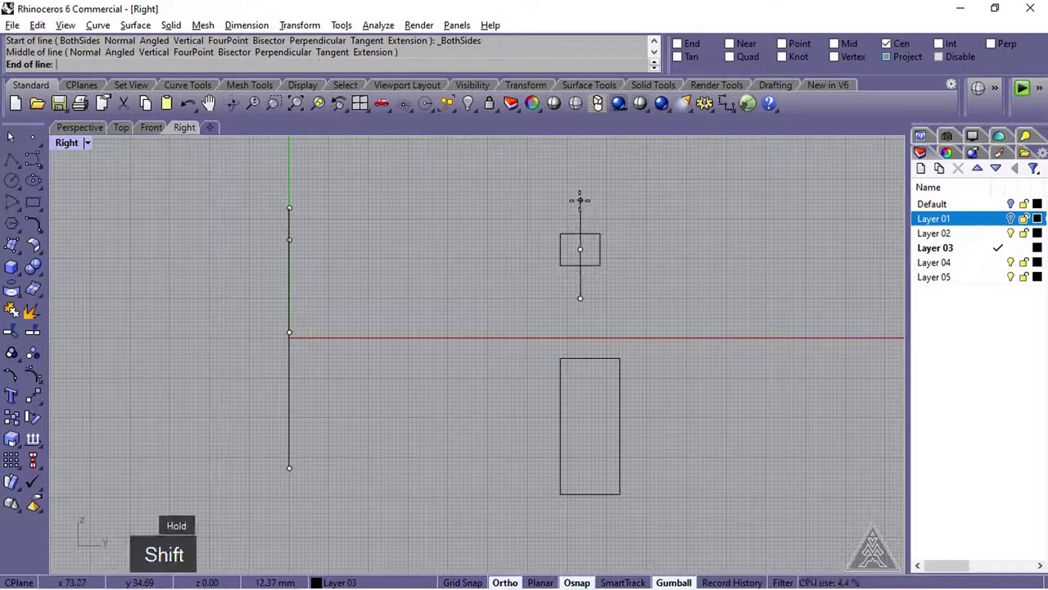
pyautogui.click(579, 212)
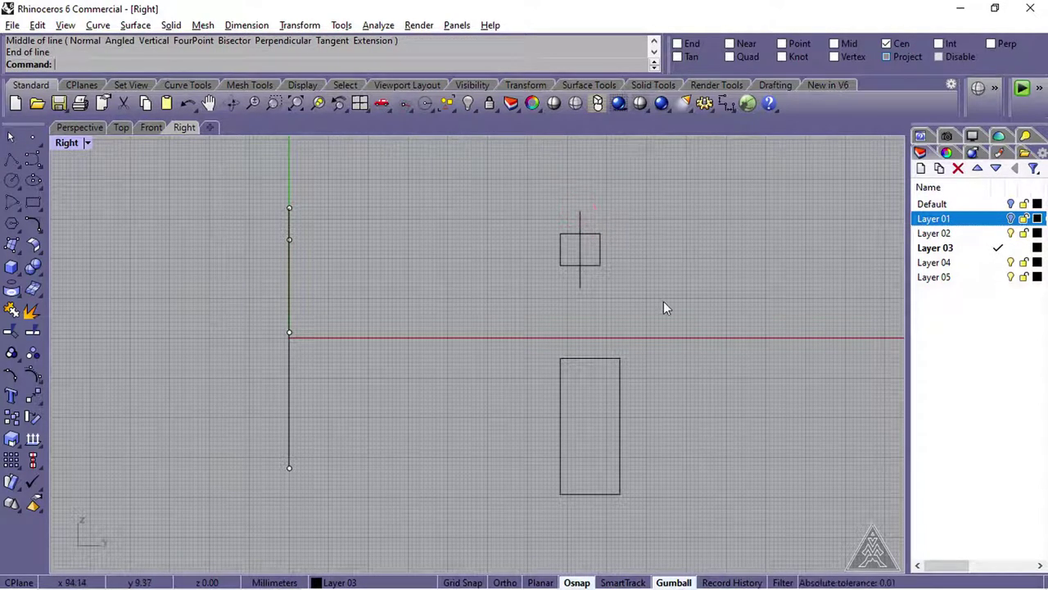
# - Draw another both-sides vertical line through the center of the tall lower rectangle, with a half-length of about 28 mm
pyautogui.press('Return')
pyautogui.click(621, 406)
pyautogui.press('shift')
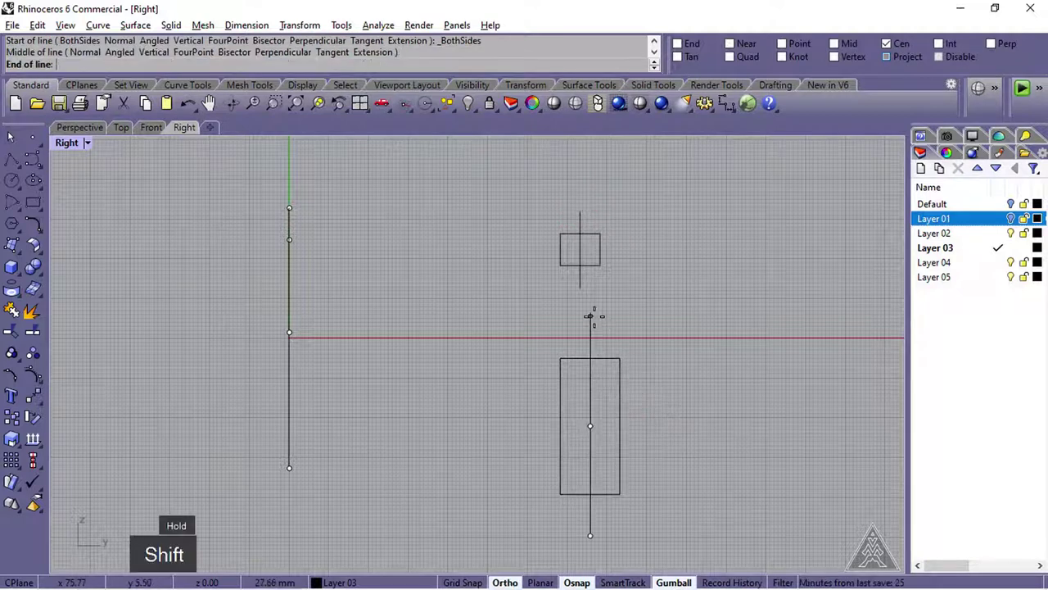
pyautogui.click(591, 316)
# - Using only the Int snap, draw a horizontal both-sides line with a 15 mm half-length, centered where the centerline meets the tall rectangle's top edge
pyautogui.press('Return')
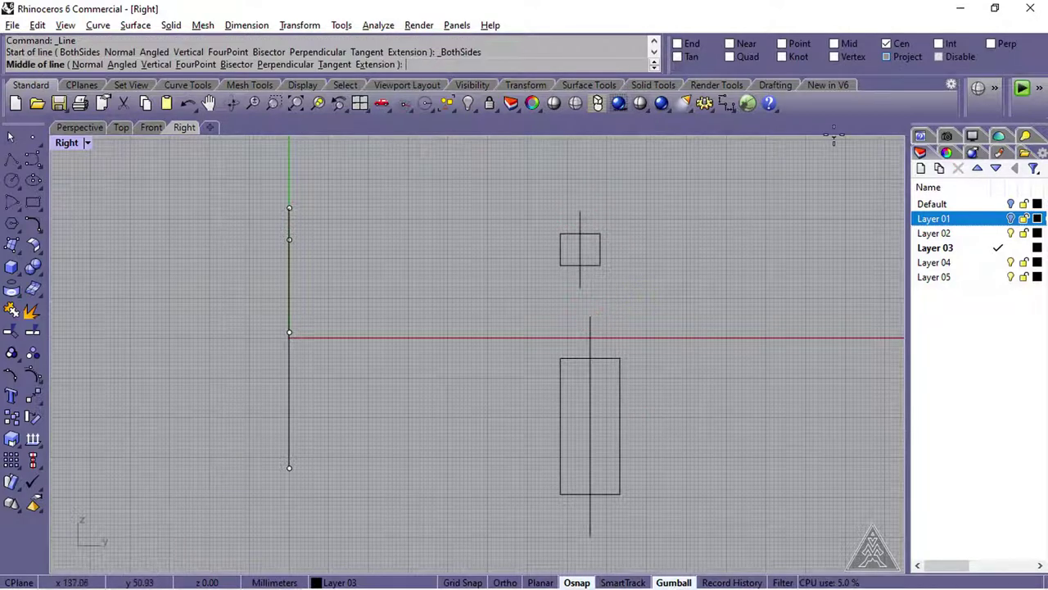
pyautogui.click(887, 44)
pyautogui.click(958, 47)
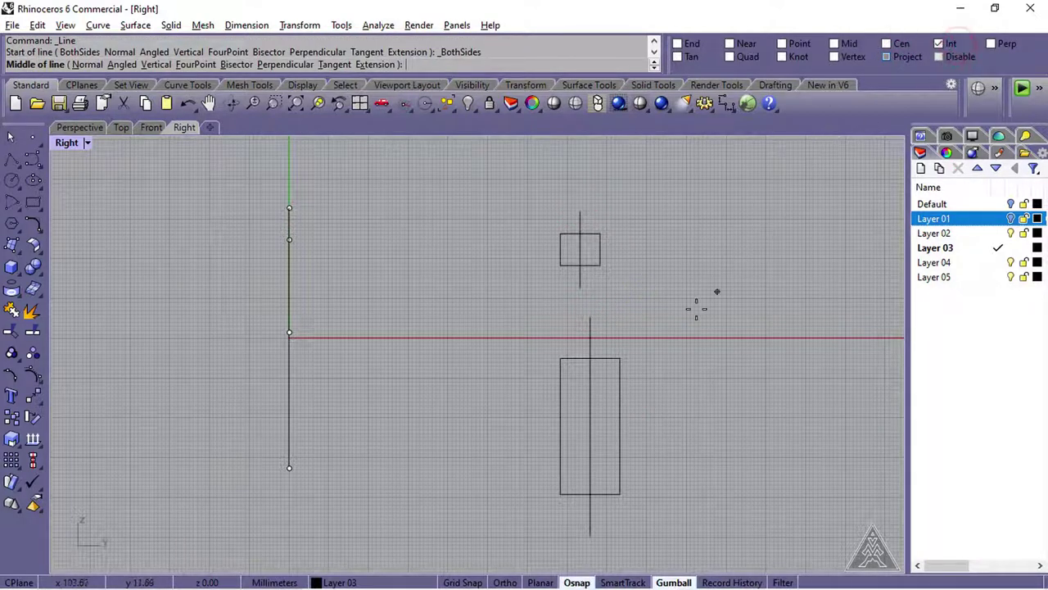
pyautogui.click(590, 358)
pyautogui.write('15')
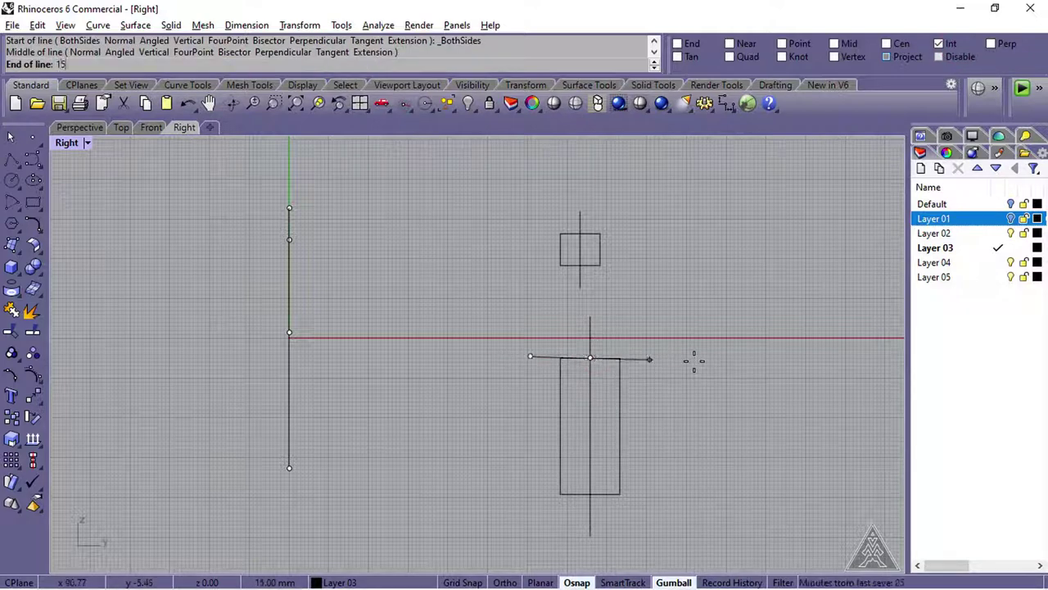
pyautogui.press('shift')
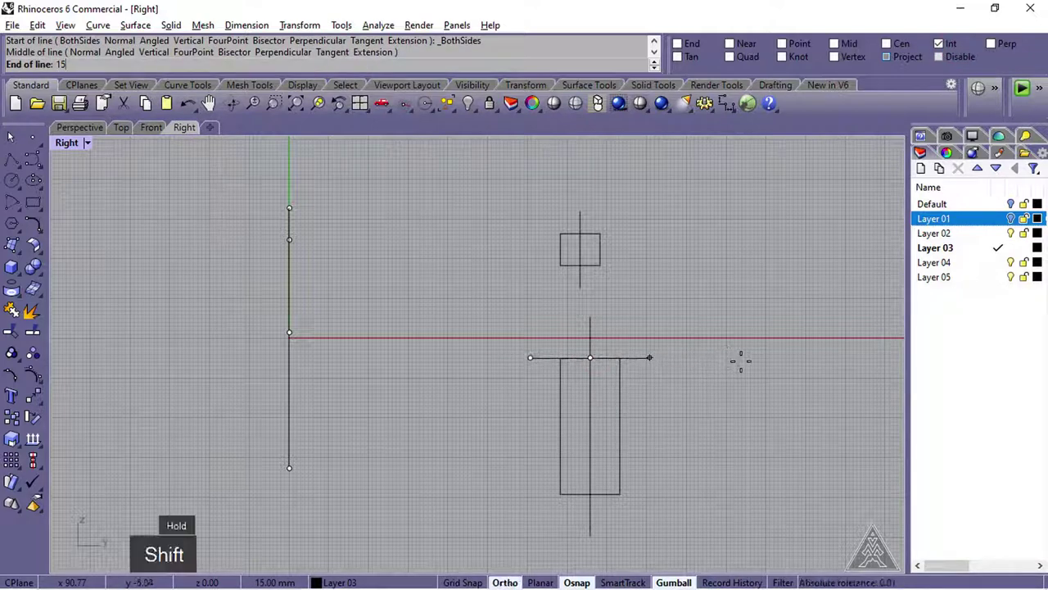
pyautogui.click(739, 358)
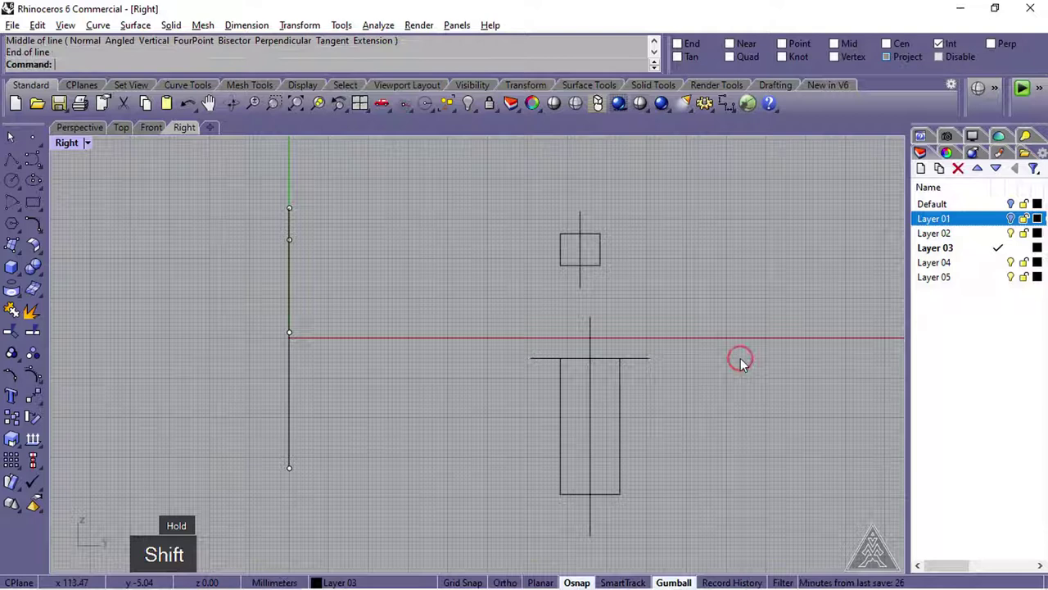
# - Move the horizontal line straight down about 7.5 mm from the tall rectangle's top edge
pyautogui.click(648, 360)
pyautogui.hotkey('ctrl', 'z')
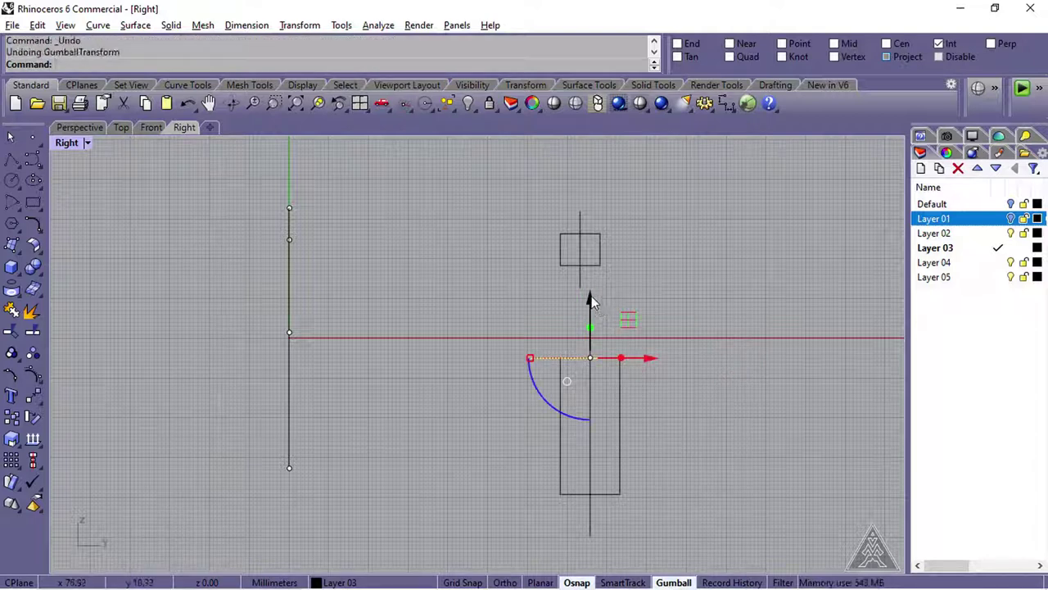
pyautogui.moveTo(590, 298); pyautogui.dragTo(589, 327)
pyautogui.click(671, 292)
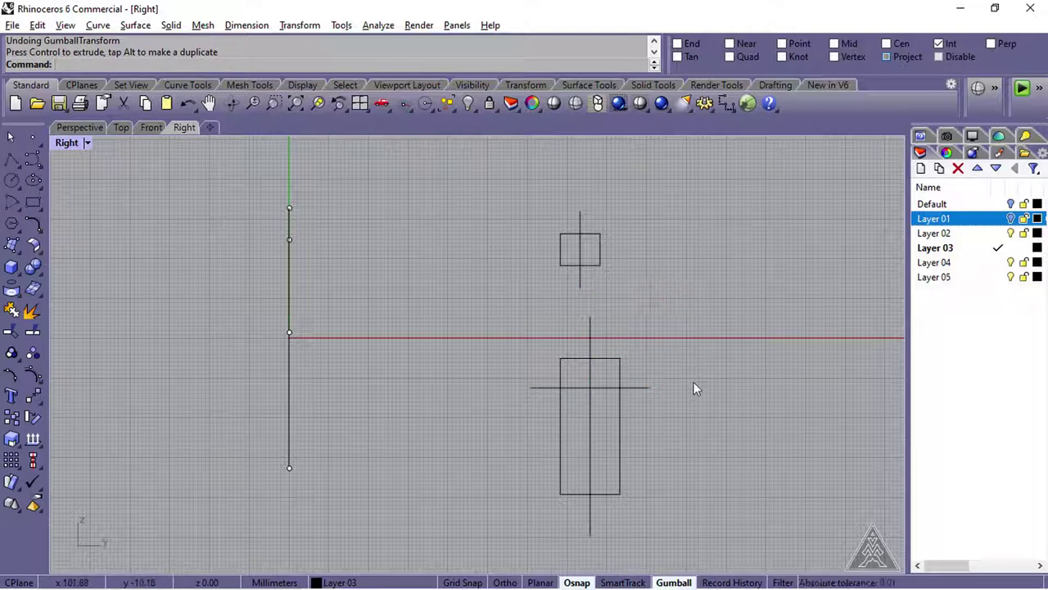
# - Draw a circle tangent to the left, right and top edges of the tall rectangle
pyautogui.moveTo(694, 383); pyautogui.dragTo(641, 369, button='right')
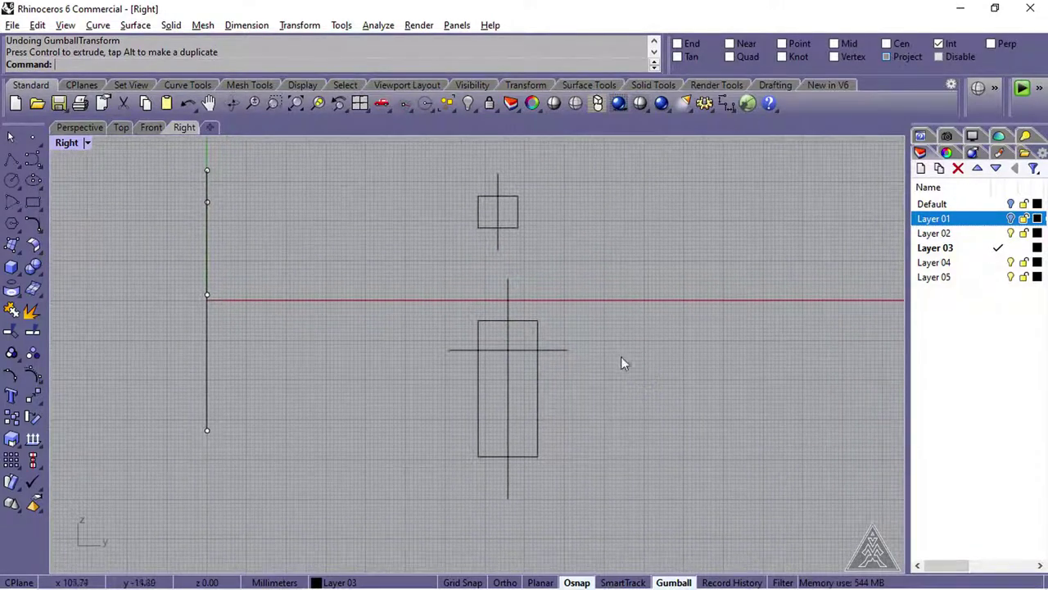
pyautogui.click(17, 186)
pyautogui.click(33, 205)
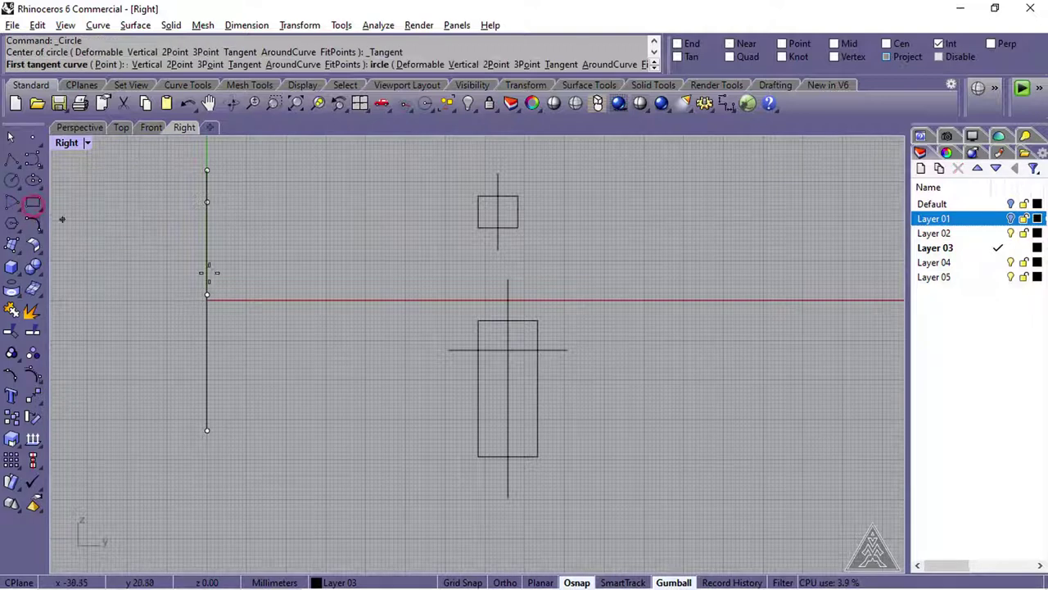
pyautogui.click(475, 378)
pyautogui.click(537, 368)
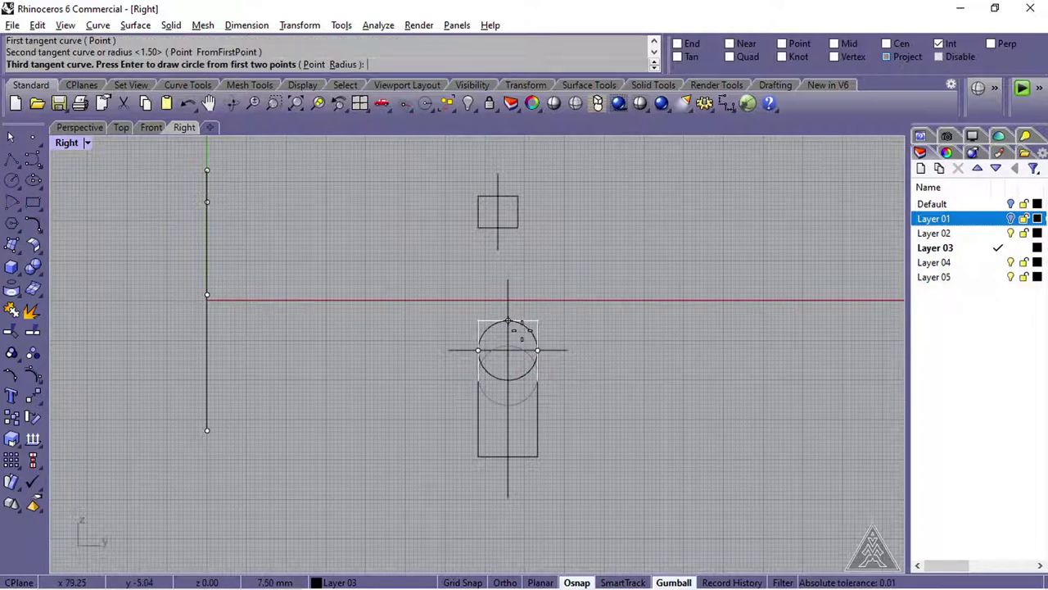
pyautogui.click(514, 324)
# - Draw a second circle tangent to the left, right and bottom edges of the tall rectangle
pyautogui.press('Return')
pyautogui.click(477, 413)
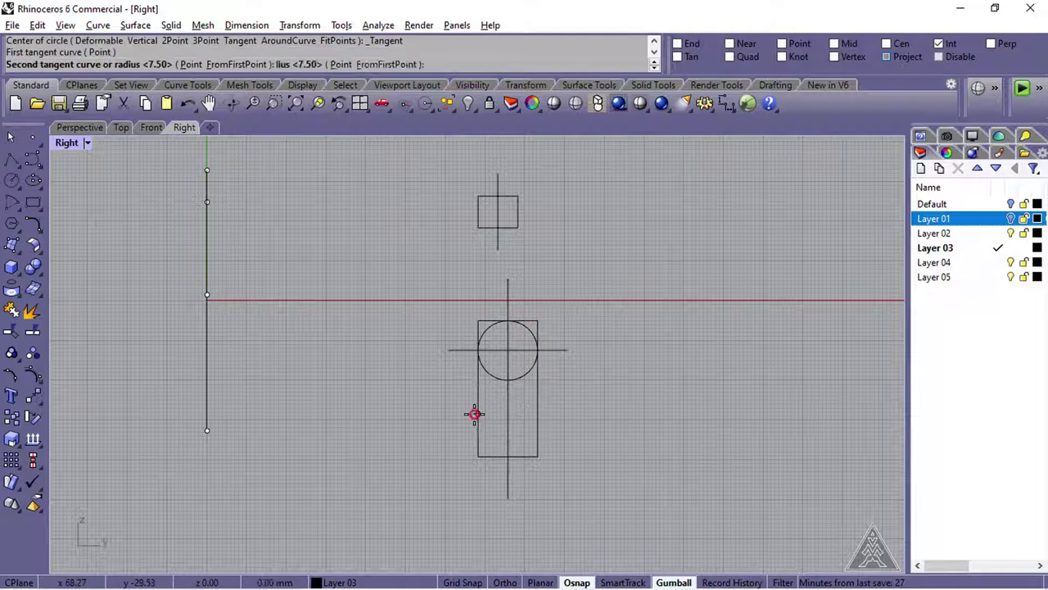
pyautogui.click(535, 409)
pyautogui.click(524, 455)
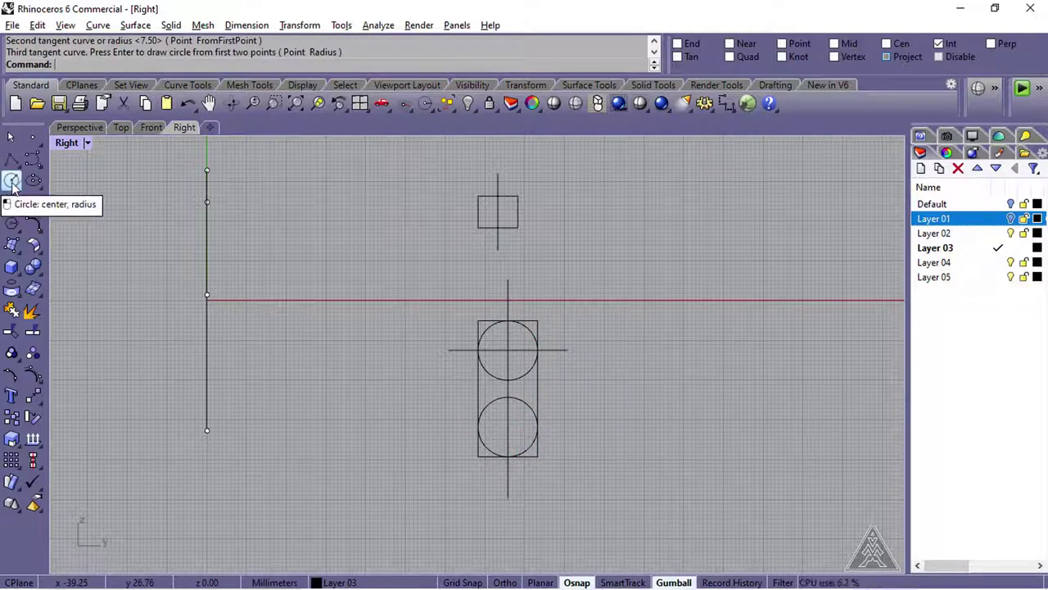
# - Draw a circle of diameter 3 mm centered on the horizontal line's right endpoint, with End snap enabled and Int snap disabled
pyautogui.click(12, 179)
pyautogui.click(692, 45)
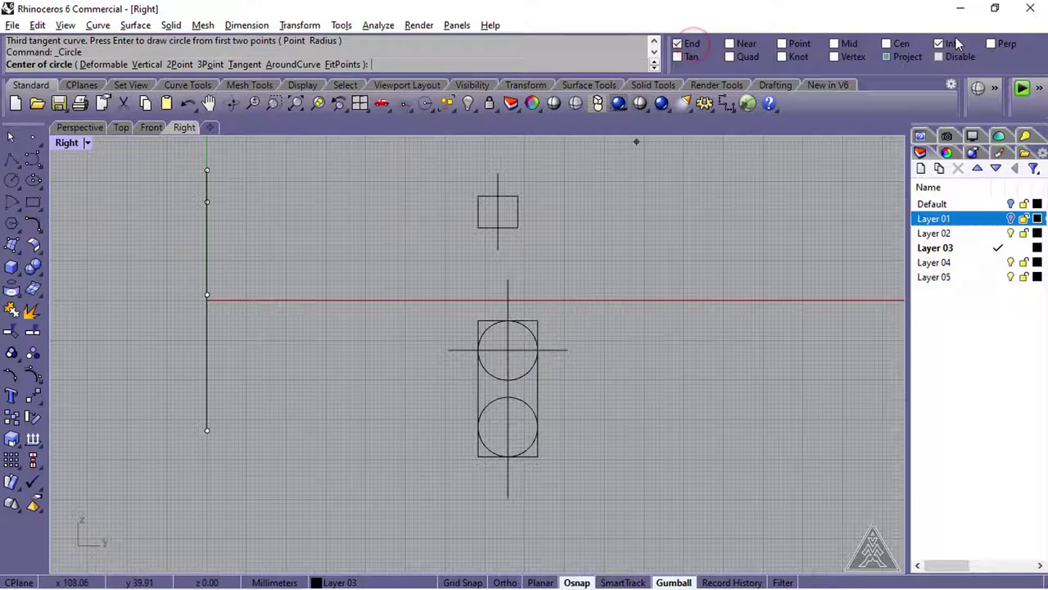
pyautogui.click(965, 43)
pyautogui.click(572, 347)
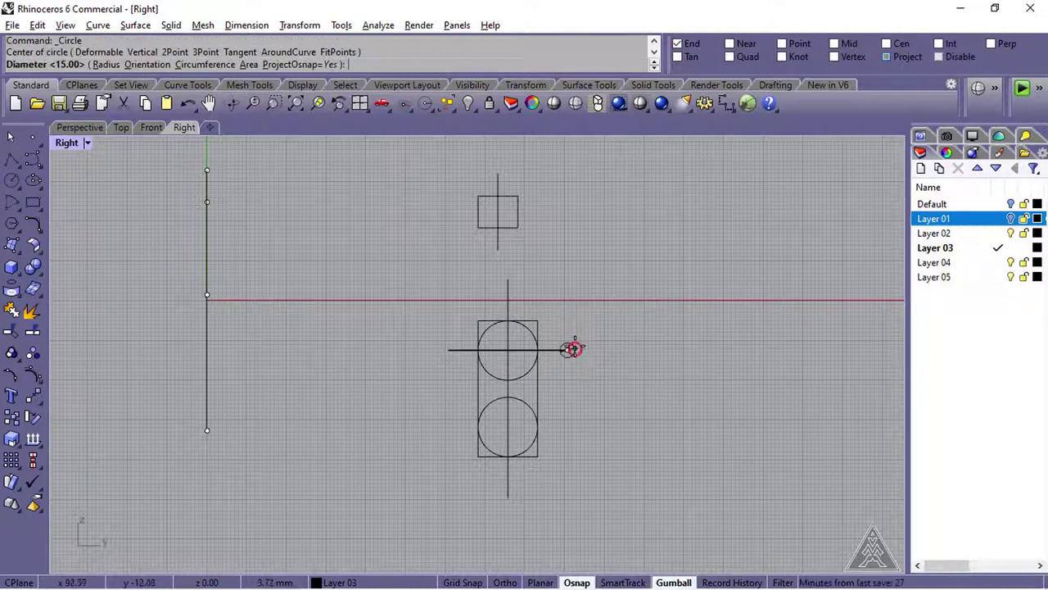
pyautogui.press('Return')
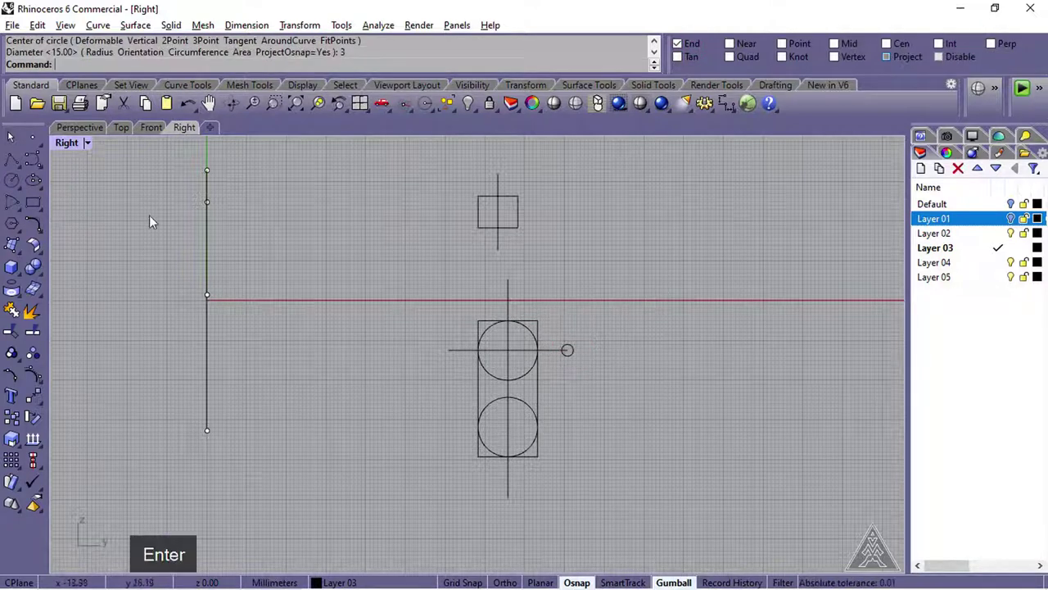
# - Draw two lines tangent to two curves, joining the small circle's outer side to the upper large circle and to the lower large circle
pyautogui.click(20, 168)
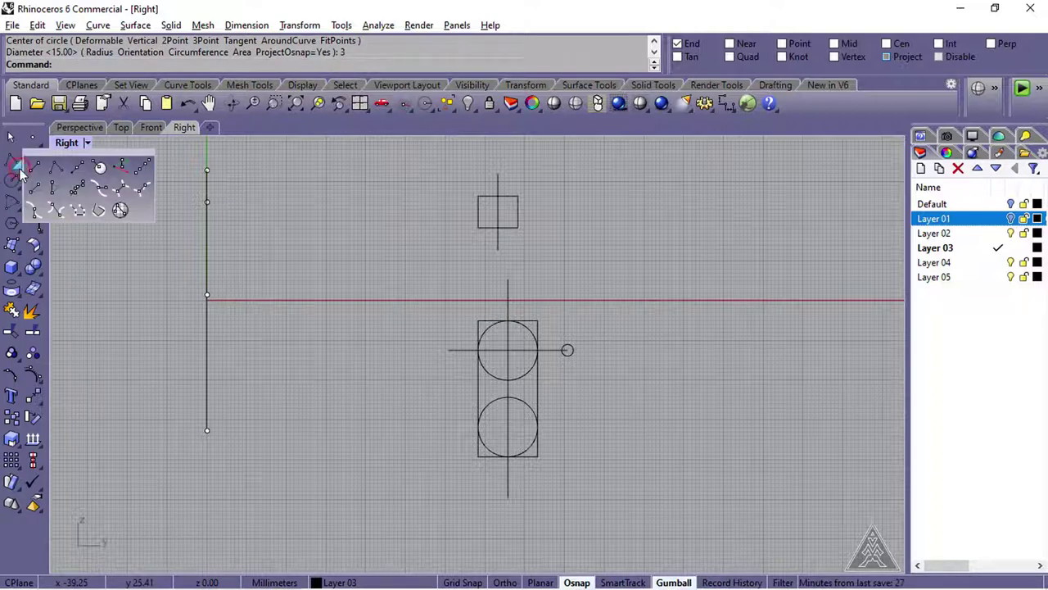
pyautogui.click(55, 210)
pyautogui.click(279, 106)
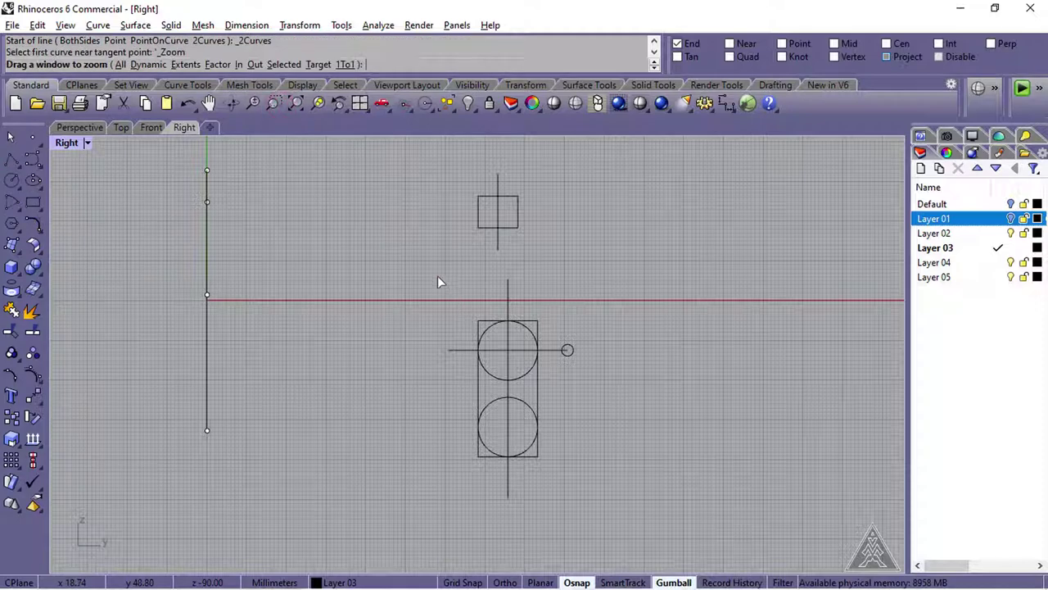
pyautogui.moveTo(409, 270); pyautogui.dragTo(608, 502)
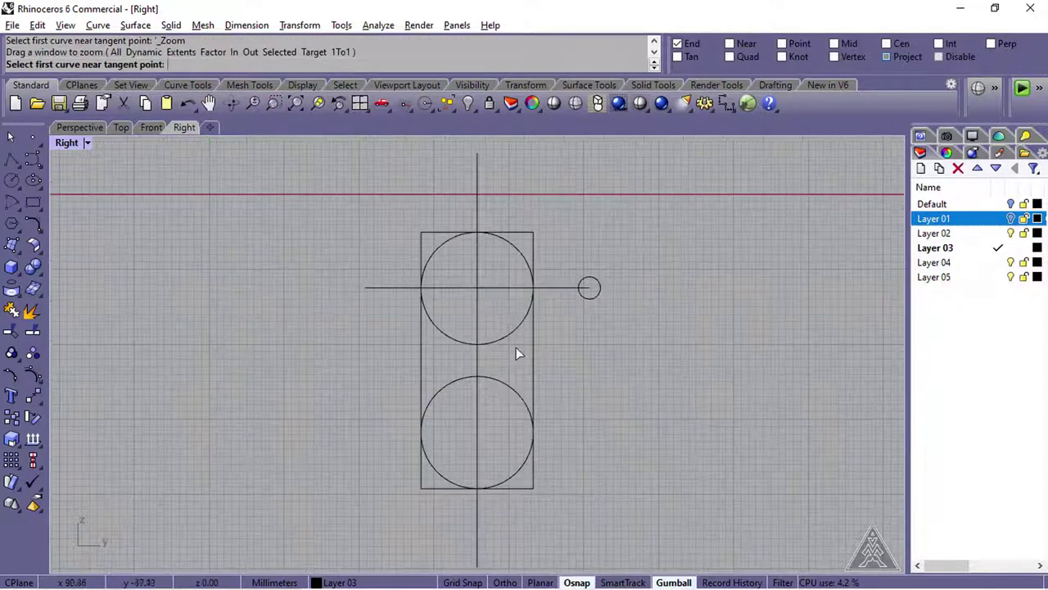
pyautogui.click(520, 256)
pyautogui.click(600, 278)
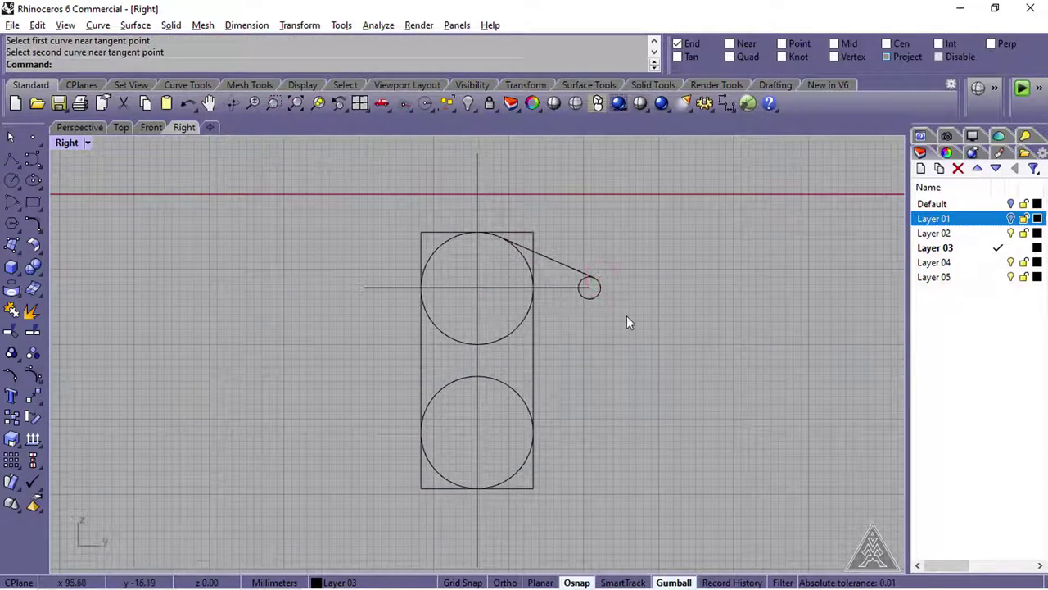
pyautogui.rightClick(627, 322)
pyautogui.click(598, 297)
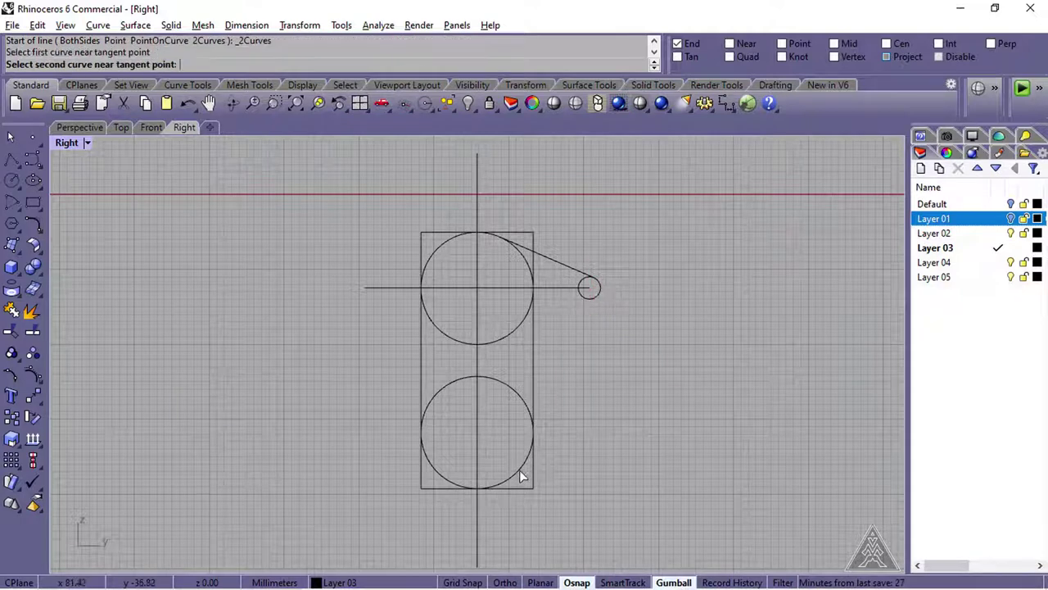
pyautogui.click(522, 476)
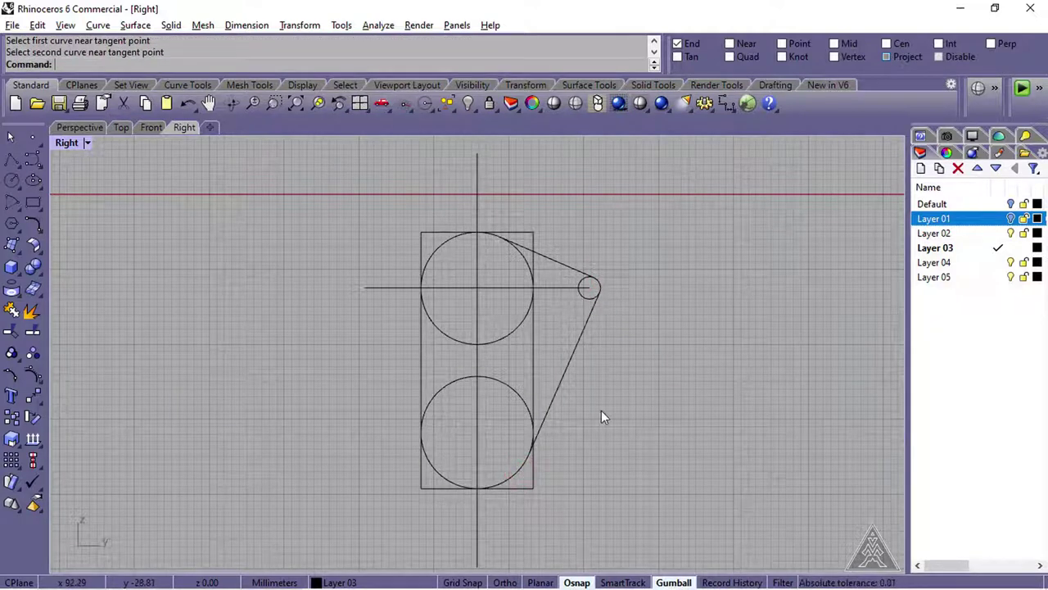
# - Trim the three circles against the vertical centerline and both tangent lines, keeping only the arcs that form the profile's right-hand outline
pyautogui.click(11, 331)
pyautogui.click(477, 206)
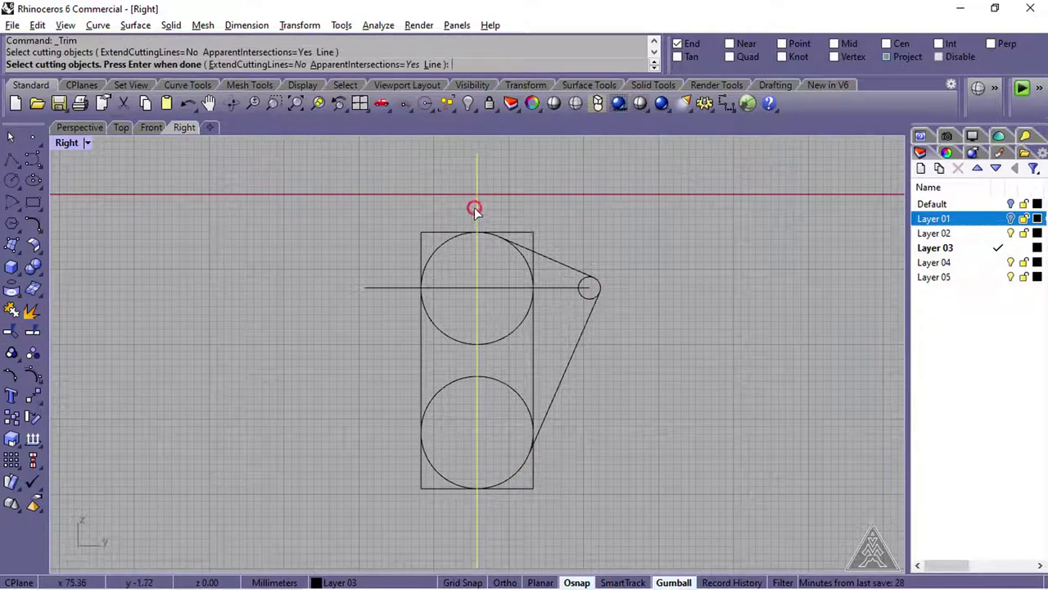
pyautogui.click(573, 270)
pyautogui.click(580, 341)
pyautogui.press('Return')
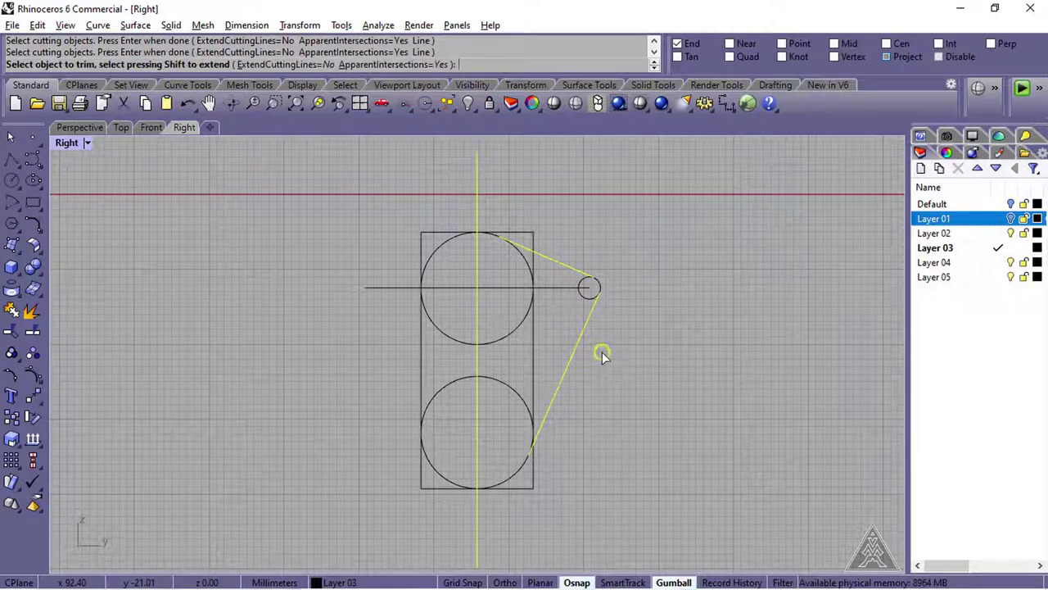
pyautogui.click(461, 382)
pyautogui.click(502, 386)
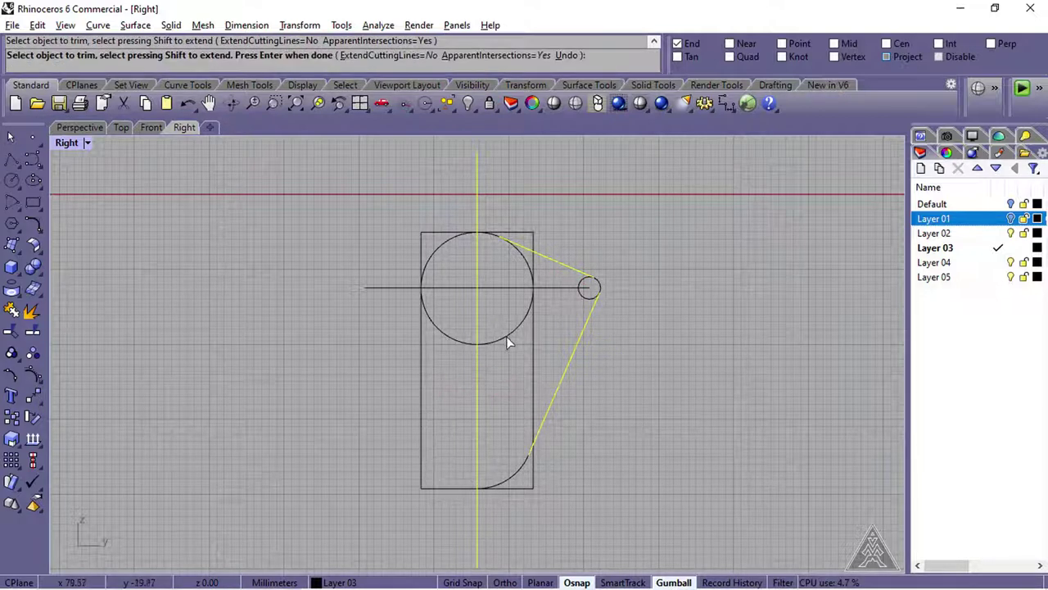
pyautogui.click(502, 334)
pyautogui.click(441, 326)
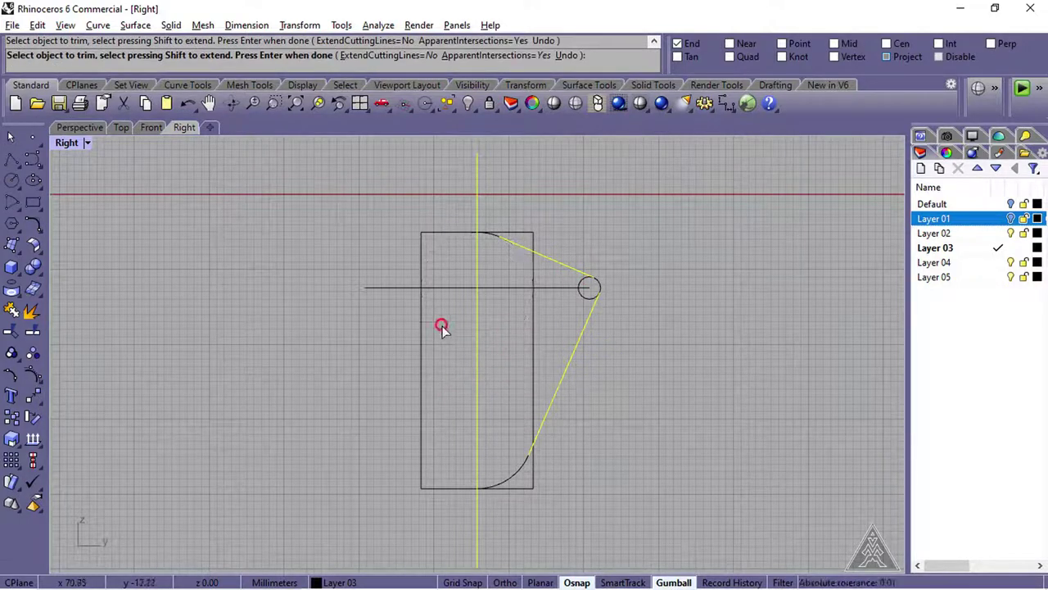
pyautogui.click(583, 299)
pyautogui.press('Return')
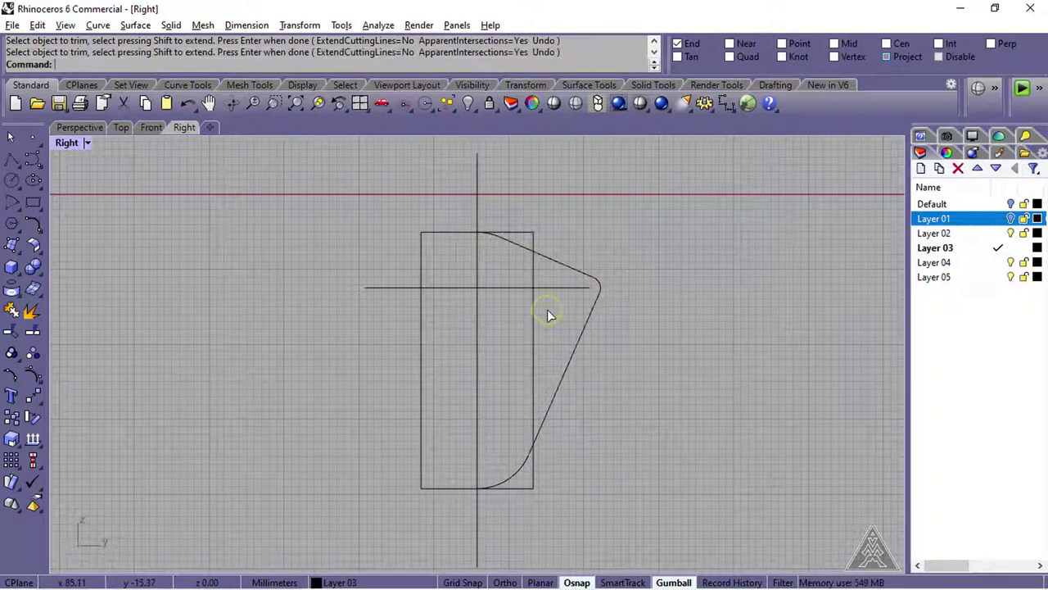
# - Join the three arcs and two tangent lines into one open half-profile curve
pyautogui.click(12, 309)
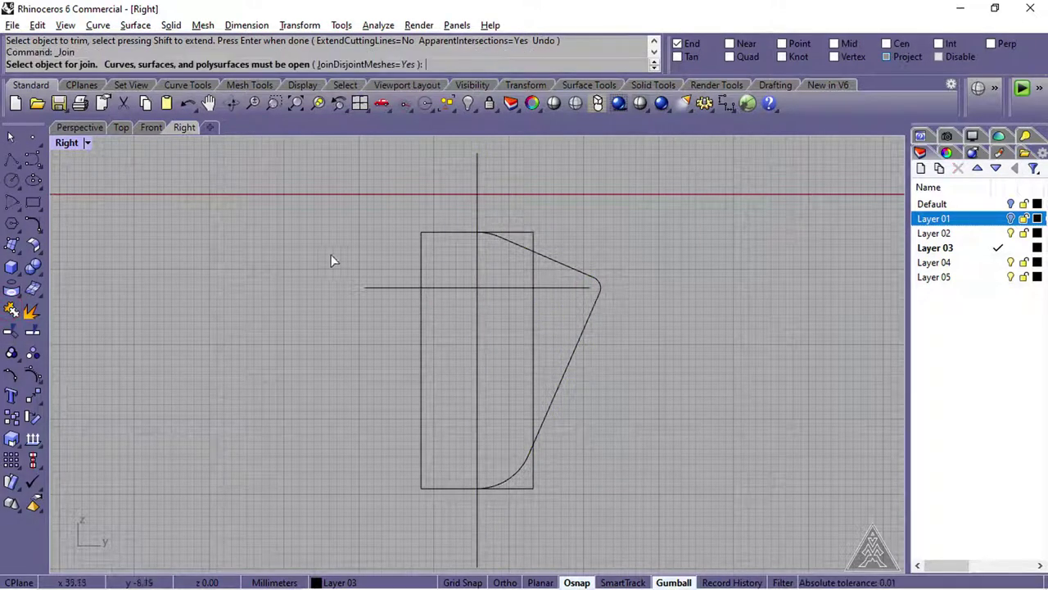
pyautogui.click(492, 238)
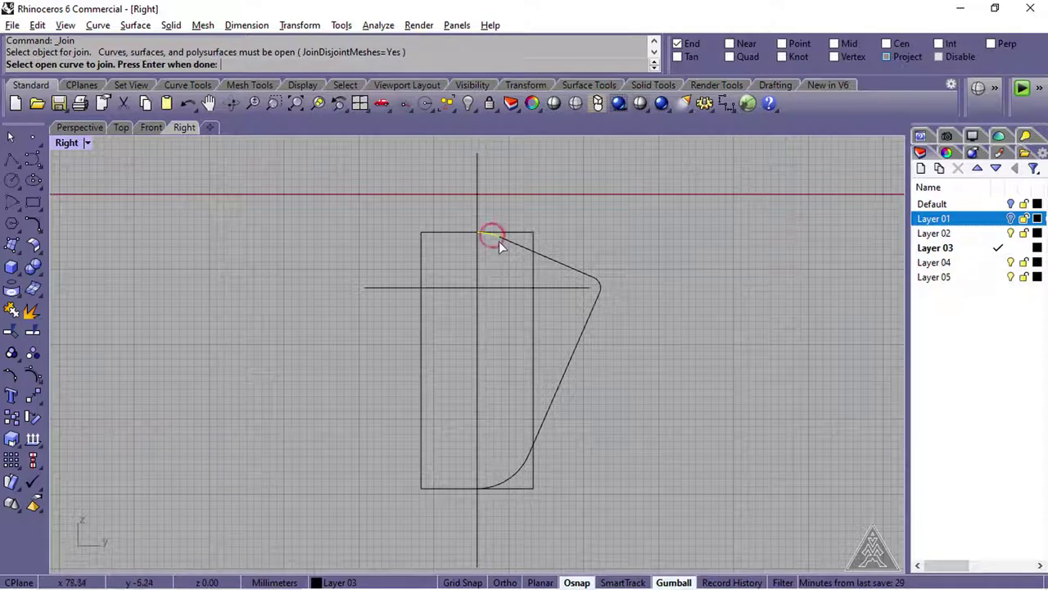
pyautogui.click(598, 287)
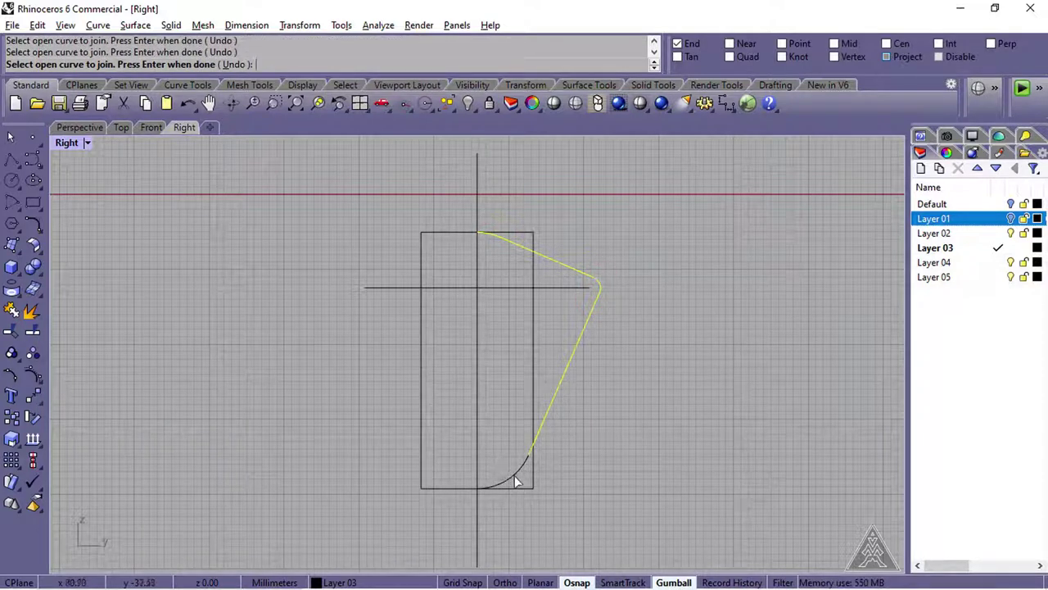
pyautogui.press('Return')
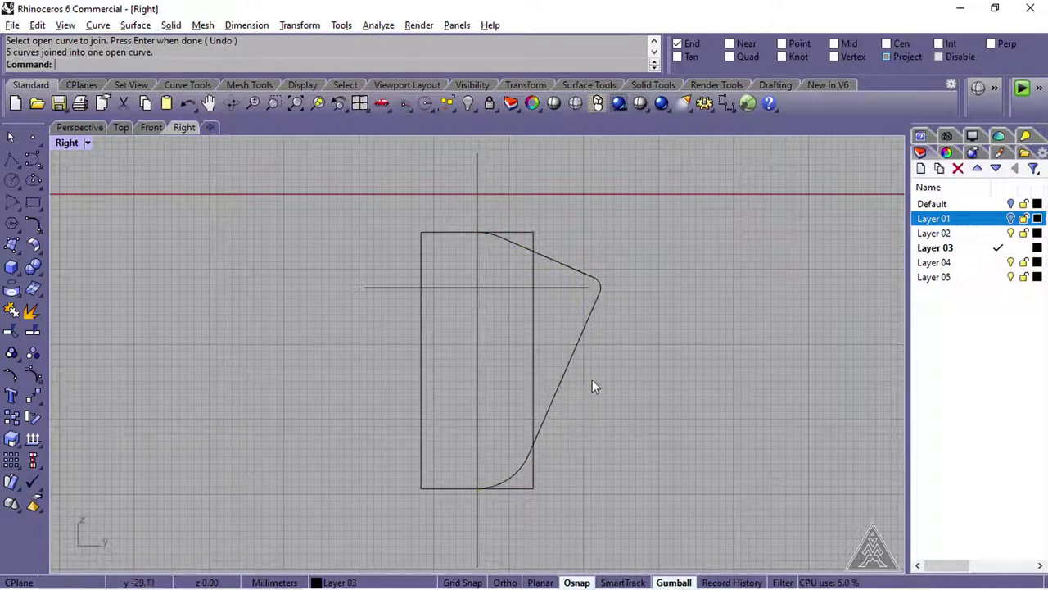
# - Mirror the joined half-profile across the vertical centerline, with Int snap enabled and End snap disabled
pyautogui.click(602, 291)
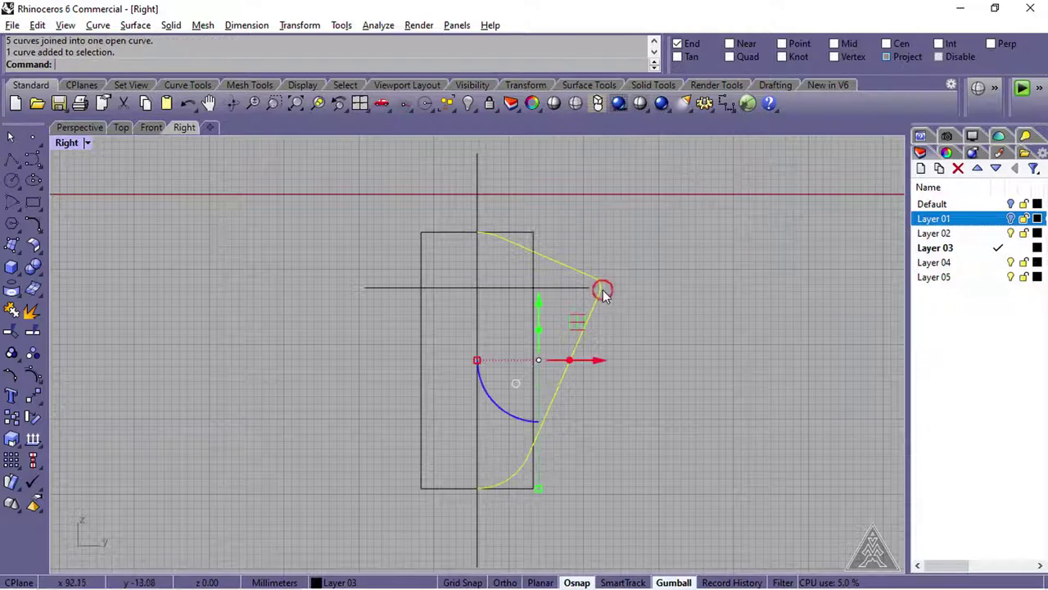
pyautogui.click(33, 396)
pyautogui.click(166, 405)
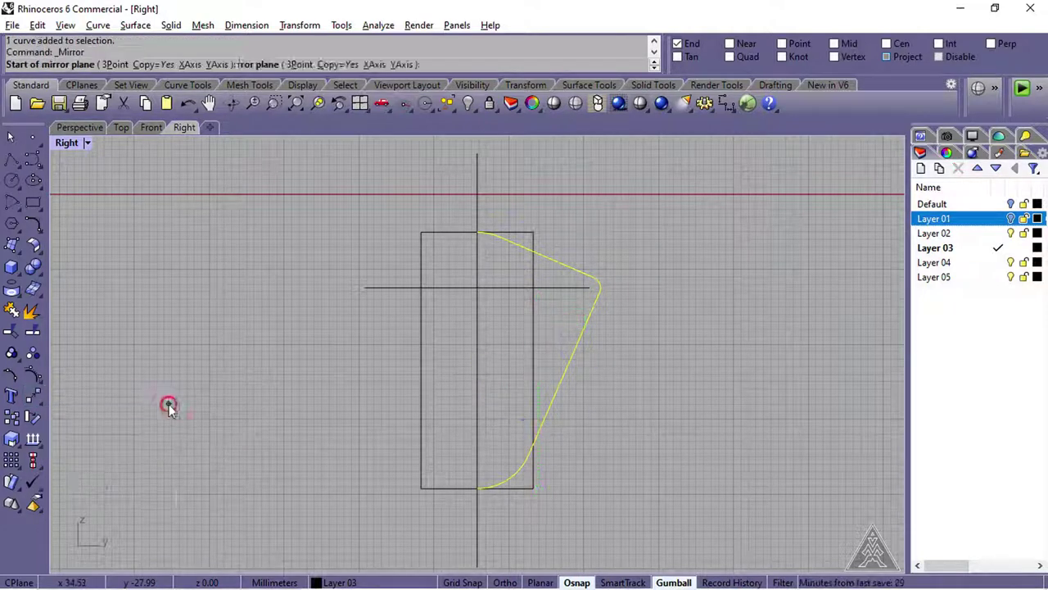
pyautogui.click(682, 46)
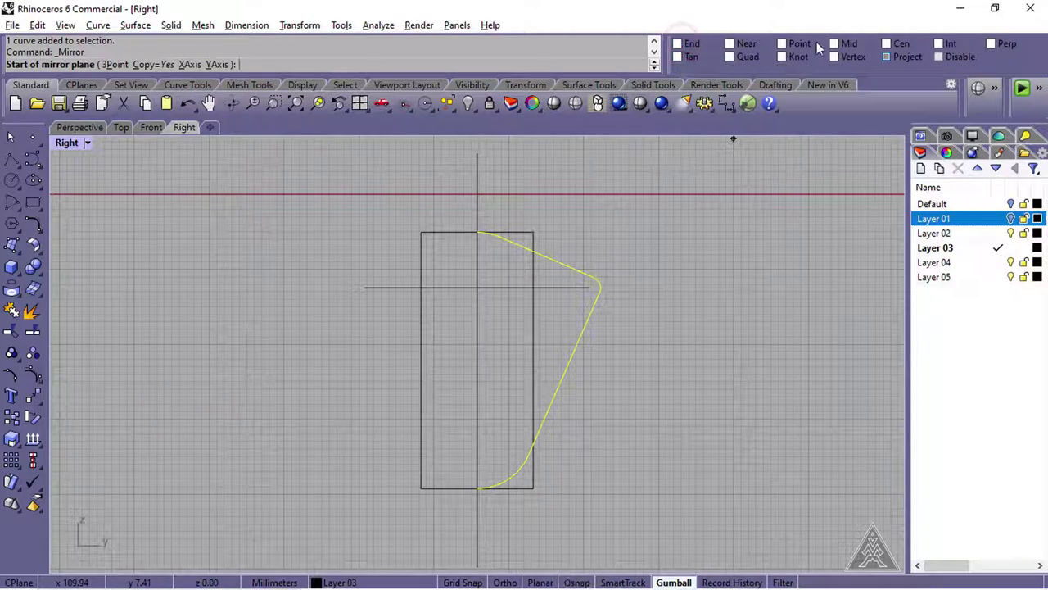
pyautogui.click(940, 44)
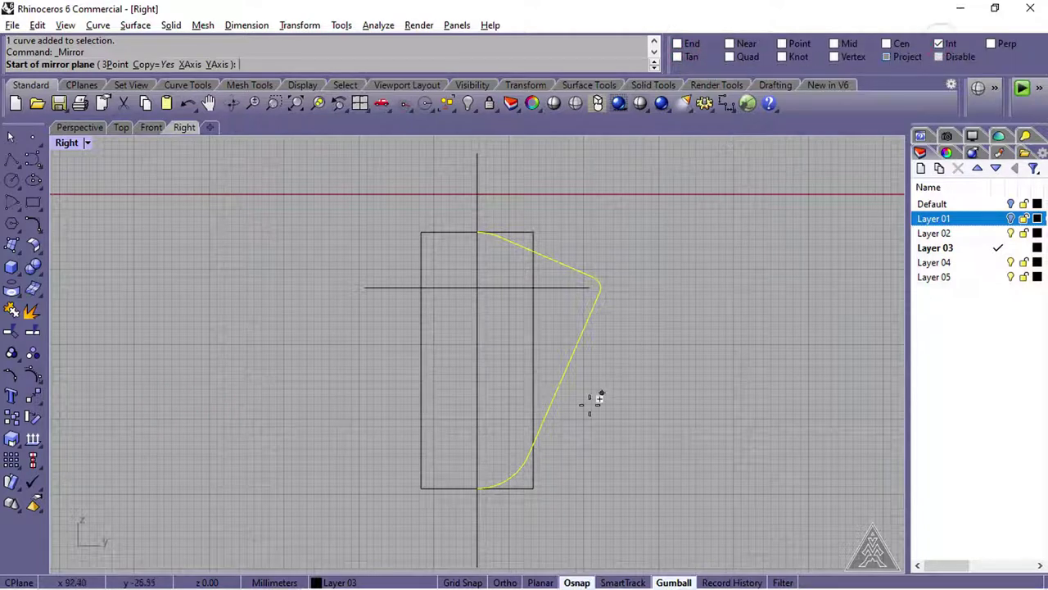
pyautogui.click(479, 287)
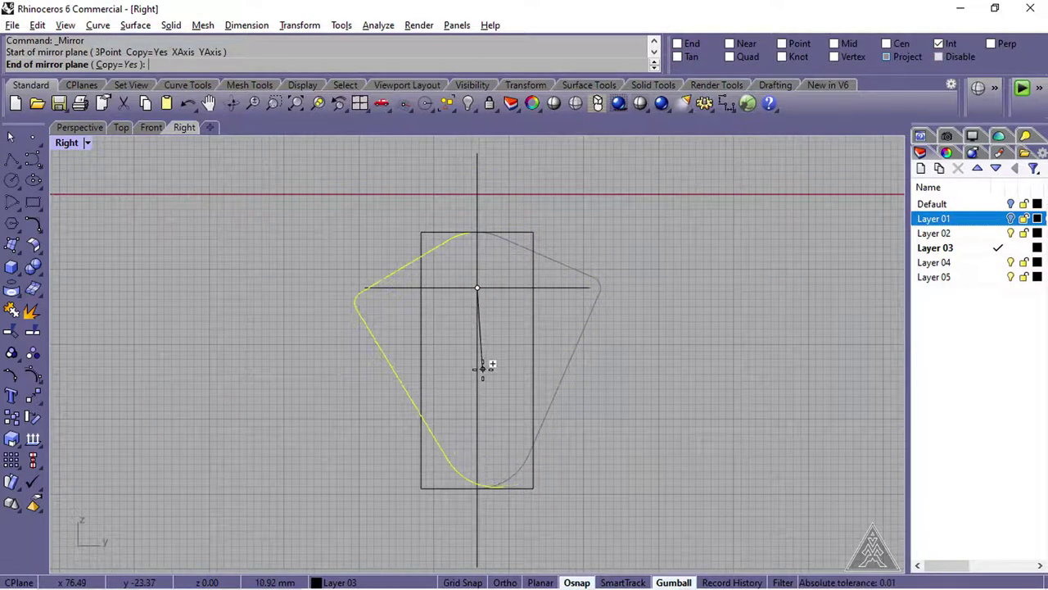
pyautogui.keyDown('shift'); pyautogui.click(479, 385); pyautogui.keyUp('shift')
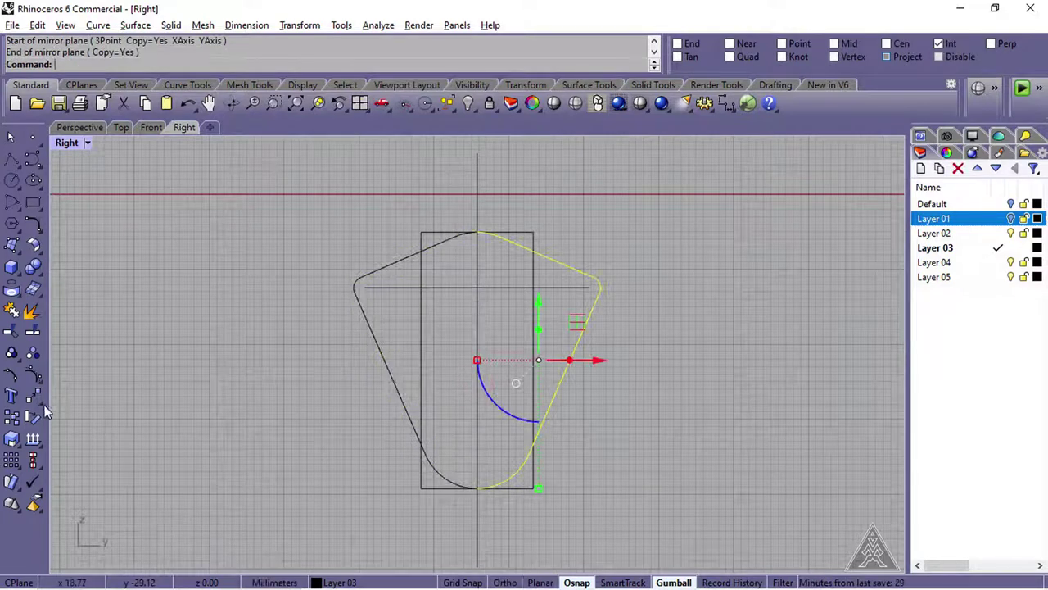
# - Join the original half-profile and its mirrored copy into one closed curve
pyautogui.click(11, 310)
pyautogui.click(394, 266)
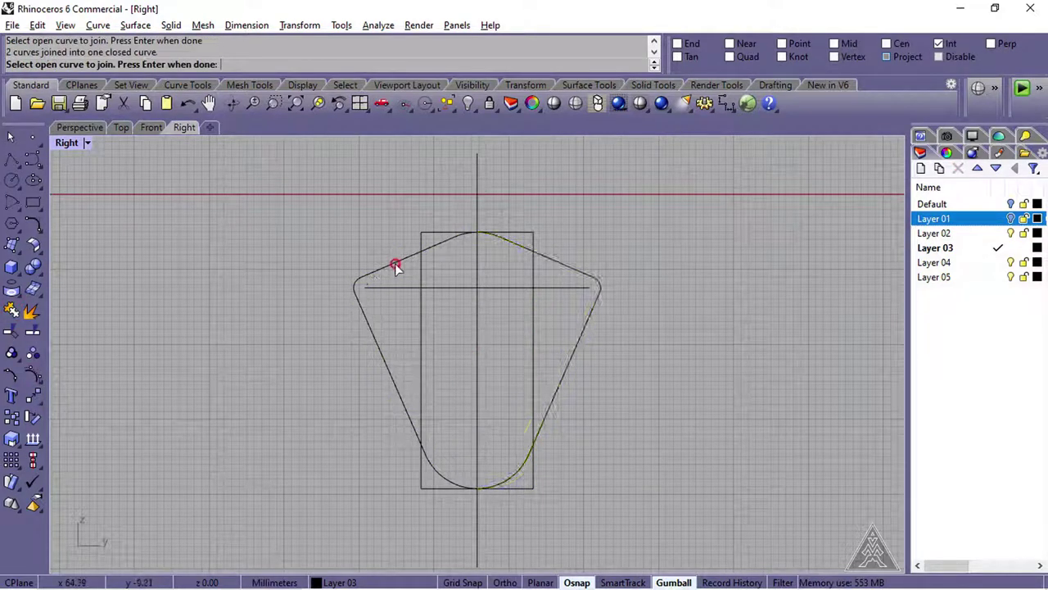
pyautogui.click(251, 317)
# - Draw an ellipse centered in the small upper rectangle, with an 8 mm horizontal half-axis and its second axis ending where the centerline meets the rectangle's top edge
pyautogui.scroll(-3, 270, 419)
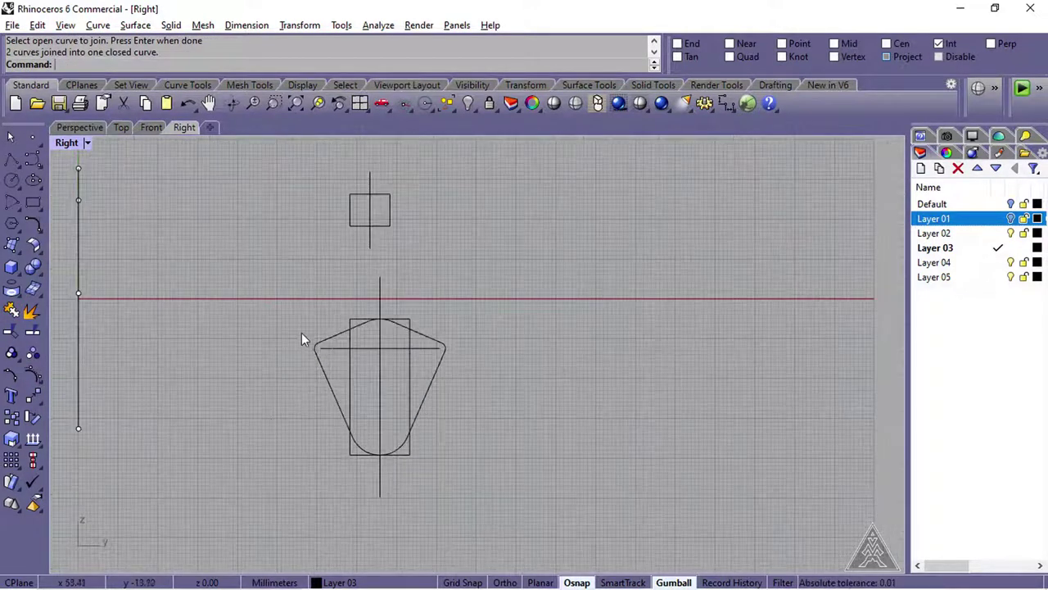
pyautogui.scroll(2, 304, 190)
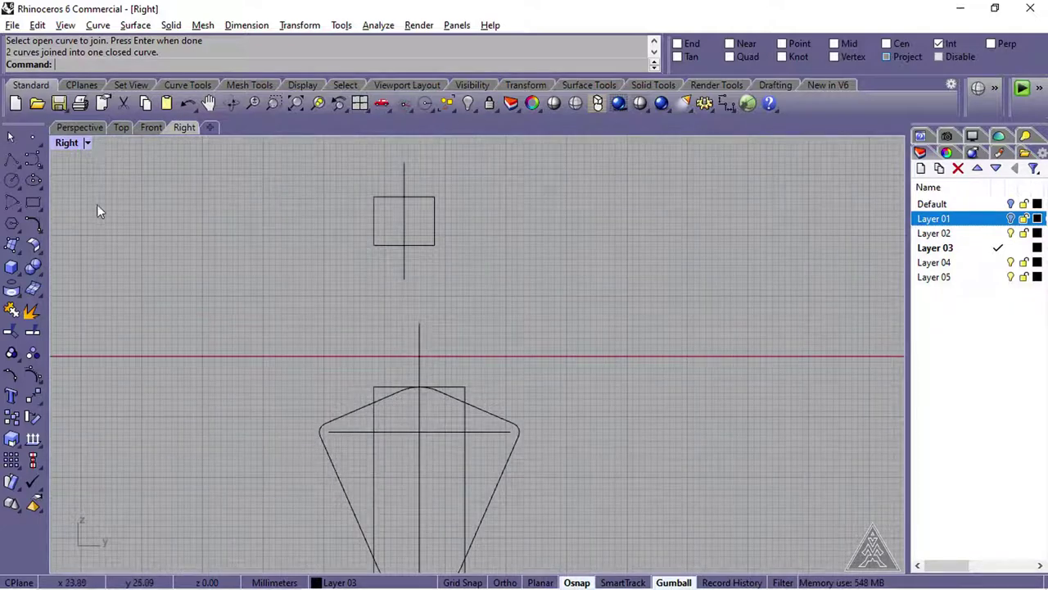
pyautogui.click(34, 181)
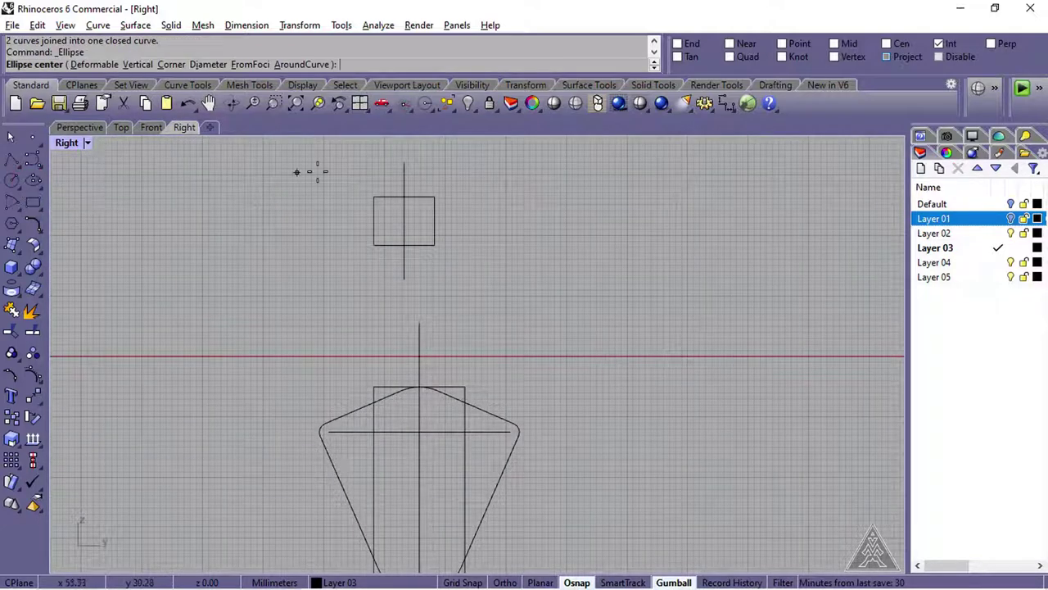
pyautogui.click(886, 44)
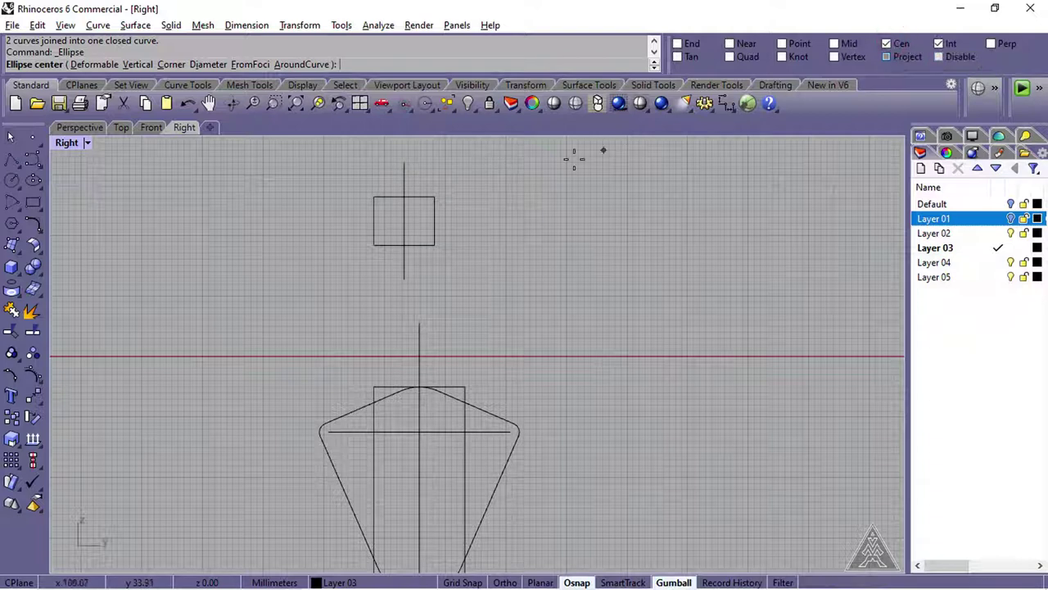
pyautogui.click(404, 220)
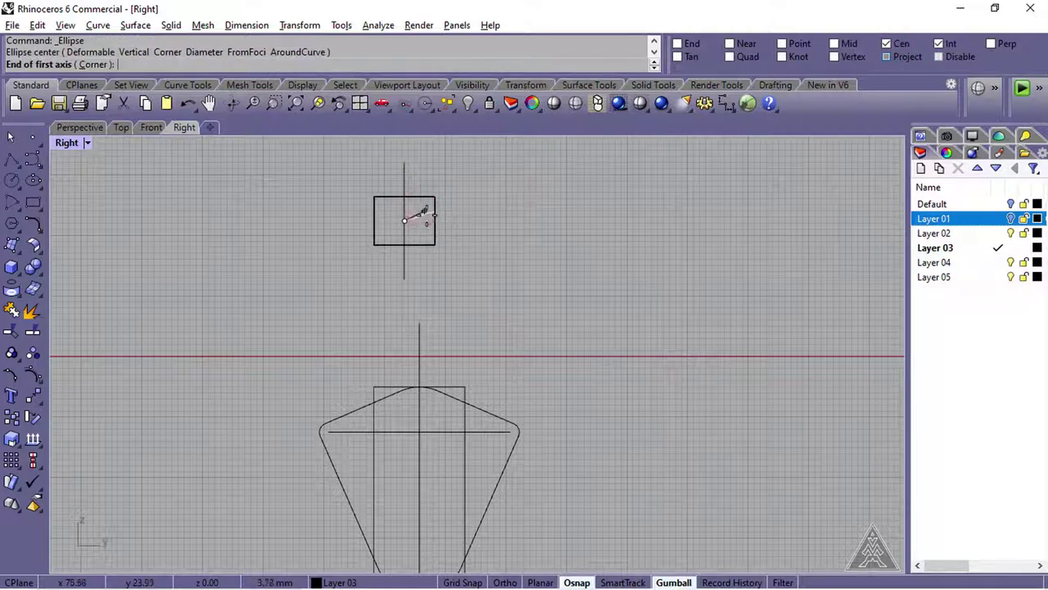
pyautogui.write('8')
pyautogui.press('Return')
pyautogui.keyDown('shift'); pyautogui.click(467, 225); pyautogui.keyUp('shift')
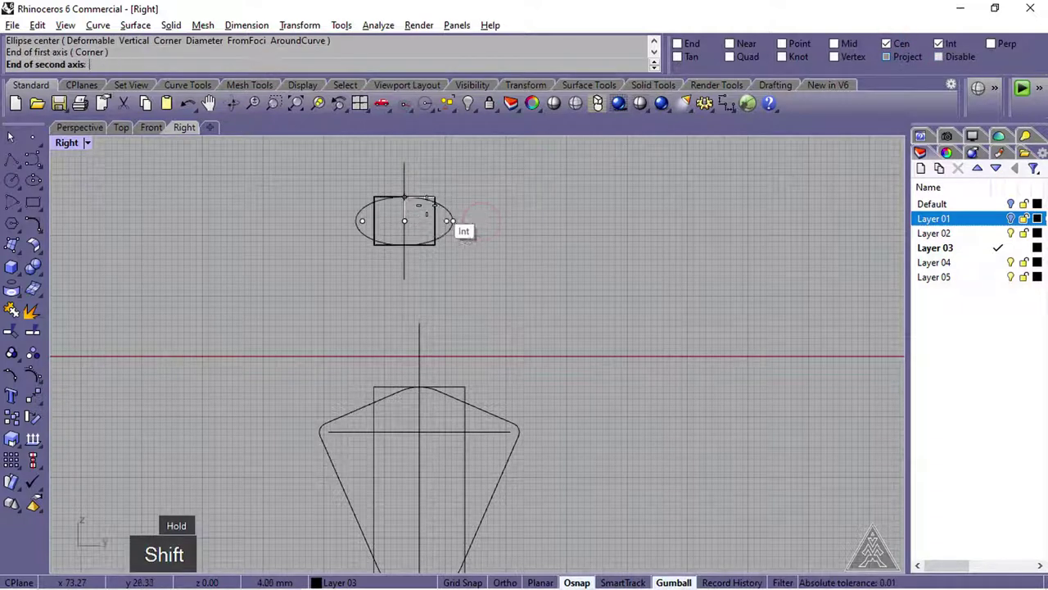
pyautogui.click(894, 43)
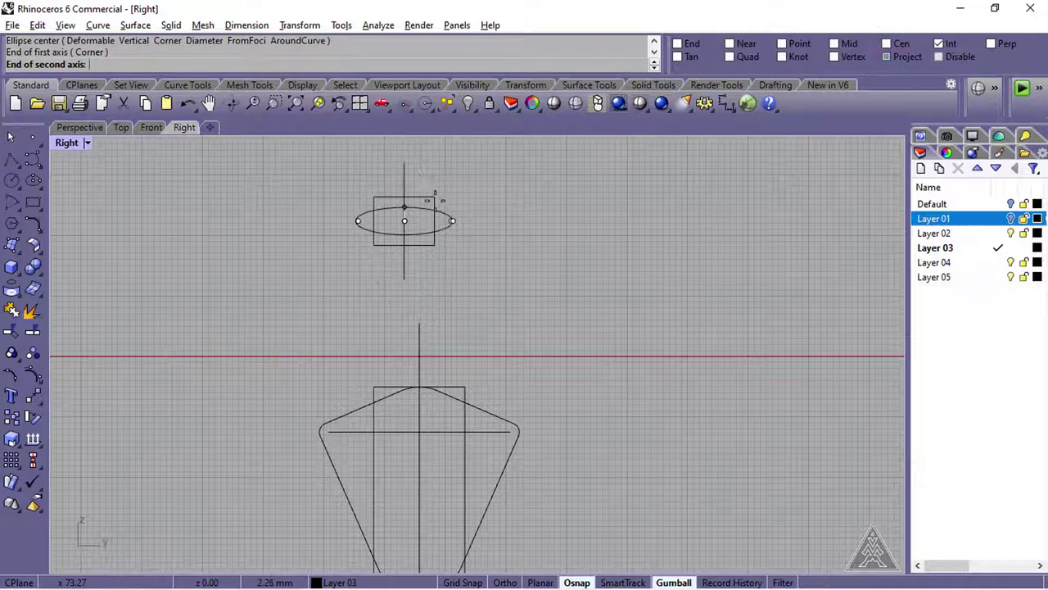
pyautogui.click(401, 202)
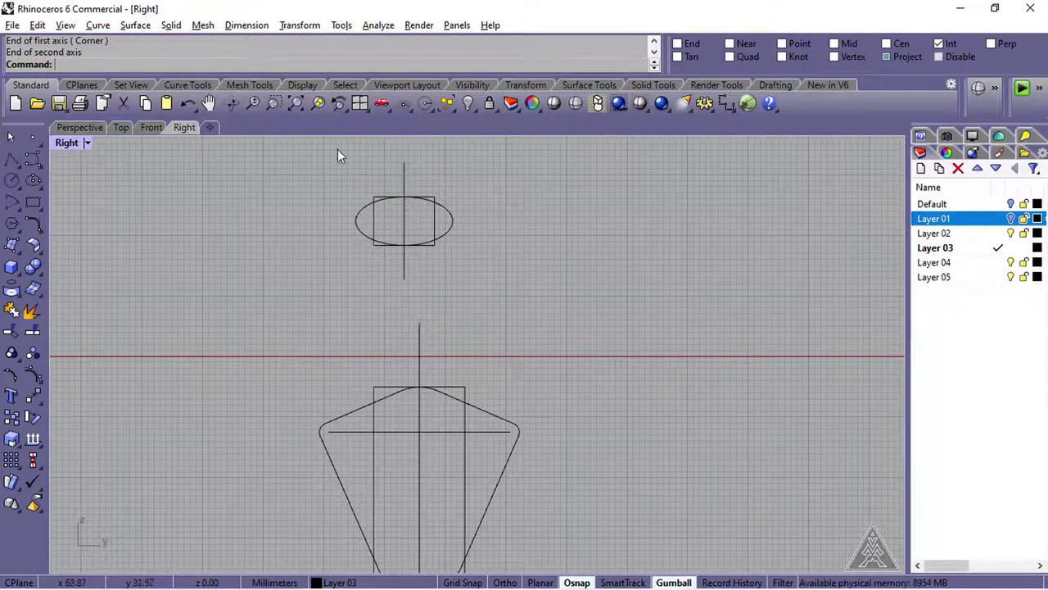
# - In the Front view, make Layer 04 current, hide Layer 03 and show Layer 01, keeping Layer 02 visible
pyautogui.click(295, 103)
pyautogui.click(79, 127)
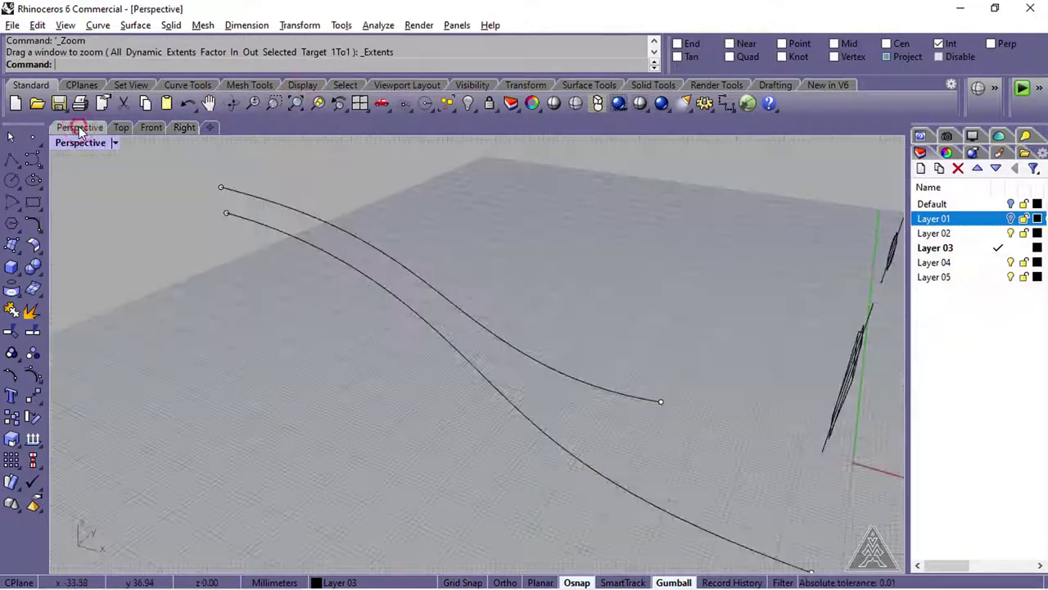
pyautogui.hotkey('ctrl', 'shift', 'e')
pyautogui.click(151, 128)
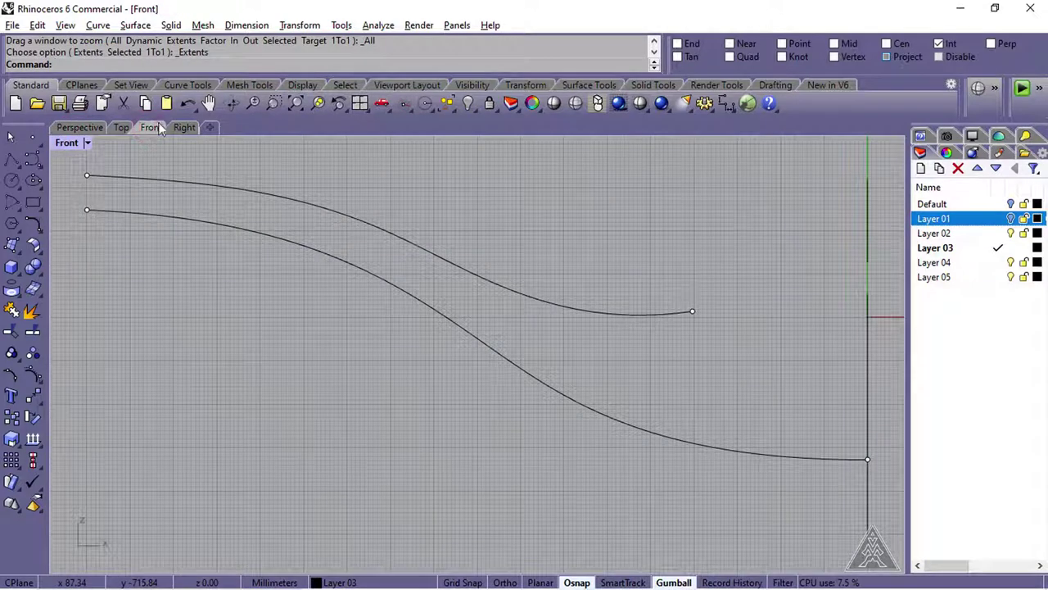
pyautogui.scroll(-2, 392, 330)
pyautogui.moveTo(746, 277); pyautogui.dragTo(581, 296, button='right')
pyautogui.click(998, 262)
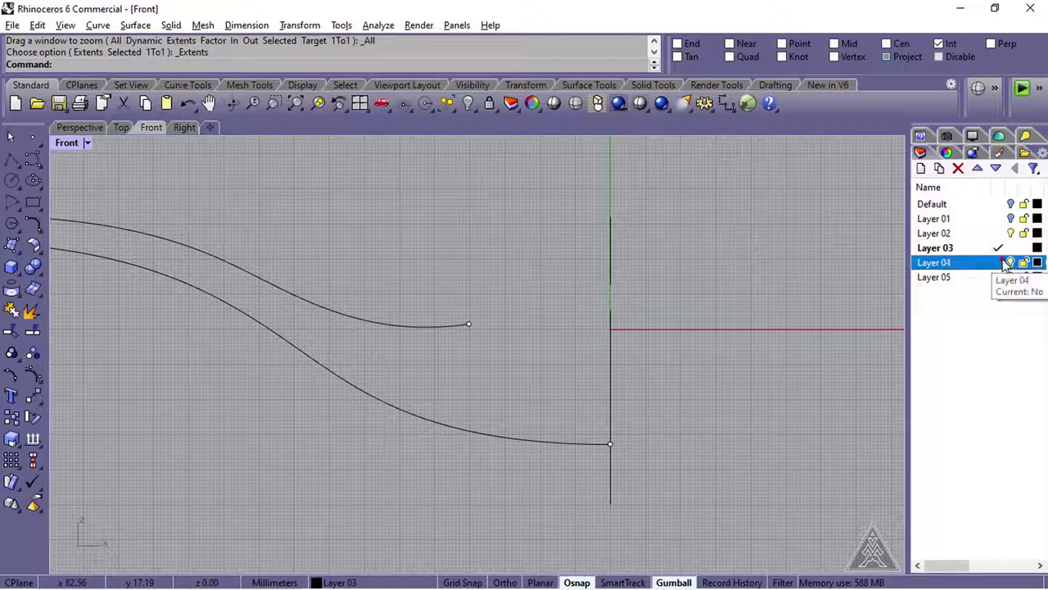
pyautogui.click(1011, 248)
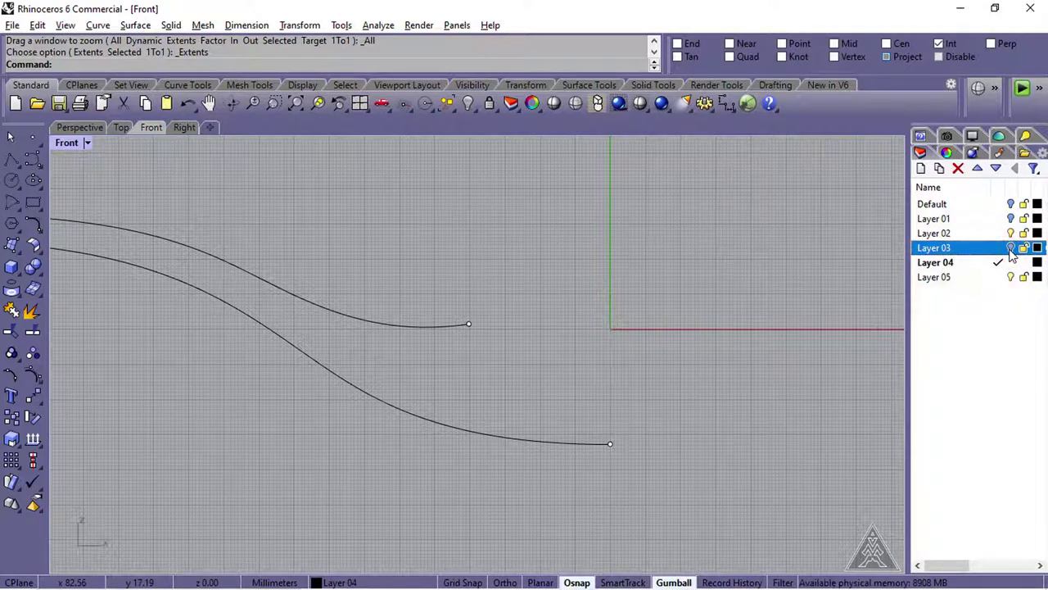
pyautogui.click(1011, 234)
pyautogui.click(1010, 233)
pyautogui.click(1011, 219)
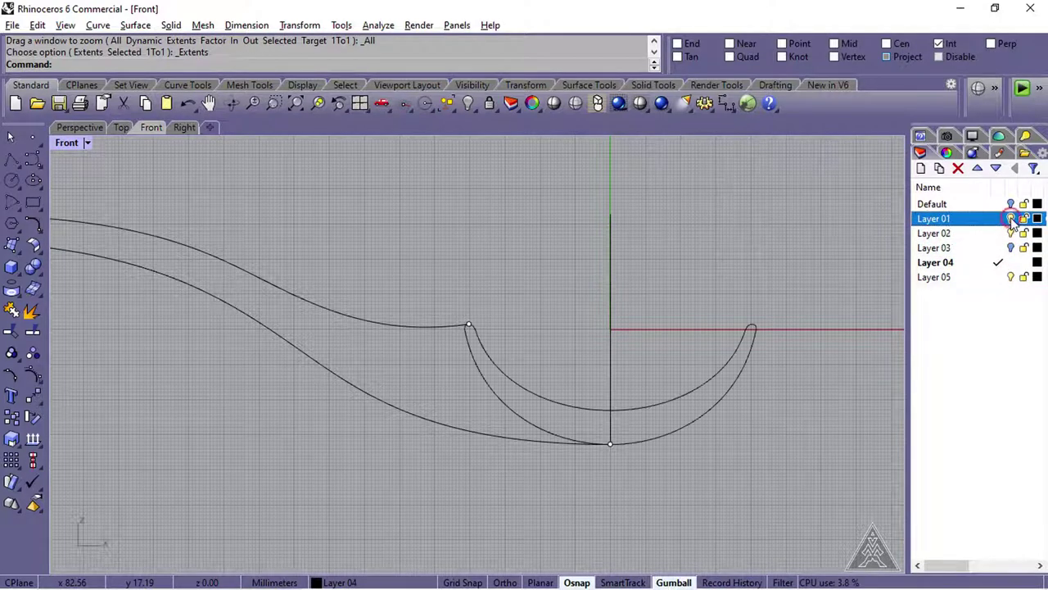
# - Extend the upper side curve from the crescent's left tip to the vertical centerline, using the Natural extension type
pyautogui.click(34, 226)
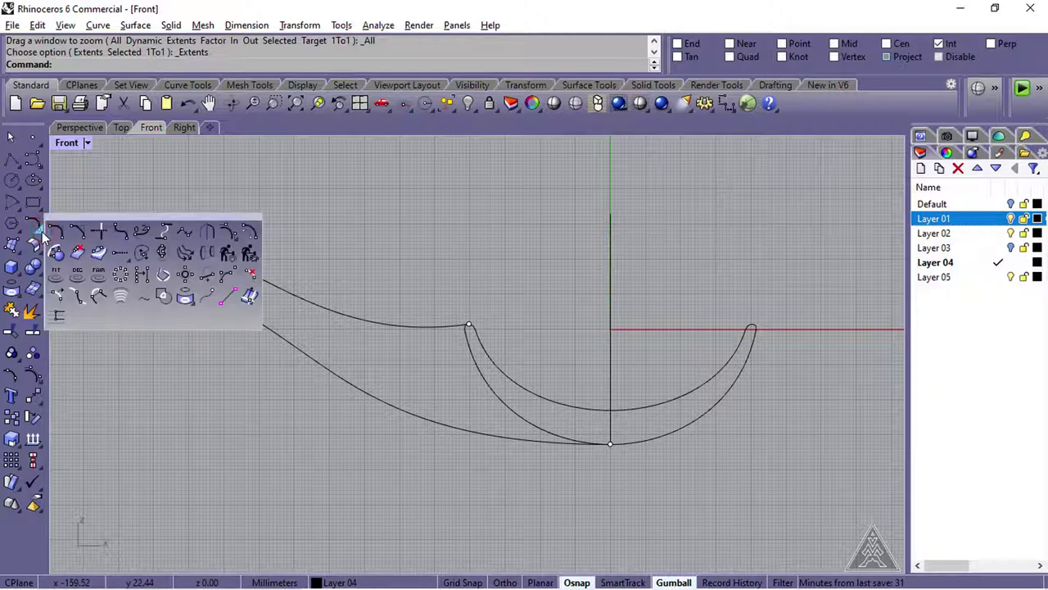
pyautogui.click(119, 253)
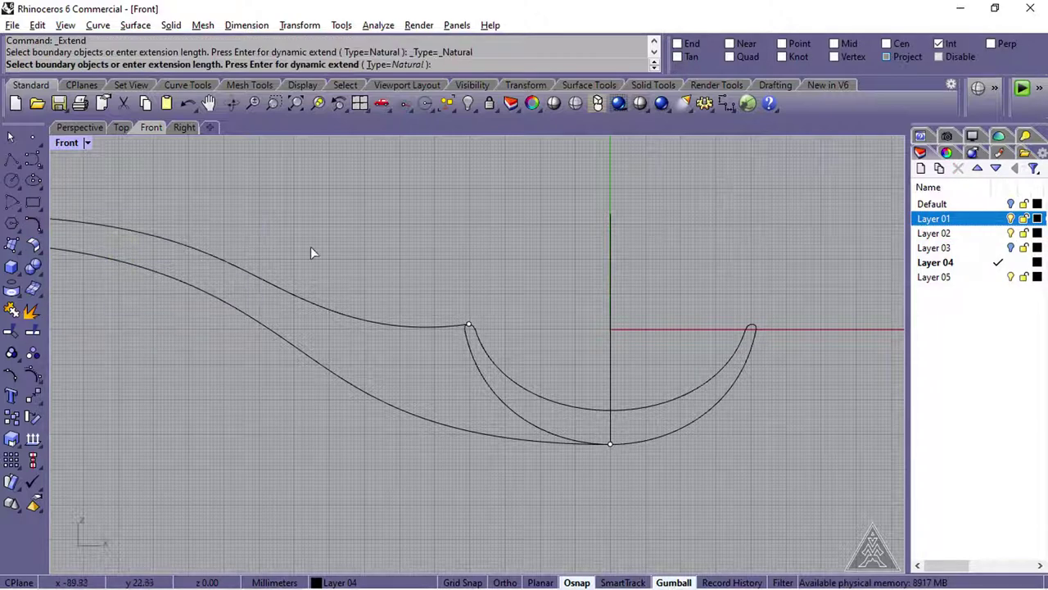
pyautogui.click(610, 273)
pyautogui.press('Return')
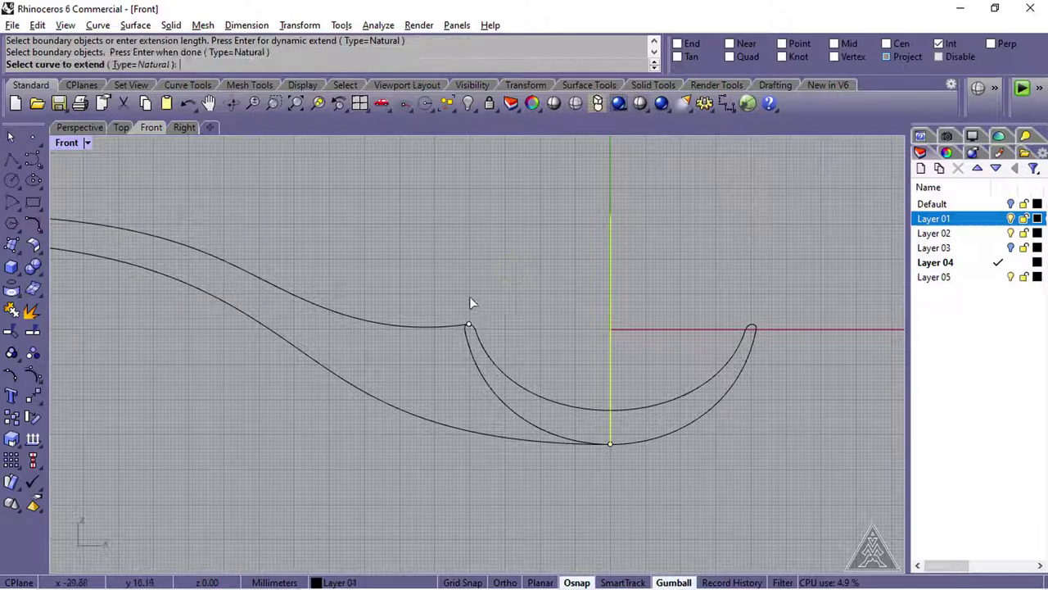
pyautogui.click(457, 327)
pyautogui.press('Return')
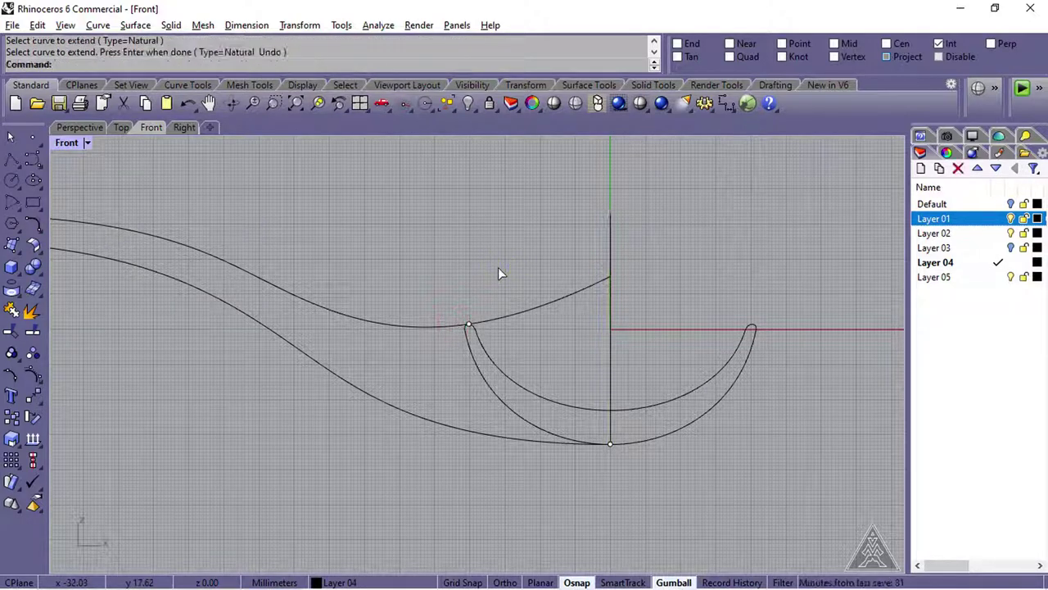
pyautogui.click(273, 103)
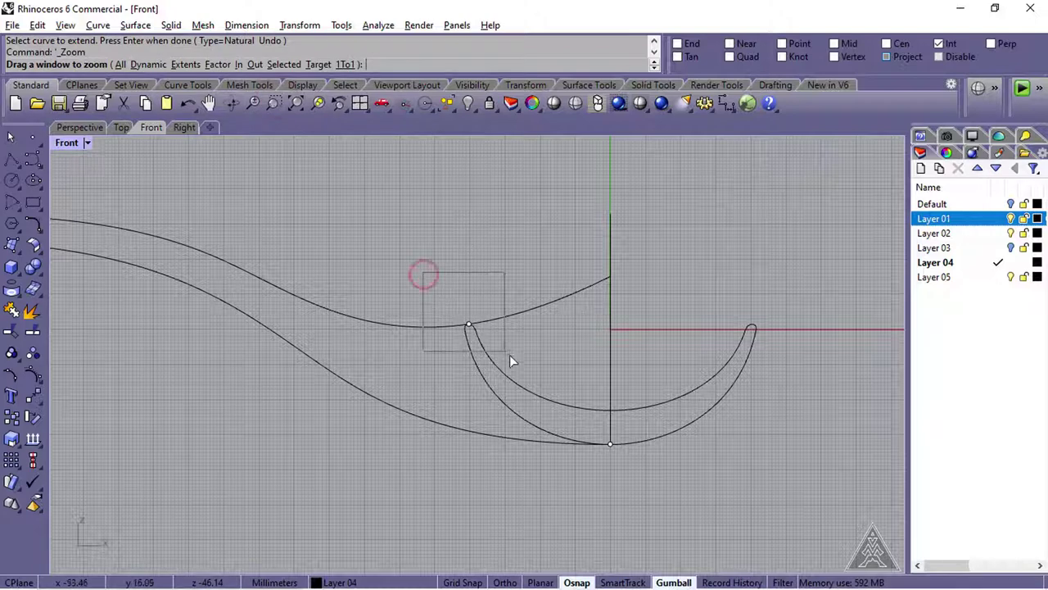
pyautogui.moveTo(509, 358); pyautogui.dragTo(511, 360)
pyautogui.scroll(3, 481, 434)
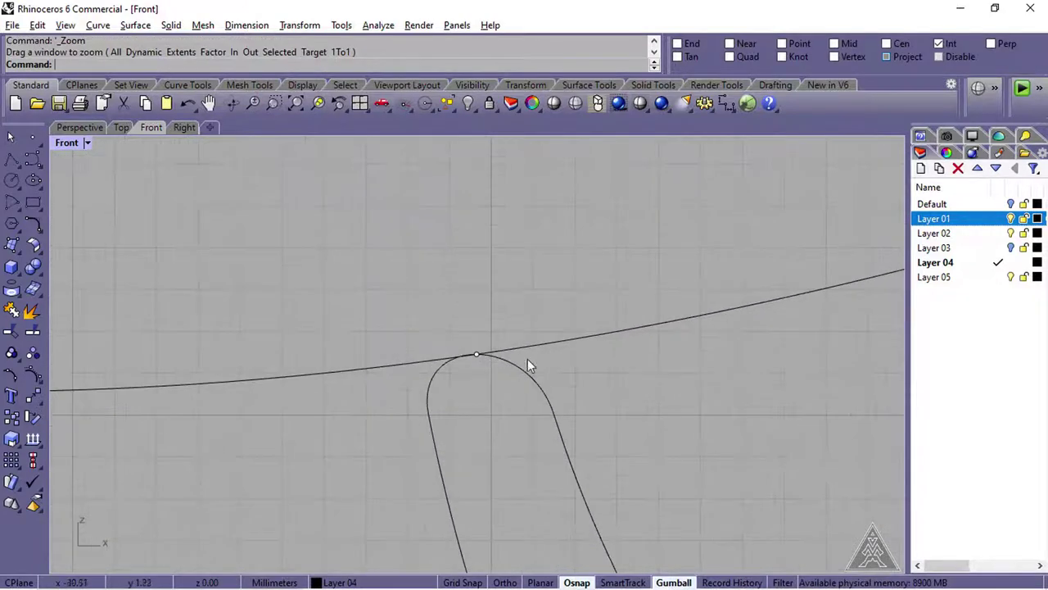
pyautogui.click(557, 341)
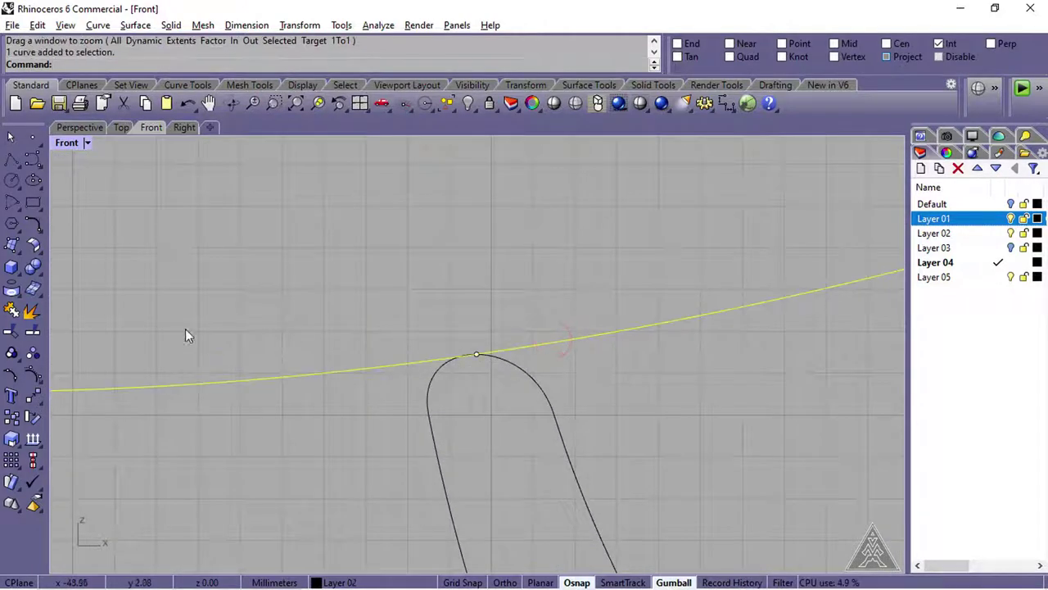
pyautogui.click(11, 376)
pyautogui.scroll(-5, 205, 335)
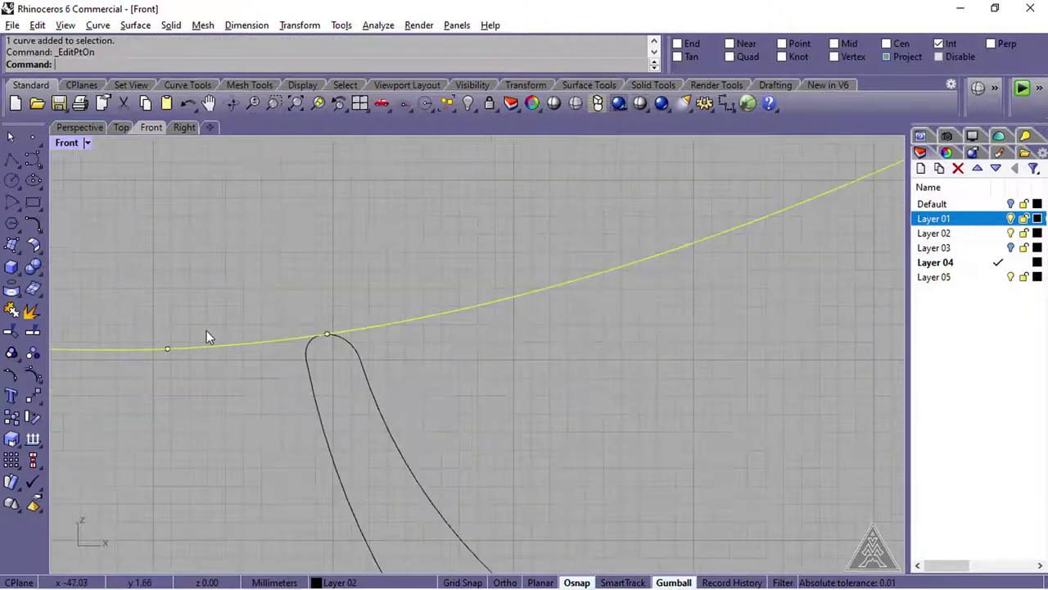
pyautogui.click(34, 376)
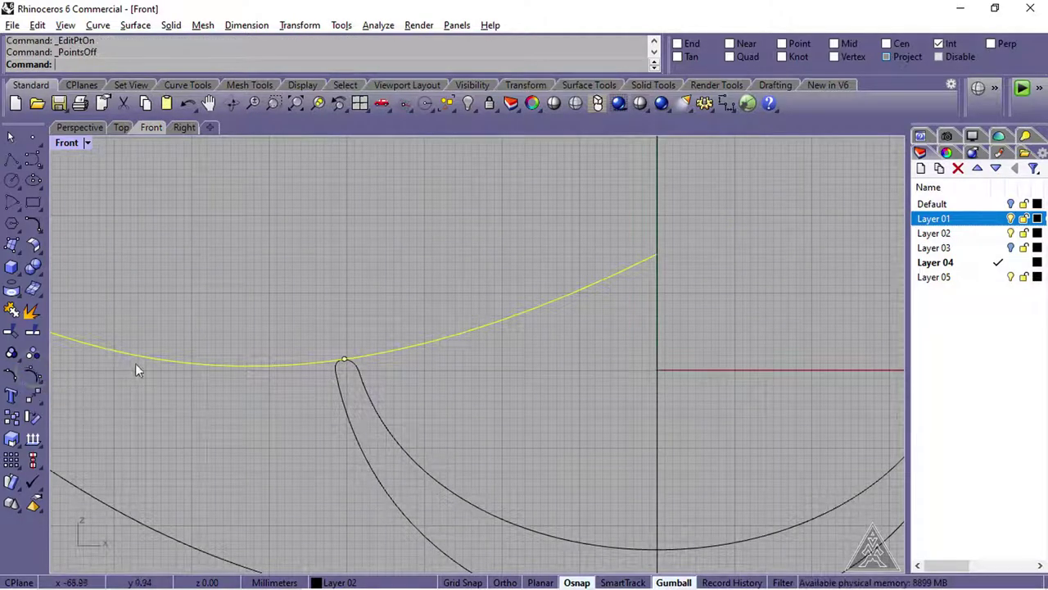
# - Turn on the extended curve's control points and move its end point on the vertical centerline by -0.5 mm vertically
pyautogui.click(150, 358)
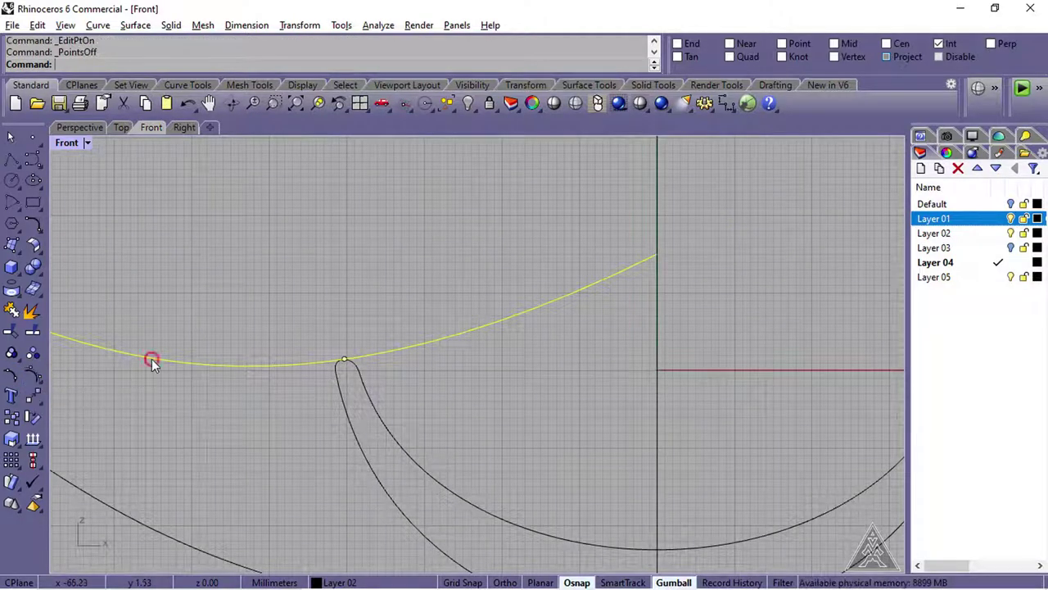
pyautogui.click(33, 374)
pyautogui.moveTo(700, 292); pyautogui.dragTo(701, 293)
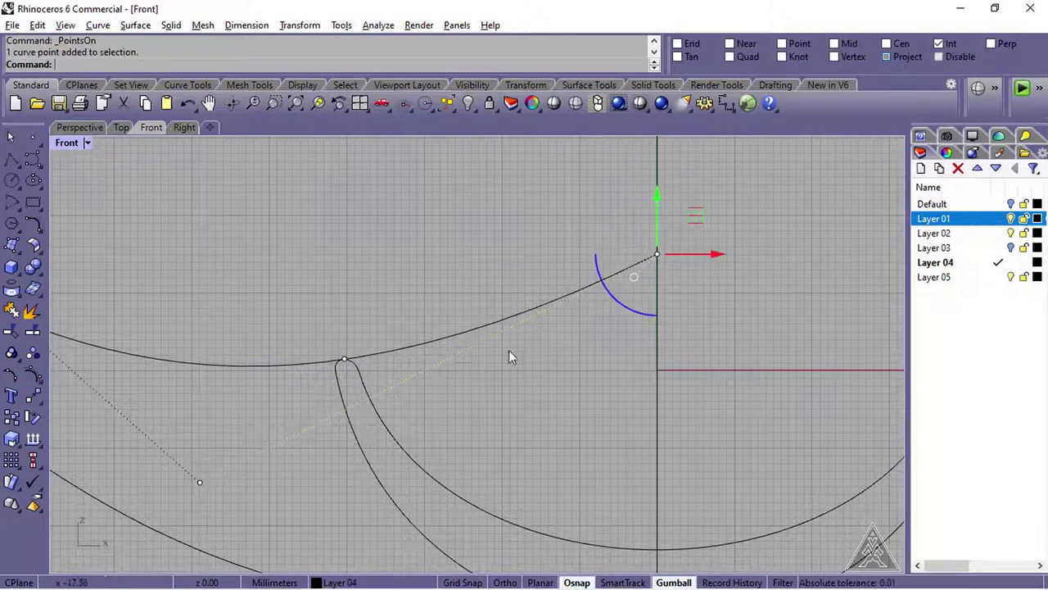
pyautogui.scroll(4, 451, 366)
pyautogui.moveTo(644, 364); pyautogui.dragTo(576, 379, button='right')
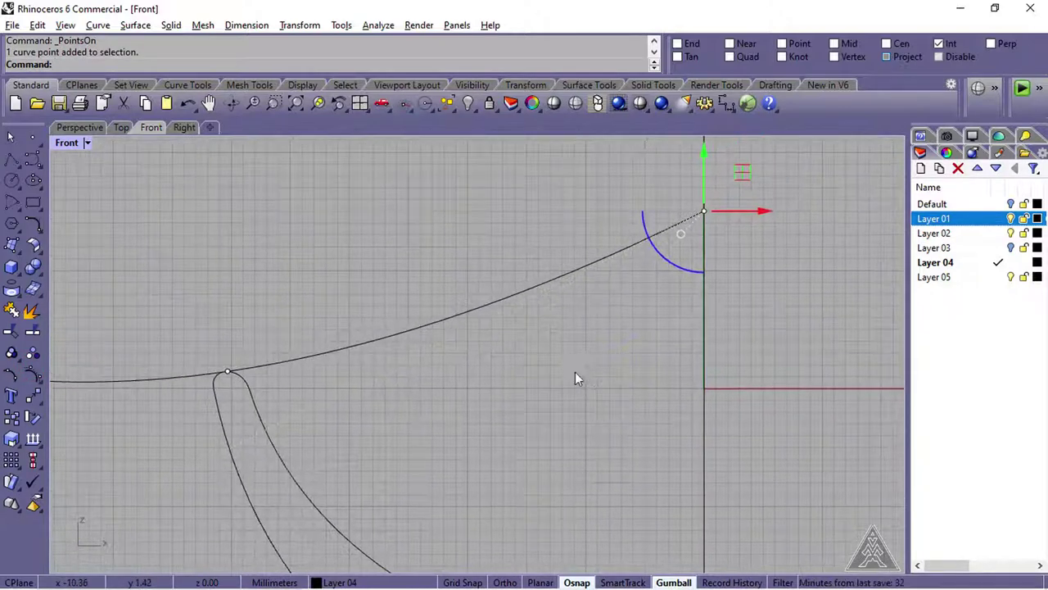
pyautogui.click(705, 156)
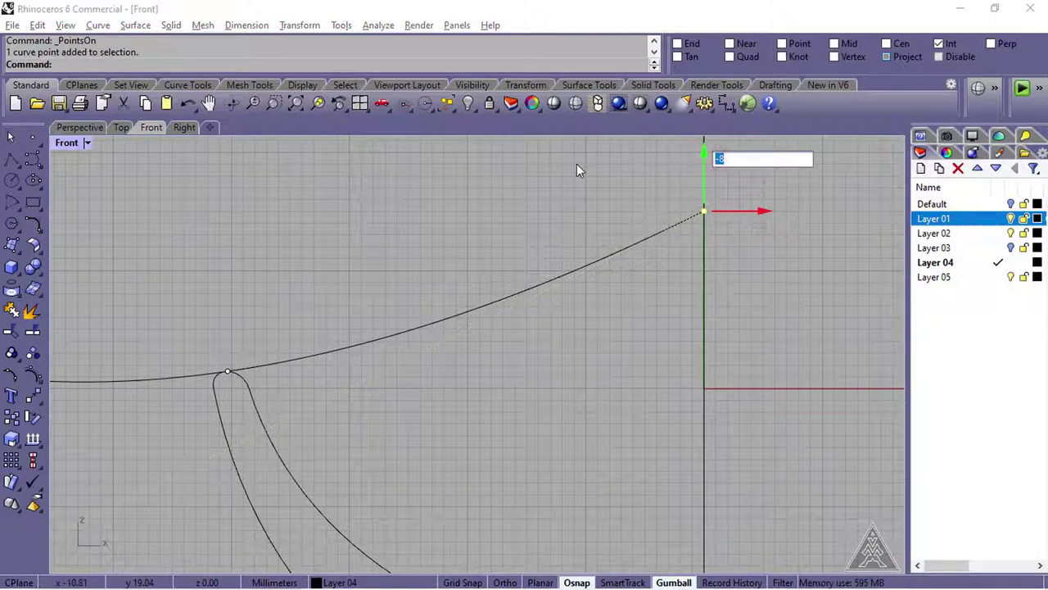
pyautogui.write('-0')
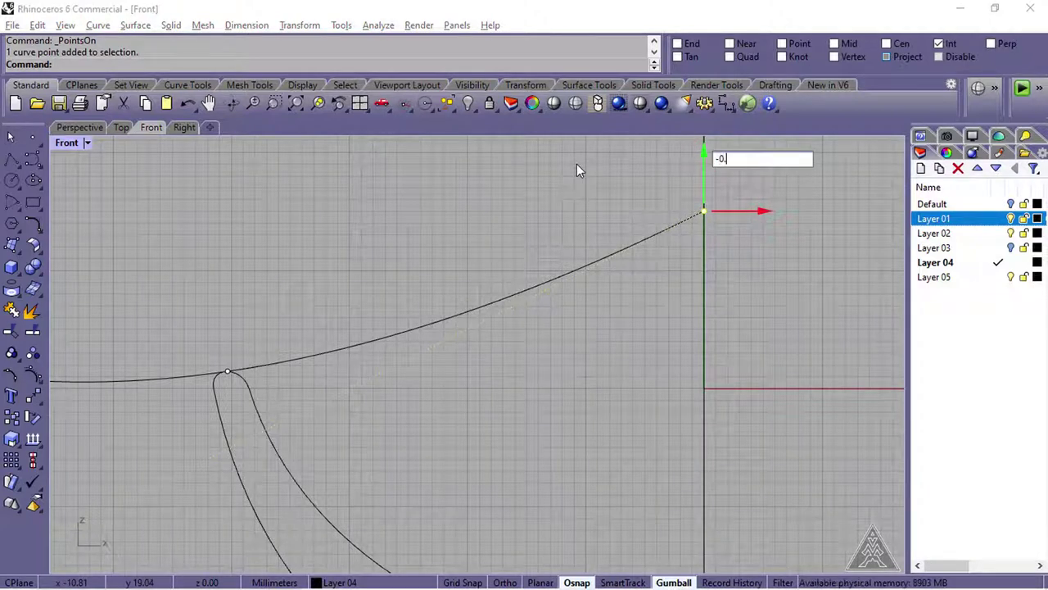
pyautogui.write('.5')
pyautogui.press('Return')
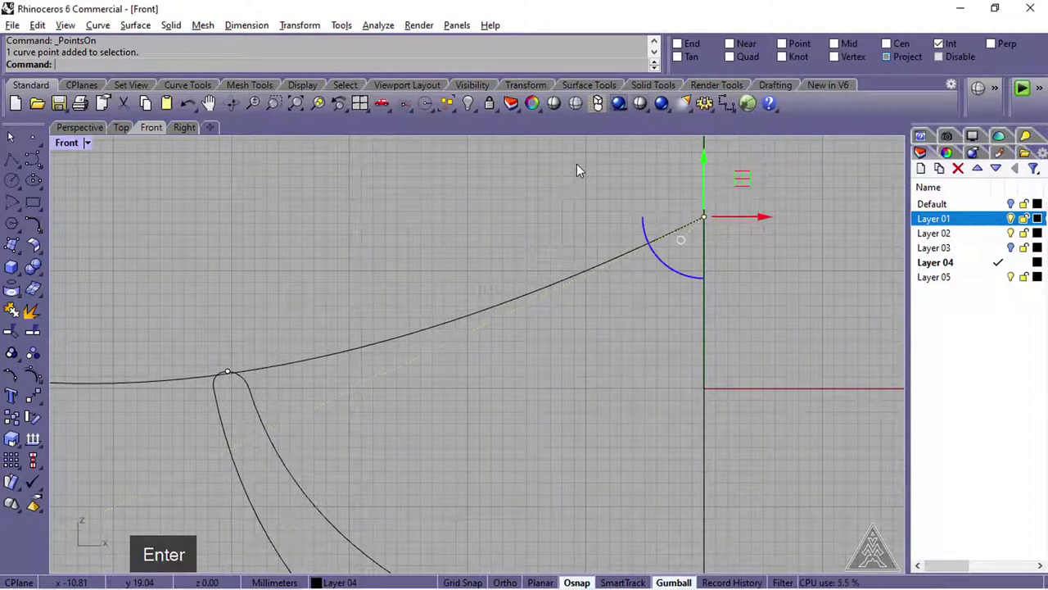
# - Check how the upper side curve passes the crescent's left tip and turn off the curve's control points
pyautogui.click(274, 103)
pyautogui.moveTo(172, 338); pyautogui.dragTo(269, 432)
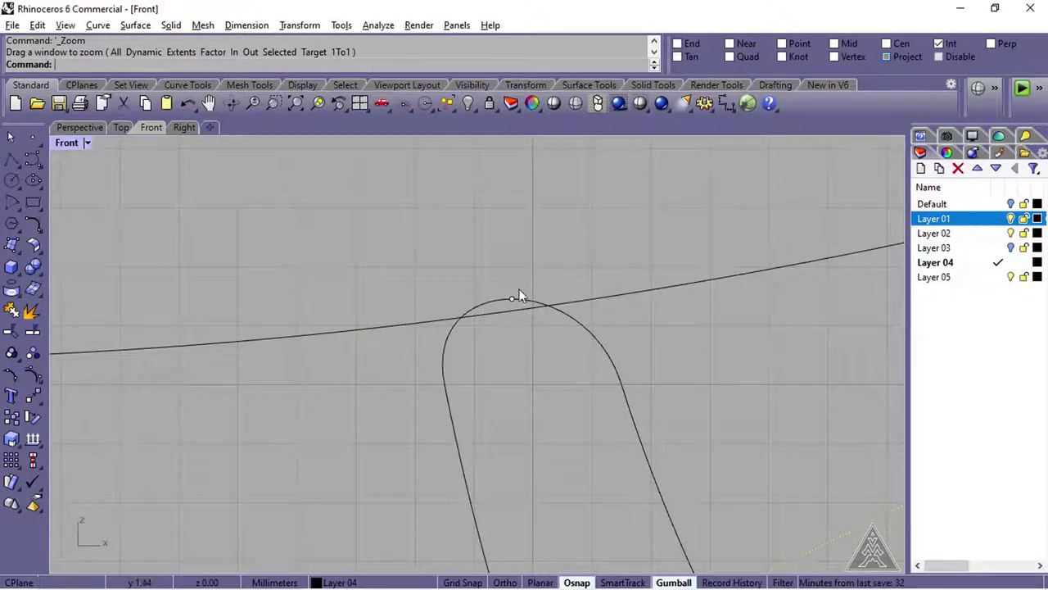
pyautogui.click(296, 102)
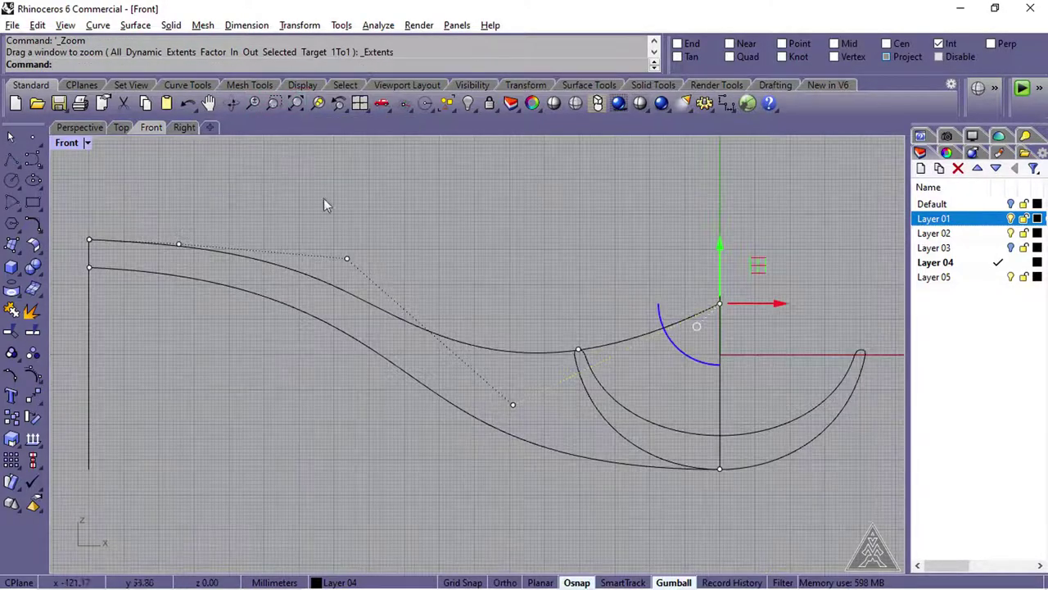
pyautogui.click(534, 232)
pyautogui.press('Escape')
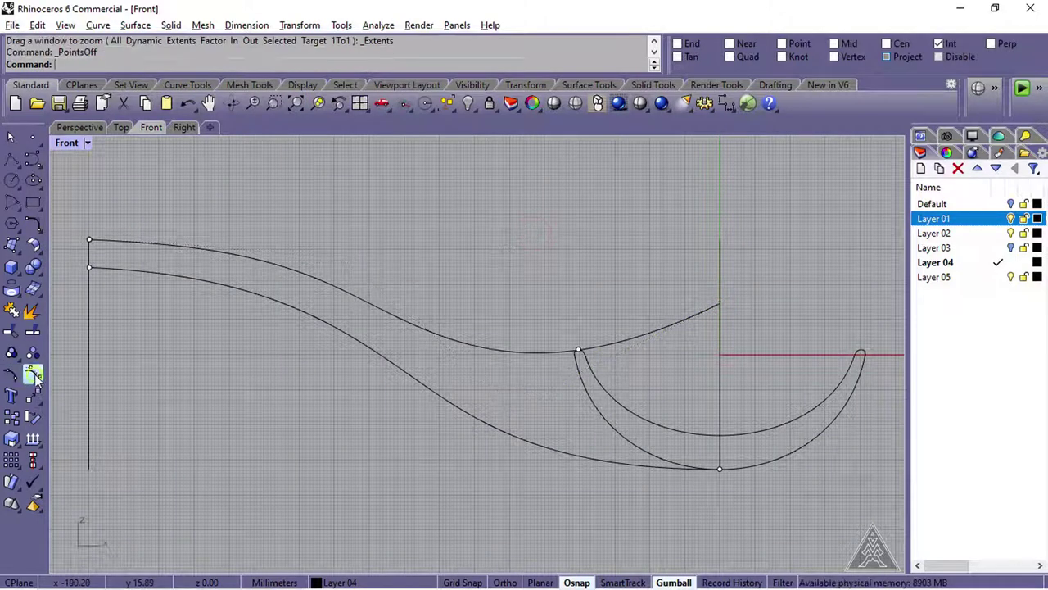
# - In the Perspective view, show the Default layer's ellipse and hide Layer 02 to isolate the bowl's construction curves
pyautogui.click(82, 127)
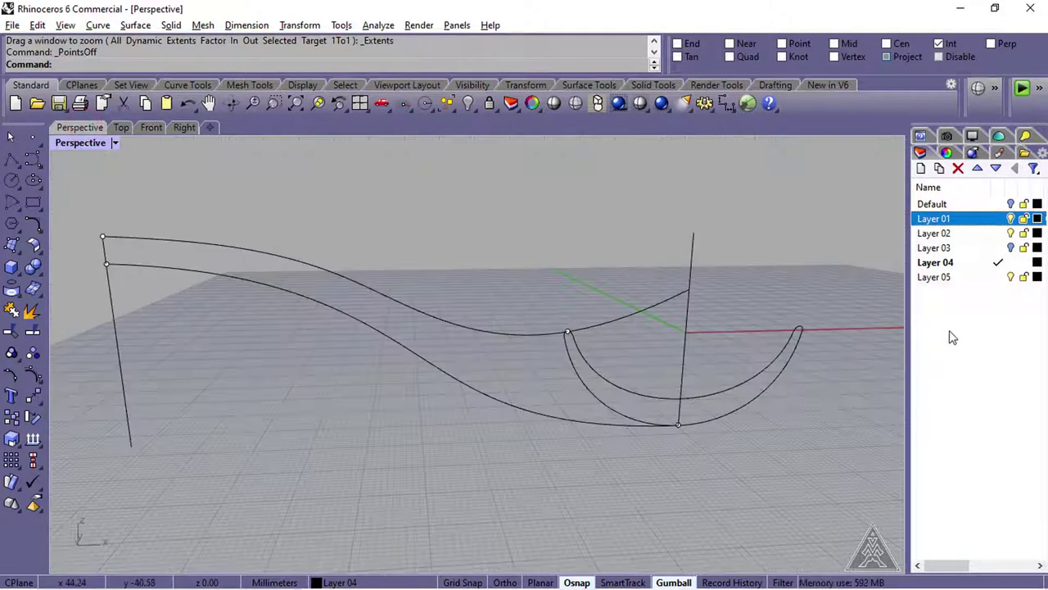
pyautogui.click(1012, 204)
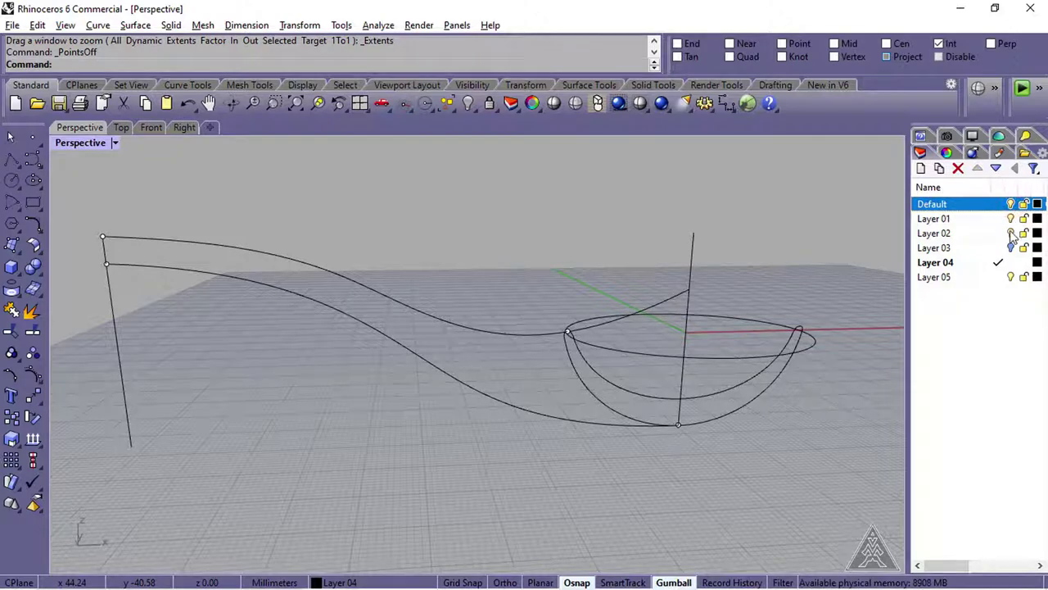
pyautogui.click(1012, 233)
pyautogui.click(273, 102)
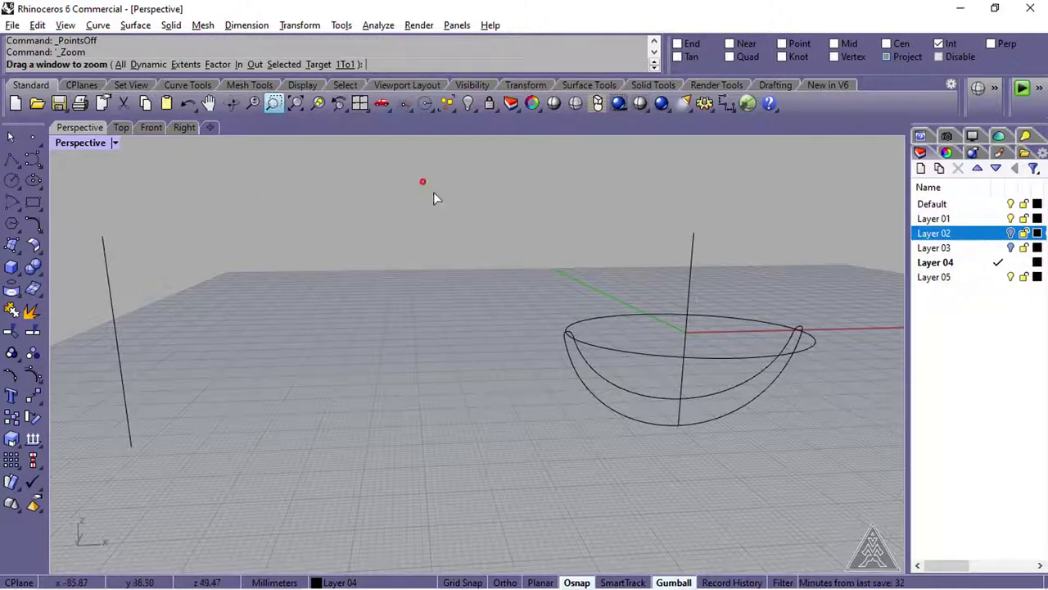
pyautogui.moveTo(433, 197); pyautogui.dragTo(862, 501)
pyautogui.moveTo(774, 313); pyautogui.dragTo(706, 327, button='right')
# - Rail Revolve the half-crescent profile on the positive X side along the ellipse, using the vertical centerline as the axis
pyautogui.click(20, 250)
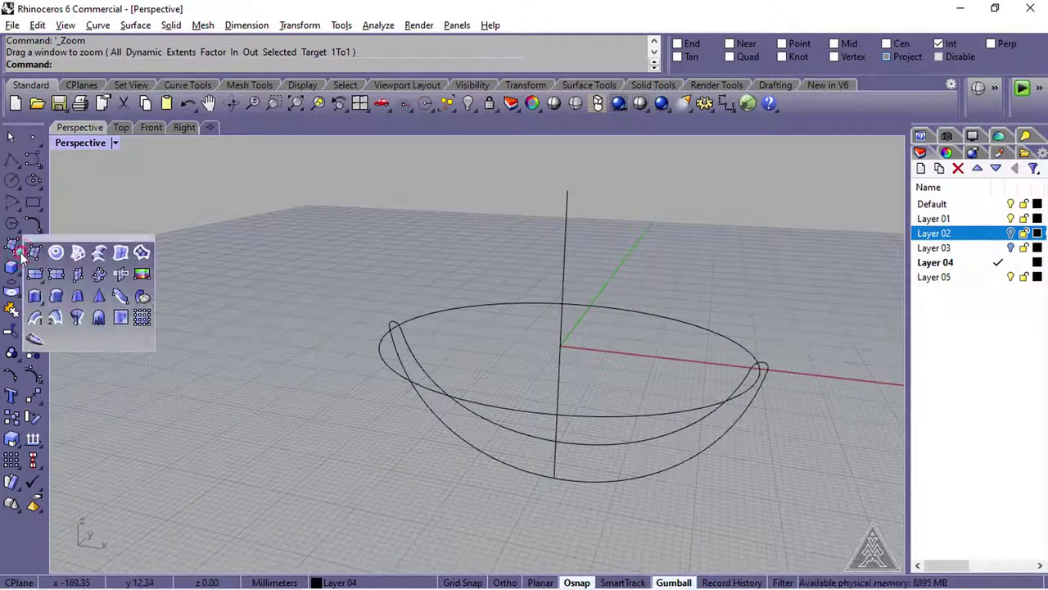
pyautogui.rightClick(78, 317)
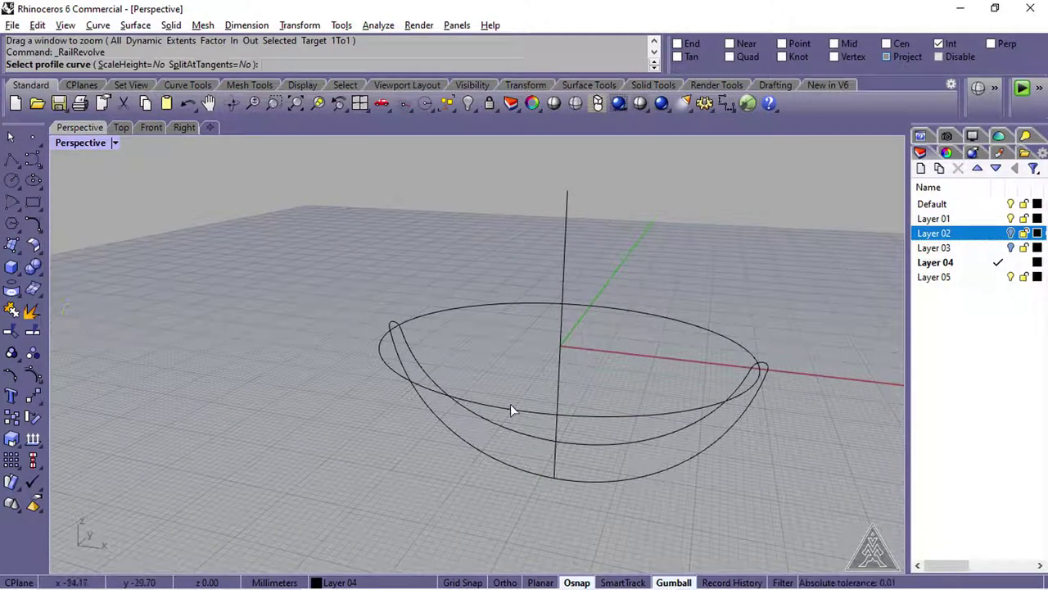
pyautogui.click(702, 423)
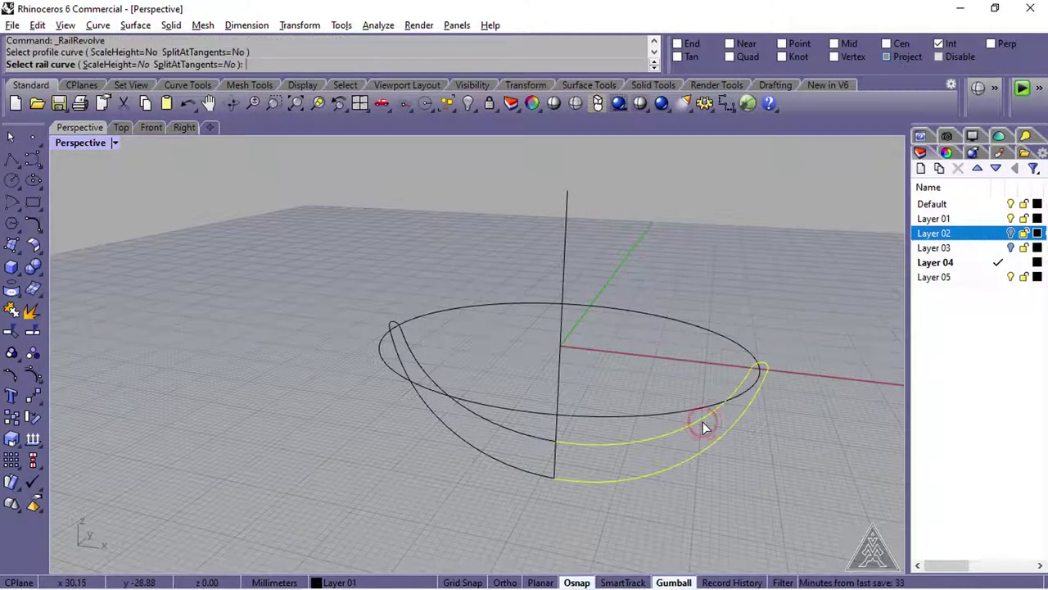
pyautogui.click(726, 334)
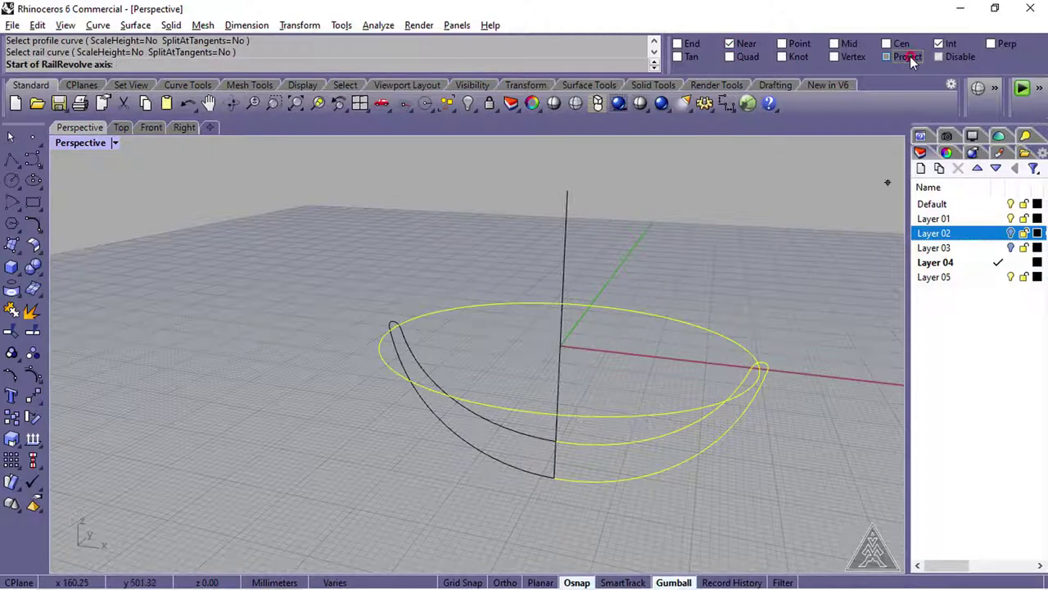
pyautogui.click(558, 386)
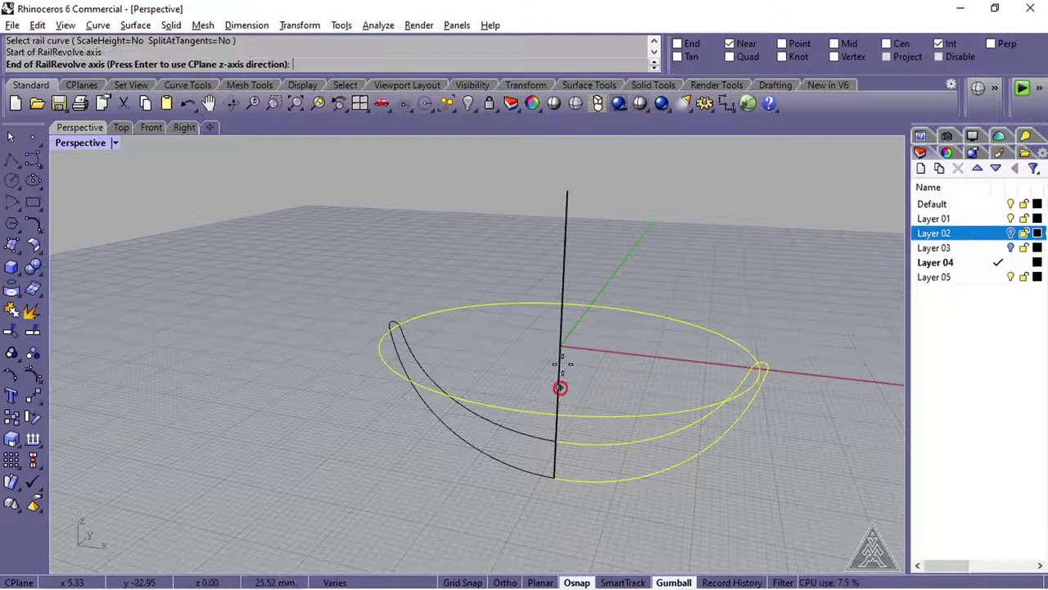
pyautogui.click(564, 243)
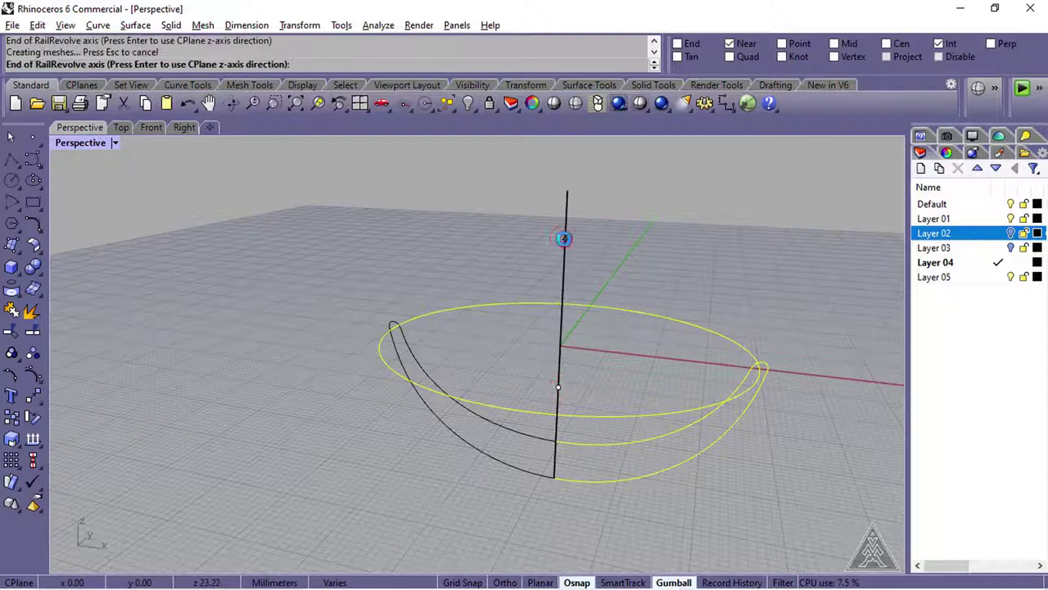
# - Hide Default, Layer 01 and Layer 04, show Layer 02 and Layer 03, and make Layer 05 current
pyautogui.click(1010, 204)
pyautogui.click(1011, 219)
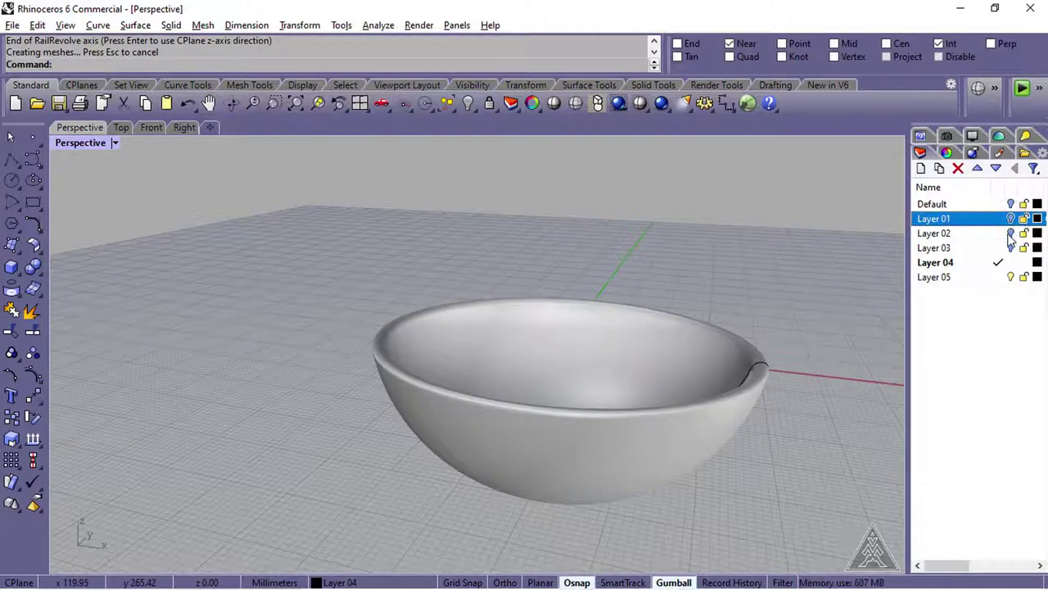
pyautogui.click(1010, 234)
pyautogui.click(1011, 247)
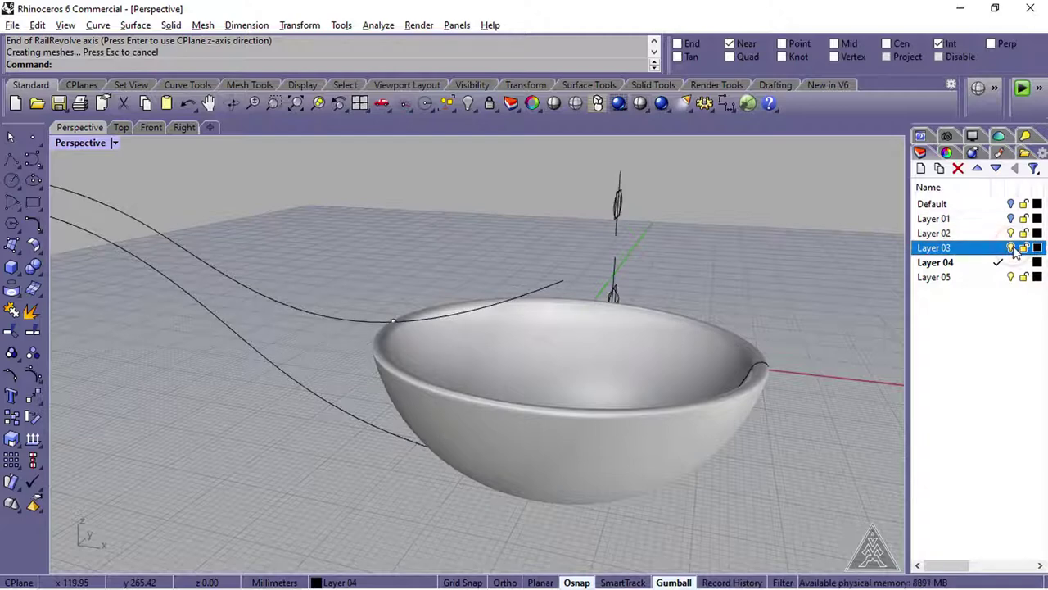
pyautogui.click(999, 278)
pyautogui.moveTo(786, 283); pyautogui.dragTo(471, 334, button='right')
pyautogui.scroll(3, 471, 335)
pyautogui.click(1011, 262)
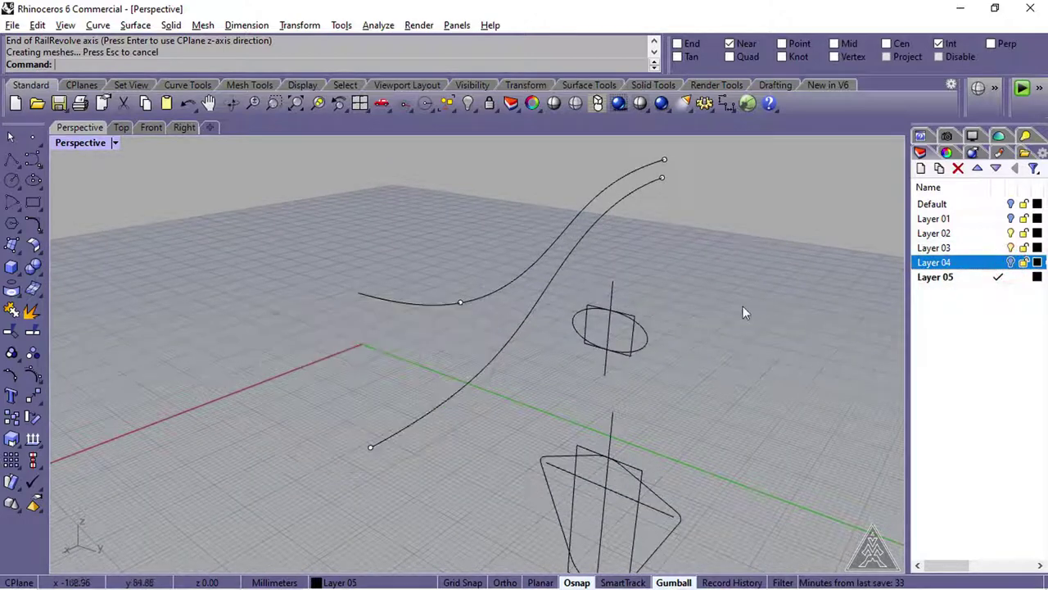
pyautogui.moveTo(696, 328); pyautogui.dragTo(170, 154, button='right')
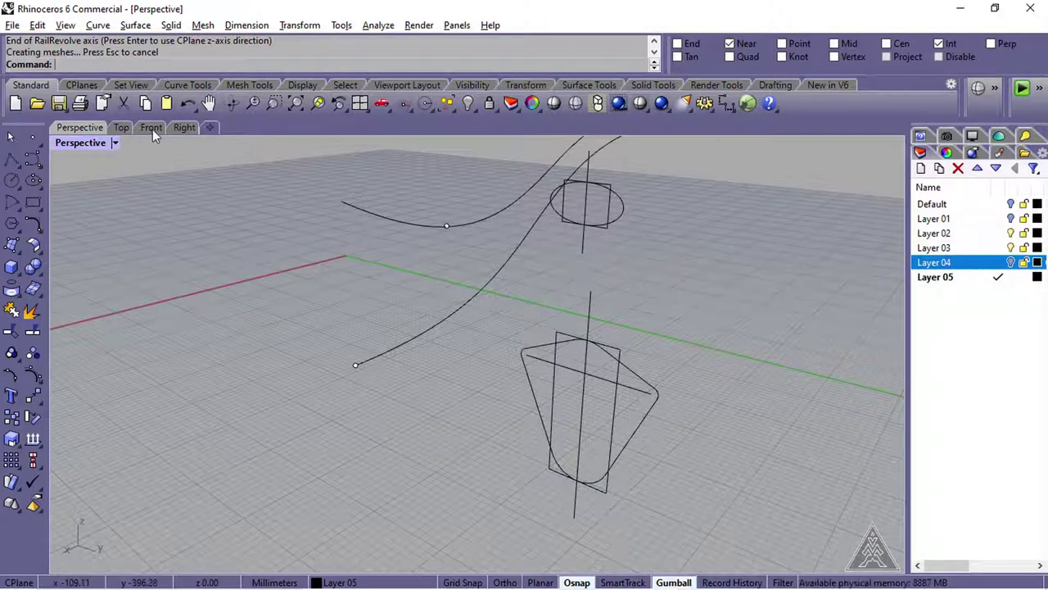
# - In the Front view, show Layer 01 and draw a slightly slanted line across both side curves just left of the crescent
pyautogui.click(152, 128)
pyautogui.click(1010, 218)
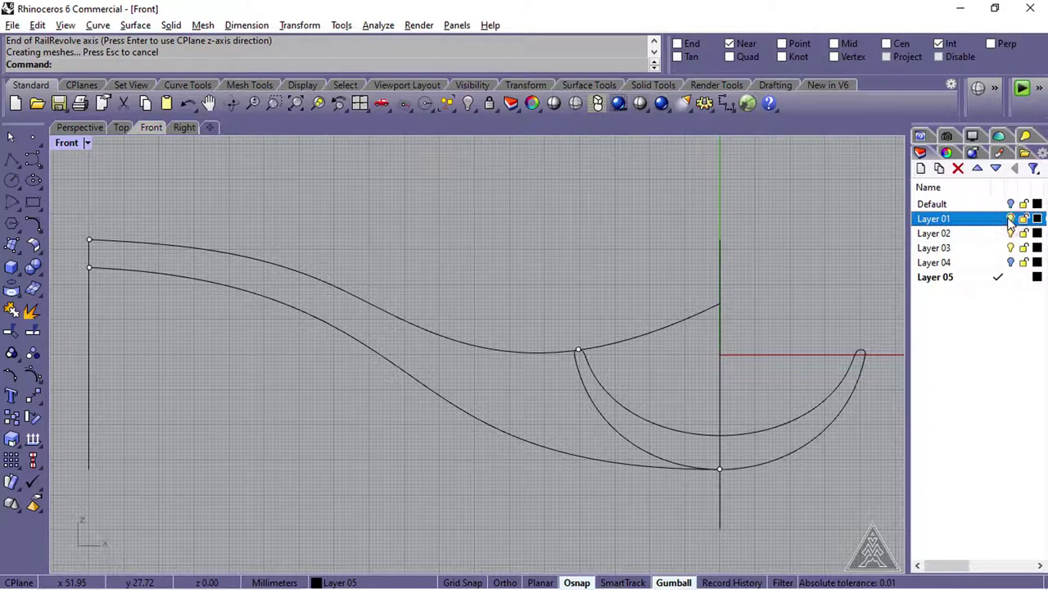
pyautogui.click(21, 166)
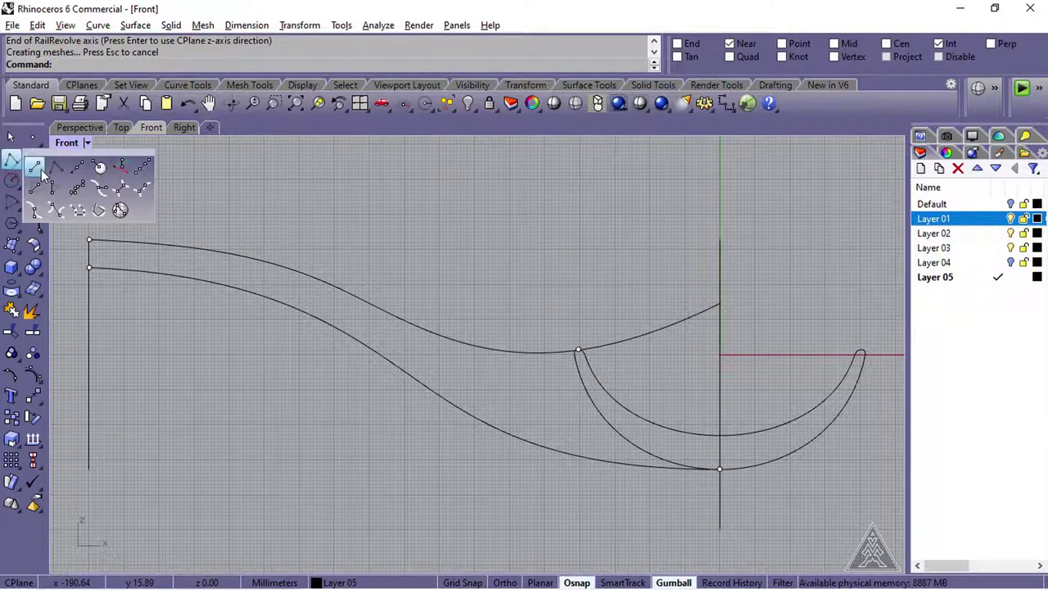
pyautogui.click(39, 169)
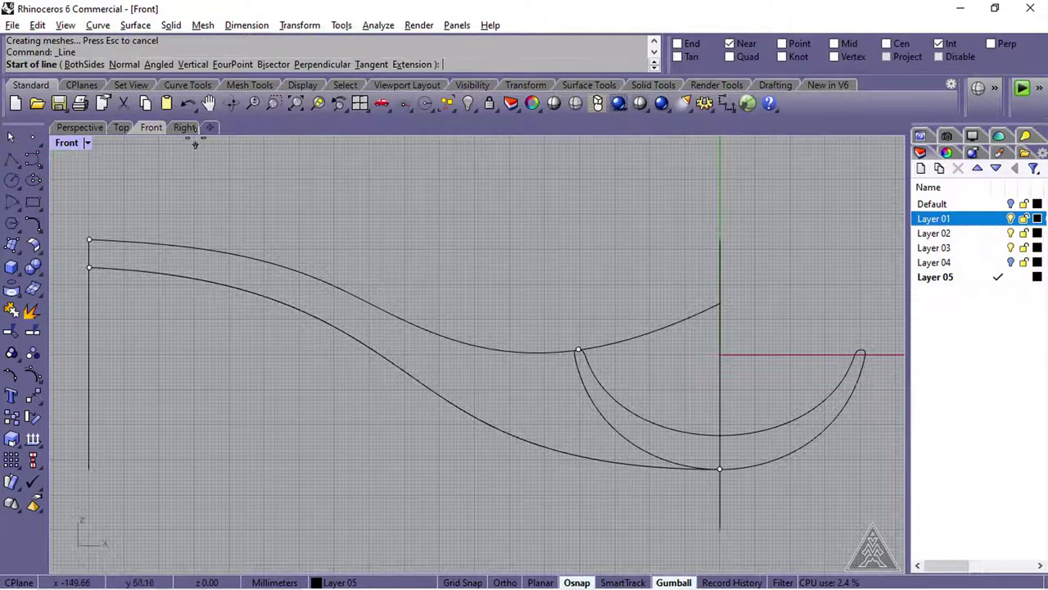
pyautogui.click(280, 102)
pyautogui.moveTo(398, 267); pyautogui.dragTo(645, 513)
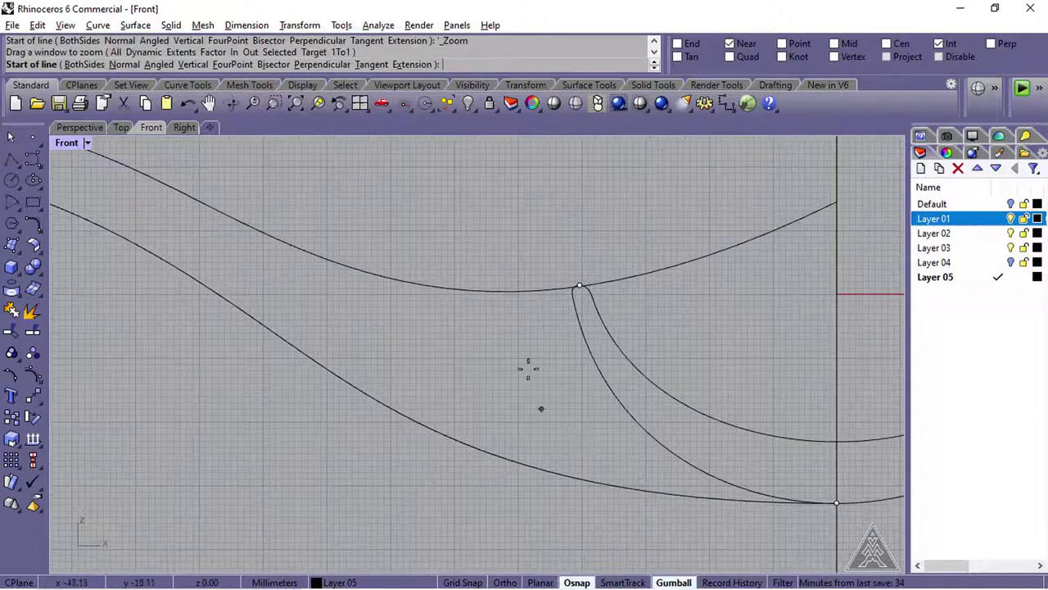
pyautogui.click(498, 267)
pyautogui.click(462, 531)
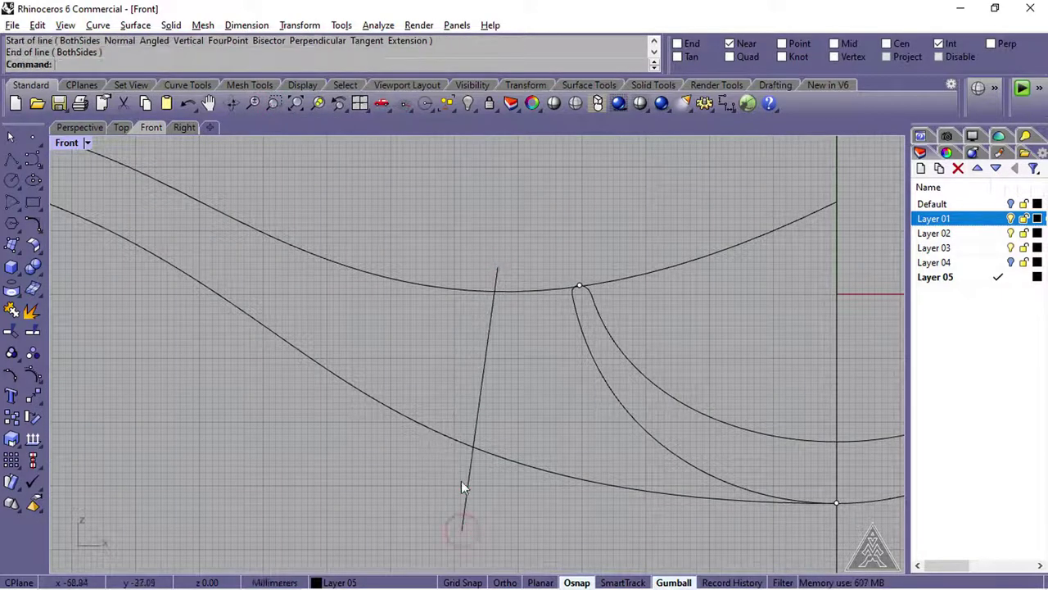
# - Move the slanted line slightly to the right, horizontally toward the crescent's left tip
pyautogui.scroll(3, 502, 324)
pyautogui.click(470, 373)
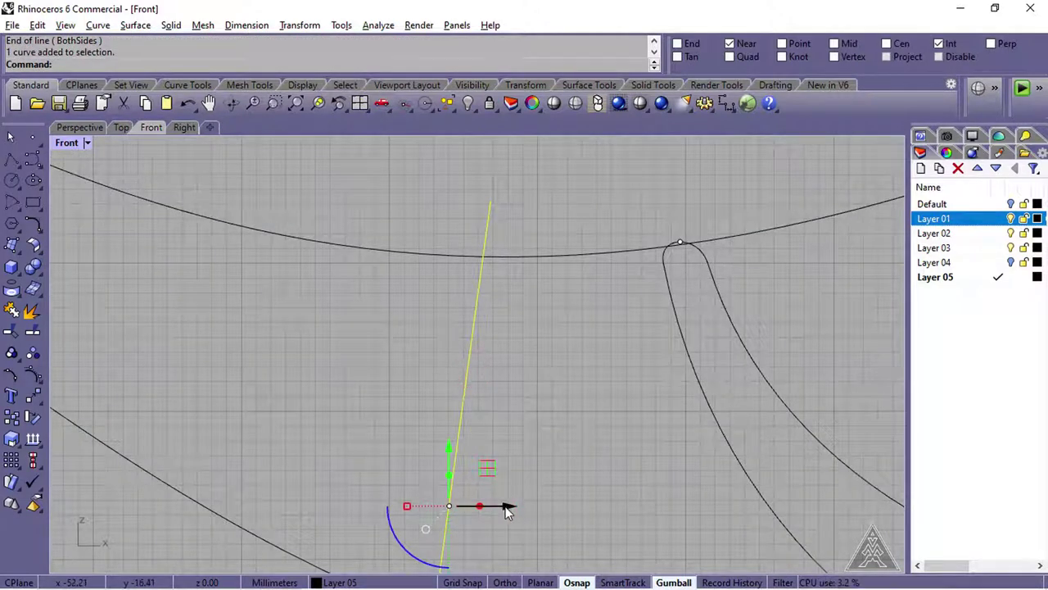
pyautogui.moveTo(508, 506); pyautogui.dragTo(529, 515)
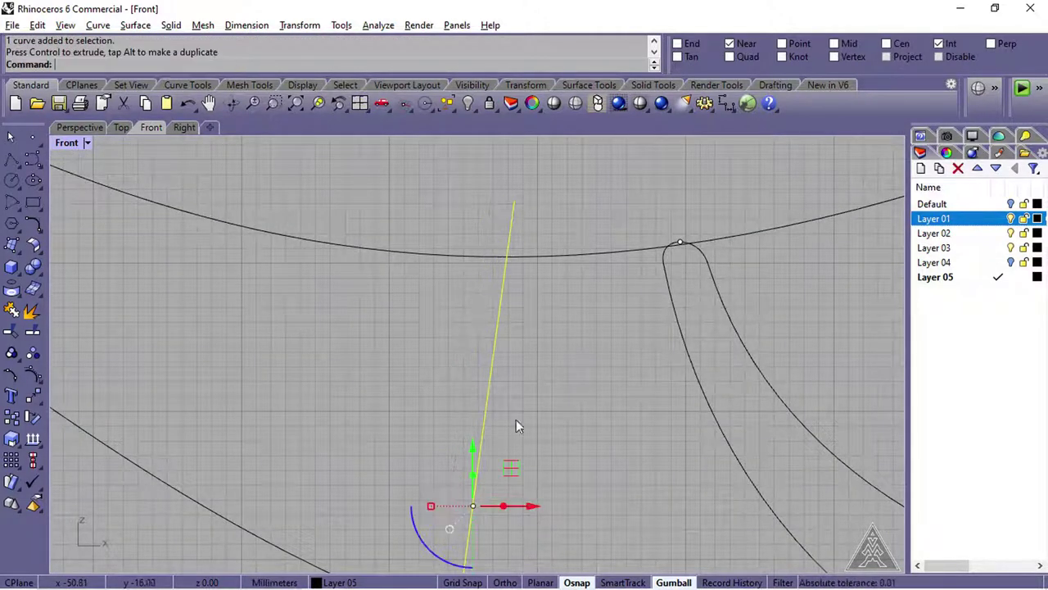
pyautogui.click(300, 324)
pyautogui.scroll(-2, 551, 290)
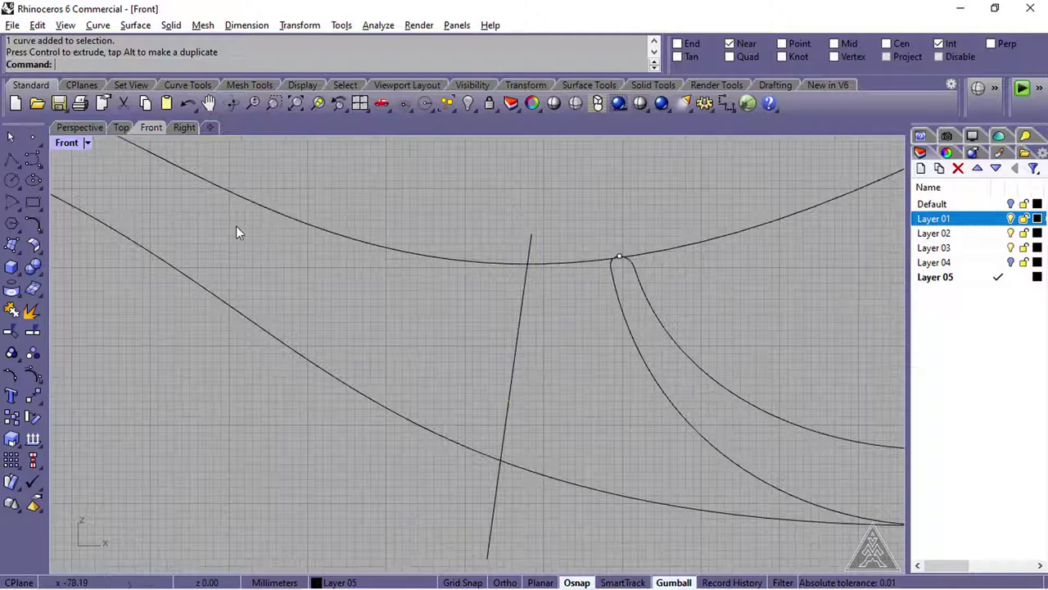
# - Place points where the slanted line intersects the upper and lower side curves, and delete the line
pyautogui.click(33, 137)
pyautogui.click(747, 48)
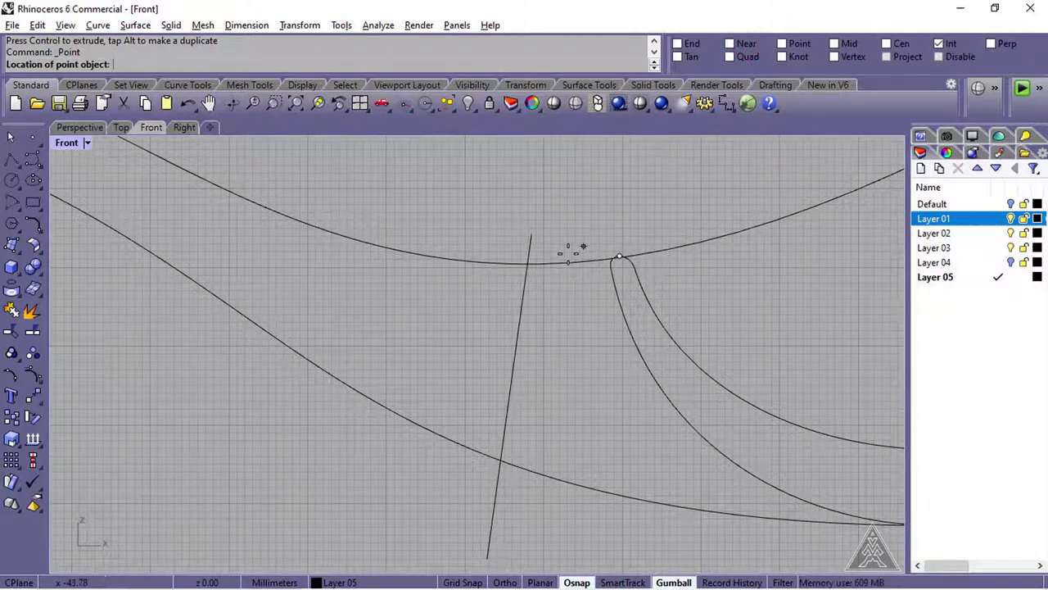
pyautogui.click(887, 57)
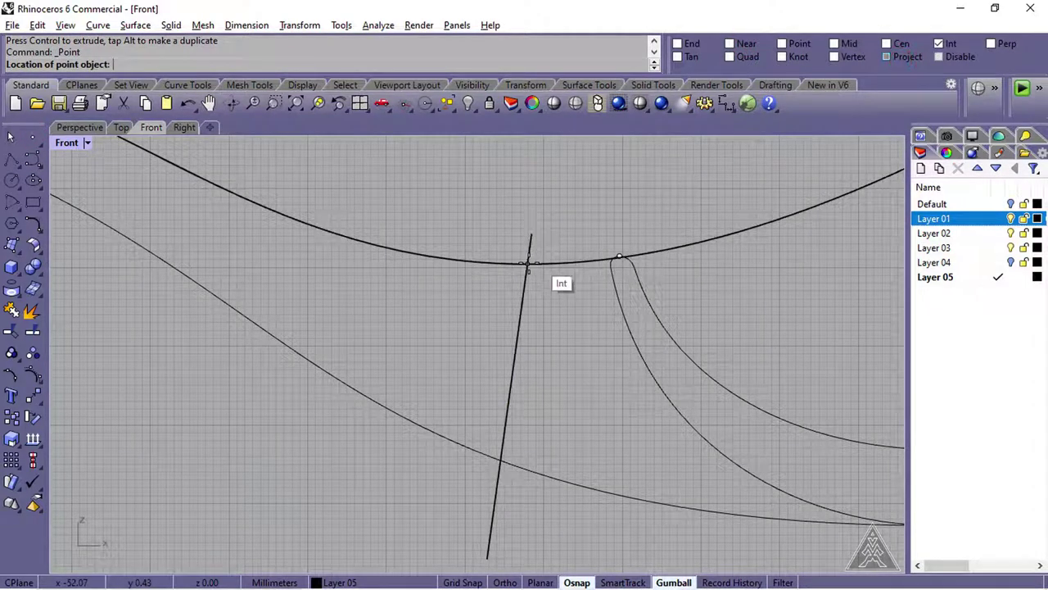
pyautogui.click(528, 262)
pyautogui.rightClick(540, 369)
pyautogui.click(499, 458)
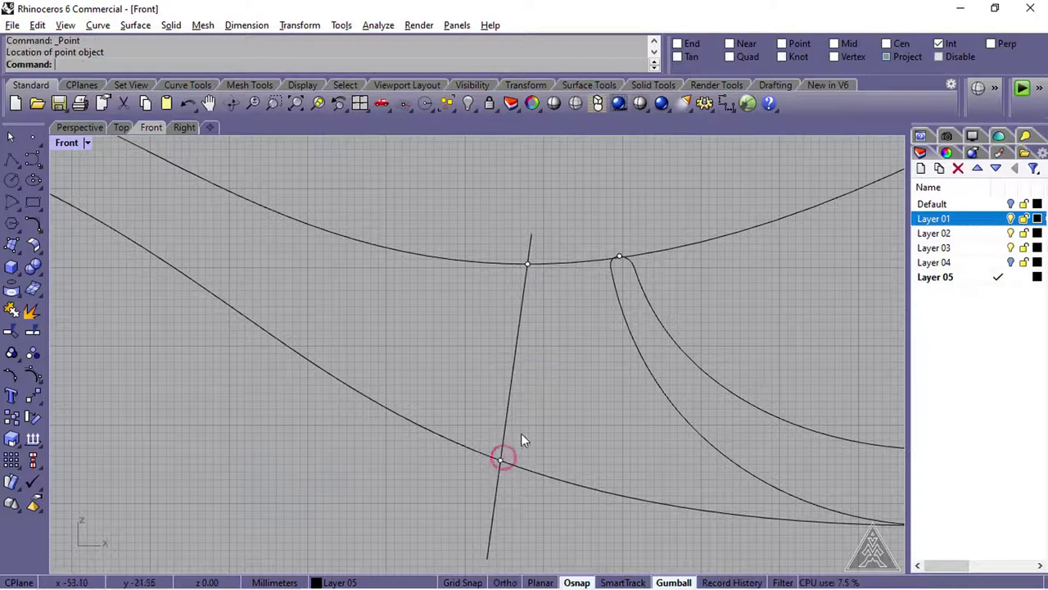
pyautogui.moveTo(536, 419); pyautogui.dragTo(464, 338)
pyautogui.press('Delete')
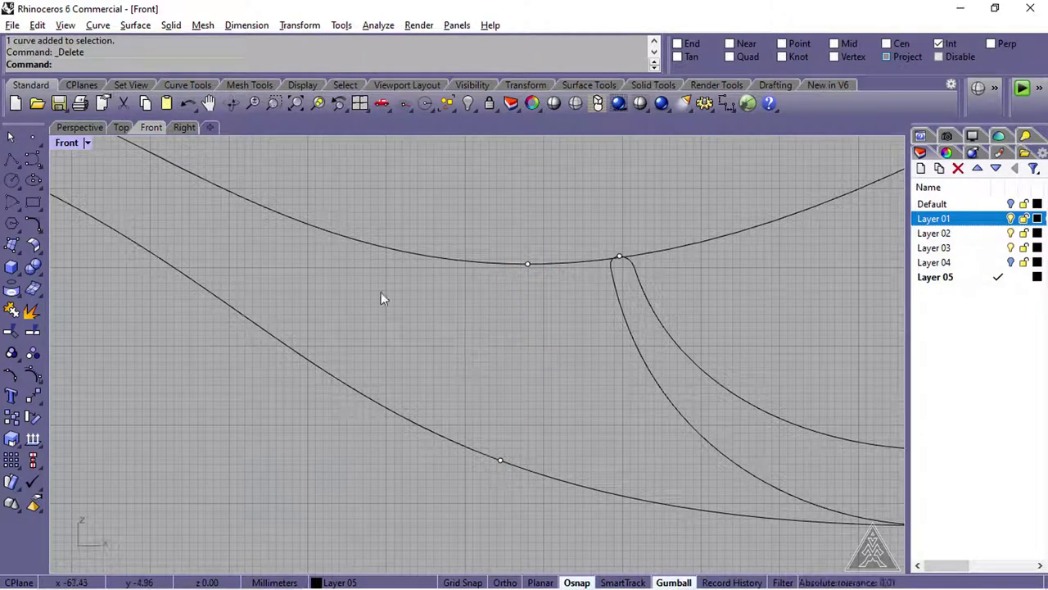
# - In the Perspective view, hide Layer 01 and enable the End object snap
pyautogui.click(80, 127)
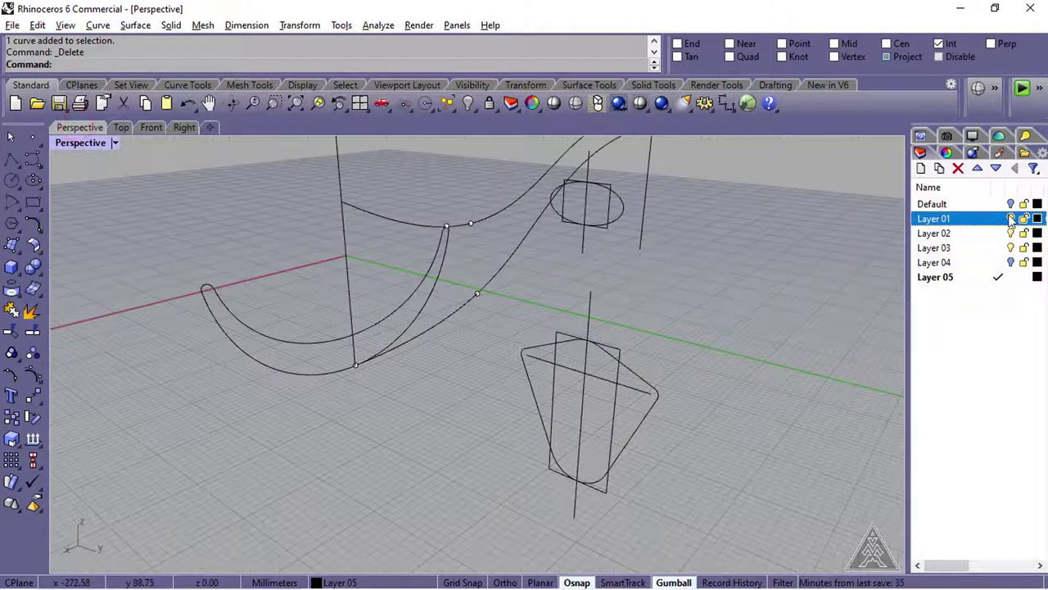
pyautogui.click(1011, 219)
pyautogui.press('Return')
pyautogui.moveTo(697, 270); pyautogui.dragTo(686, 332, button='right')
# - Set up Orient on the kite-shaped profile with Copy=Yes and Scale=3D, enabling the Point snap and using the profile's bottom and top as reference points
pyautogui.click(33, 396)
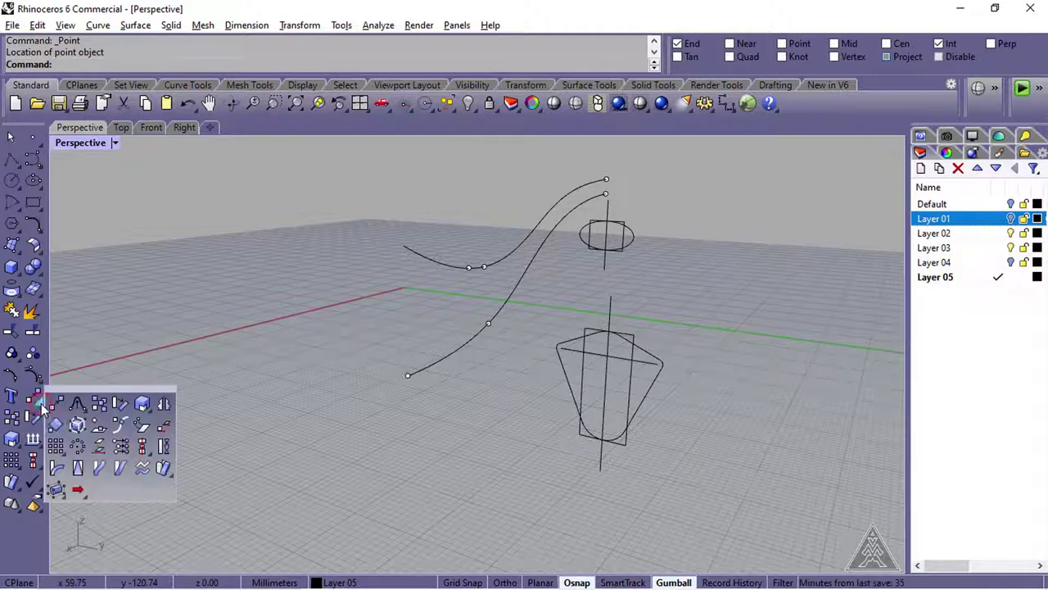
pyautogui.click(55, 425)
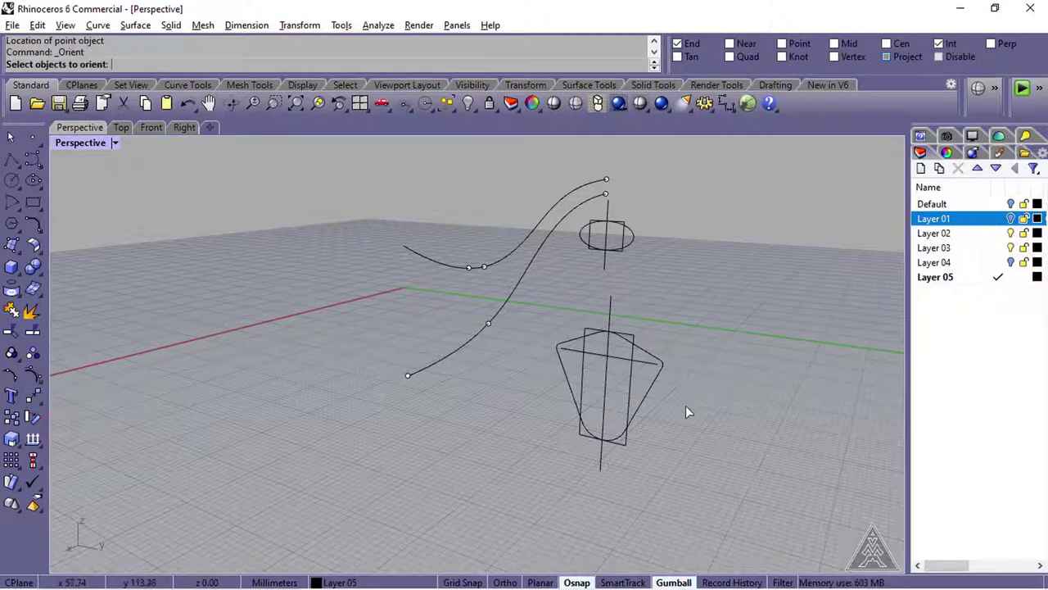
pyautogui.click(662, 361)
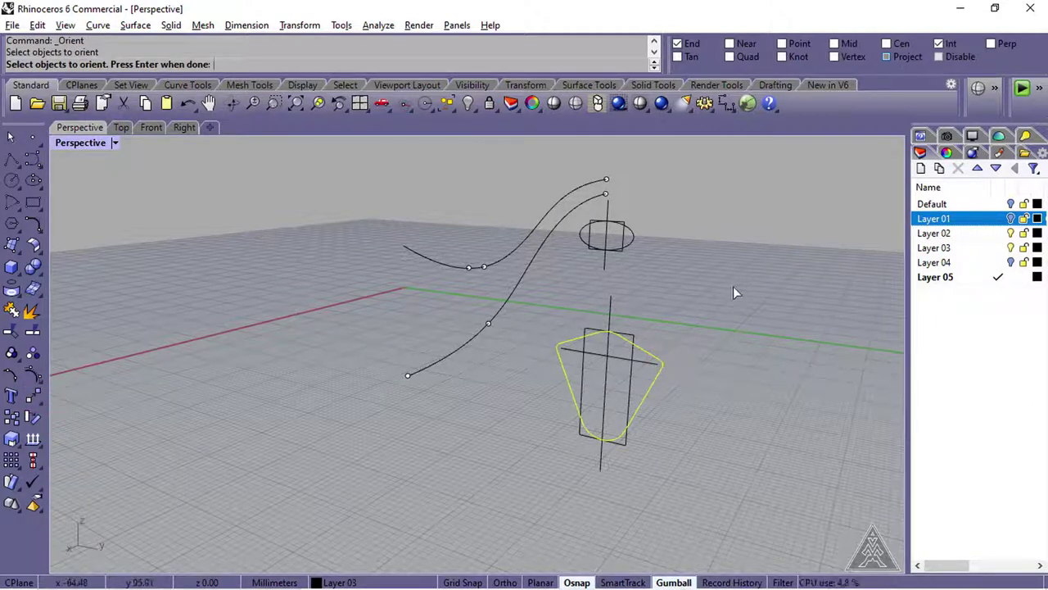
pyautogui.press('Return')
pyautogui.click(106, 65)
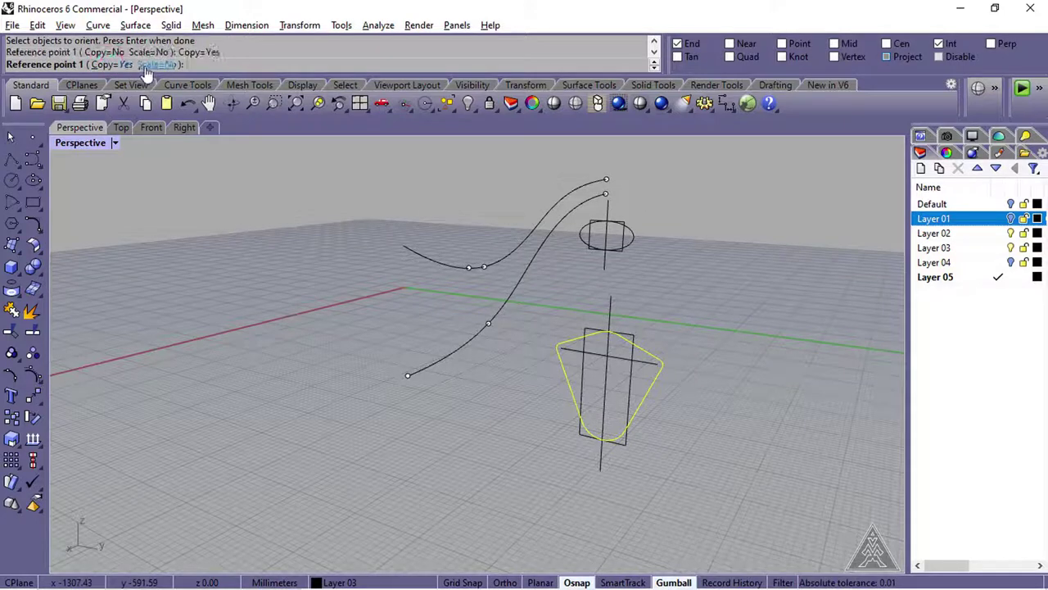
pyautogui.click(154, 65)
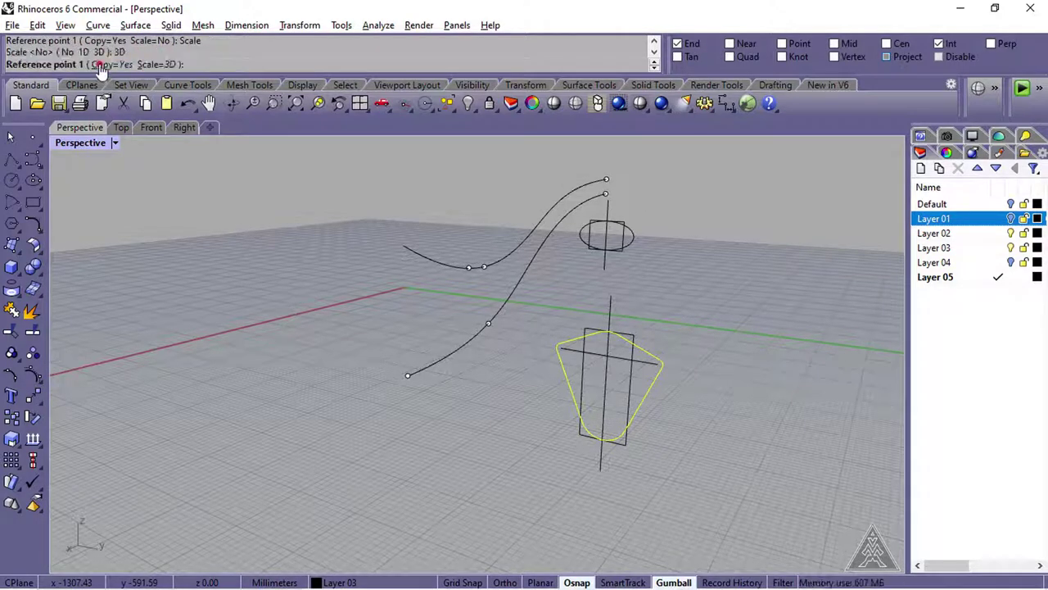
pyautogui.click(86, 65)
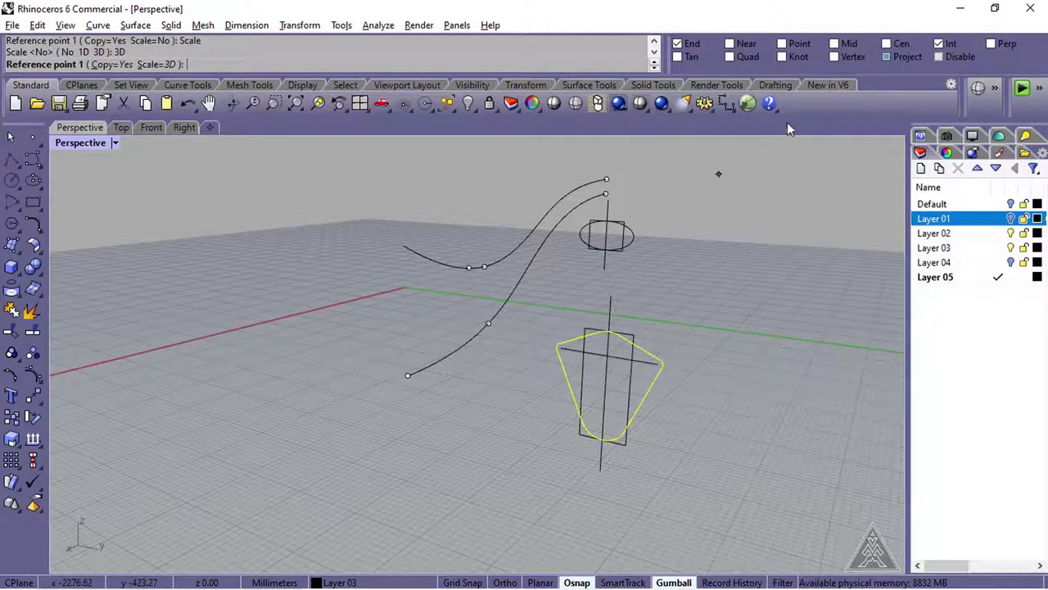
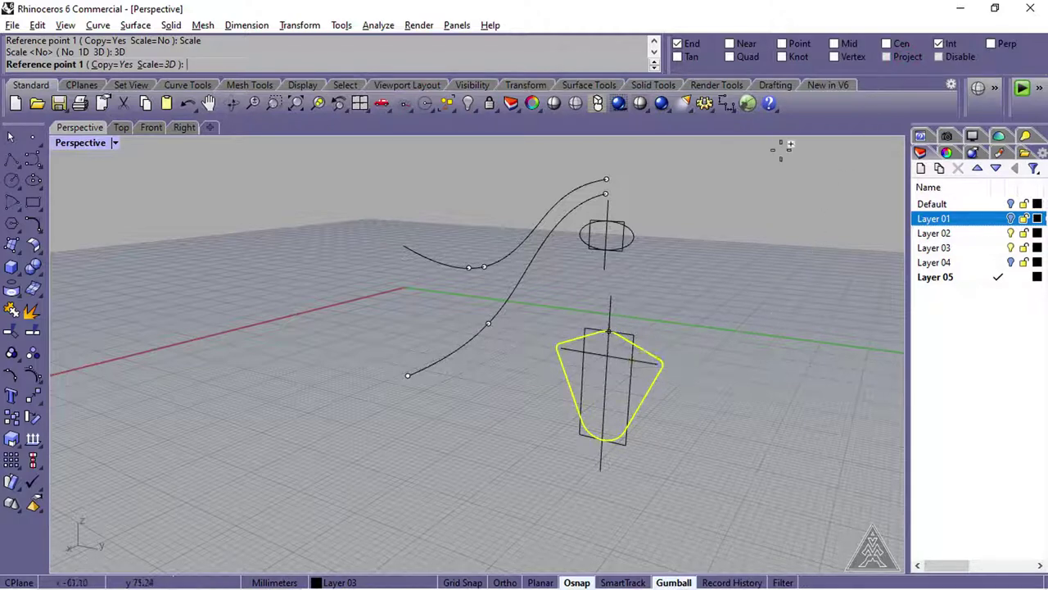
pyautogui.click(802, 46)
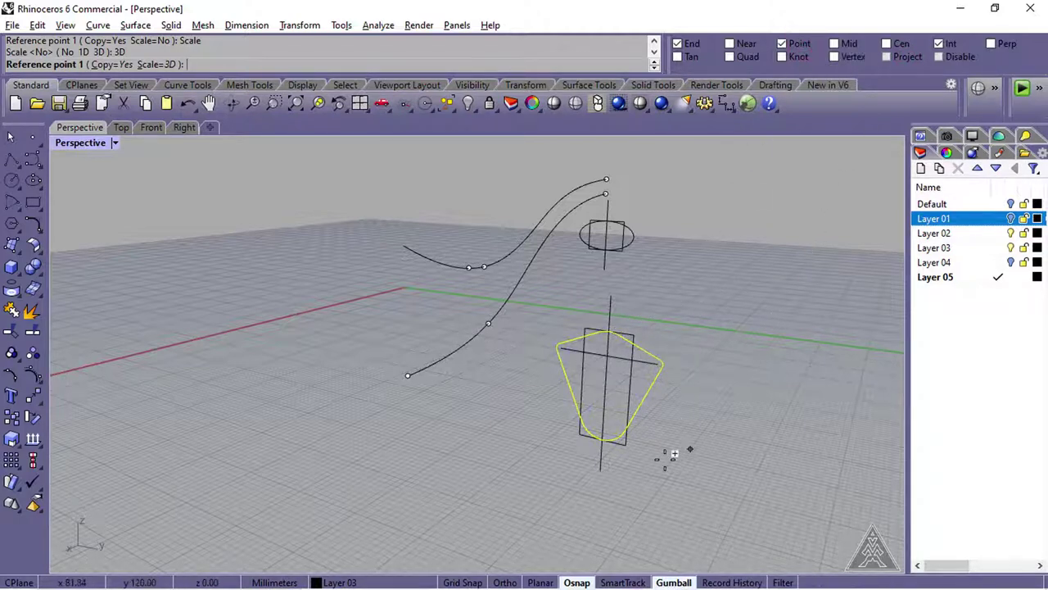
pyautogui.click(602, 440)
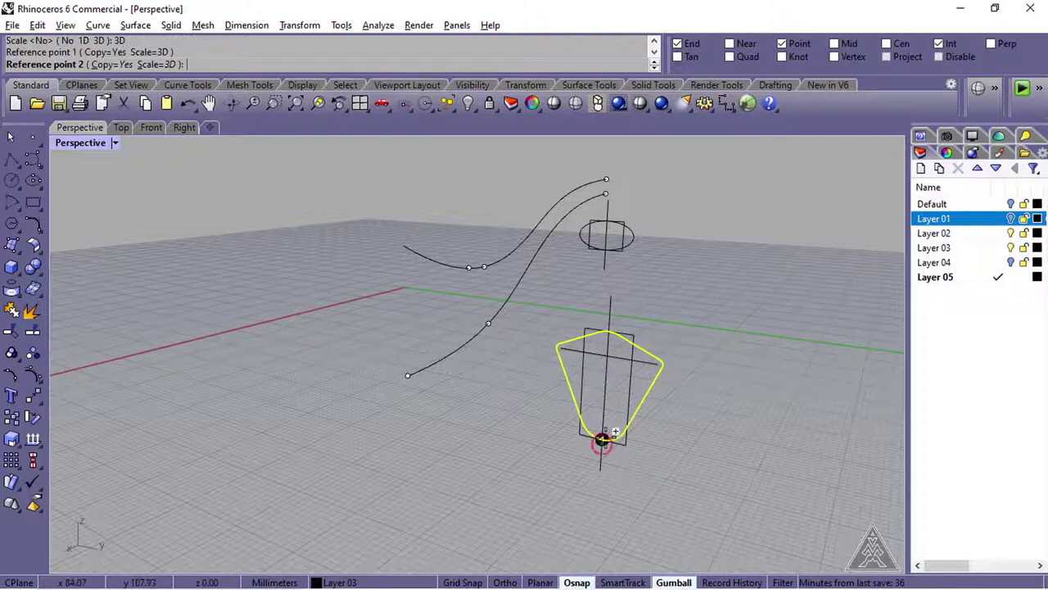
pyautogui.click(608, 330)
# - Place scaled copies of the kite-shaped profile between the wide front ends of both side curves and between their intermediate points
pyautogui.click(409, 375)
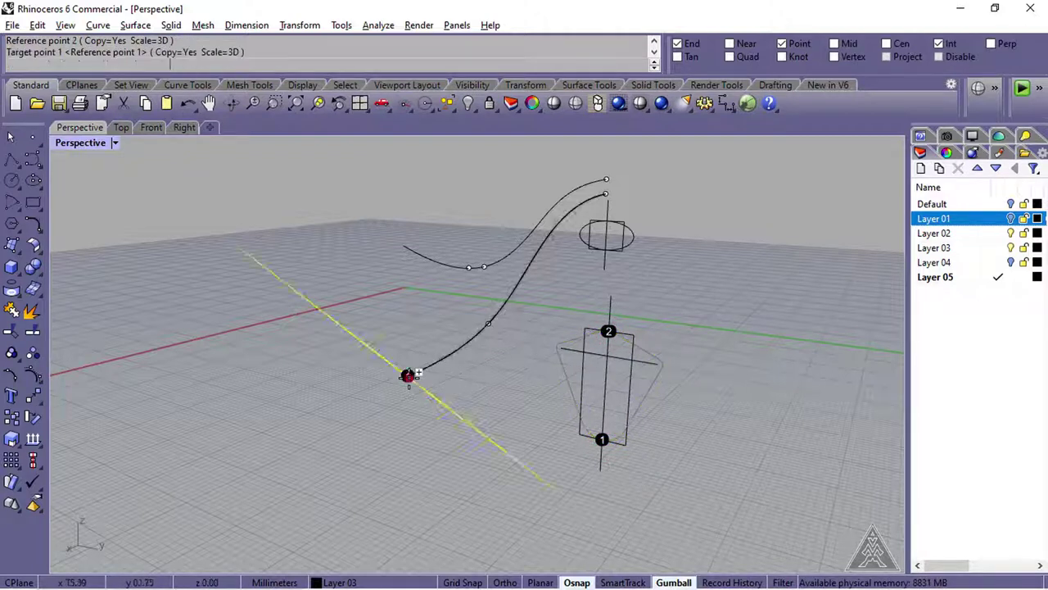
pyautogui.click(403, 247)
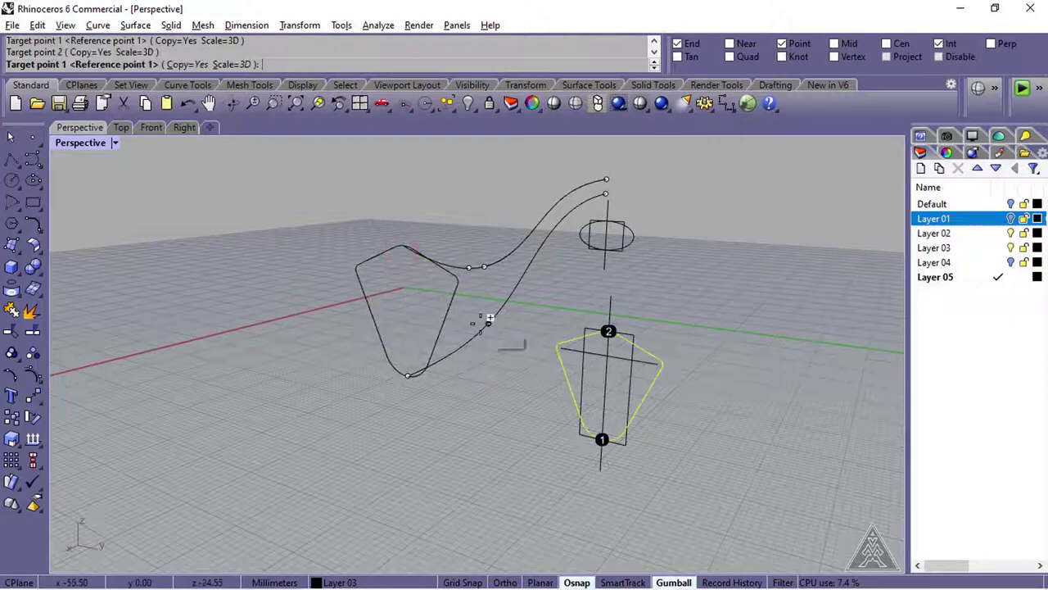
pyautogui.click(488, 323)
pyautogui.click(492, 267)
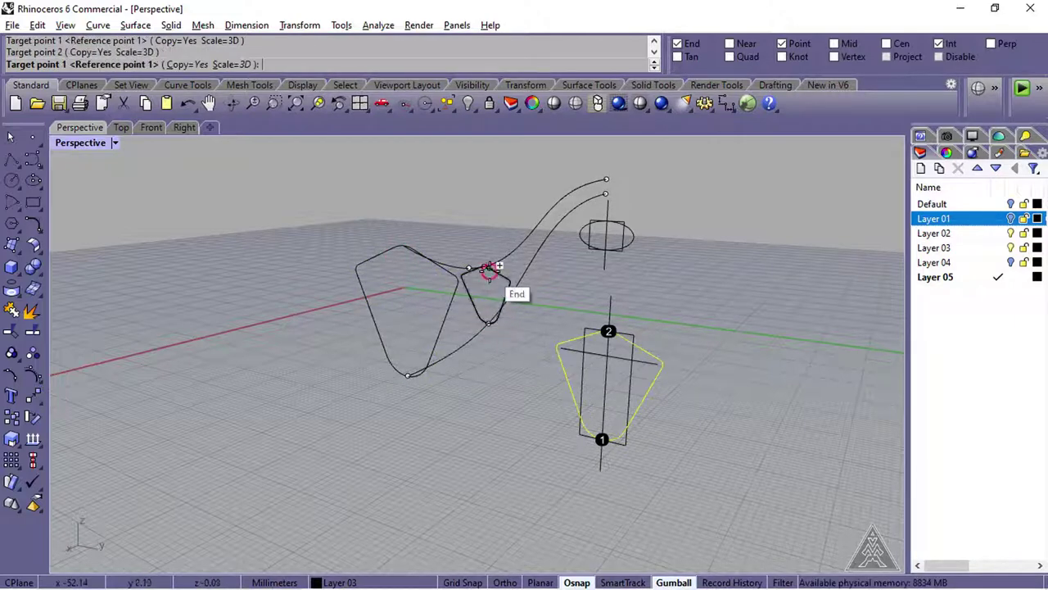
pyautogui.moveTo(494, 363); pyautogui.dragTo(479, 383, button='right')
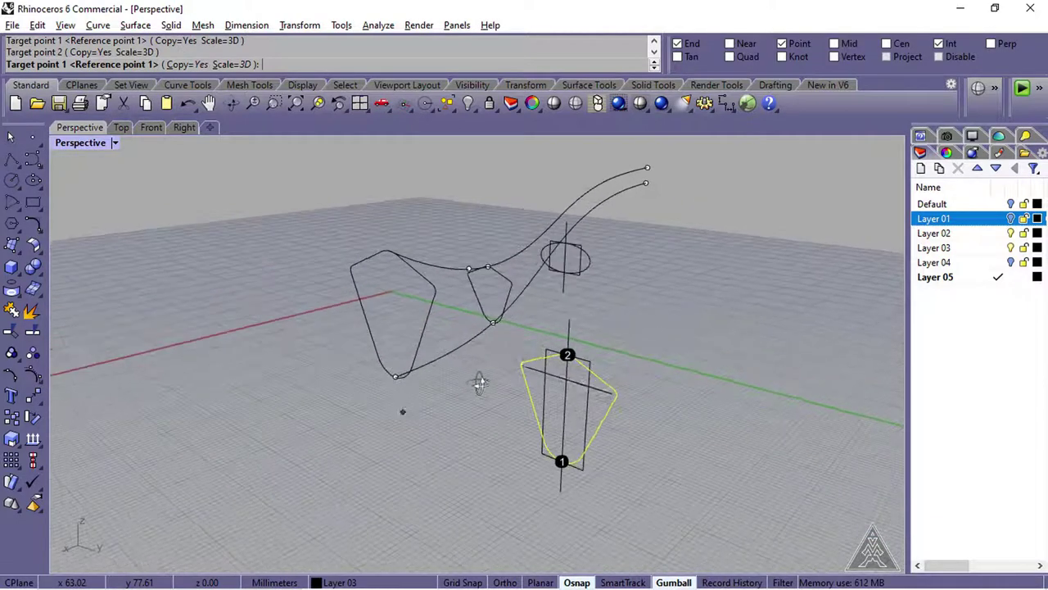
pyautogui.rightClick(704, 267)
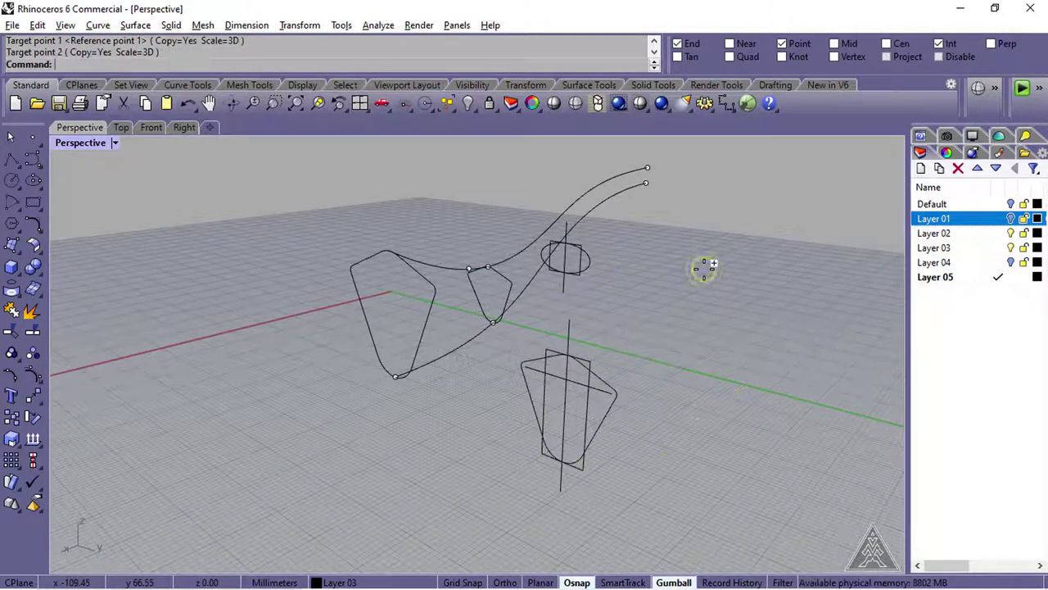
# - Orient a scaled copy of the ellipse, referenced by its bottom and top, between the narrow far ends of the lower and upper side curves
pyautogui.click(590, 261)
pyautogui.write('orient')
pyautogui.press('Return')
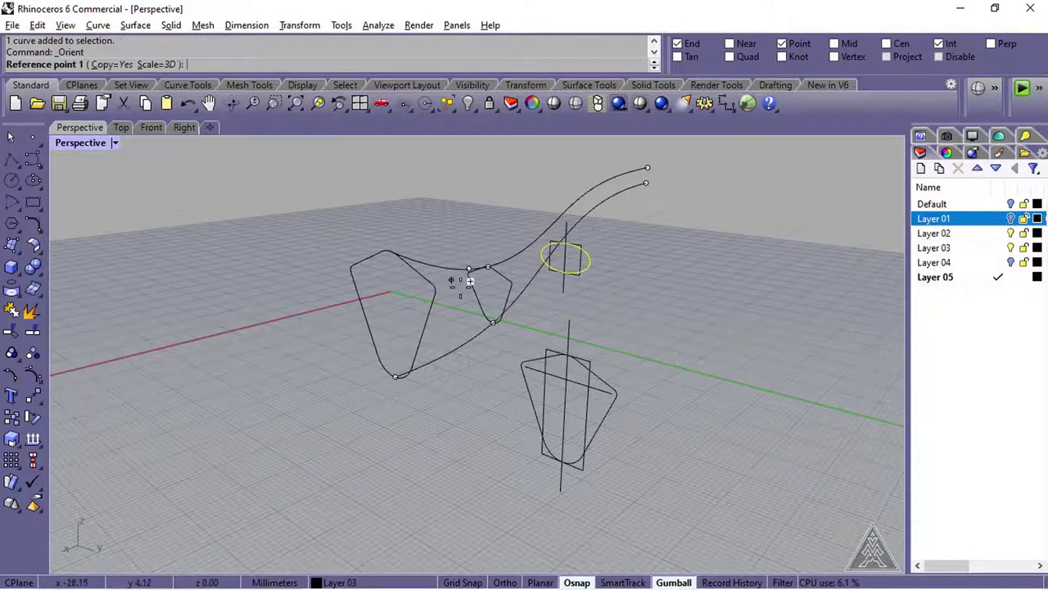
pyautogui.scroll(3, 532, 196)
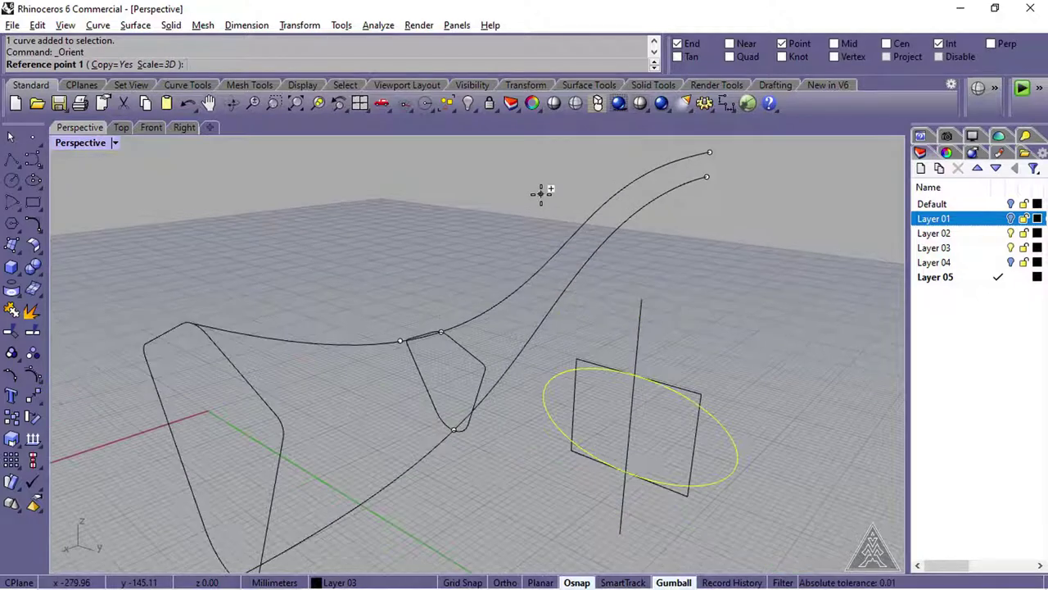
pyautogui.click(625, 471)
pyautogui.click(634, 376)
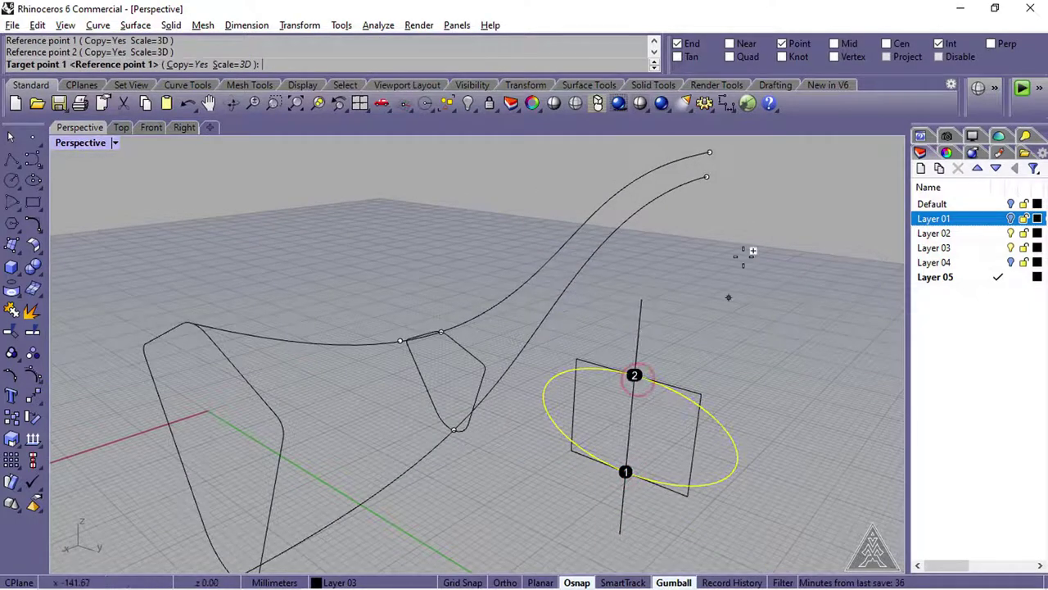
pyautogui.click(706, 176)
pyautogui.click(709, 153)
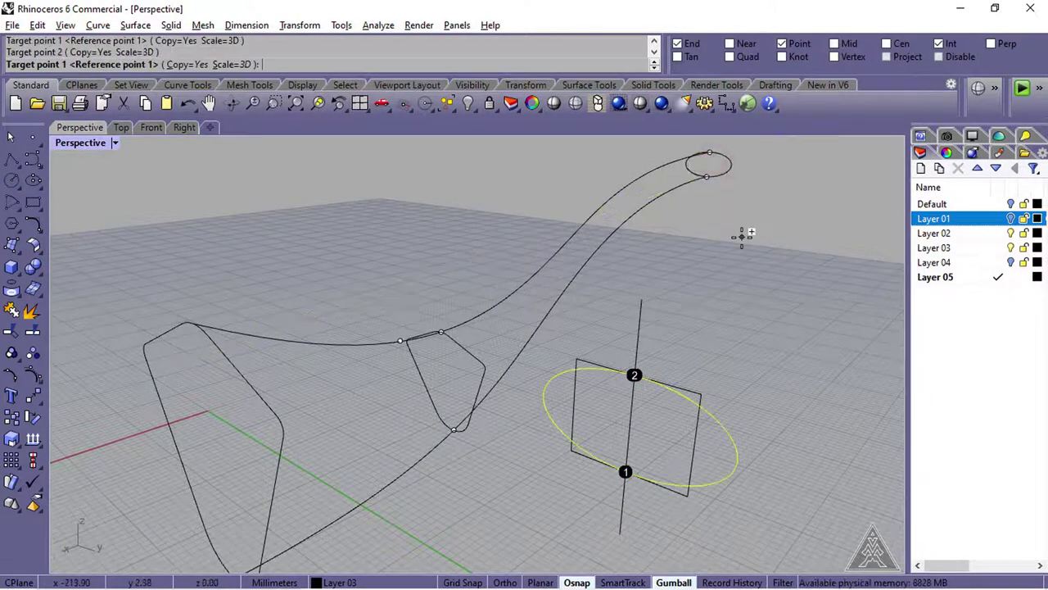
pyautogui.press('Return')
# - Hide Layer 03 and show it again to check which profile curves it contains
pyautogui.moveTo(712, 240); pyautogui.dragTo(770, 351, button='right')
pyautogui.click(770, 350)
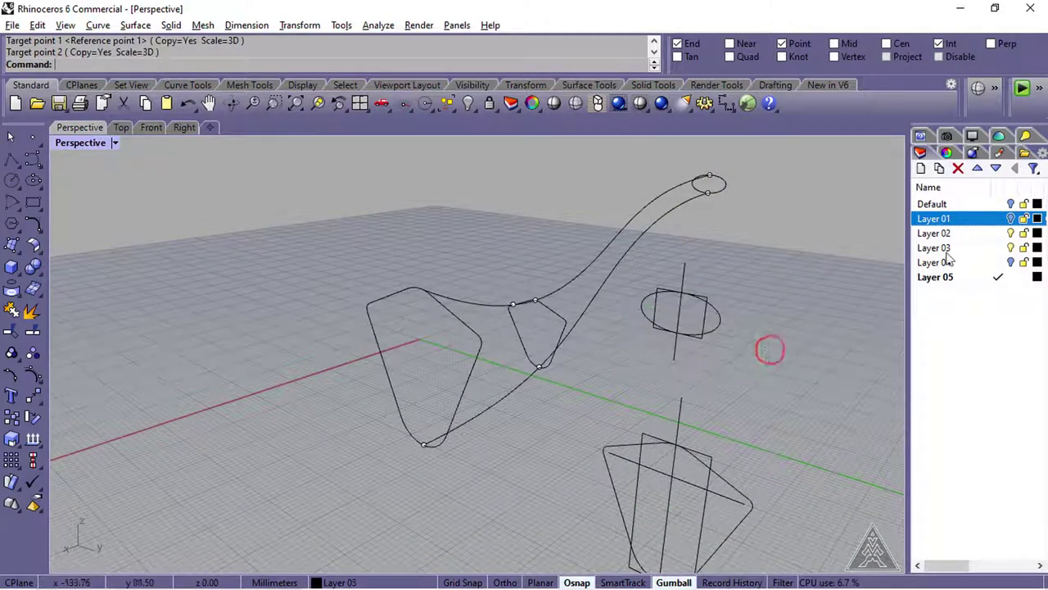
pyautogui.click(1005, 247)
pyautogui.click(1011, 247)
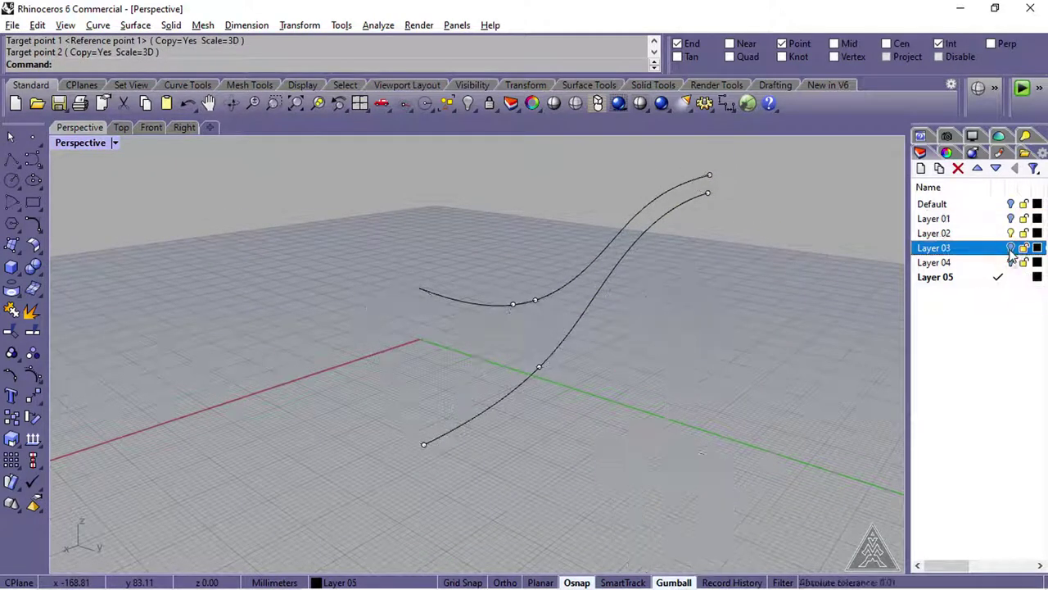
pyautogui.click(1011, 247)
# - Start a two-rail sweep with the two side curves as rails and the ellipse and both kite-shaped copies as cross sections
pyautogui.moveTo(352, 274); pyautogui.dragTo(606, 356, button='right')
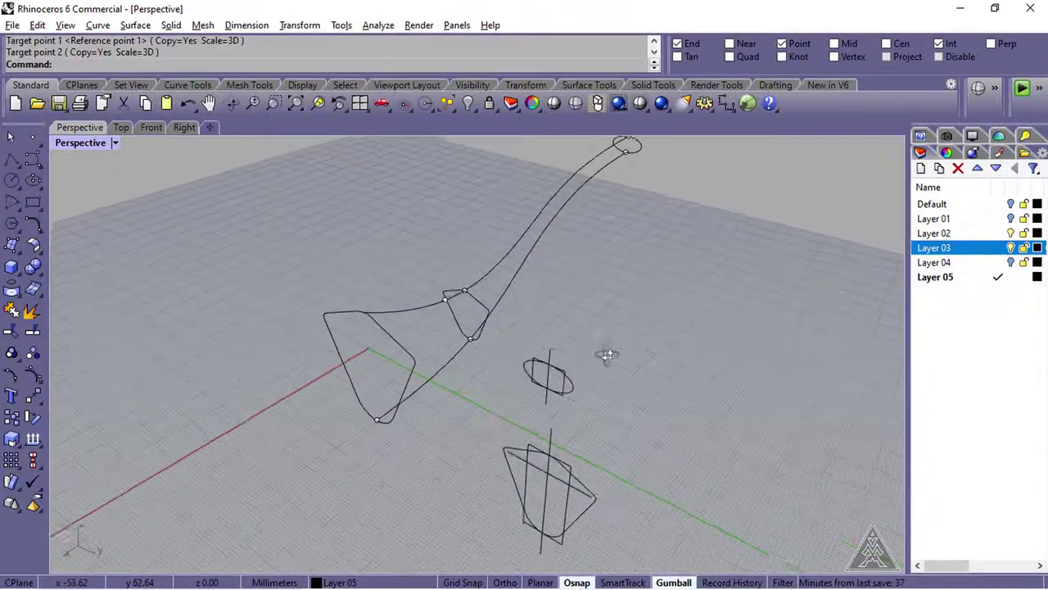
pyautogui.click(16, 247)
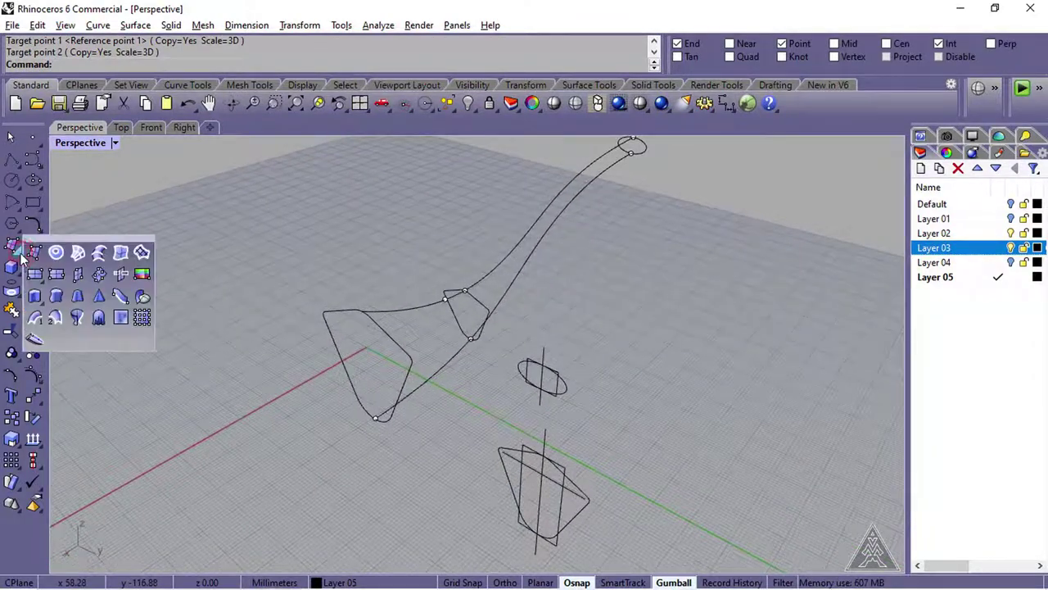
pyautogui.click(54, 319)
pyautogui.click(618, 158)
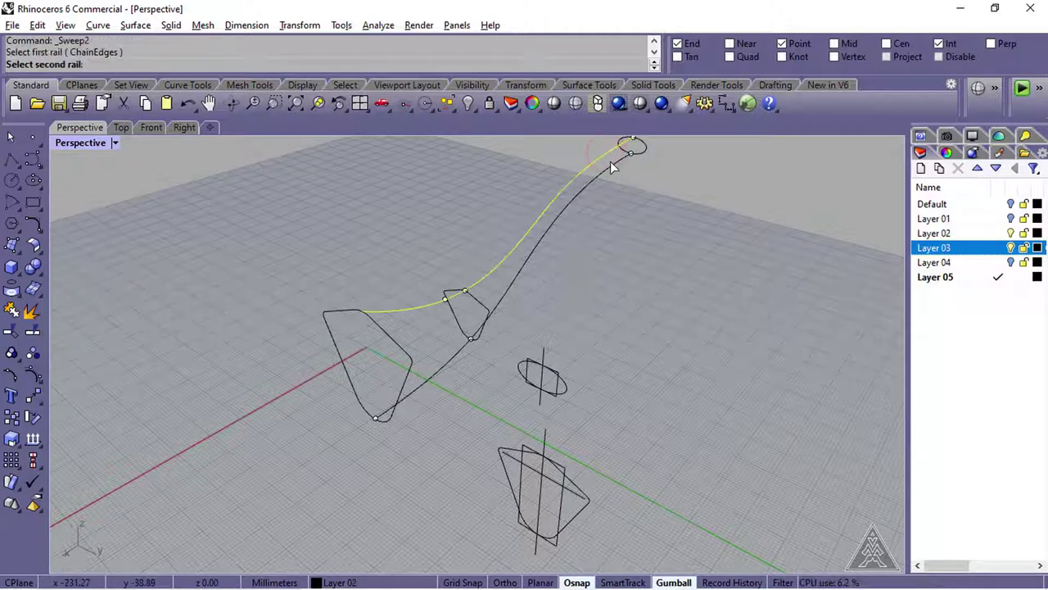
pyautogui.click(610, 162)
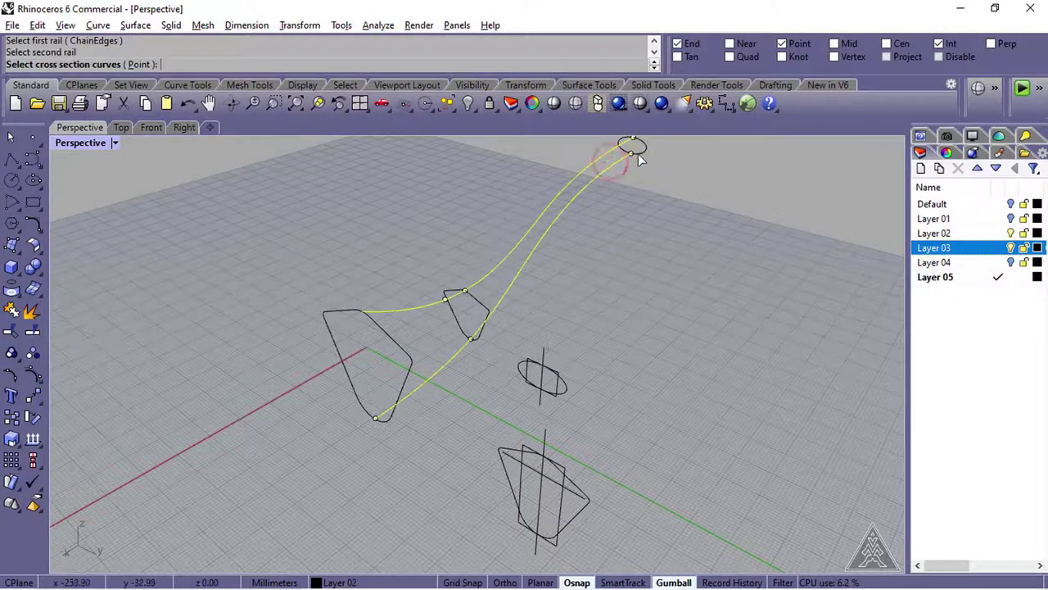
pyautogui.click(481, 303)
pyautogui.click(400, 345)
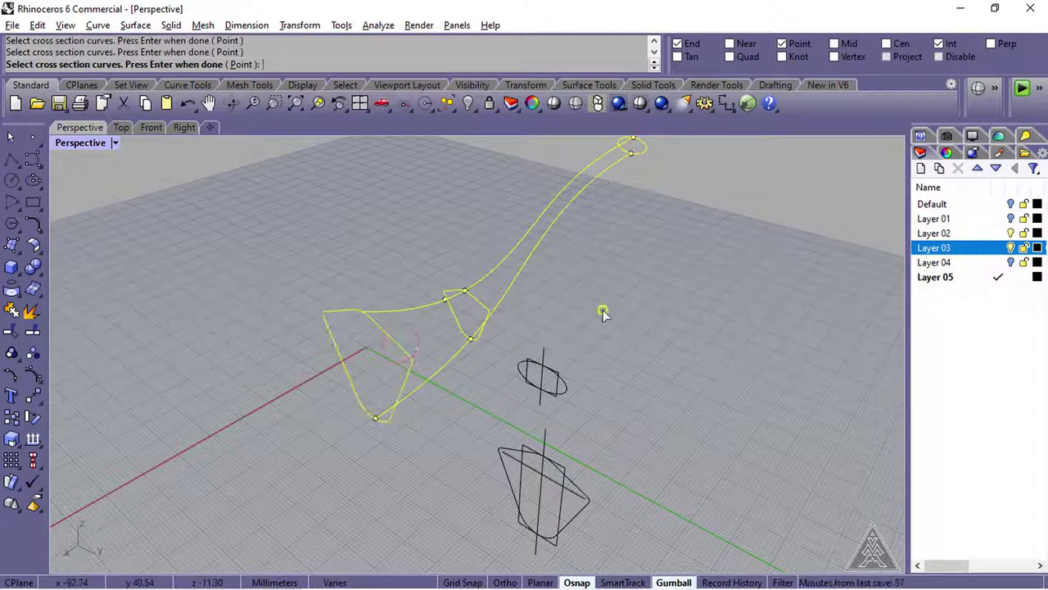
pyautogui.press('Return')
# - Using the Int snap, align the seam points of all three cross sections where they meet the upper rail curve
pyautogui.moveTo(685, 344); pyautogui.dragTo(350, 348, button='right')
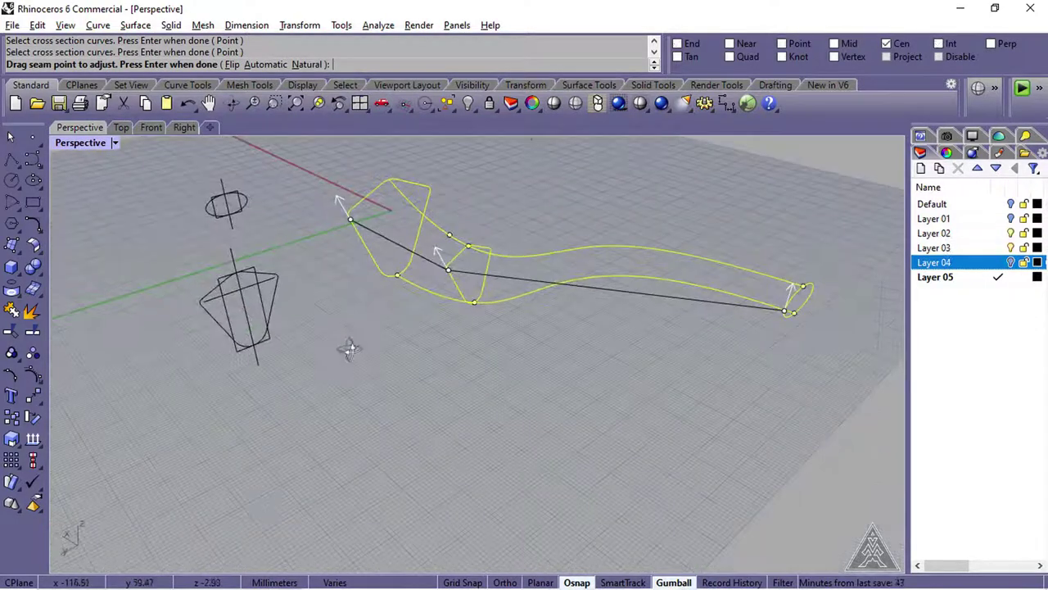
pyautogui.rightClick(948, 44)
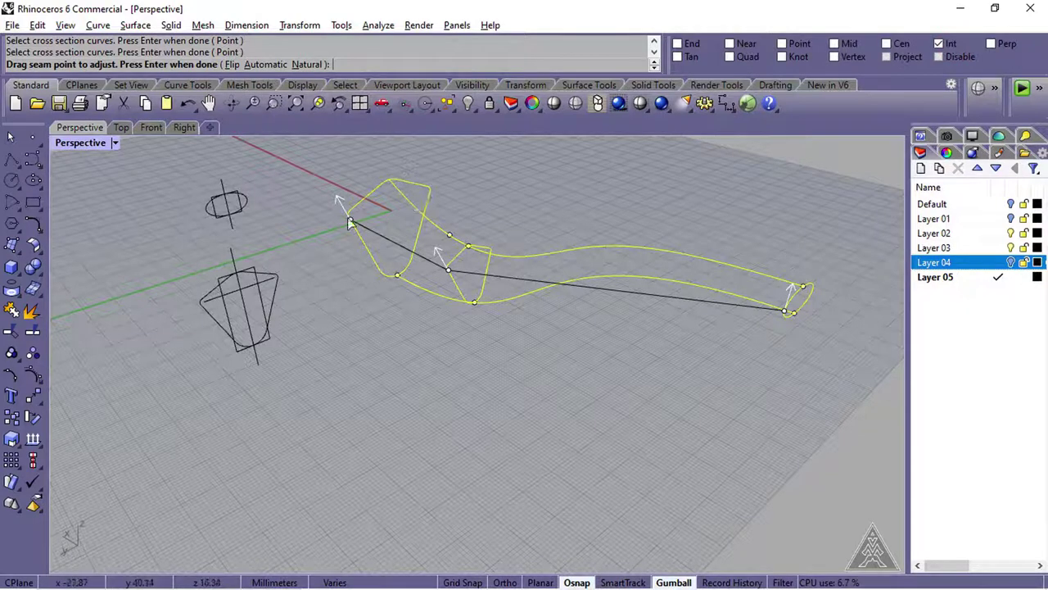
pyautogui.moveTo(352, 222); pyautogui.dragTo(389, 179)
pyautogui.moveTo(449, 271); pyautogui.dragTo(466, 245)
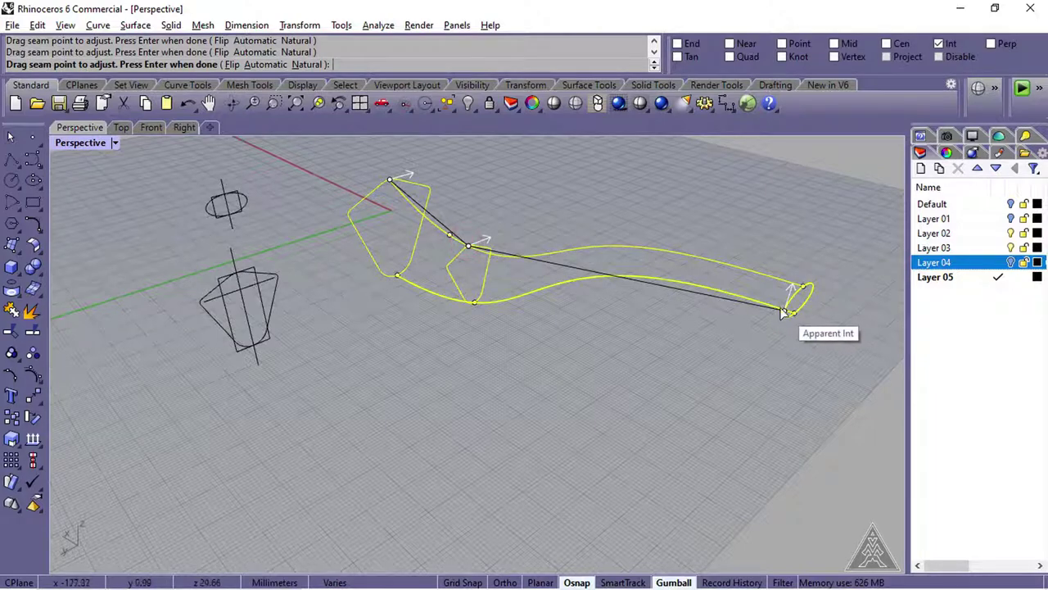
pyautogui.moveTo(786, 314); pyautogui.dragTo(804, 285)
pyautogui.press('Return')
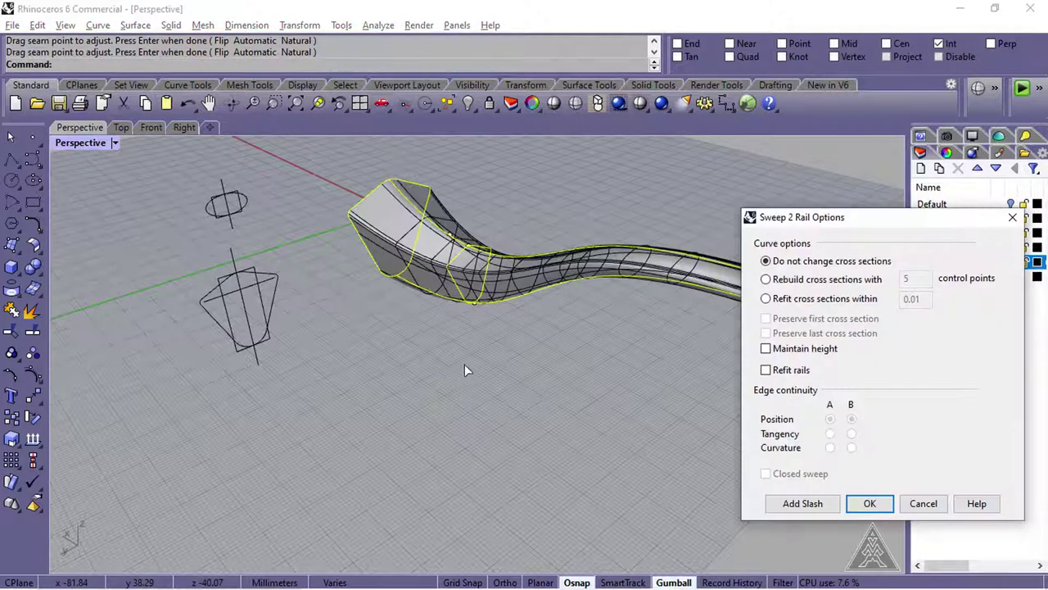
# - Inspect the sweep preview from several angles and create the surface with the option Do not change cross sections
pyautogui.moveTo(466, 368); pyautogui.dragTo(339, 404, button='right')
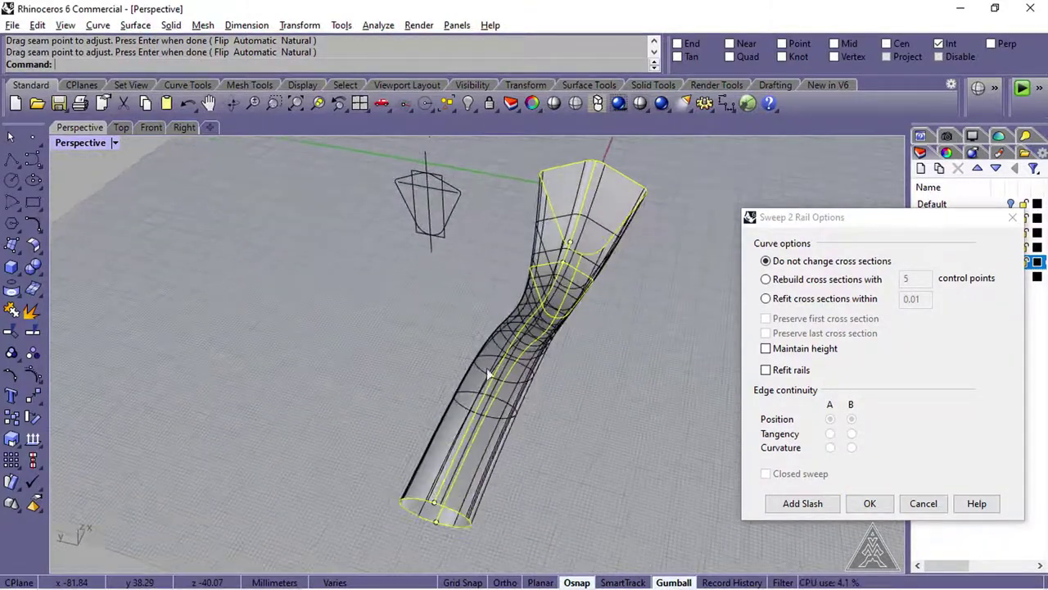
pyautogui.moveTo(571, 437); pyautogui.dragTo(585, 319, button='right')
pyautogui.click(869, 503)
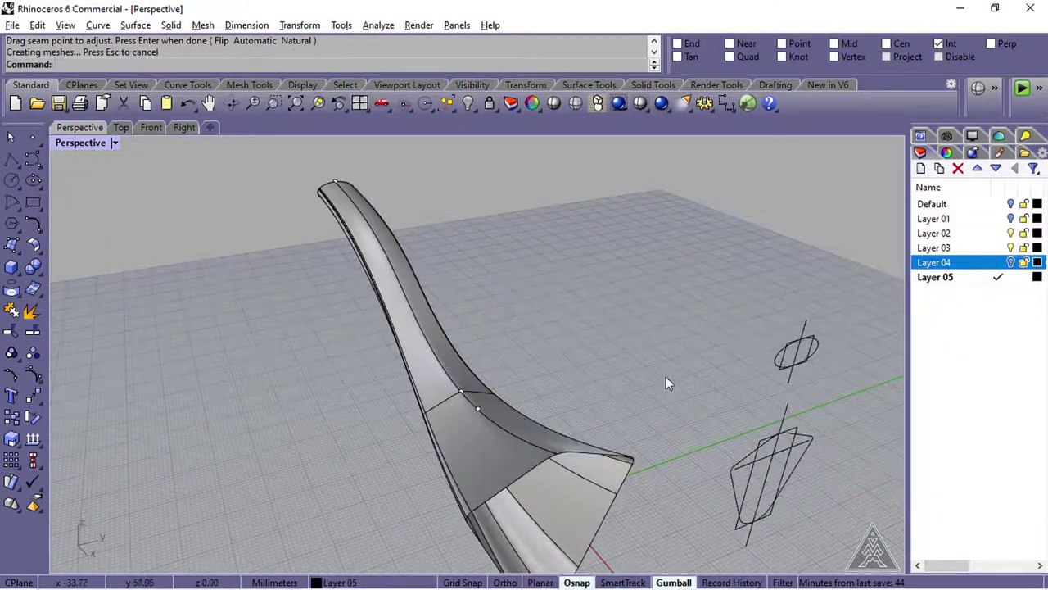
# - Hide Layer 03 with the profile curves and check Layer 02 by switching its visibility off and on
pyautogui.moveTo(666, 376)
pyautogui.mouseDown(button='right')
pyautogui.moveTo(576, 375)
pyautogui.moveTo(414, 306)
pyautogui.moveTo(257, 295)
pyautogui.moveTo(509, 340)
pyautogui.moveTo(683, 316)
pyautogui.moveTo(695, 297)
pyautogui.moveTo(674, 379)
pyautogui.mouseUp(button='right')
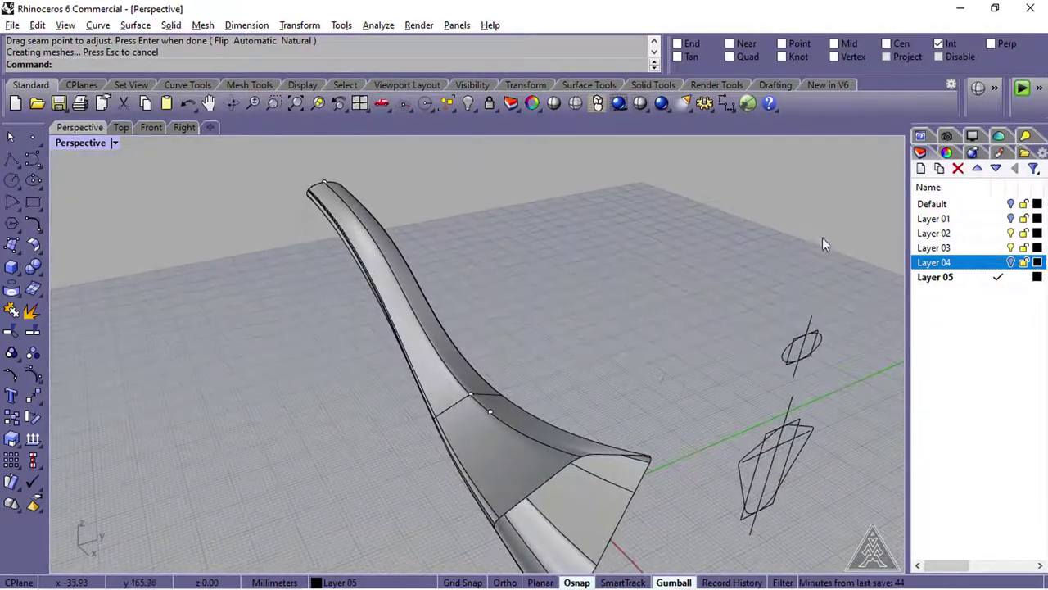
pyautogui.click(1012, 248)
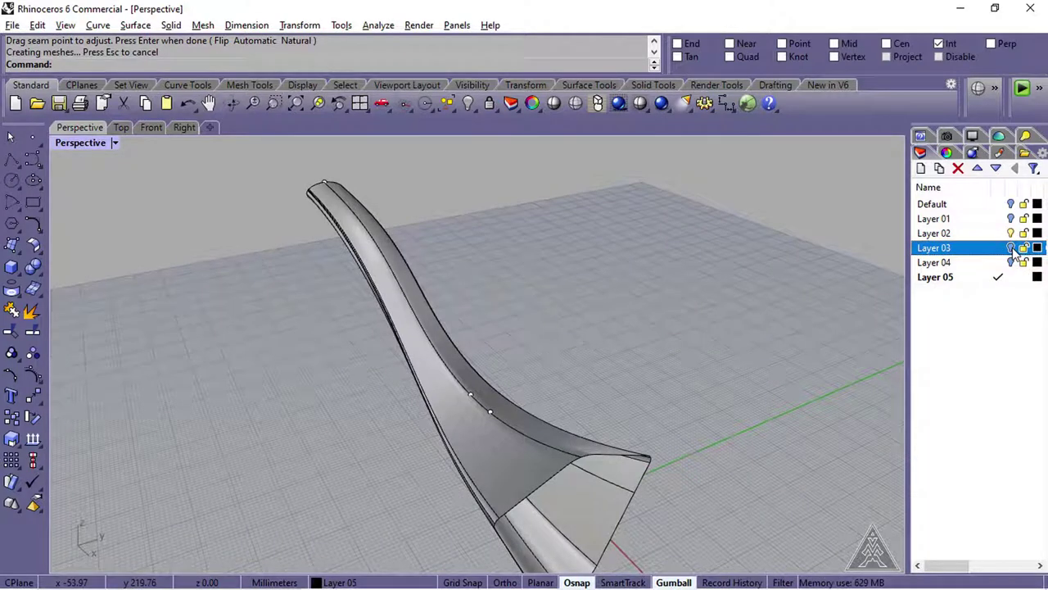
pyautogui.click(1012, 233)
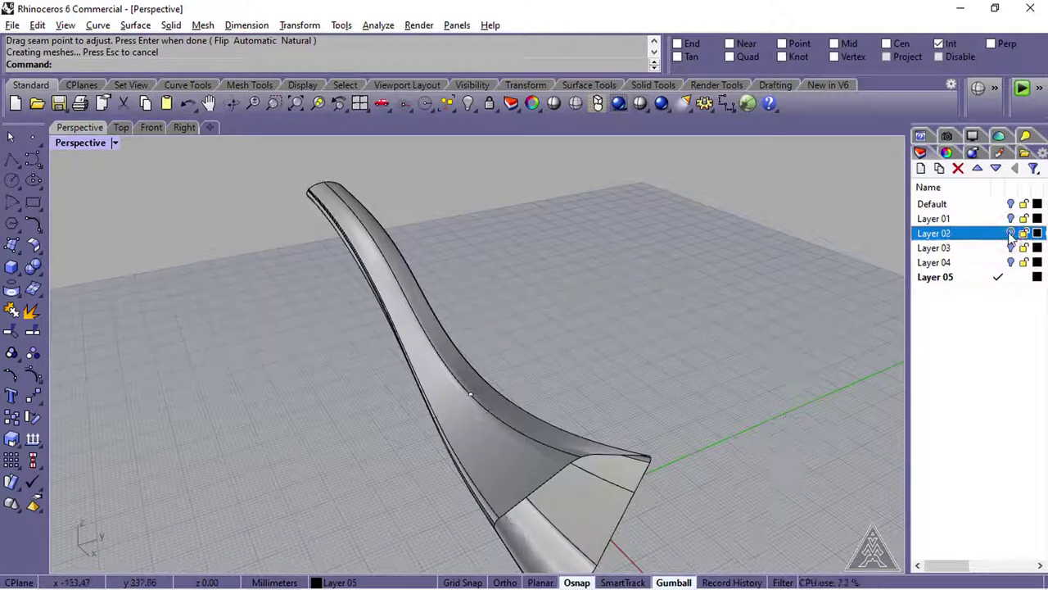
# - Select all point objects, move them to Layer 02, and hide that layer
pyautogui.click(448, 103)
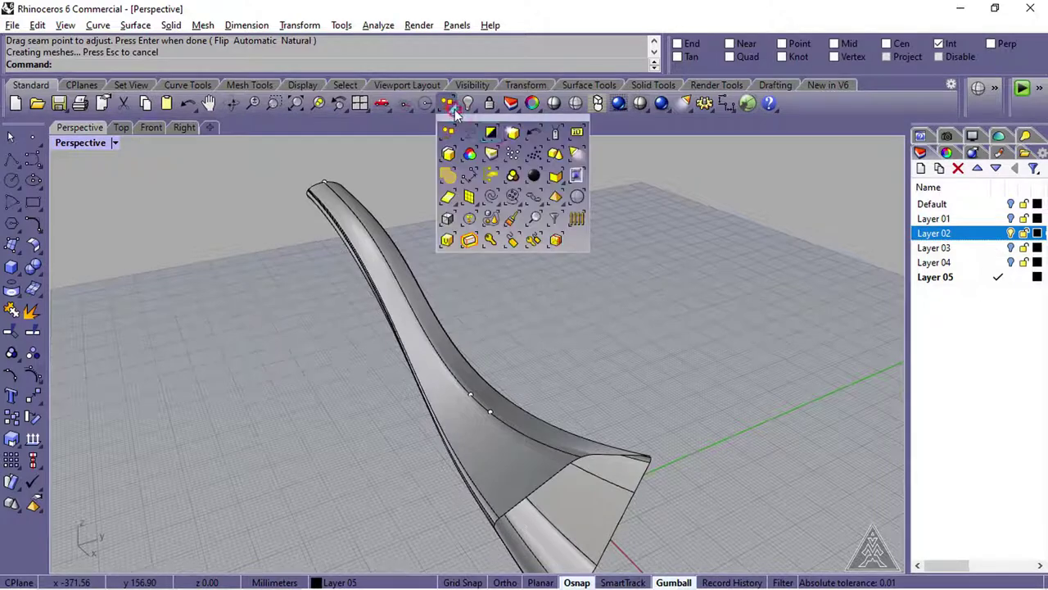
pyautogui.click(513, 154)
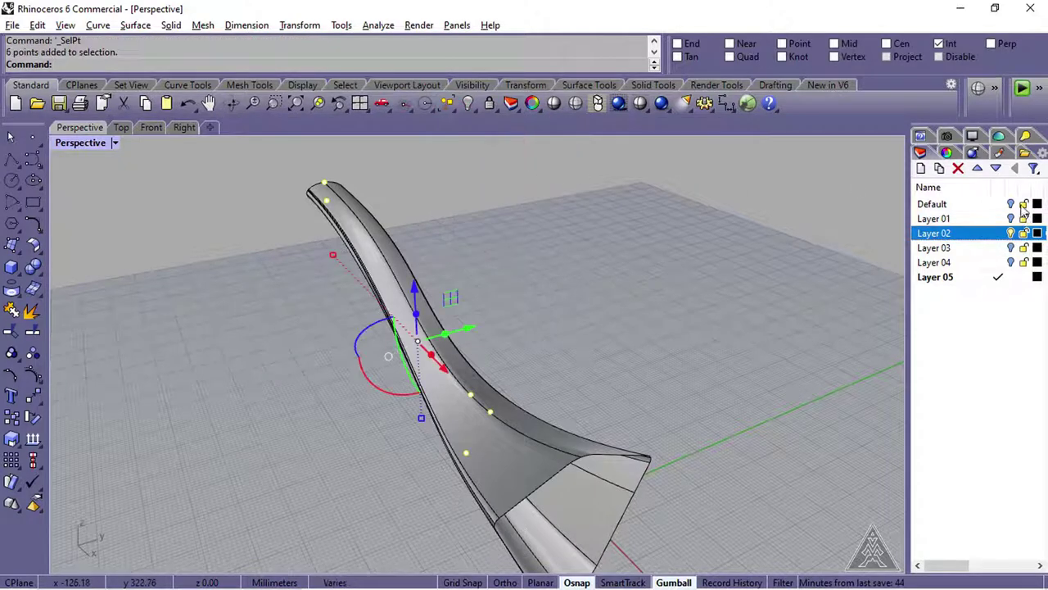
pyautogui.rightClick(967, 236)
pyautogui.click(909, 498)
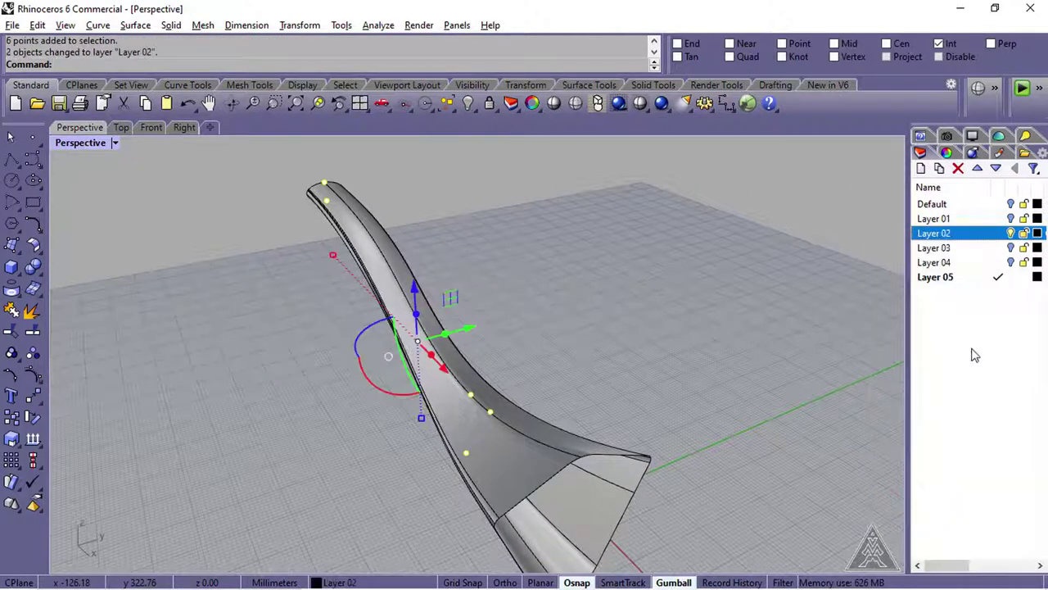
pyautogui.click(1012, 233)
# - Show Layer 03 with the profile curves and hide the swept handle polysurface to expose the cross sections
pyautogui.moveTo(532, 238); pyautogui.dragTo(336, 364, button='right')
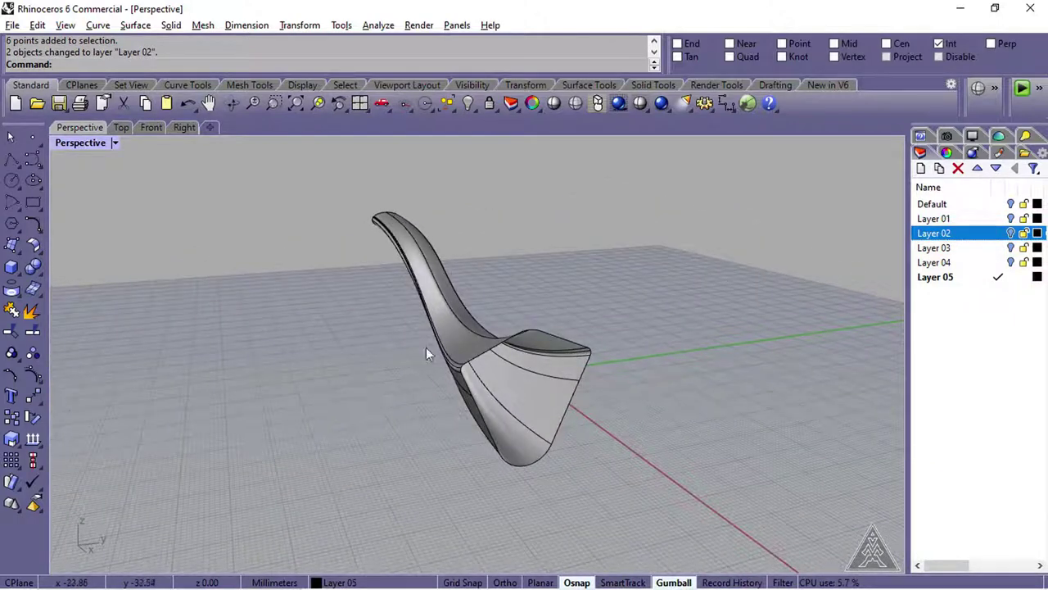
pyautogui.moveTo(426, 352); pyautogui.dragTo(385, 385, button='right')
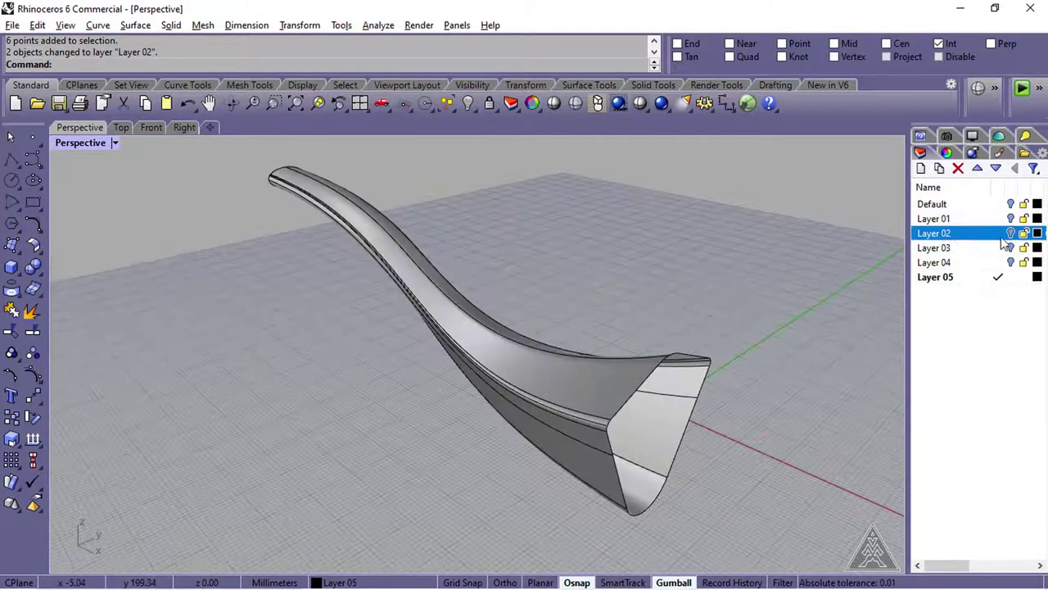
pyautogui.click(1012, 247)
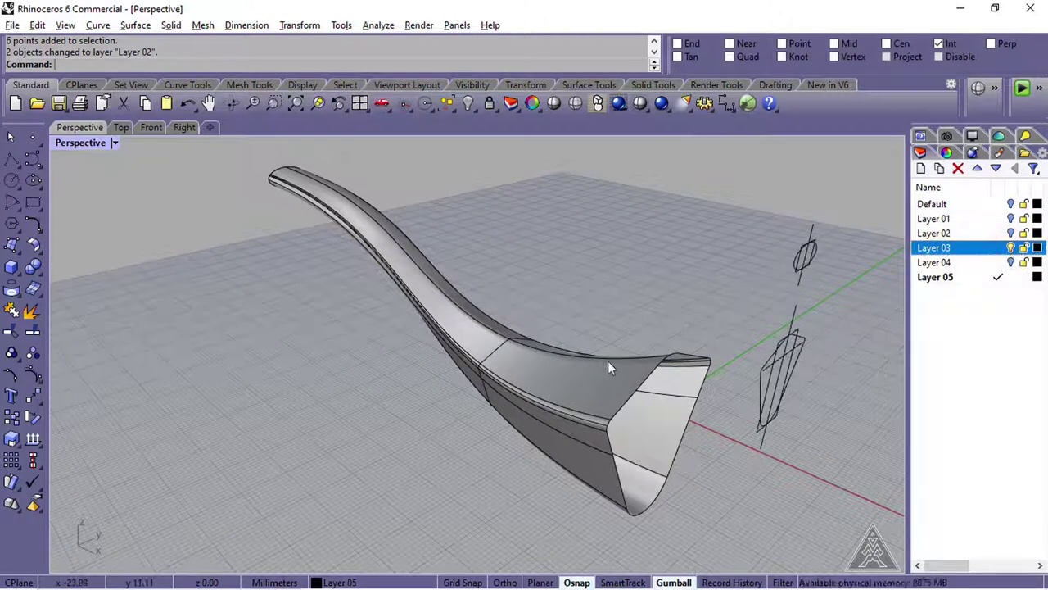
pyautogui.click(564, 381)
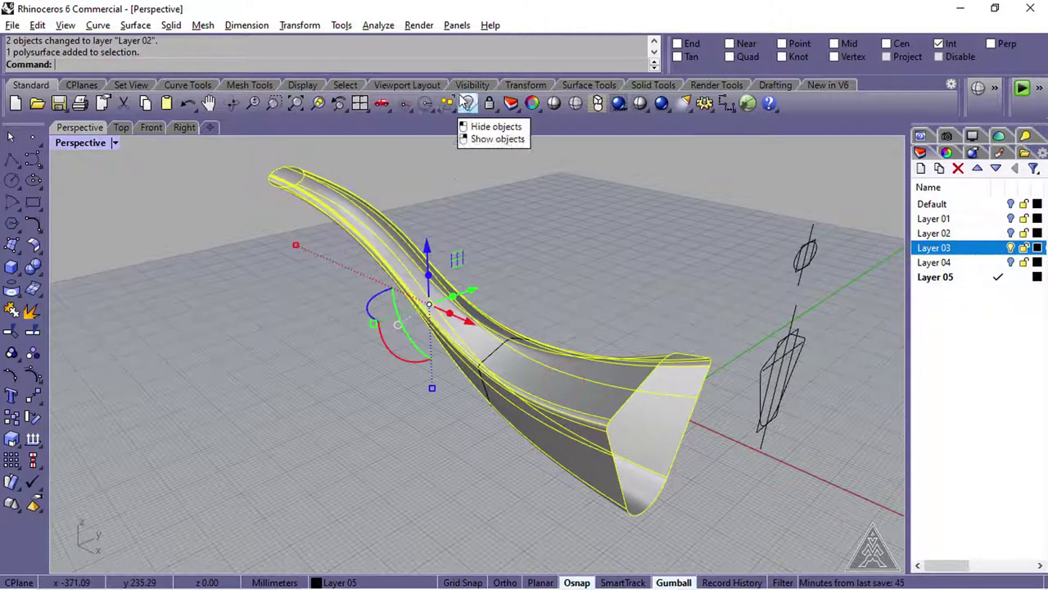
pyautogui.click(470, 104)
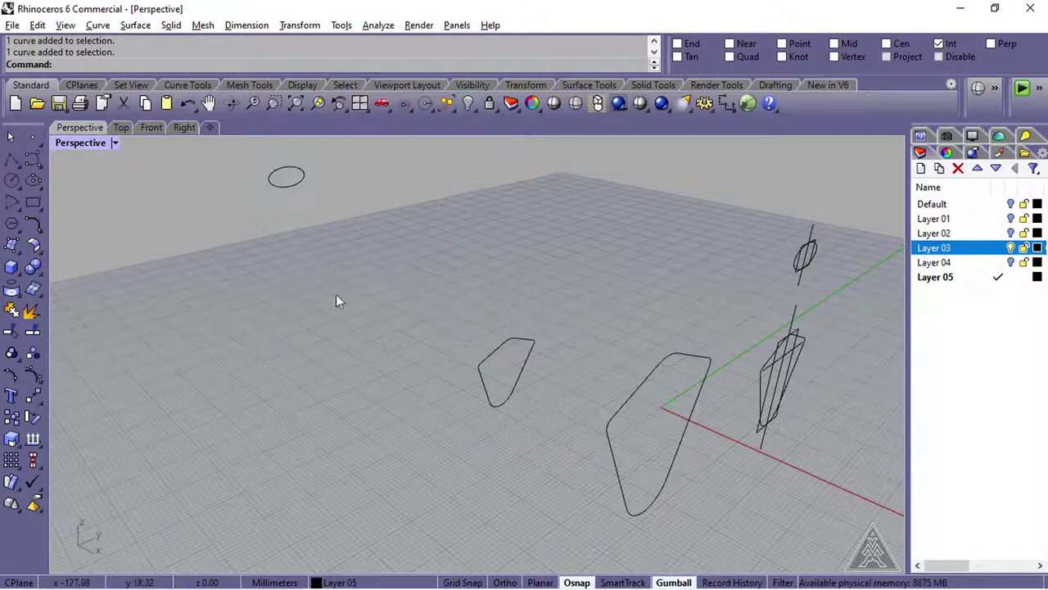
# - Create planar surfaces from the large kite-shaped profile and the ellipse at the two handle ends
pyautogui.click(15, 252)
pyautogui.click(56, 254)
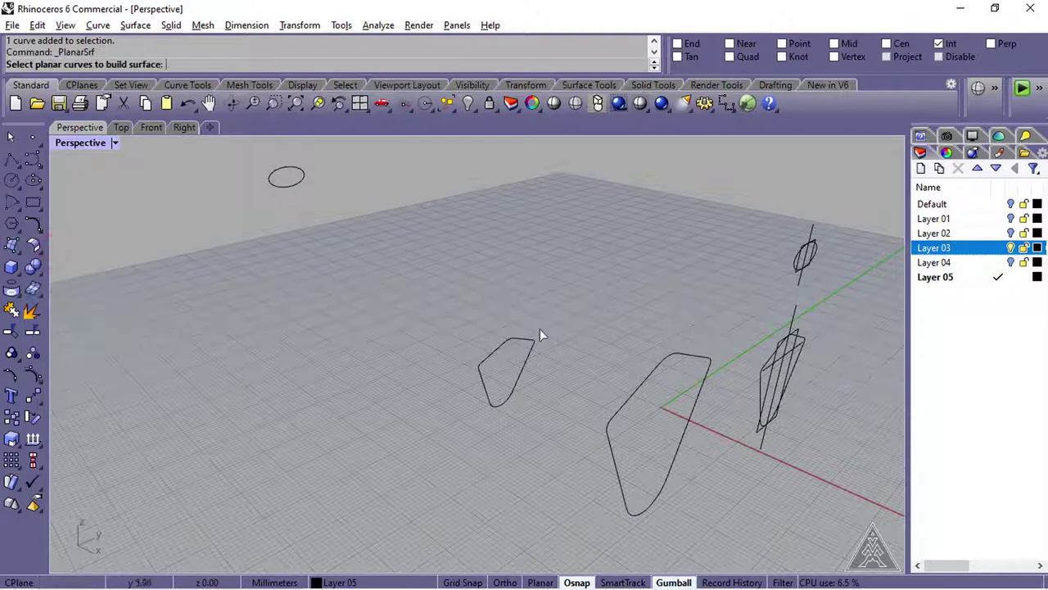
pyautogui.click(645, 379)
pyautogui.press('Return')
pyautogui.press('Return')
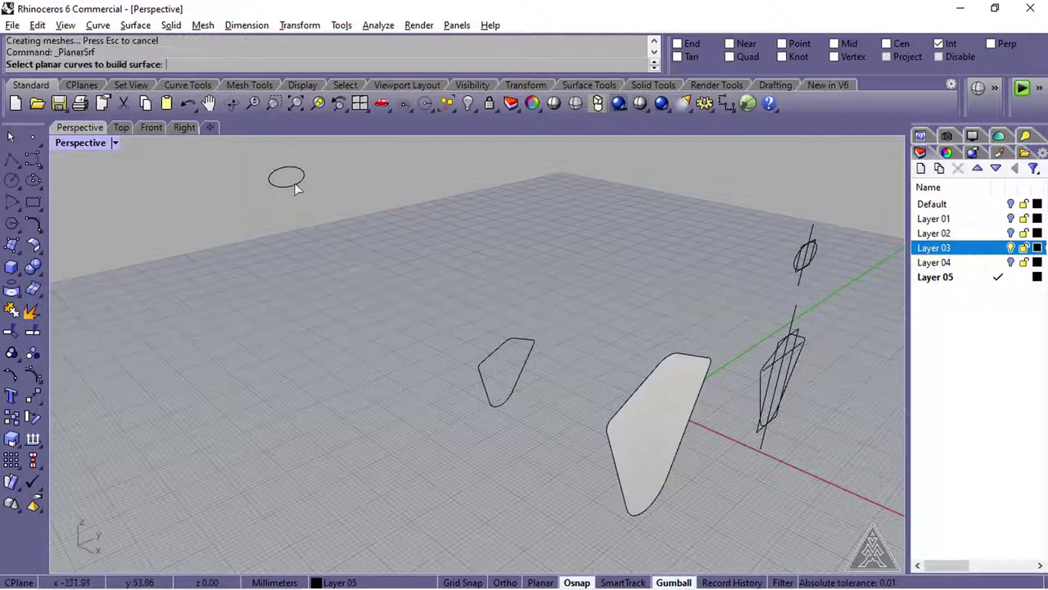
pyautogui.click(293, 186)
pyautogui.press('Return')
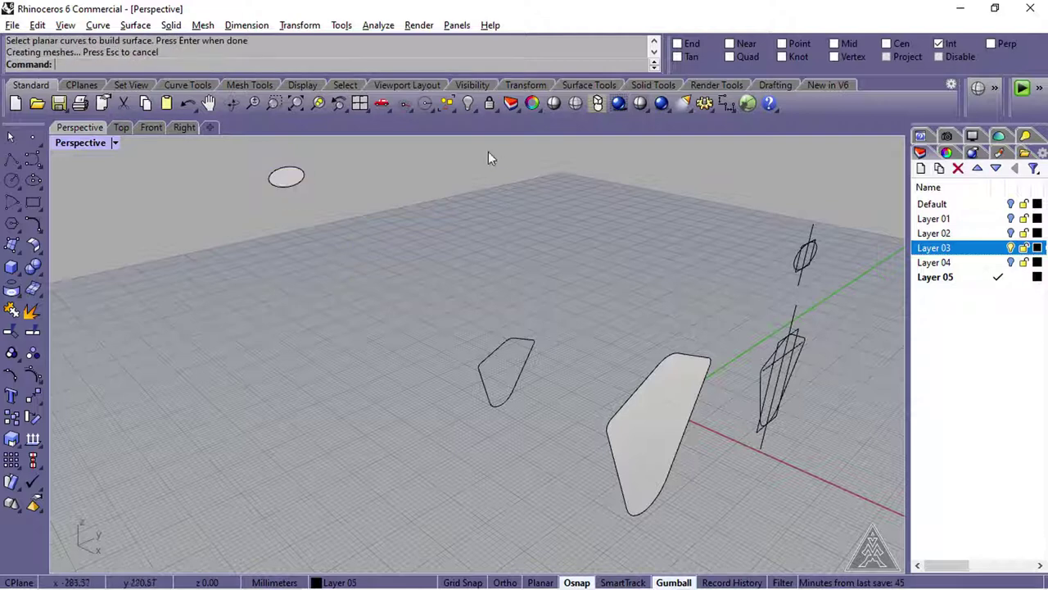
# - With the handle shown again and Layer 03 hidden, combine the handle and its two end surfaces into one closed solid using CreateSolid
pyautogui.click(468, 103)
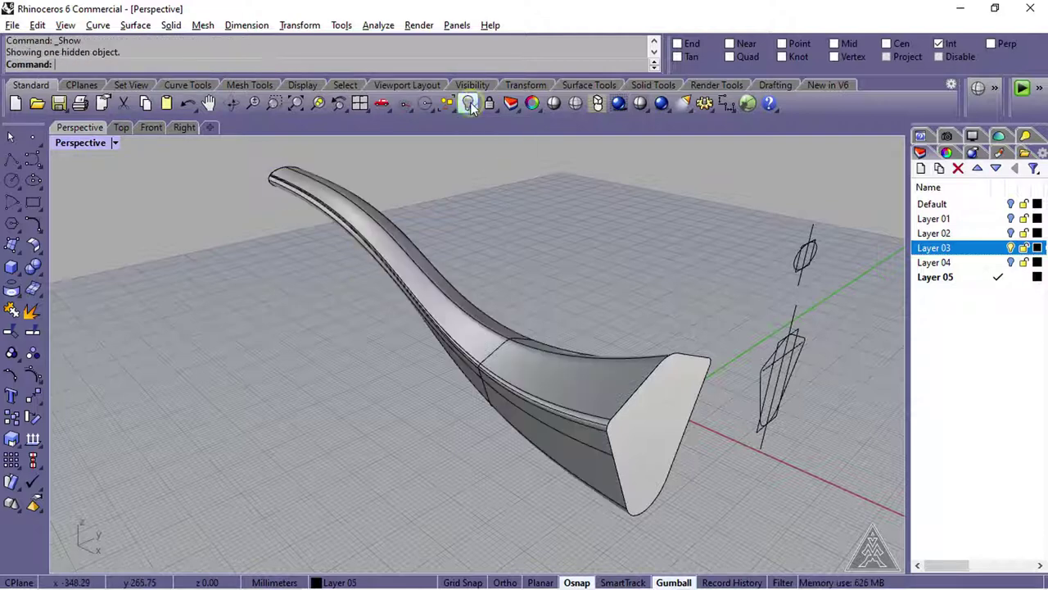
pyautogui.click(1011, 248)
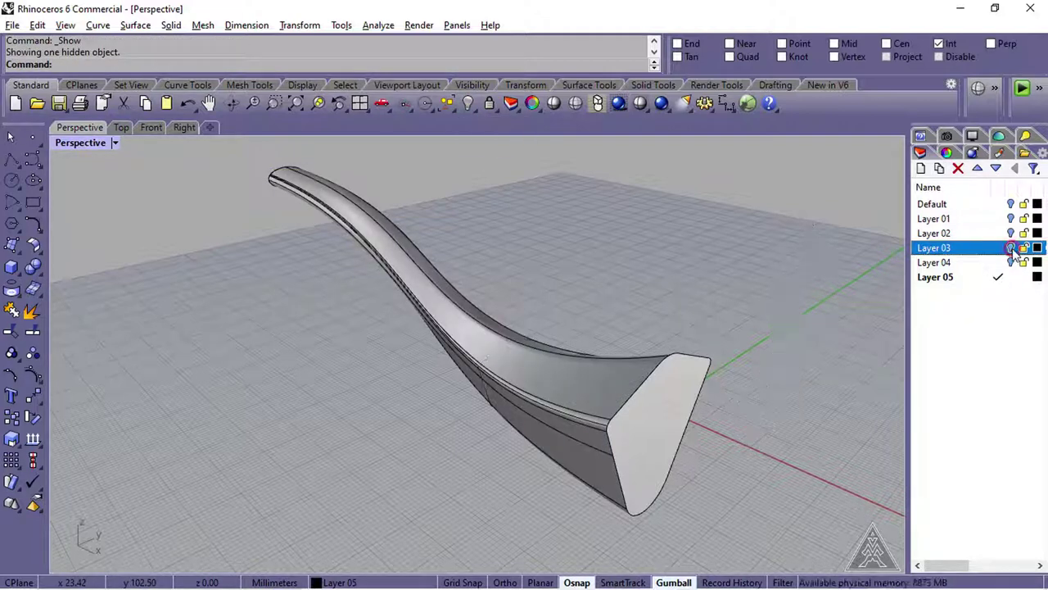
pyautogui.click(40, 273)
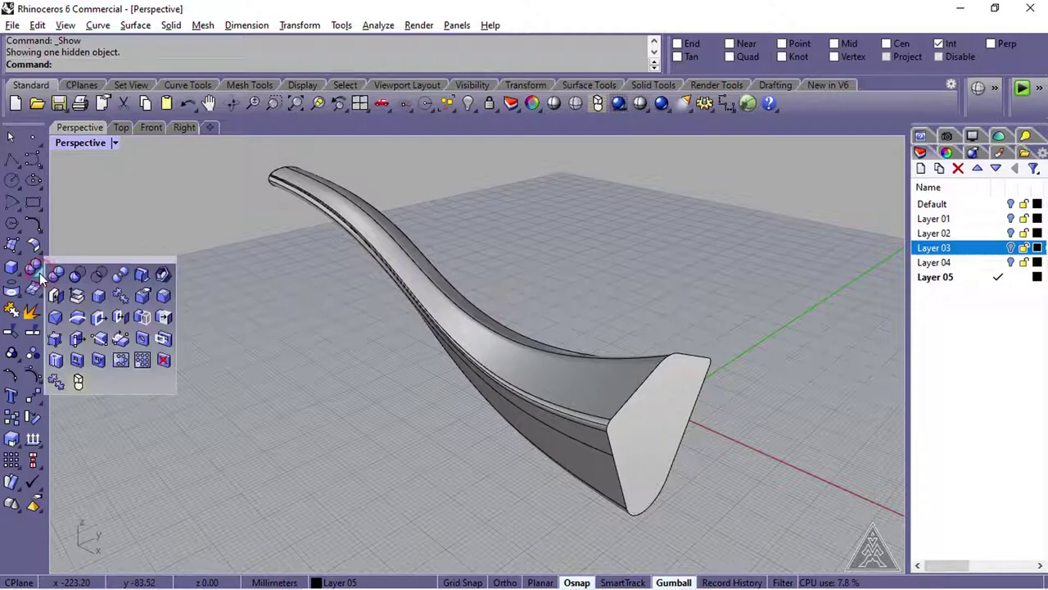
pyautogui.click(141, 277)
pyautogui.click(646, 428)
pyautogui.moveTo(265, 374); pyautogui.dragTo(527, 380, button='right')
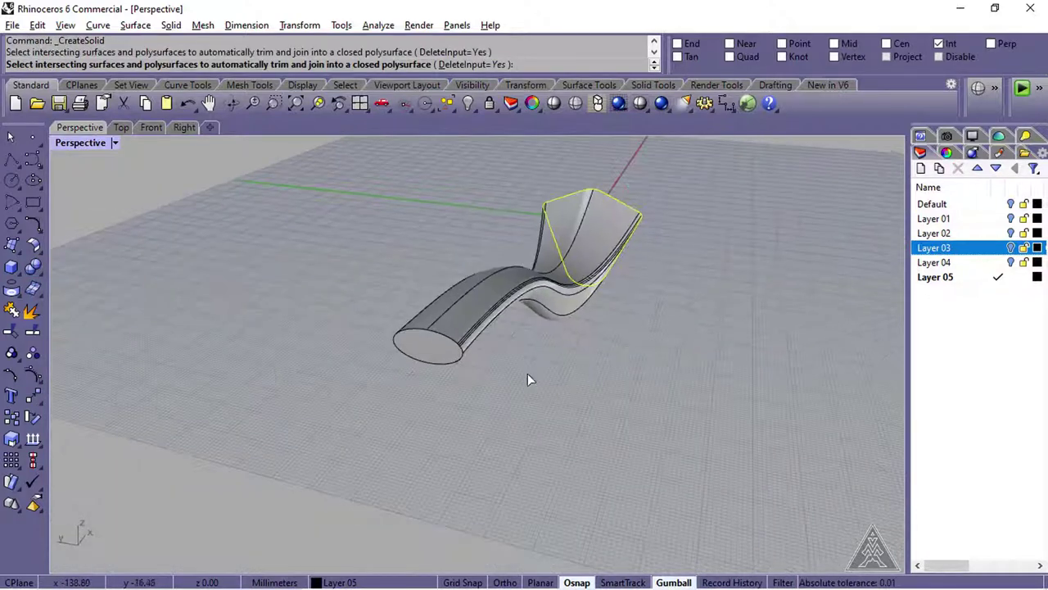
pyautogui.click(434, 352)
pyautogui.click(469, 310)
pyautogui.rightClick(573, 382)
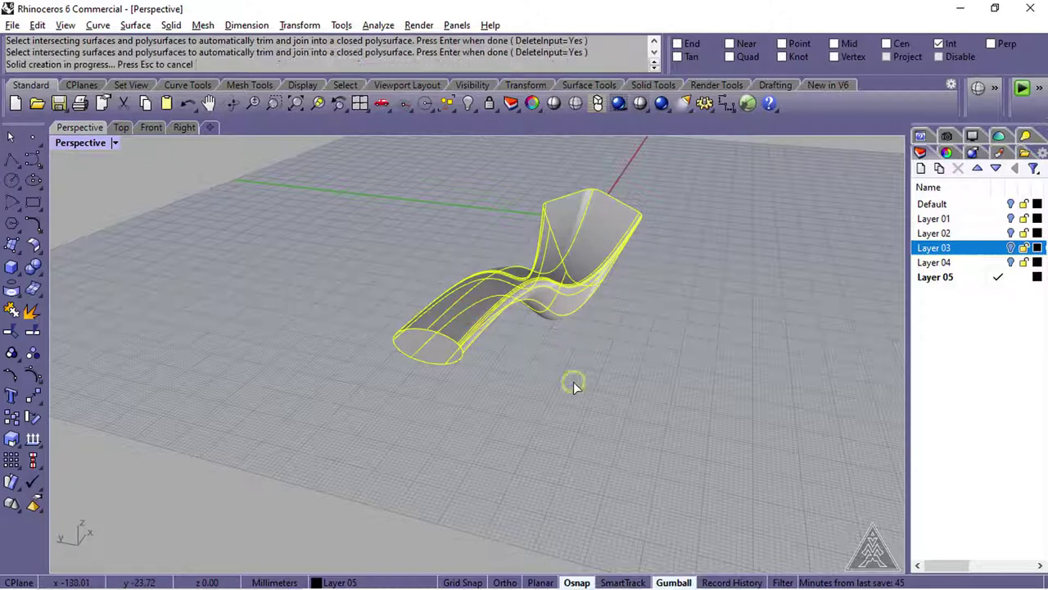
pyautogui.moveTo(665, 352); pyautogui.dragTo(557, 327, button='right')
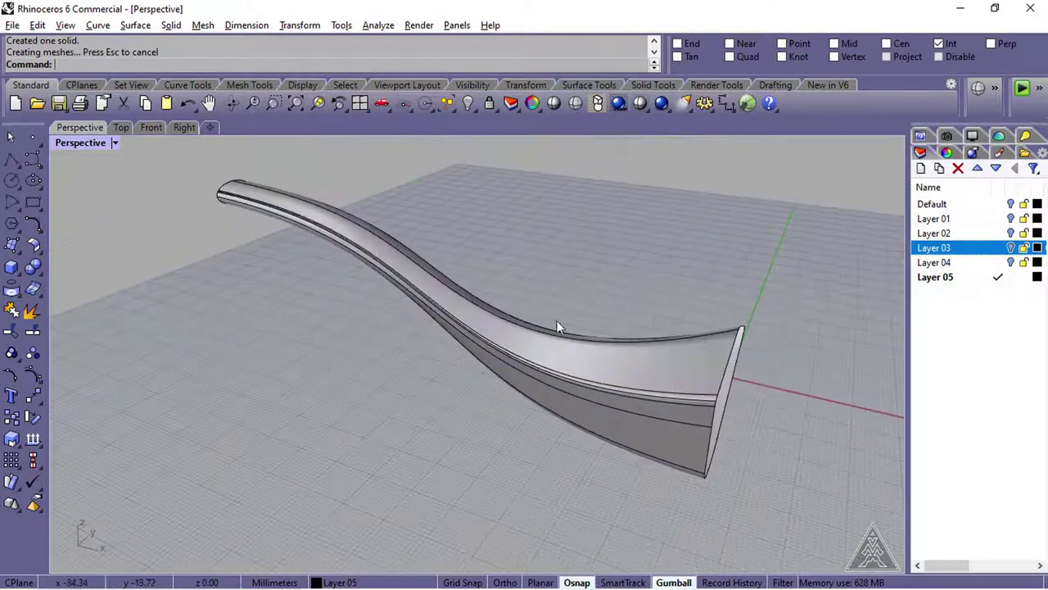
# - Show Layer 04 with the bowl and Boolean split the handle solid using the bowl as the cutting object
pyautogui.click(1010, 263)
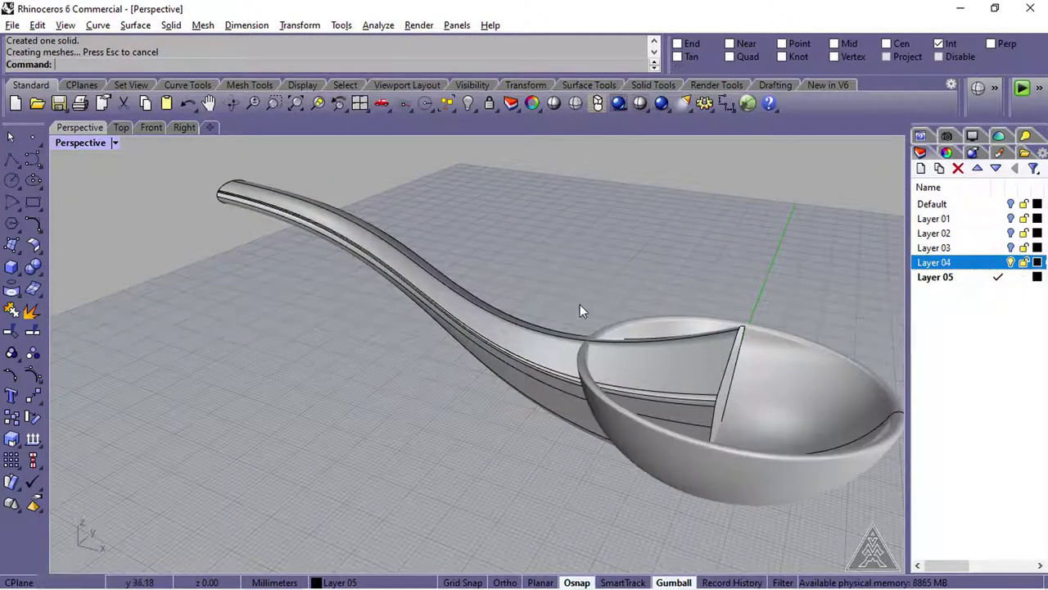
pyautogui.moveTo(418, 395); pyautogui.dragTo(497, 370, button='right')
pyautogui.click(296, 103)
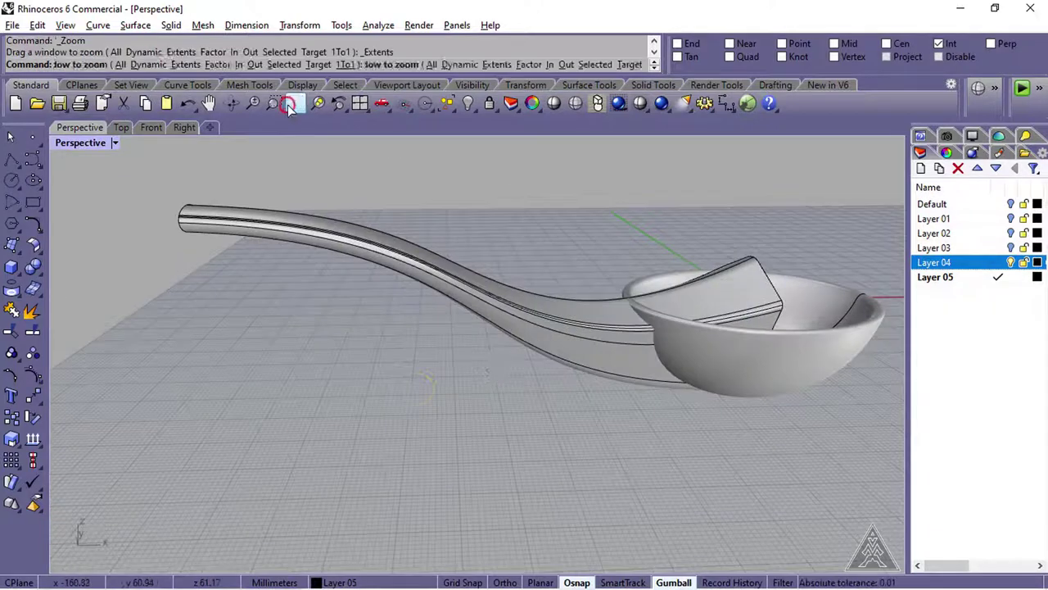
pyautogui.click(42, 275)
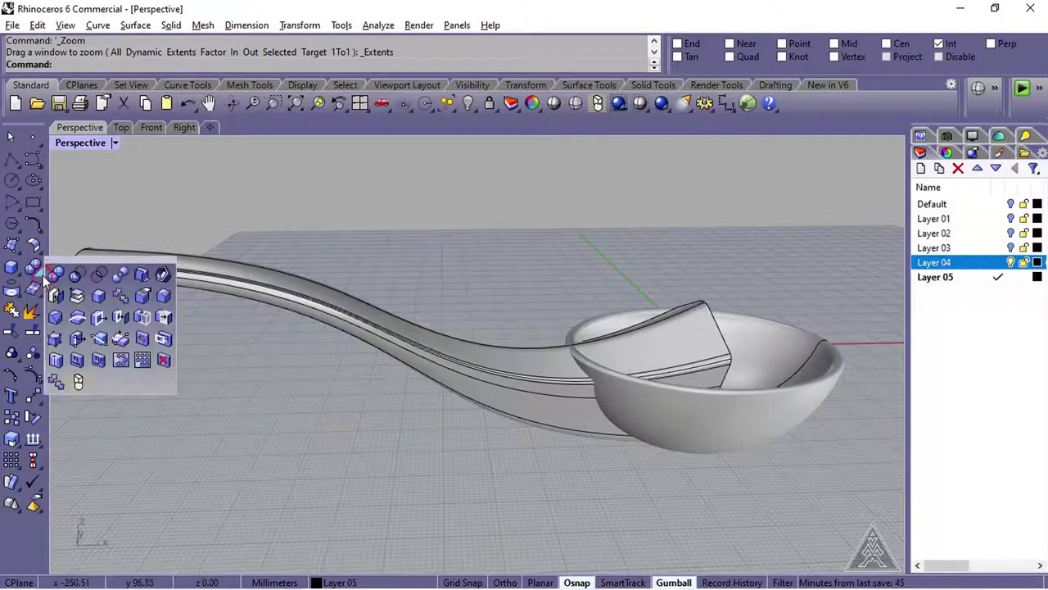
pyautogui.click(121, 276)
pyautogui.click(518, 405)
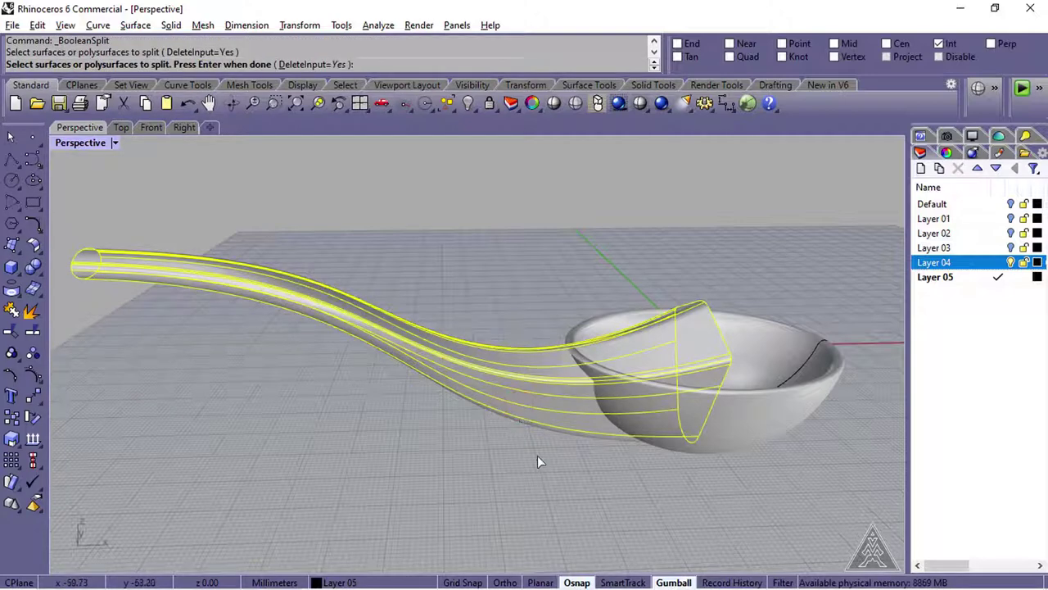
pyautogui.press('Return')
pyautogui.click(739, 425)
pyautogui.press('Return')
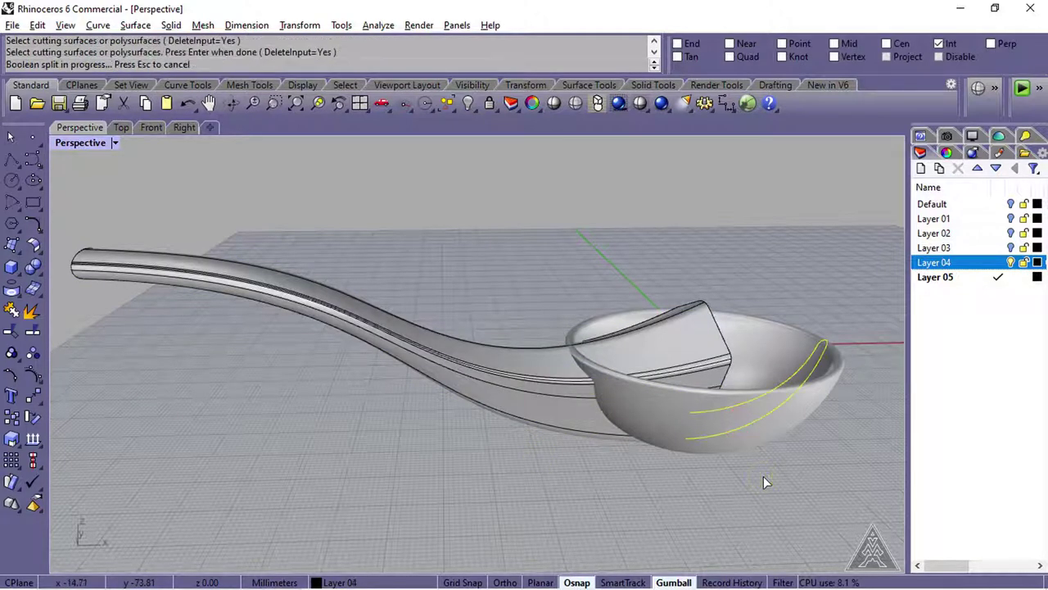
# - Delete the two split handle pieces, one inside the bowl's cavity and one embedded in its wall
pyautogui.click(684, 338)
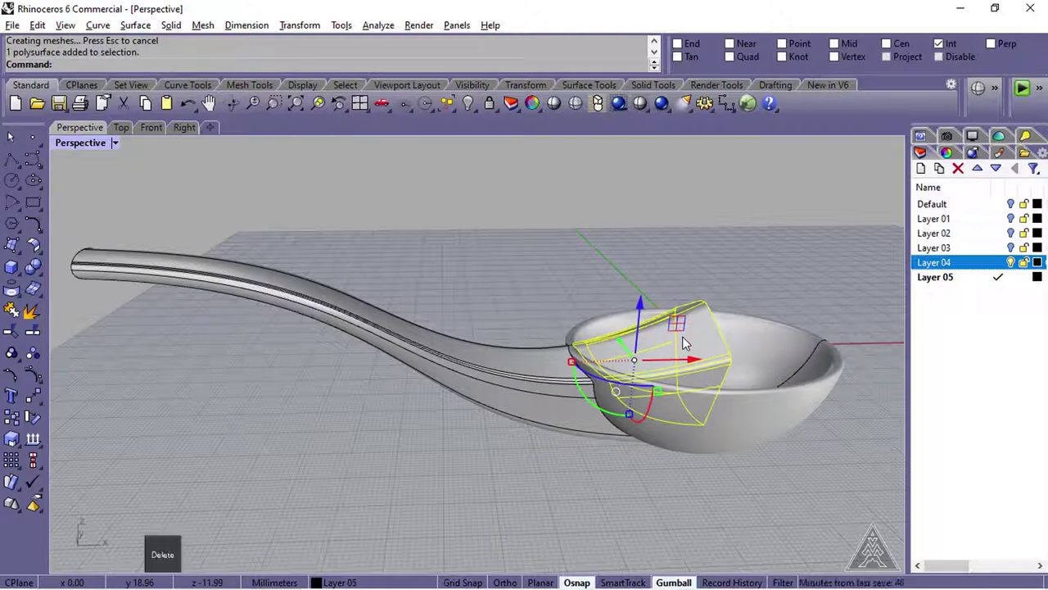
pyautogui.press('Delete')
pyautogui.moveTo(780, 377); pyautogui.dragTo(575, 427, button='right')
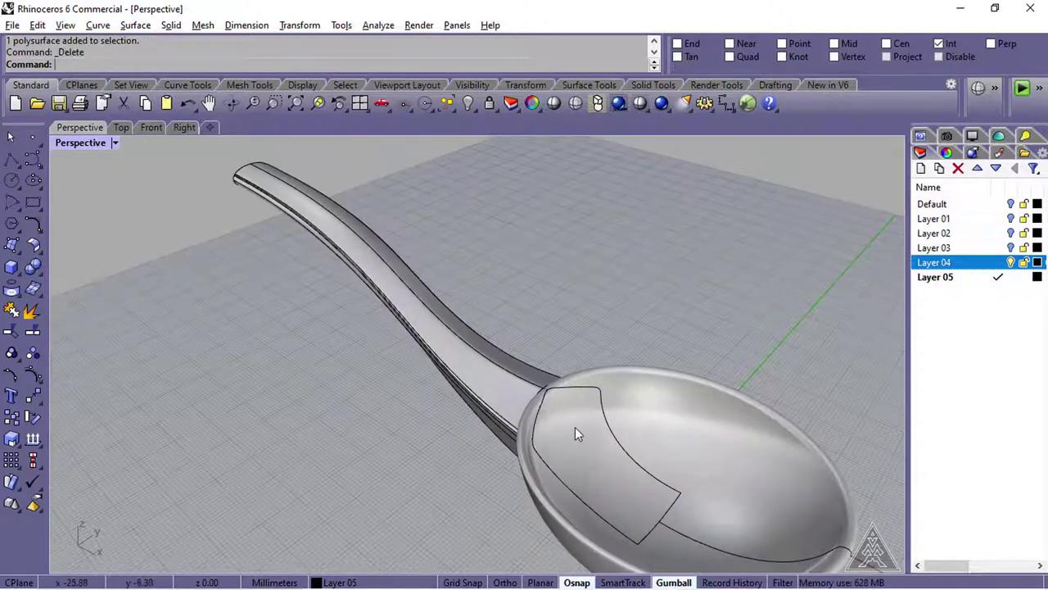
pyautogui.click(569, 428)
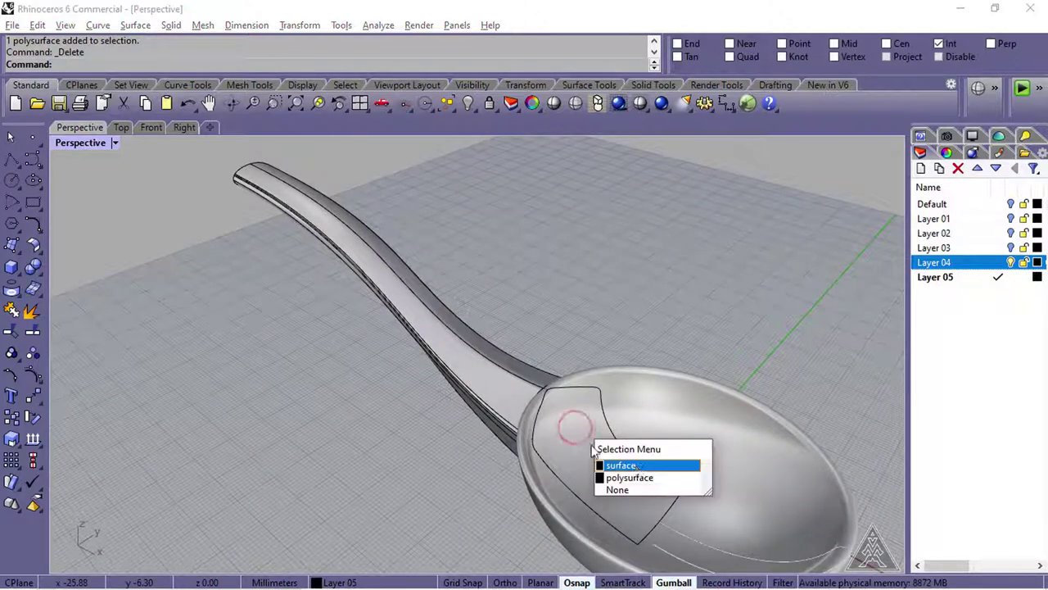
pyautogui.click(643, 479)
pyautogui.moveTo(639, 484); pyautogui.dragTo(629, 458, button='right')
pyautogui.click(674, 582)
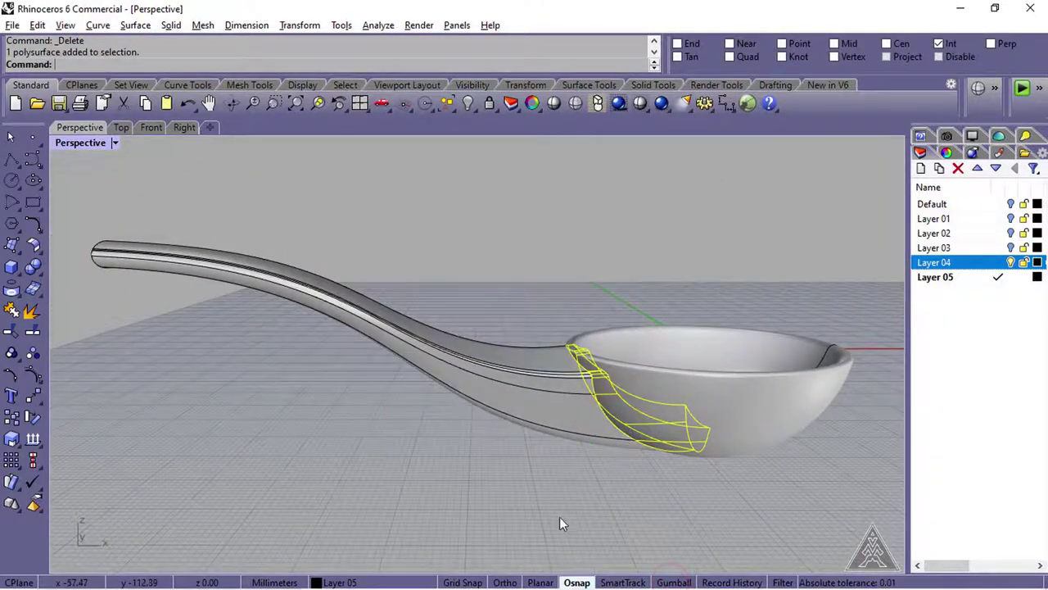
pyautogui.moveTo(561, 519); pyautogui.dragTo(642, 548, button='right')
pyautogui.click(673, 577)
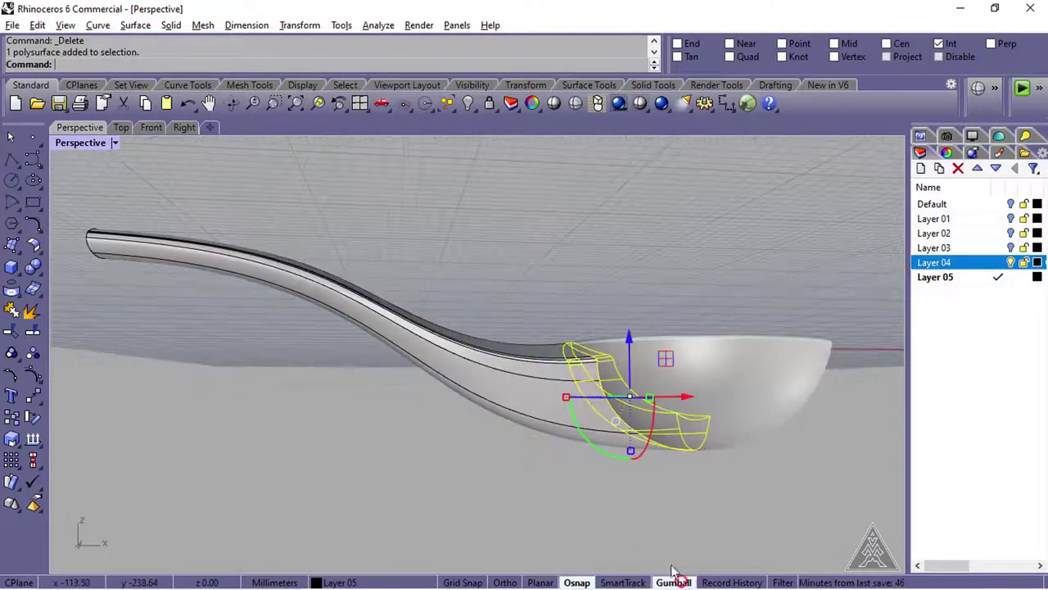
pyautogui.press('Delete')
# - Boolean union the trimmed handle with the bowl and check the joined spoon by selecting it
pyautogui.moveTo(563, 255); pyautogui.dragTo(594, 338, button='right')
pyautogui.click(33, 267)
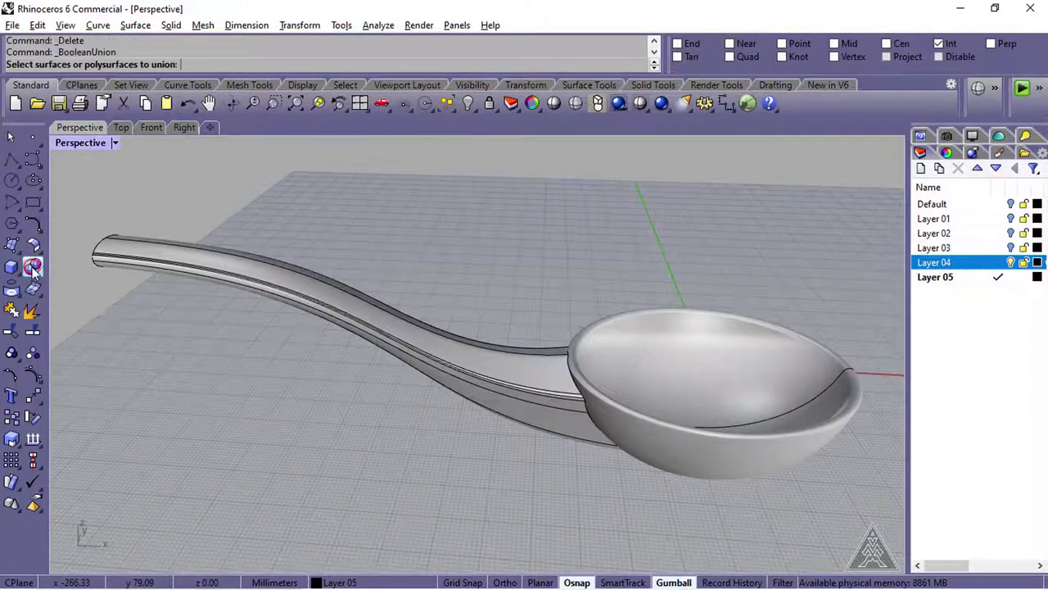
pyautogui.click(522, 369)
pyautogui.click(707, 336)
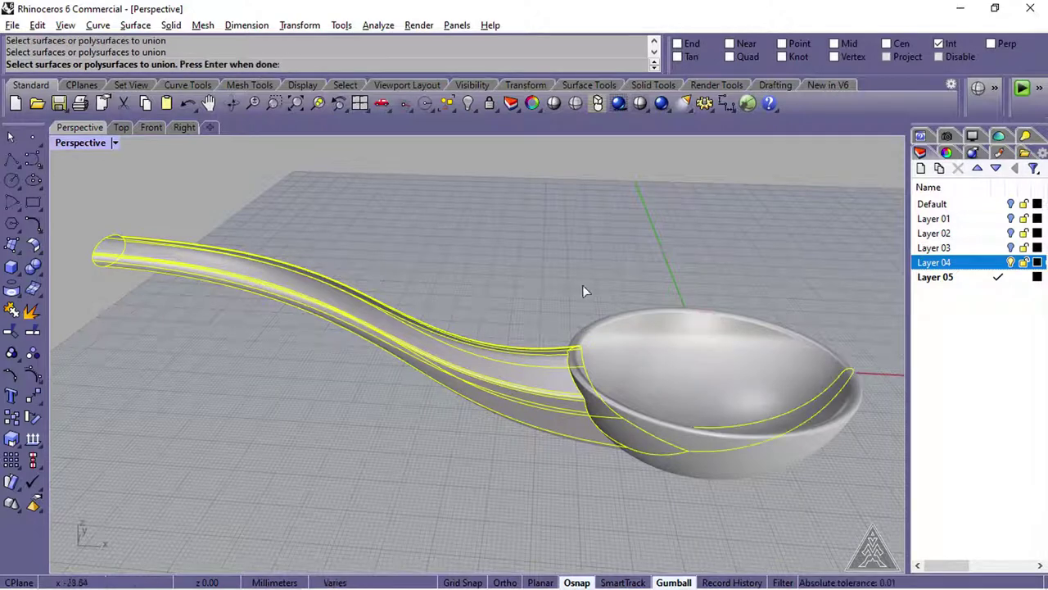
pyautogui.press('Return')
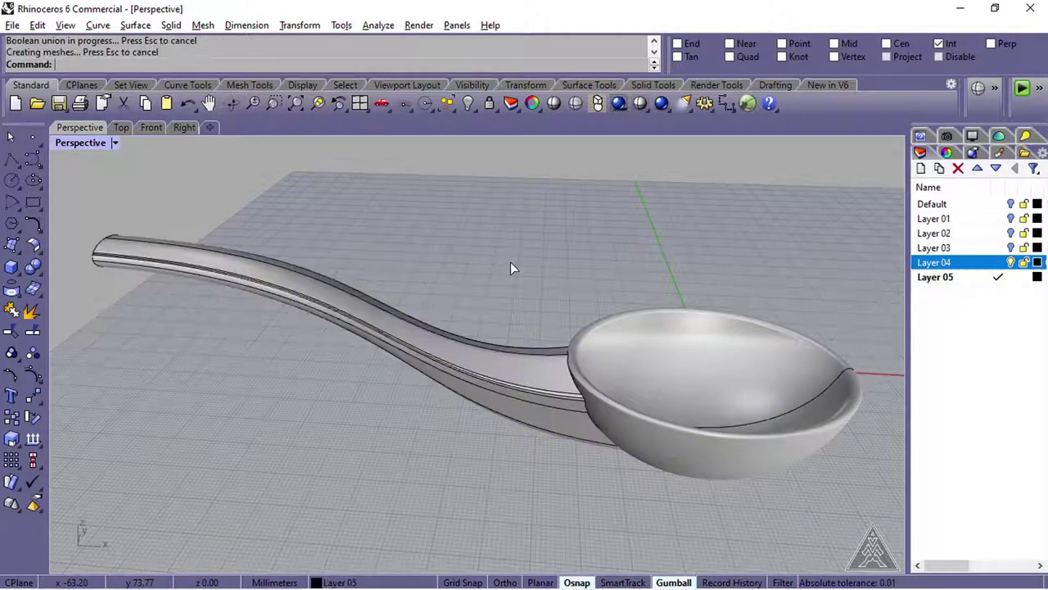
pyautogui.click(677, 337)
pyautogui.click(517, 221)
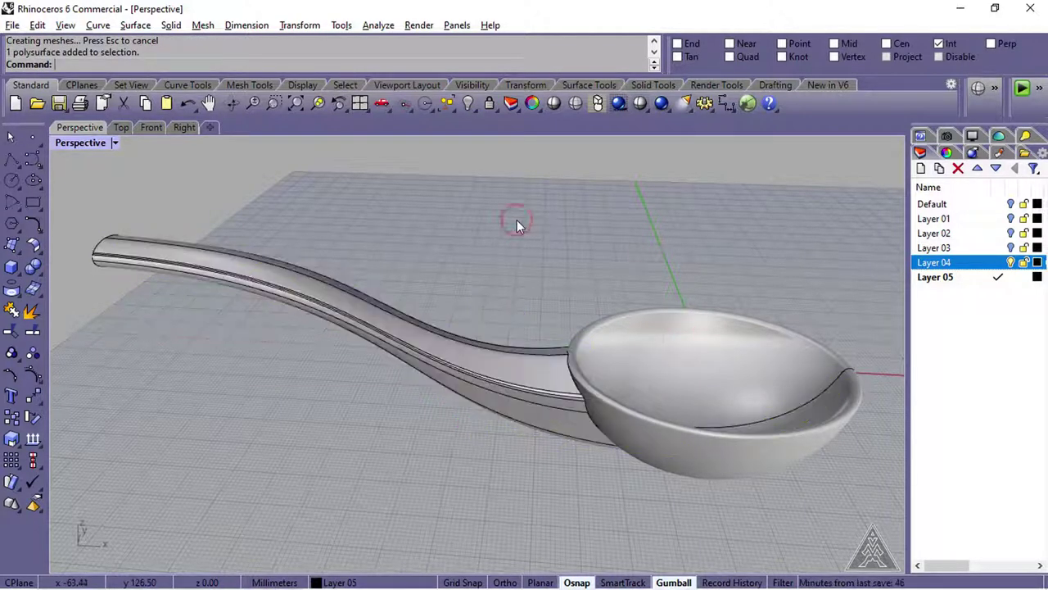
pyautogui.moveTo(517, 220); pyautogui.dragTo(515, 371, button='right')
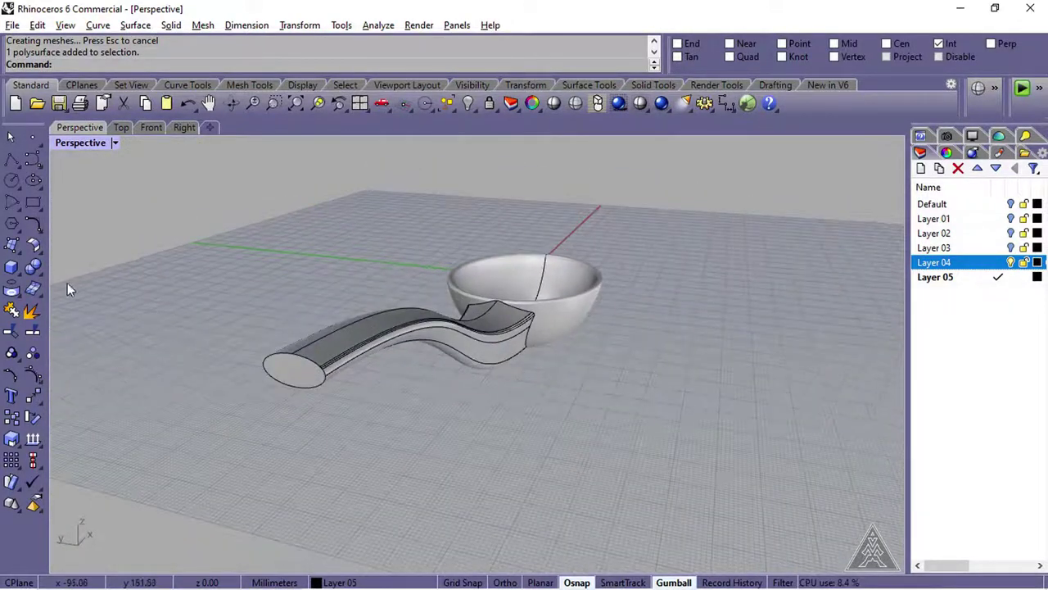
# - With only the Center snap on and Layer 03 shown, draw a sphere of about 11 mm radius centred on the handle's end ellipse
pyautogui.click(22, 281)
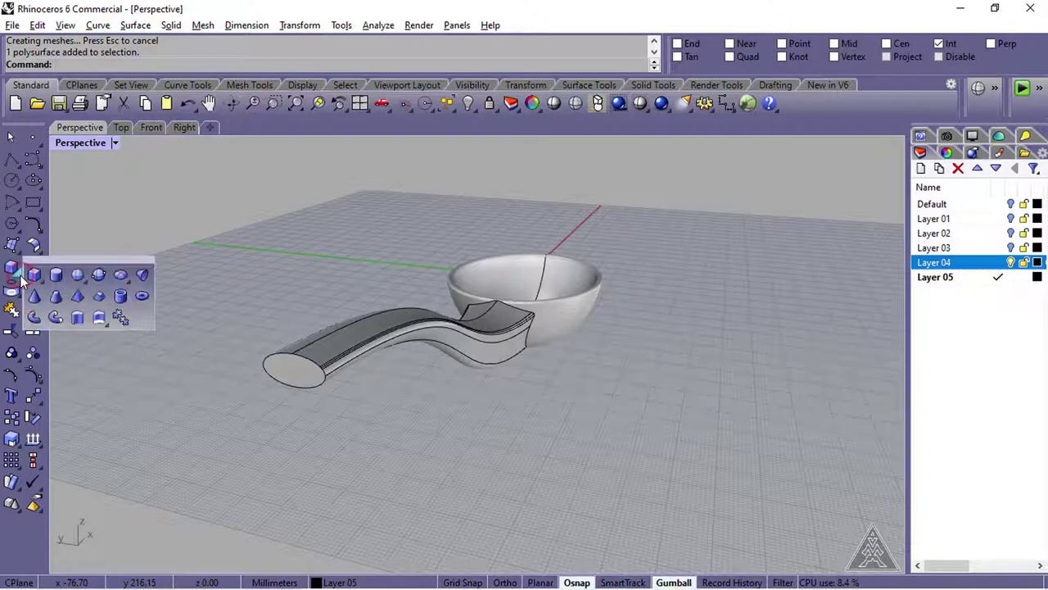
pyautogui.click(77, 274)
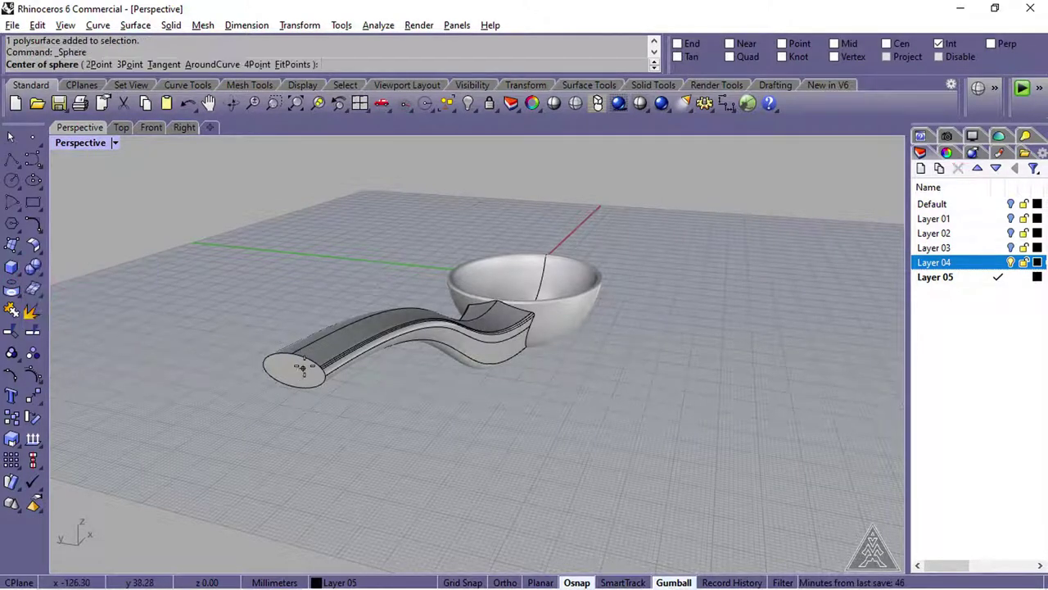
pyautogui.click(950, 44)
pyautogui.click(897, 43)
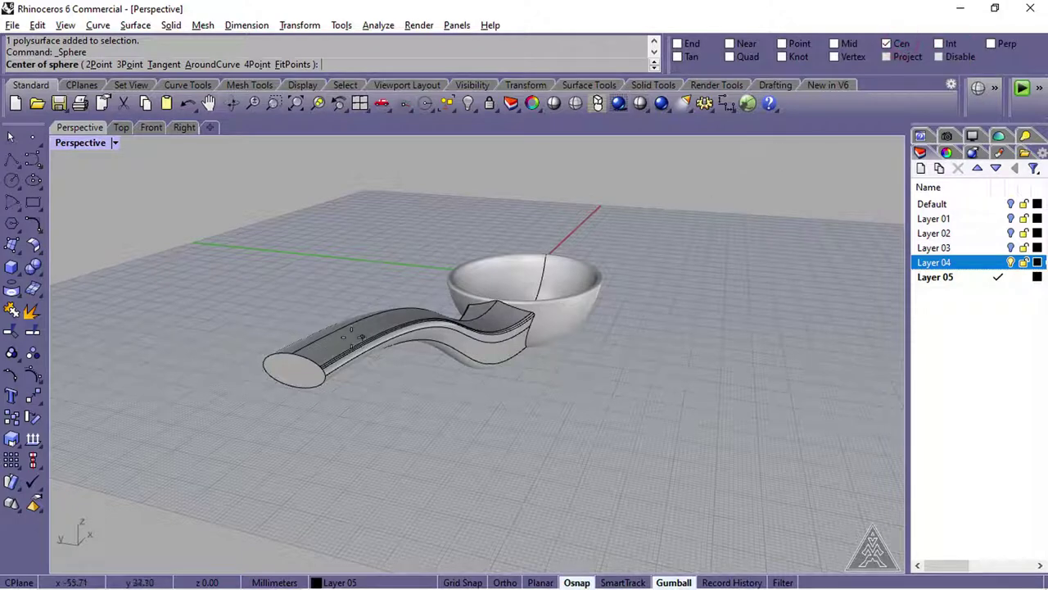
pyautogui.click(1010, 247)
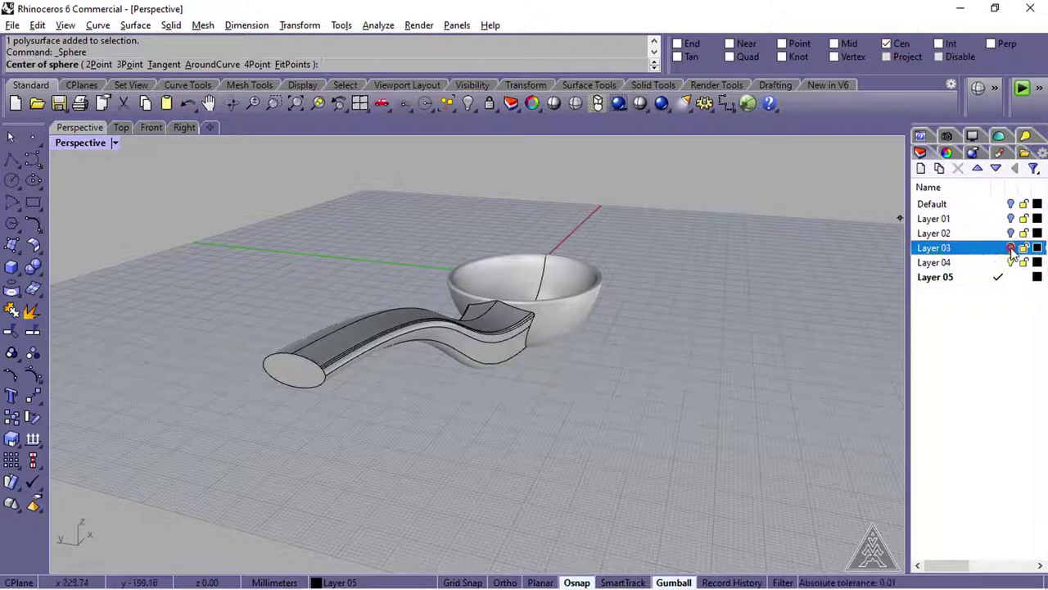
pyautogui.click(316, 357)
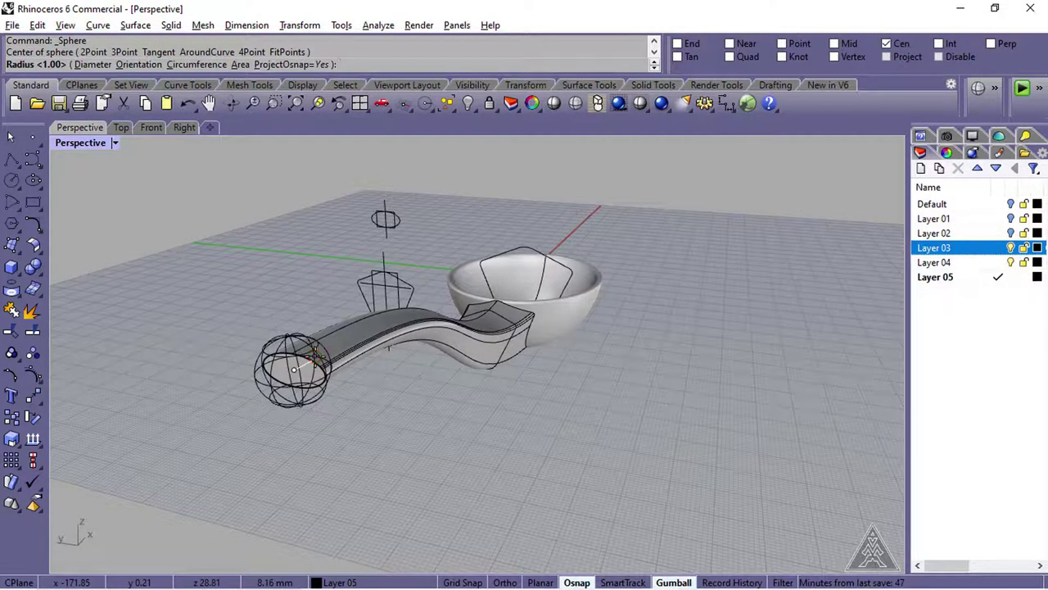
pyautogui.click(185, 128)
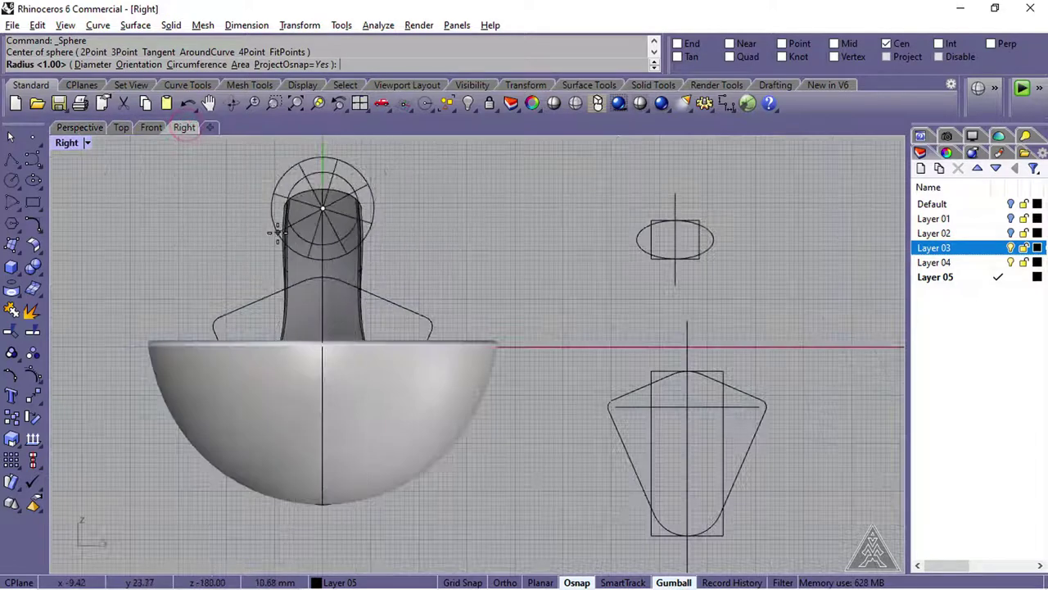
pyautogui.scroll(5, 443, 260)
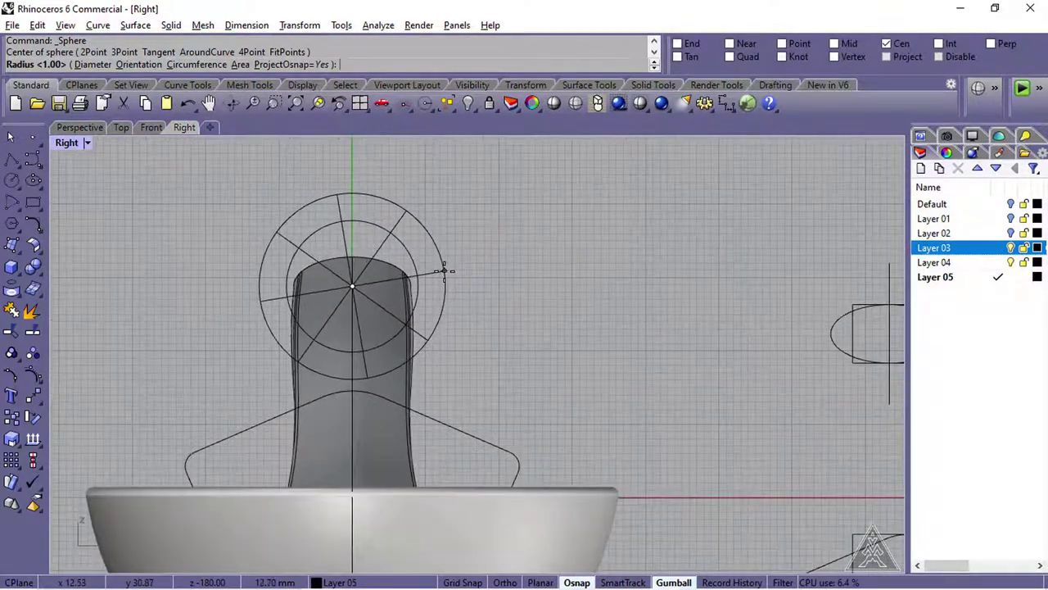
pyautogui.keyDown('shift'); pyautogui.click(432, 280); pyautogui.keyUp('shift')
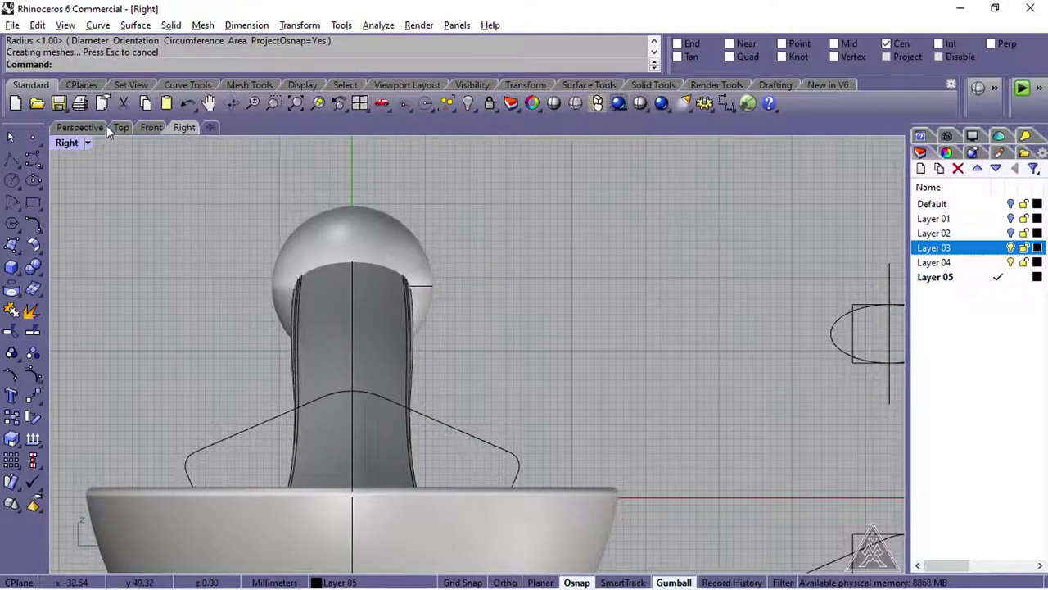
# - Return to the Perspective view and hide the profile curves on Layer 03
pyautogui.click(80, 128)
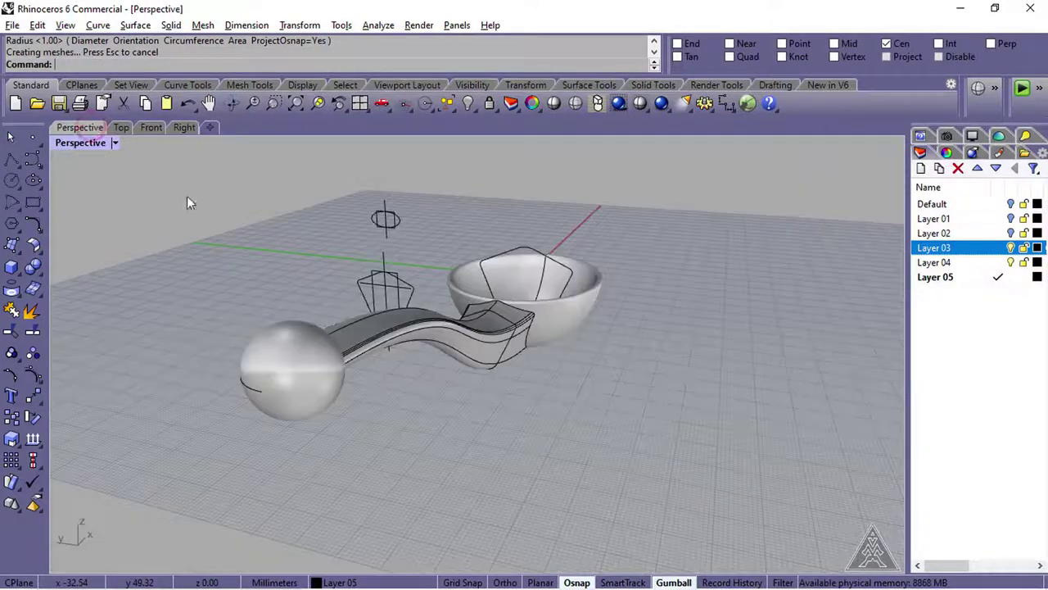
pyautogui.click(1011, 248)
pyautogui.moveTo(593, 375); pyautogui.dragTo(538, 370, button='right')
pyautogui.scroll(3, 538, 370)
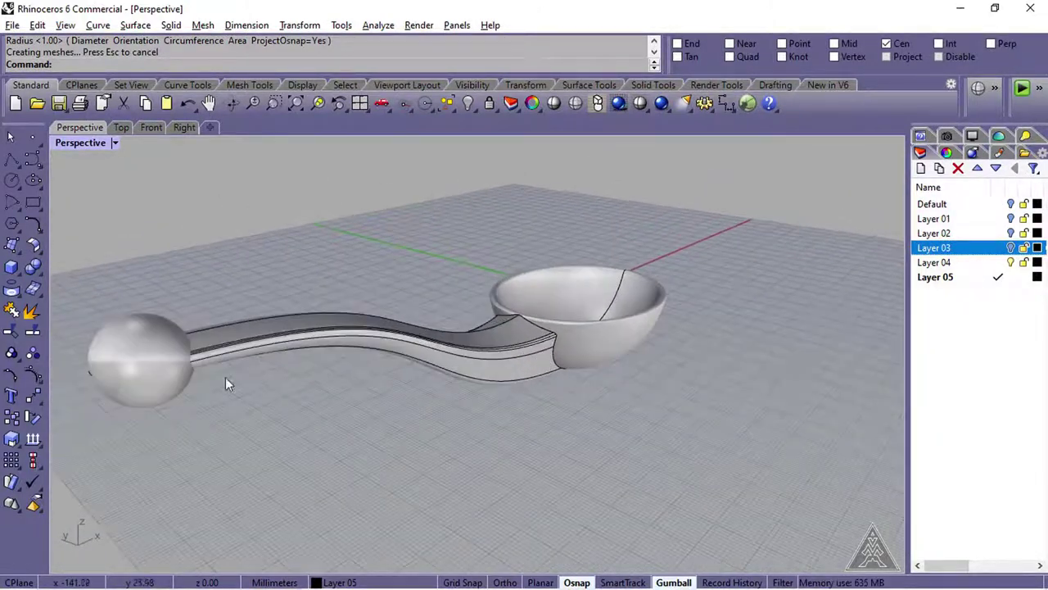
# - Try scaling the sphere at the handle's end with the gumball and undo the scale
pyautogui.click(158, 343)
pyautogui.moveTo(339, 435); pyautogui.dragTo(501, 414, button='right')
pyautogui.hotkey('ctrl', 'z')
pyautogui.click(452, 435)
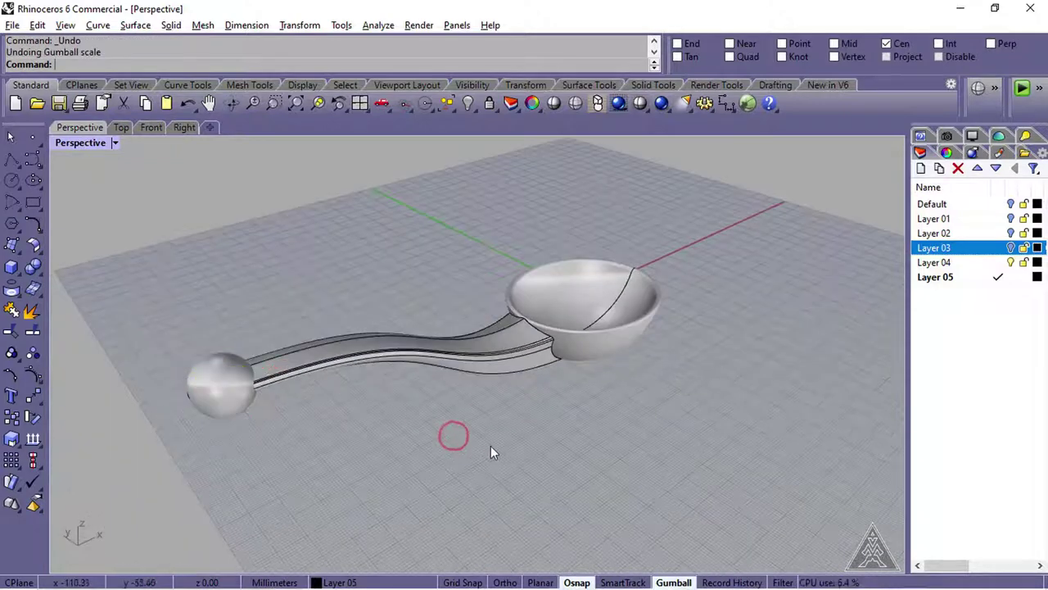
# - Boolean union the sphere at the handle's end with the spoon's handle and bowl
pyautogui.moveTo(492, 451); pyautogui.dragTo(456, 422, button='right')
pyautogui.click(33, 267)
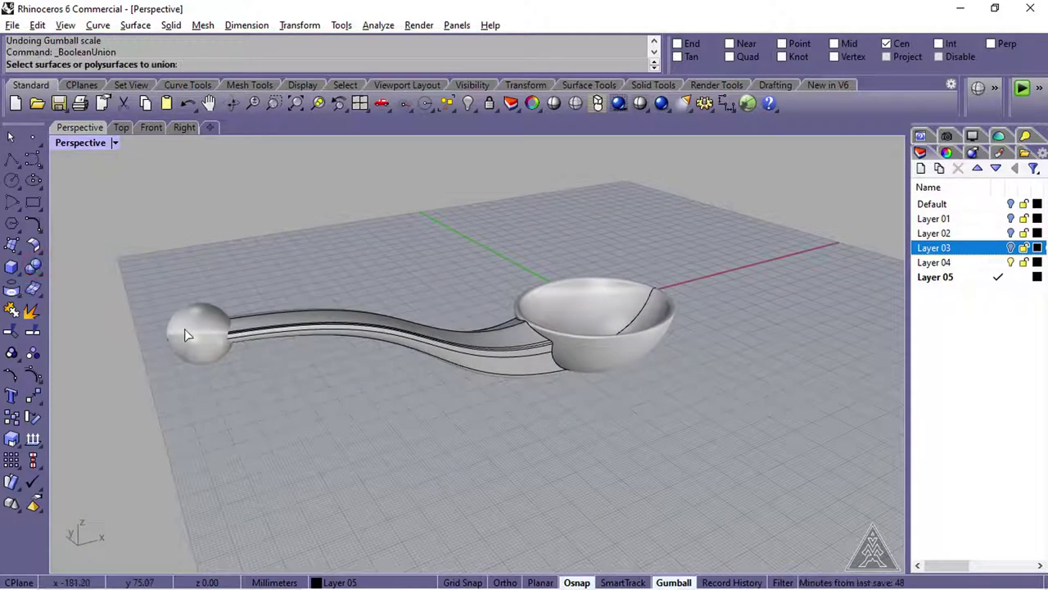
pyautogui.click(185, 328)
pyautogui.click(303, 321)
pyautogui.rightClick(307, 369)
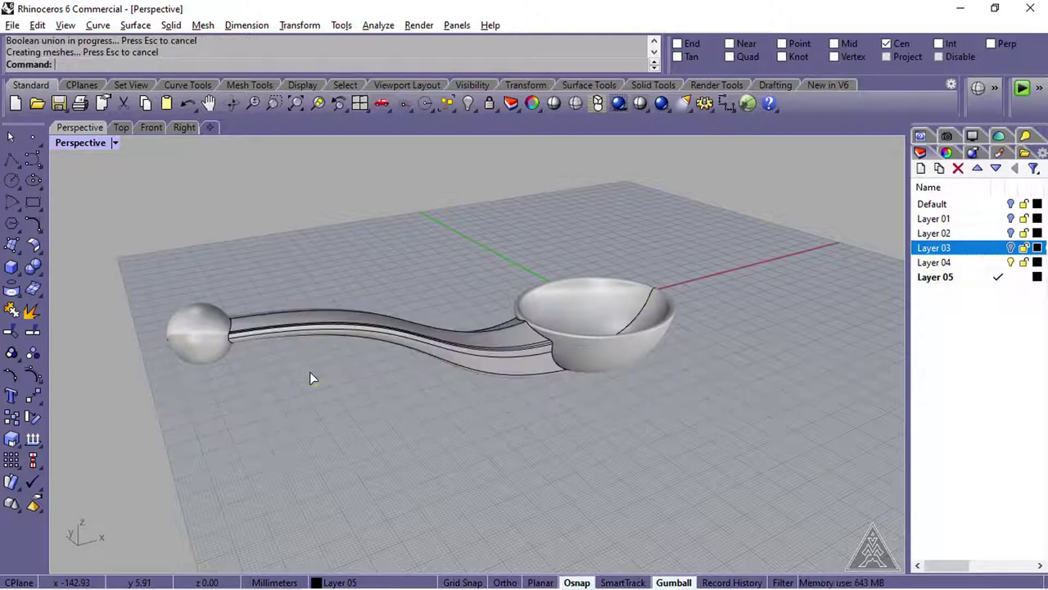